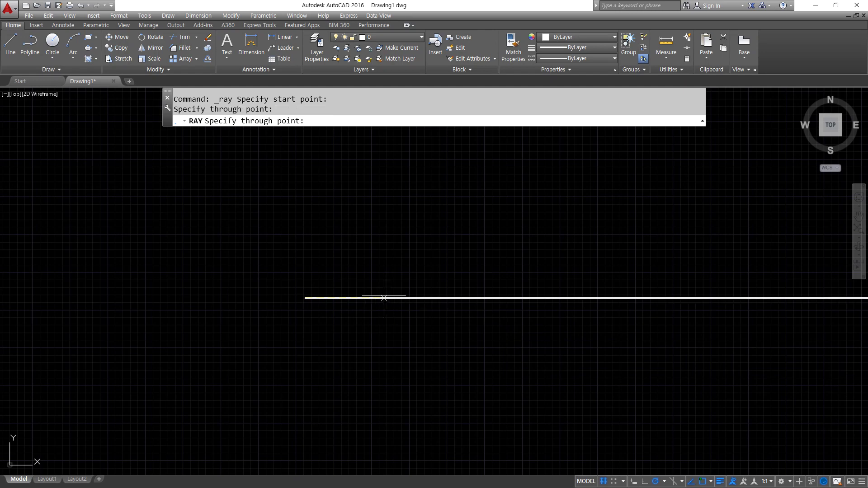
Add a vertical upward ray and a horizontal leftward ray from the existing ray's start point
{"action": "left_click", "coordinate": [305, 240]}
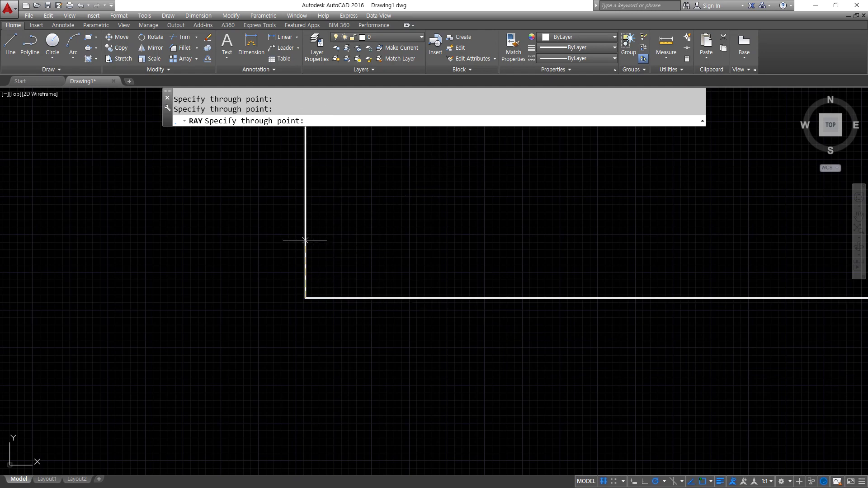
{"action": "left_click", "coordinate": [233, 299]}
{"action": "key", "text": "Return"}
Erase all three rays from the drawing
{"action": "left_click", "coordinate": [306, 346]}
{"action": "left_click", "coordinate": [210, 245]}
{"action": "key", "text": "Delete"}
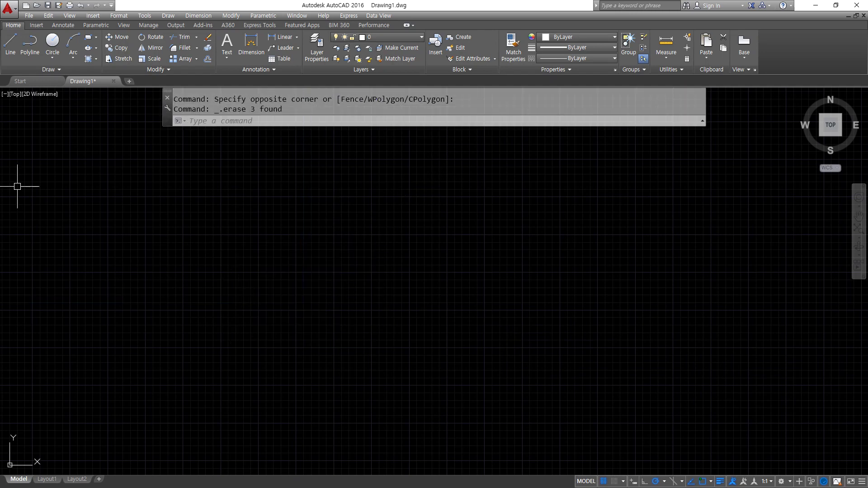
Switch to the browser and examine the reference drawing's 3 x 120° arm layout and horizontal arm, then return to AutoCAD
{"action": "key", "text": "alt+Tab"}
{"action": "left_click_drag", "start_coordinate": [60, 87], "coordinate": [404, 84]}
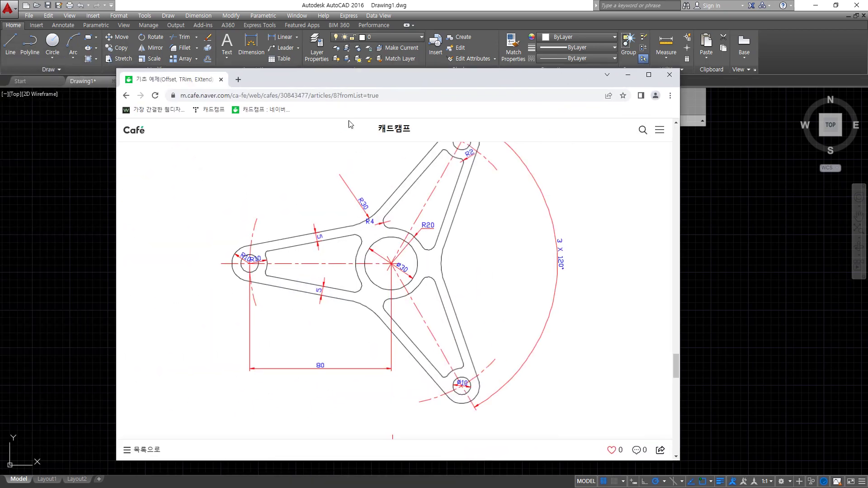
{"action": "left_click_drag", "start_coordinate": [342, 68], "coordinate": [342, 25]}
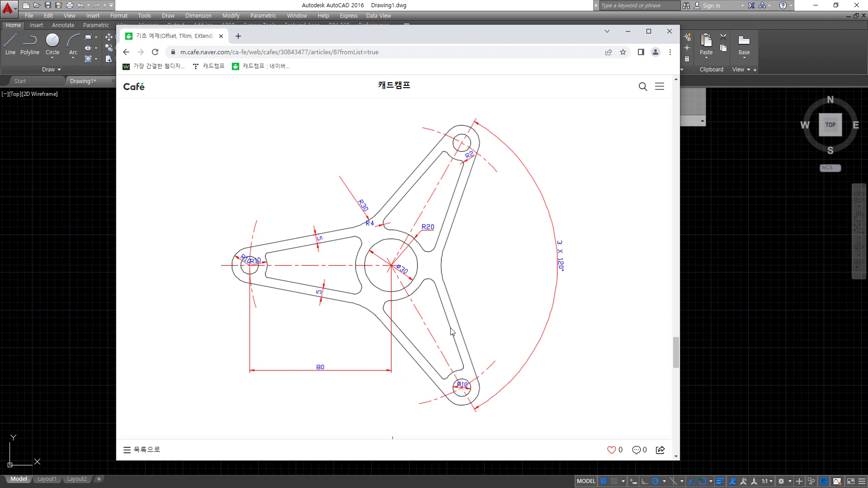
{"action": "mouse_move", "coordinate": [455, 174]}
{"action": "left_mouse_down"}
{"action": "mouse_move", "coordinate": [522, 228]}
{"action": "mouse_move", "coordinate": [492, 388]}
{"action": "left_mouse_up"}
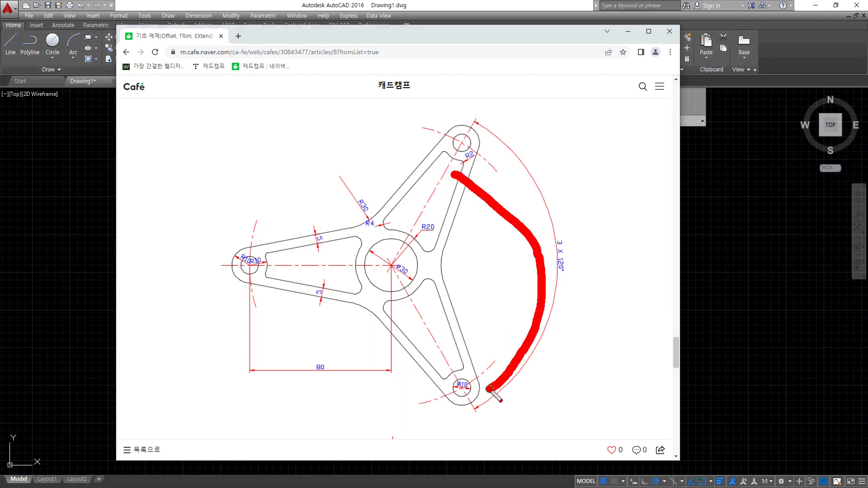
{"action": "left_click_drag", "start_coordinate": [486, 358], "coordinate": [493, 389]}
{"action": "left_click_drag", "start_coordinate": [365, 262], "coordinate": [174, 264]}
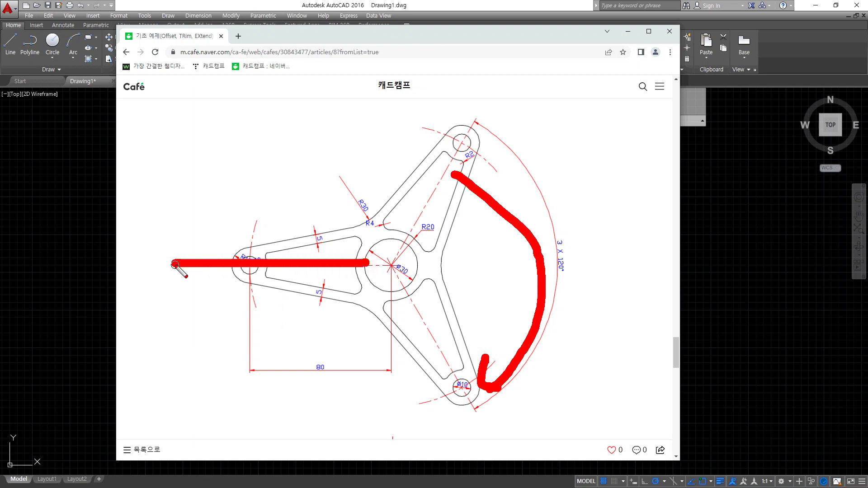
{"action": "left_click_drag", "start_coordinate": [229, 249], "coordinate": [228, 280]}
{"action": "key", "text": "Escape"}
{"action": "left_click_drag", "start_coordinate": [457, 30], "coordinate": [0, 54]}
{"action": "left_click", "coordinate": [403, 278]}
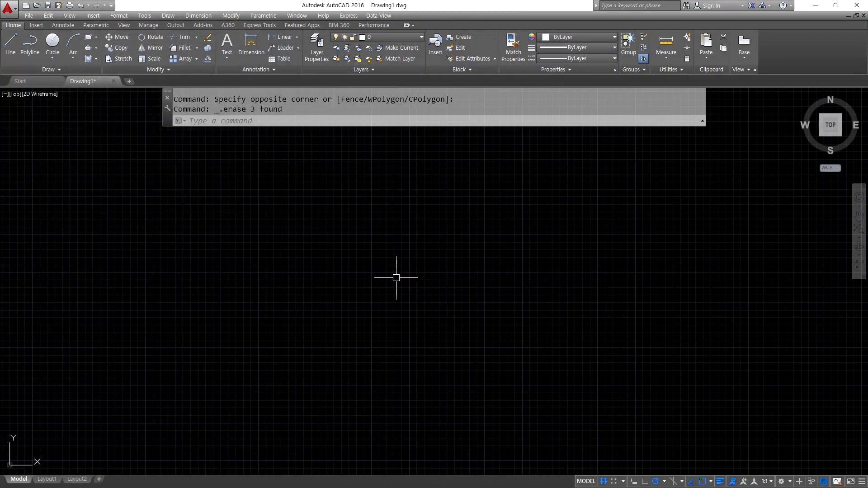
Draw three rays 120° apart from one start point, the first pointing horizontally left, using 30° polar tracking
{"action": "type", "text": "ra"}
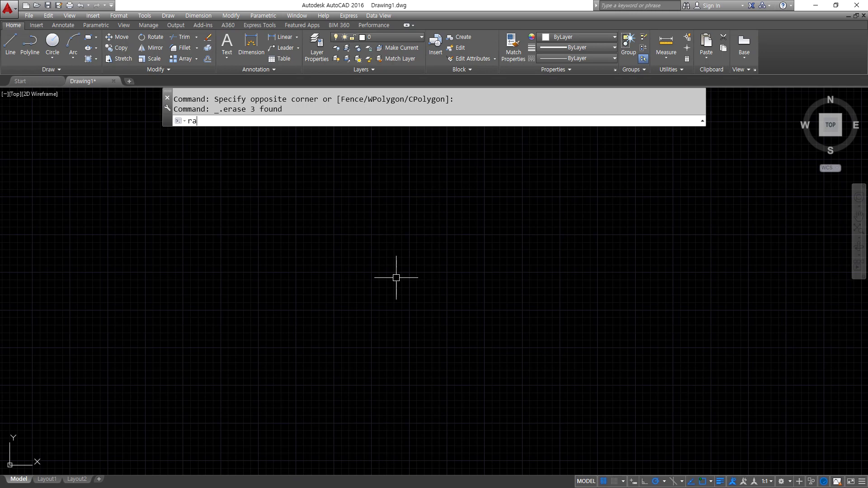
{"action": "key", "text": "Return"}
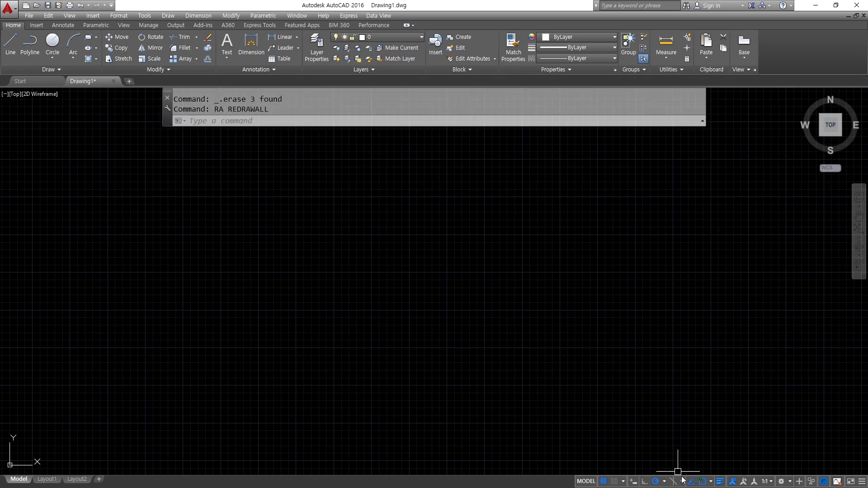
{"action": "type", "text": "ray"}
{"action": "key", "text": "Return"}
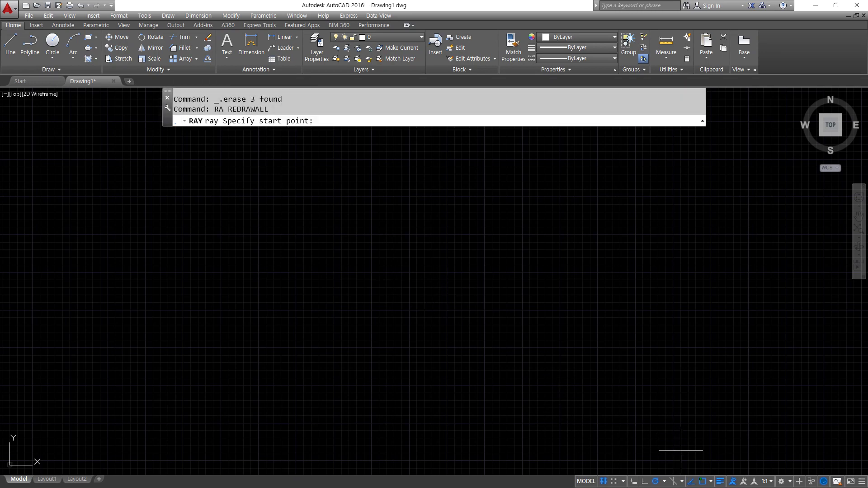
{"action": "left_click", "coordinate": [666, 484]}
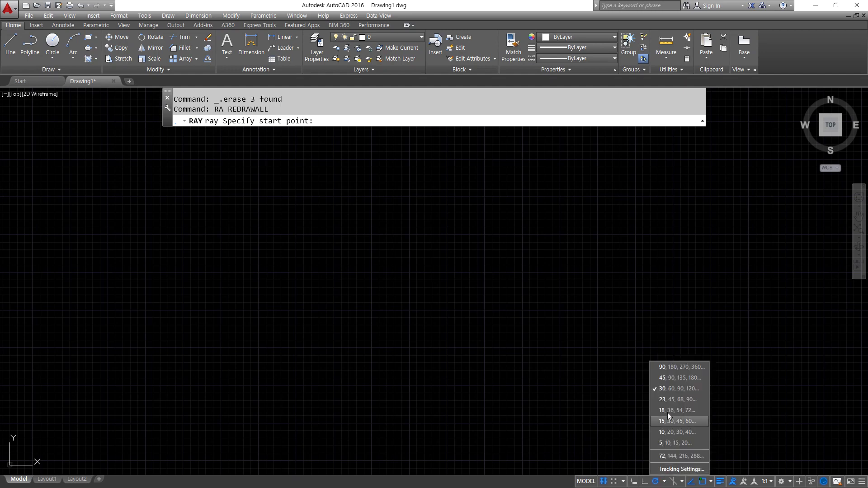
{"action": "left_click", "coordinate": [678, 385]}
{"action": "left_click", "coordinate": [425, 272]}
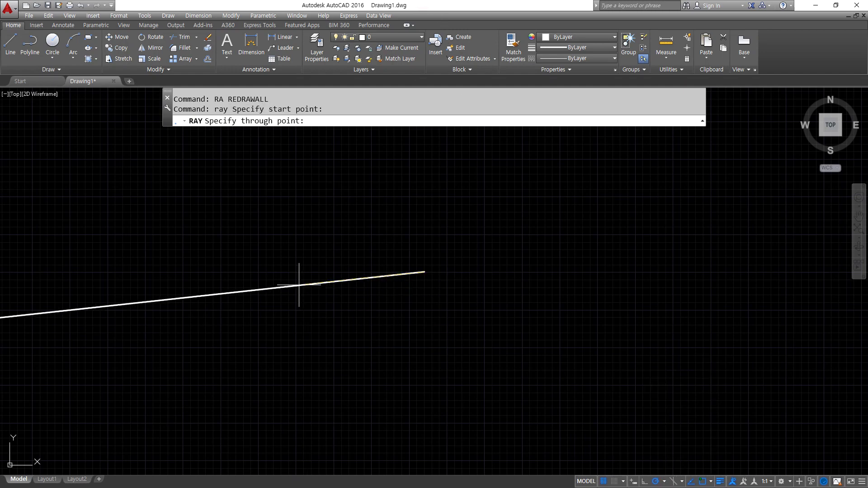
{"action": "left_click", "coordinate": [297, 271]}
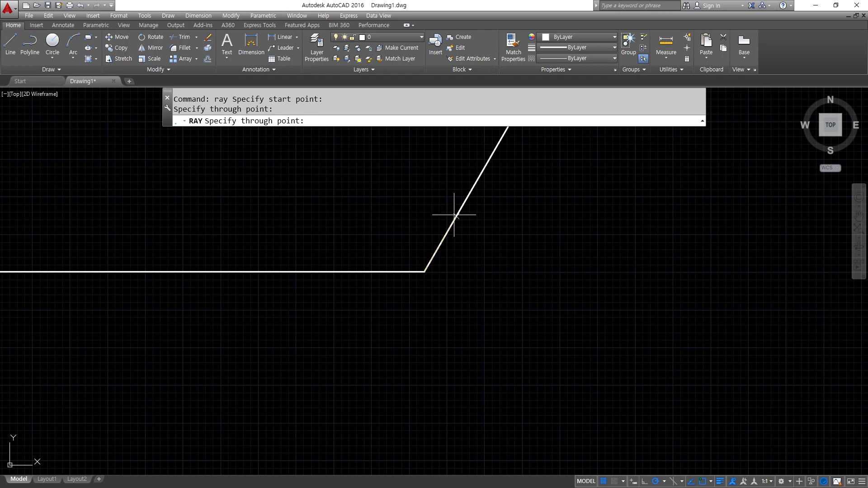
{"action": "left_click", "coordinate": [457, 214]}
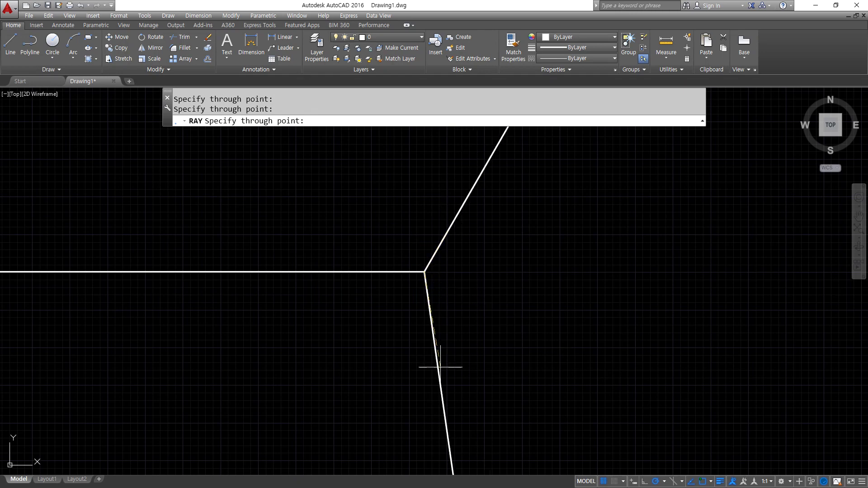
{"action": "left_click", "coordinate": [471, 356]}
{"action": "key", "text": "Return"}
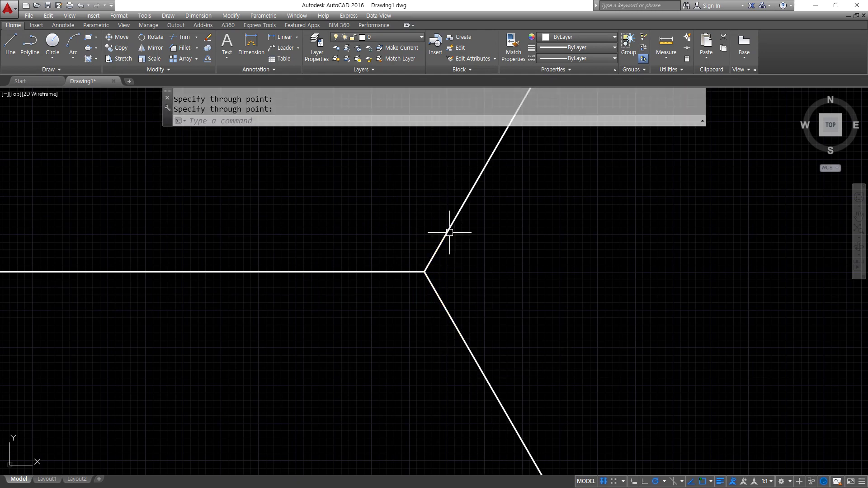
Create a new layer named cen and set its colour to red (index 1)
{"action": "left_click", "coordinate": [317, 48]}
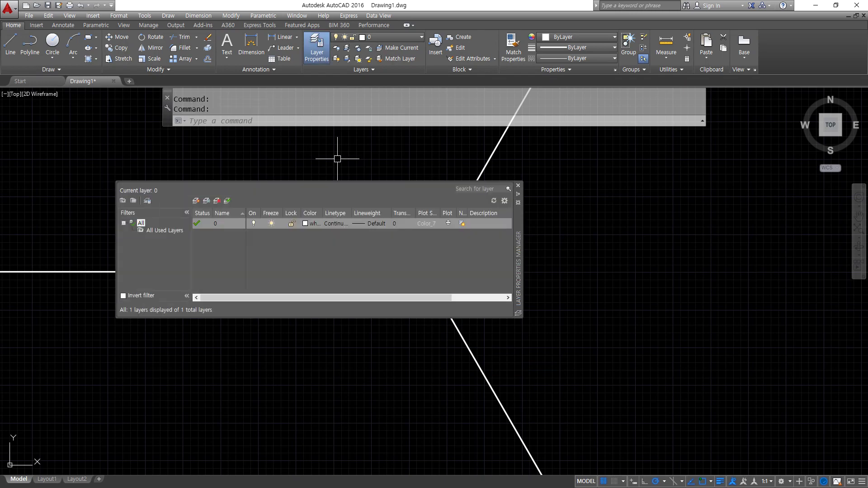
{"action": "left_click", "coordinate": [198, 201]}
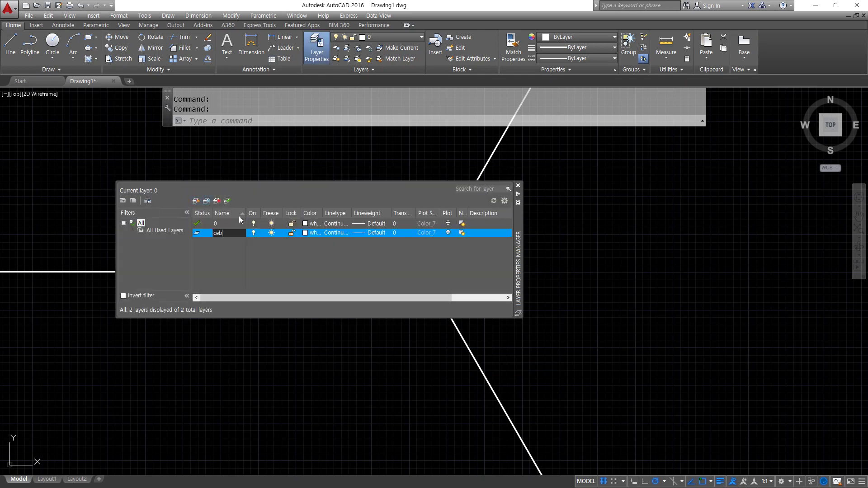
{"action": "type", "text": "ceb"}
{"action": "key", "text": "BackSpace"}
{"action": "type", "text": "n"}
{"action": "key", "text": "Return"}
{"action": "left_click", "coordinate": [308, 232]}
{"action": "type", "text": "1"}
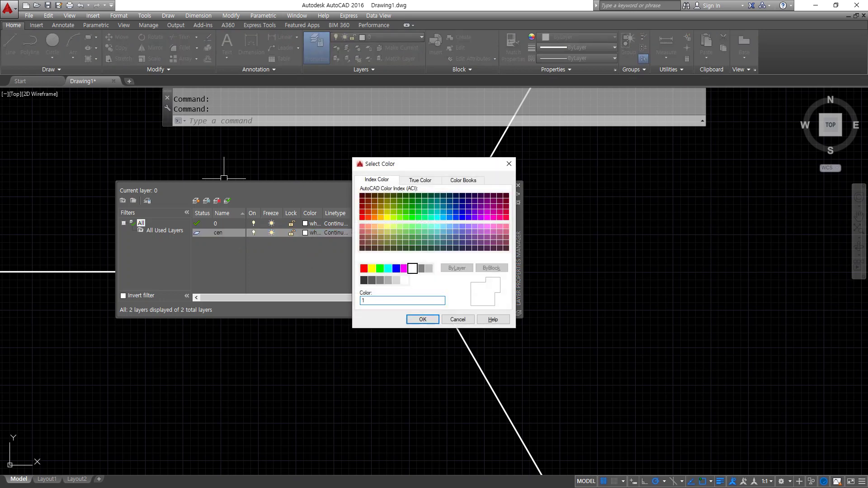
{"action": "key", "text": "Return"}
Load the CENTER linetype and assign it to the cen layer
{"action": "left_click", "coordinate": [333, 232]}
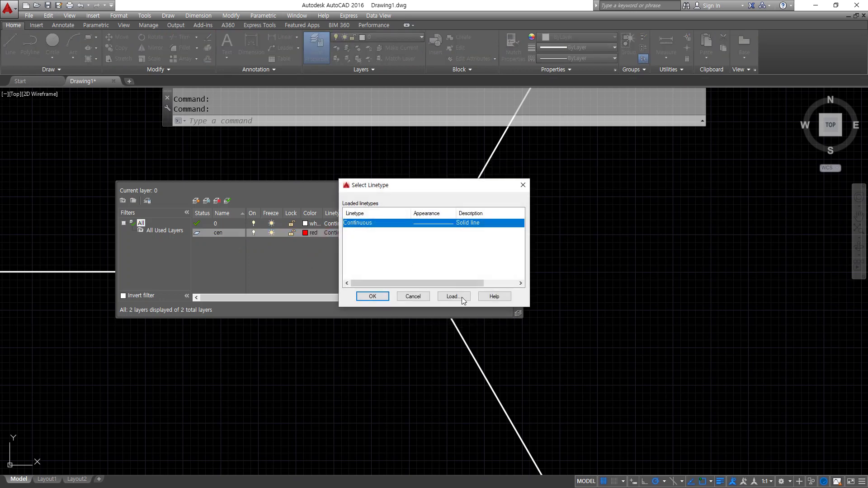
{"action": "left_click", "coordinate": [464, 301]}
{"action": "key", "text": "c"}
{"action": "left_click", "coordinate": [385, 306]}
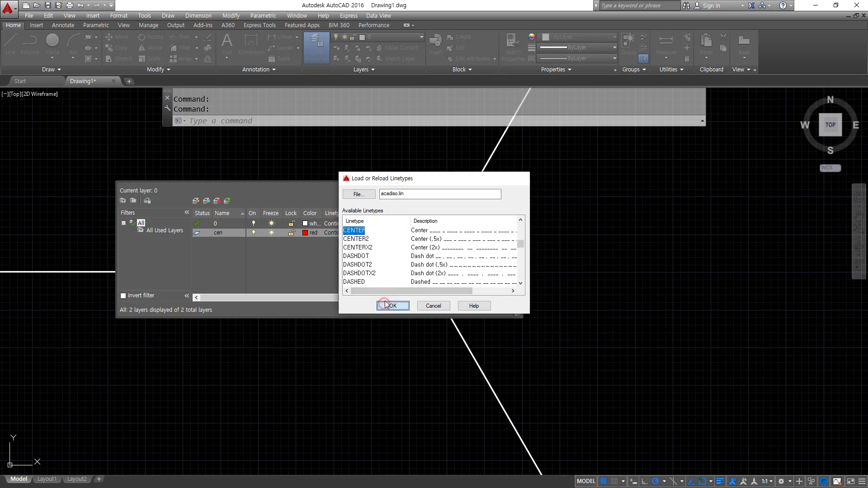
{"action": "left_click", "coordinate": [361, 223]}
{"action": "left_click", "coordinate": [376, 298]}
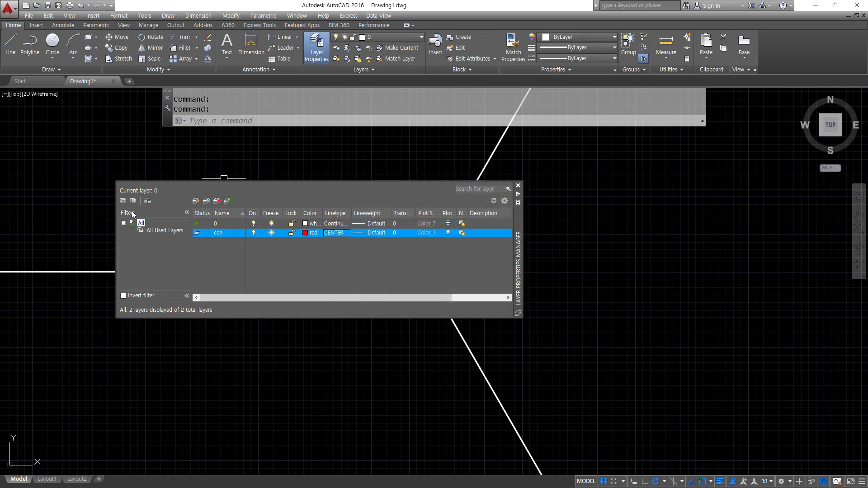
{"action": "left_click", "coordinate": [519, 185]}
Move the three rays to the cen layer
{"action": "left_click", "coordinate": [471, 229]}
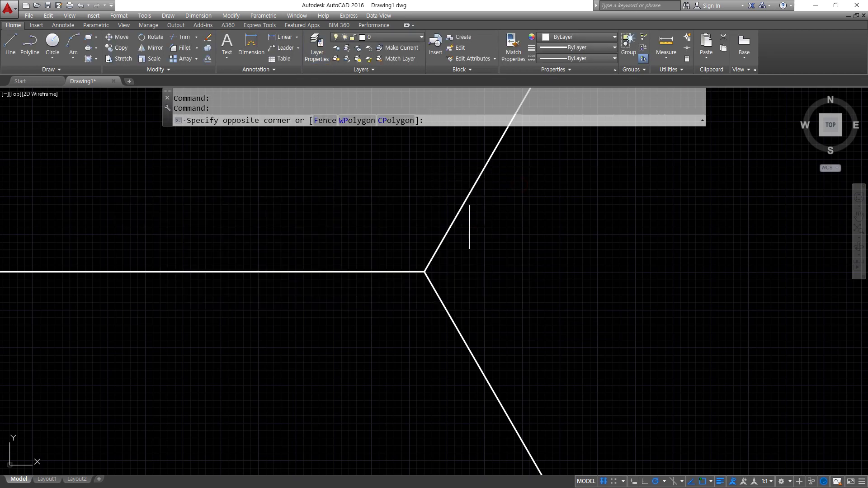
{"action": "left_click", "coordinate": [380, 127]}
{"action": "left_click", "coordinate": [392, 37]}
{"action": "left_click", "coordinate": [391, 63]}
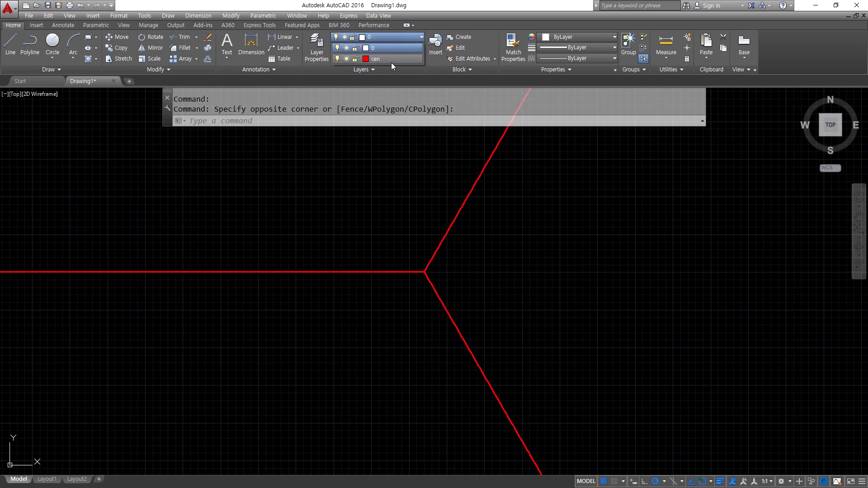
{"action": "scroll", "coordinate": [424, 275], "scroll_direction": "up", "scroll_amount": 4}
{"action": "middle_click_drag", "start_coordinate": [423, 275], "coordinate": [424, 301]}
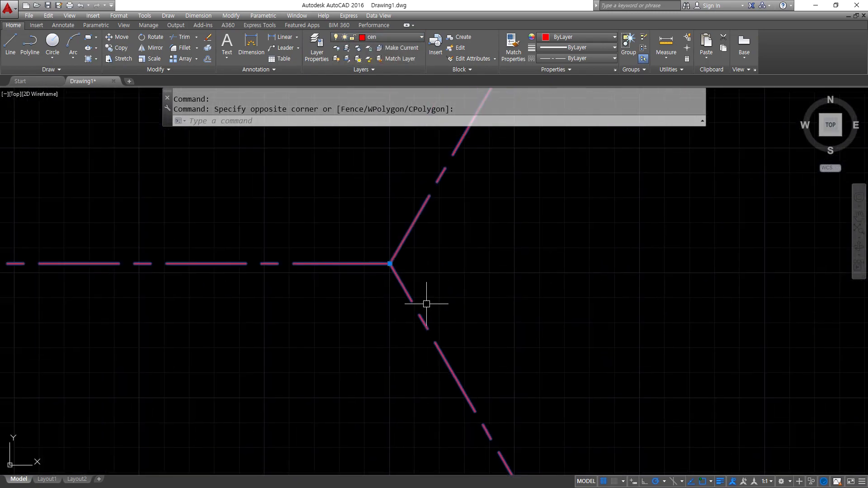
{"action": "key", "text": "Escape"}
Set the global linetype scale factor to 0.25
{"action": "type", "text": "lts"}
{"action": "key", "text": "Return"}
{"action": "type", "text": "0"}
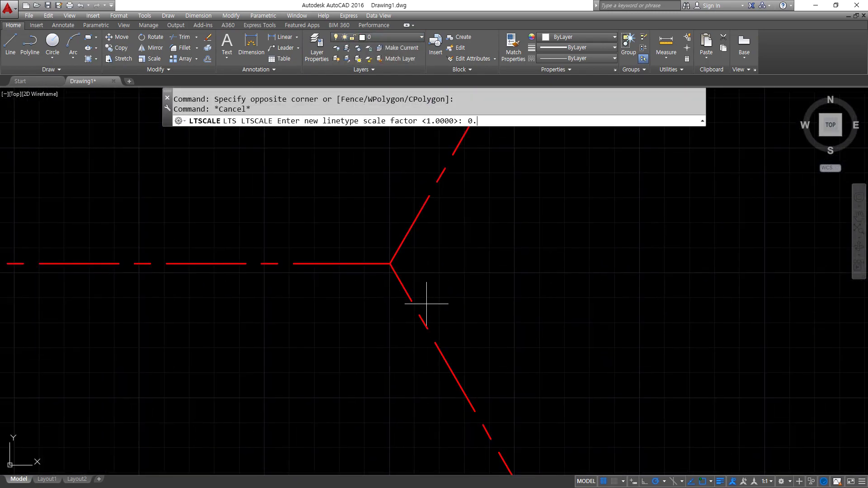
{"action": "type", "text": ".25"}
{"action": "key", "text": "Return"}
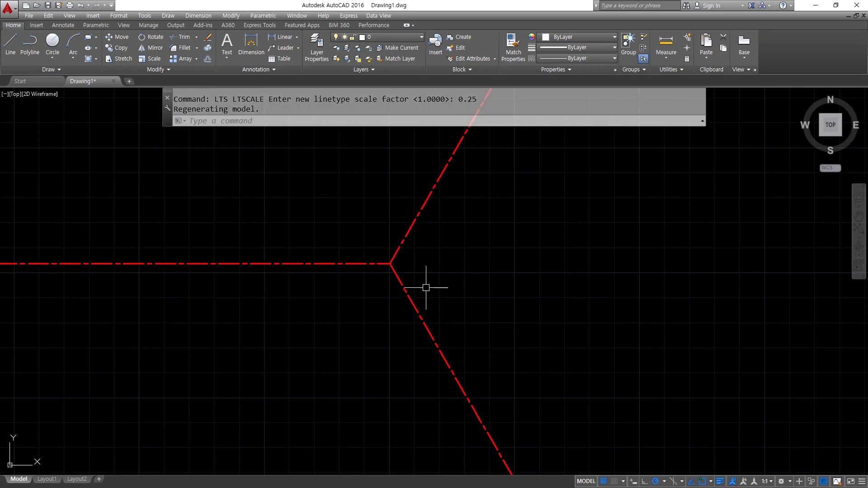
Draw a circle of diameter 30 centred on the rays' common start point
{"action": "type", "text": "c"}
{"action": "key", "text": "Return"}
{"action": "left_click", "coordinate": [387, 265]}
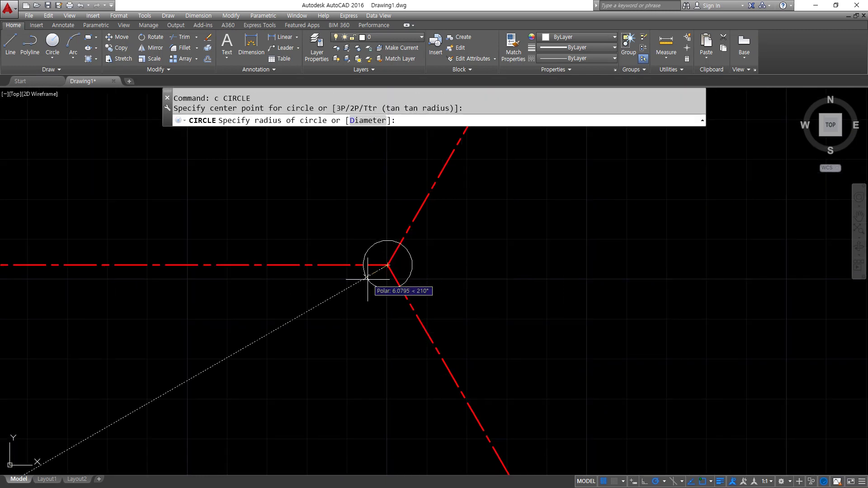
{"action": "type", "text": "d"}
{"action": "key", "text": "Return"}
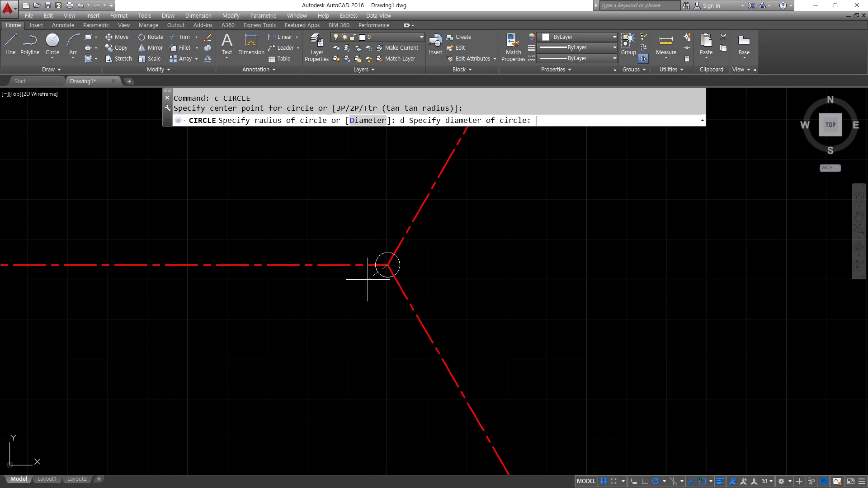
{"action": "type", "text": "30"}
{"action": "key", "text": "Return"}
Draw a concentric circle of radius 20 around the rays' common start point
{"action": "type", "text": "C"}
{"action": "key", "text": "Return"}
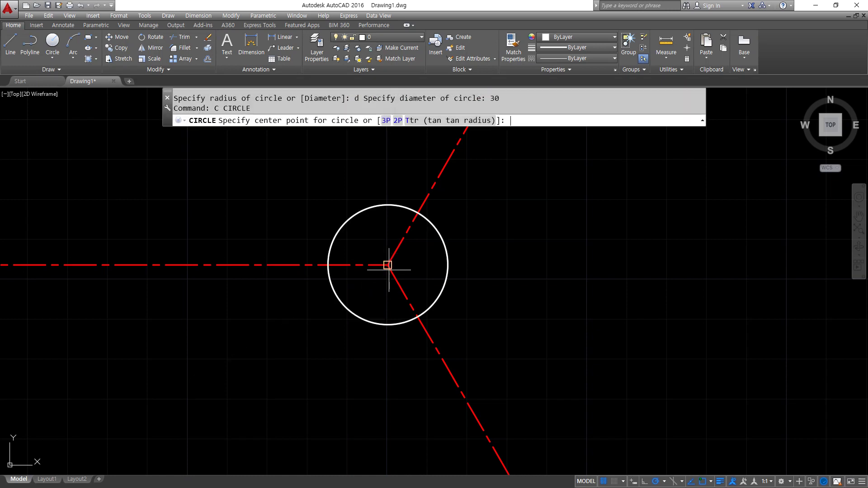
{"action": "left_click", "coordinate": [388, 265]}
{"action": "type", "text": "2"}
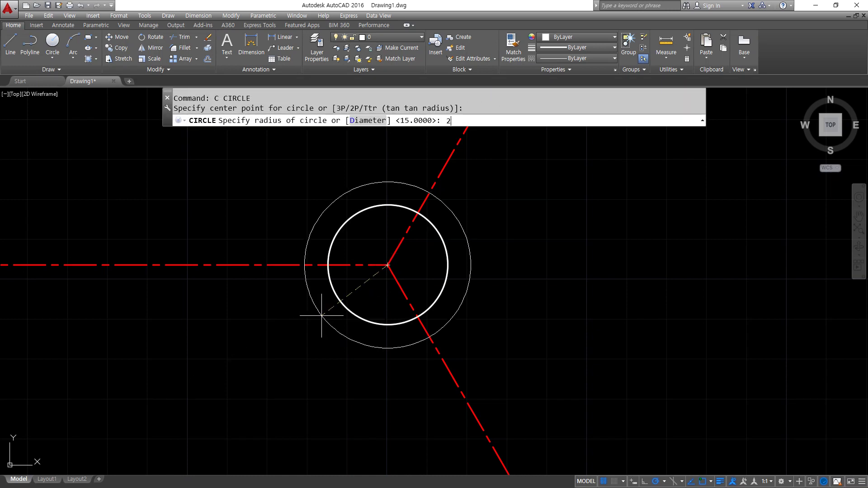
{"action": "type", "text": "0"}
{"action": "key", "text": "Return"}
Draw a large concentric circle of radius 80 around the rays' common start point
{"action": "type", "text": "c"}
{"action": "key", "text": "Return"}
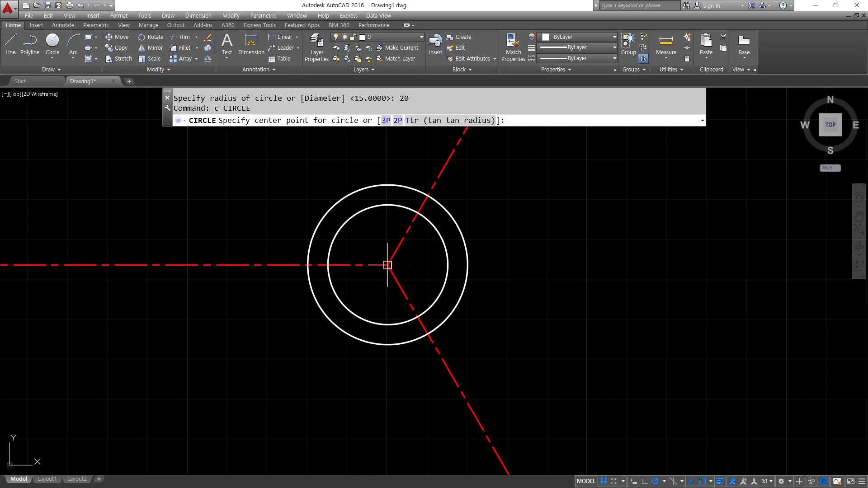
{"action": "left_click", "coordinate": [388, 265]}
{"action": "key", "text": "Return"}
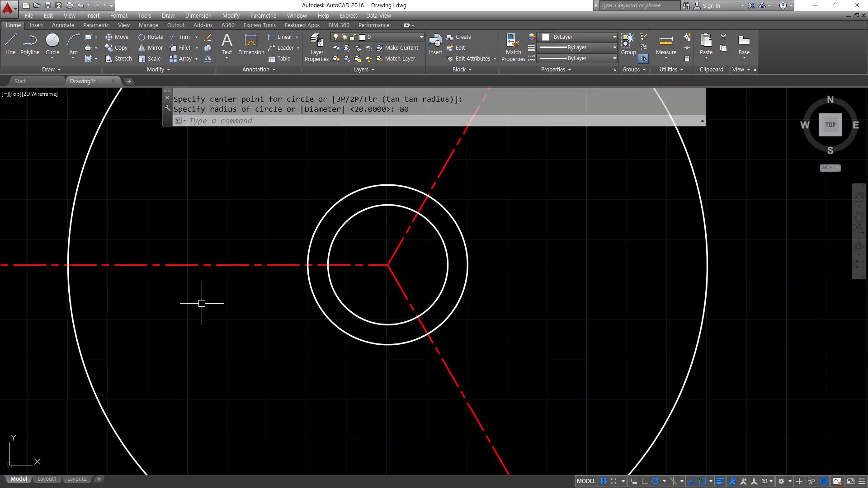
Match the radius 80 circle's properties to those of the horizontal centreline ray
{"action": "type", "text": "ma"}
{"action": "key", "text": "Return"}
{"action": "left_click", "coordinate": [122, 264]}
{"action": "left_click", "coordinate": [68, 229]}
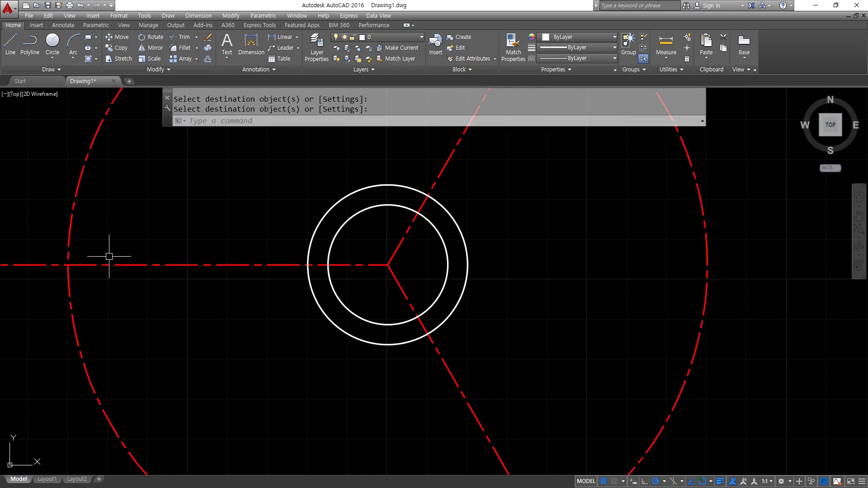
{"action": "key", "text": "Return"}
Draw a circle of radius 5 where the horizontal centreline crosses the radius 80 circle
{"action": "type", "text": "c"}
{"action": "key", "text": "Return"}
{"action": "left_click", "coordinate": [68, 265]}
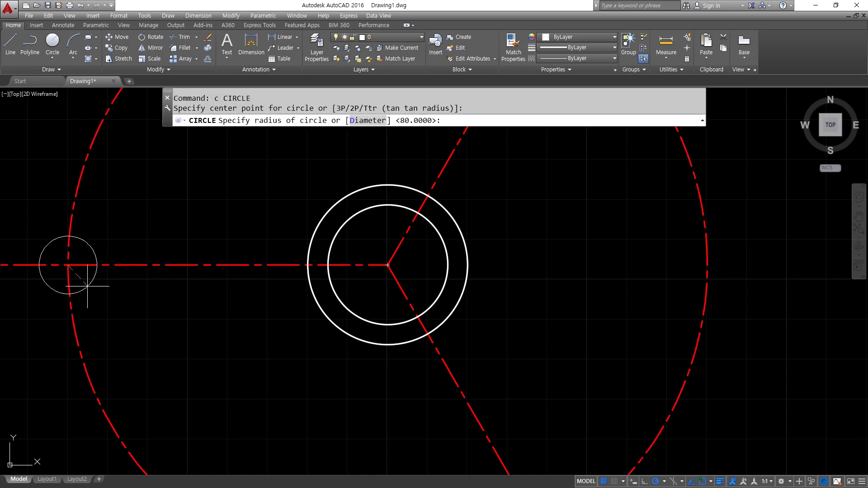
{"action": "type", "text": "5"}
{"action": "key", "text": "Return"}
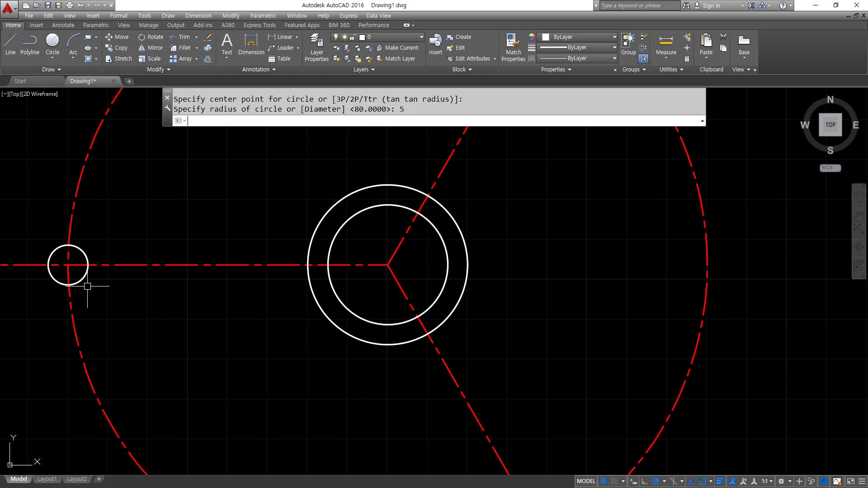
Draw a concentric circle of radius 10 around the radius 5 circle on the horizontal centreline
{"action": "key", "text": "Return"}
{"action": "left_click", "coordinate": [68, 265]}
{"action": "type", "text": "1"}
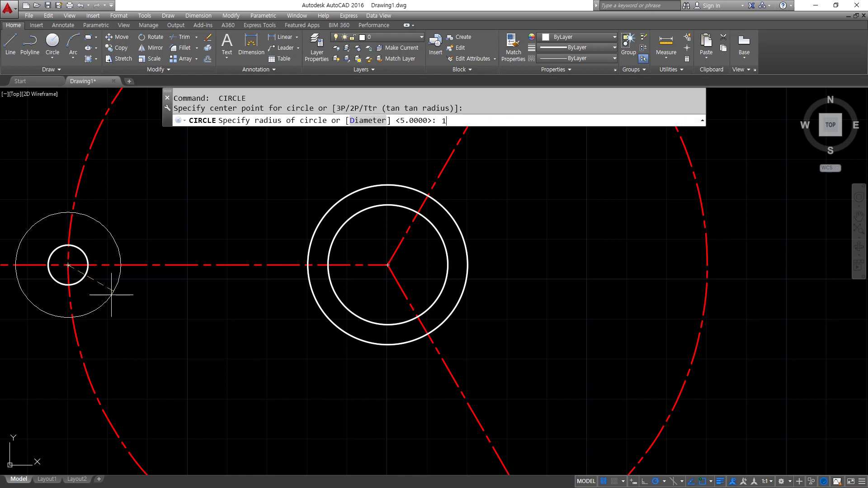
{"action": "type", "text": "0"}
{"action": "key", "text": "Return"}
Draw circles of radius 5 where the upper and lower angled centrelines cross the radius 80 circle
{"action": "scroll", "coordinate": [111, 295], "scroll_direction": "down", "scroll_amount": 3}
{"action": "type", "text": "c"}
{"action": "key", "text": "Return"}
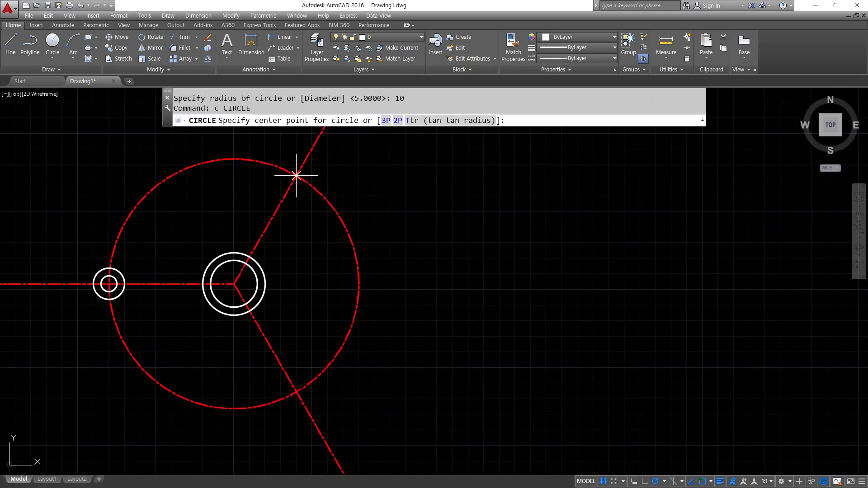
{"action": "left_click", "coordinate": [296, 175]}
{"action": "type", "text": "5"}
{"action": "key", "text": "Return"}
{"action": "key", "text": "Return"}
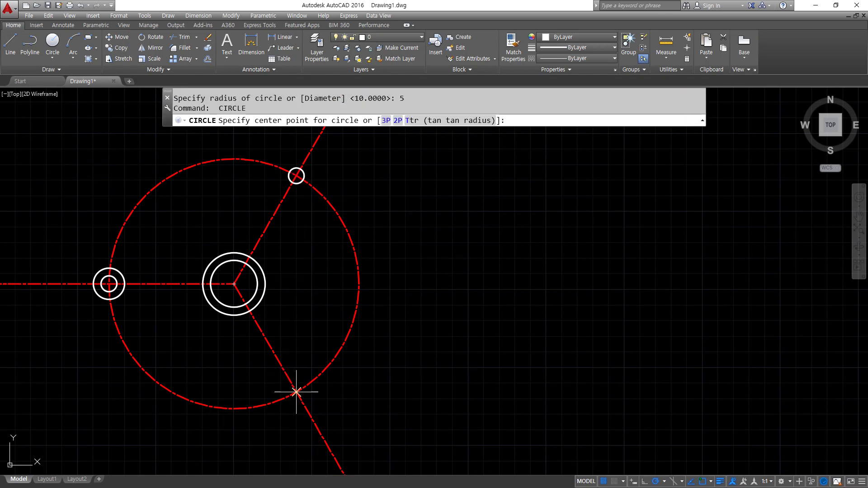
{"action": "left_click", "coordinate": [296, 392]}
{"action": "key", "text": "Return"}
Draw concentric circles of radius 10 around the small circles on the upper and lower angled centrelines
{"action": "key", "text": "Return"}
{"action": "left_click", "coordinate": [296, 175]}
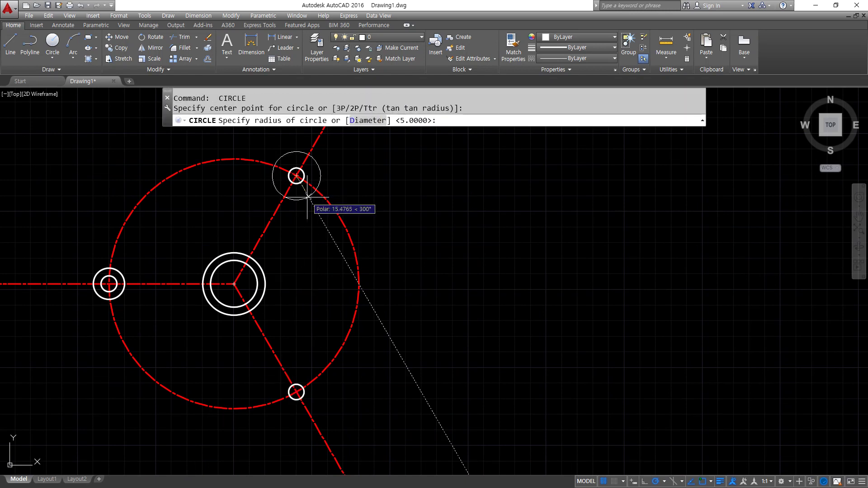
{"action": "type", "text": "10"}
{"action": "key", "text": "Return"}
{"action": "key", "text": "Return"}
{"action": "left_click", "coordinate": [296, 393]}
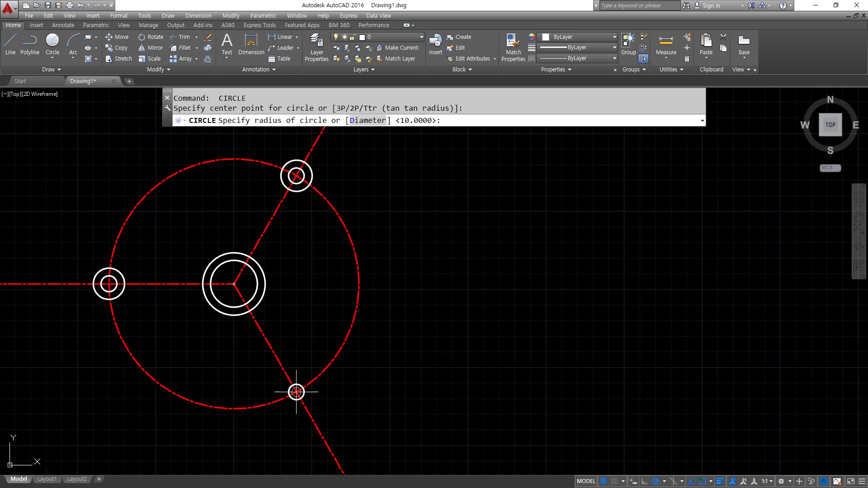
{"action": "key", "text": "Return"}
Offset the radius 10 circle at each of the three arm ends outward by 5
{"action": "type", "text": "o"}
{"action": "key", "text": "Return"}
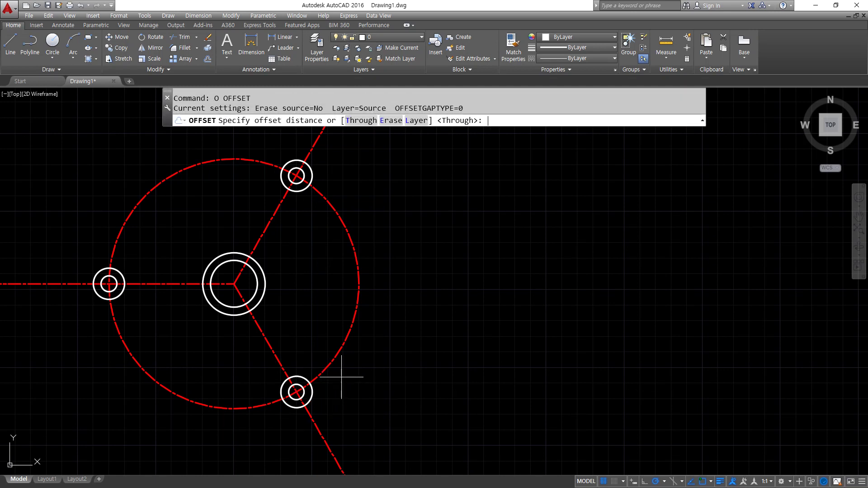
{"action": "type", "text": "5"}
{"action": "key", "text": "Return"}
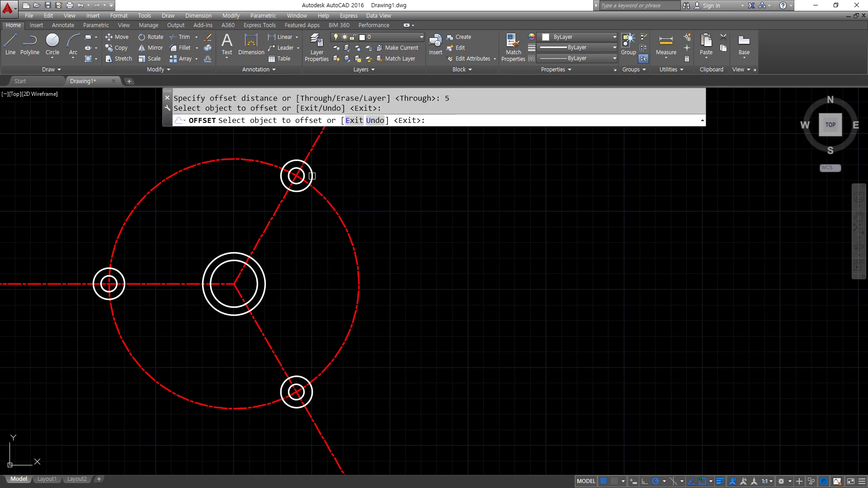
{"action": "left_click", "coordinate": [313, 176]}
{"action": "left_click", "coordinate": [410, 170]}
{"action": "left_click", "coordinate": [312, 401]}
{"action": "left_click", "coordinate": [223, 372]}
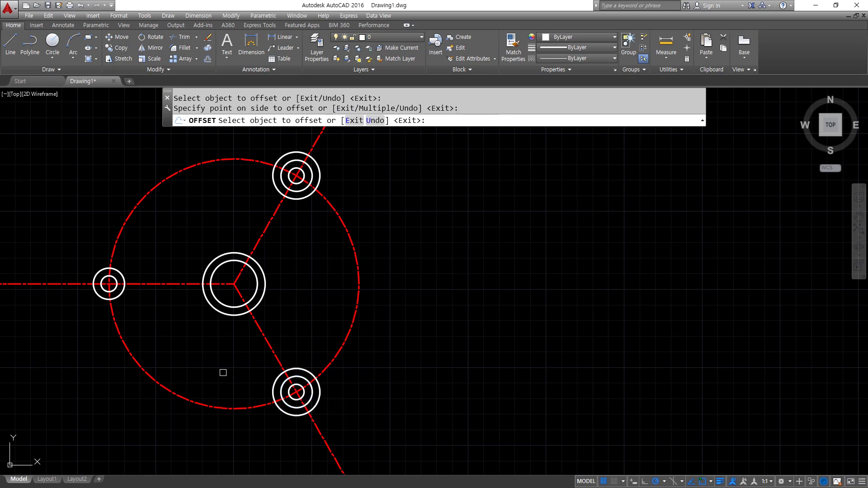
{"action": "left_click", "coordinate": [123, 297]}
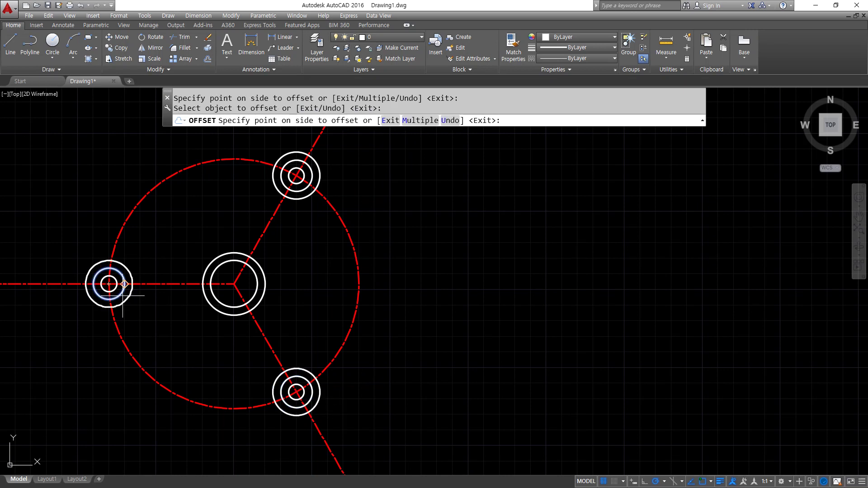
{"action": "left_click", "coordinate": [146, 320]}
{"action": "key", "text": "Return"}
Trim the three centreline rays beyond the outermost arm-end circles and the radius 80 circle's arcs between them, leaving short centre marks
{"action": "type", "text": "tr"}
{"action": "key", "text": "Return"}
{"action": "key", "text": "Return"}
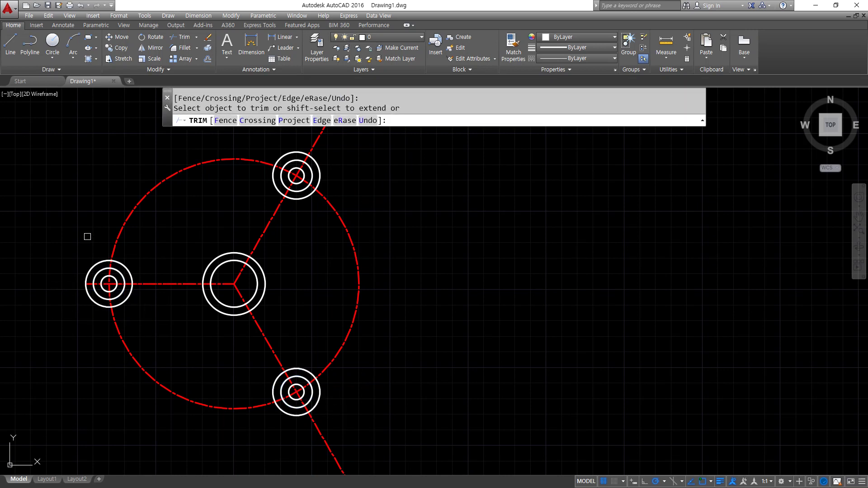
{"action": "left_click", "coordinate": [111, 227]}
{"action": "left_click", "coordinate": [321, 141]}
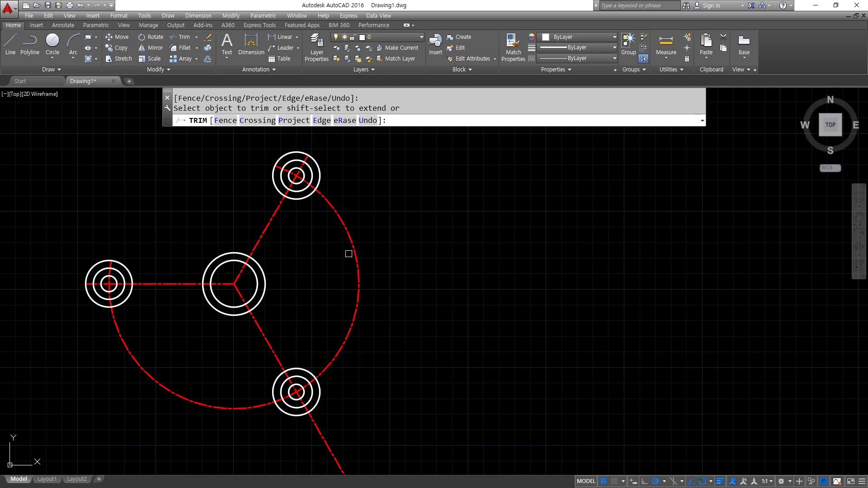
{"action": "left_click", "coordinate": [353, 254]}
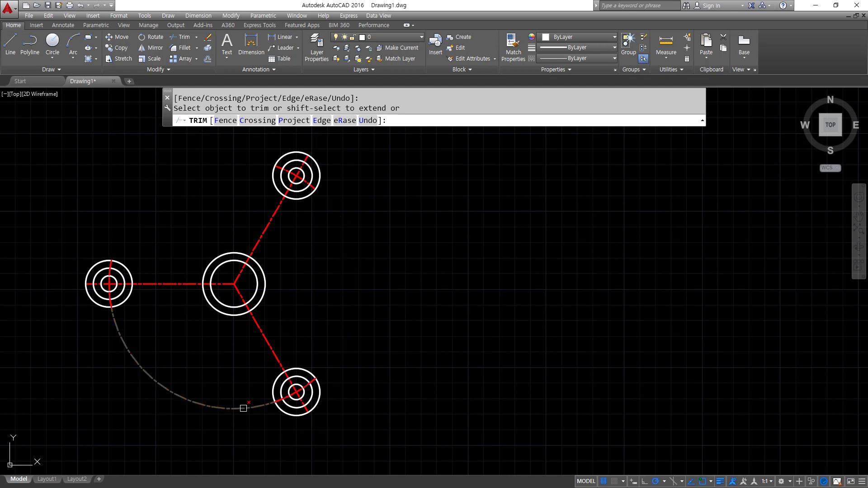
{"action": "left_click", "coordinate": [244, 409]}
{"action": "key", "text": "Return"}
Erase the outermost offset circle at each of the three arm ends
{"action": "left_click", "coordinate": [290, 415]}
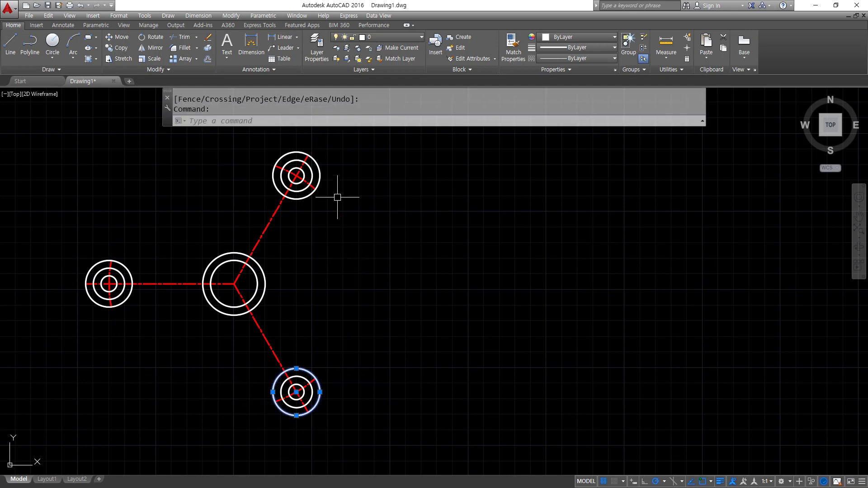
{"action": "left_click", "coordinate": [308, 197]}
{"action": "left_click", "coordinate": [127, 270]}
{"action": "type", "text": "e"}
{"action": "key", "text": "Return"}
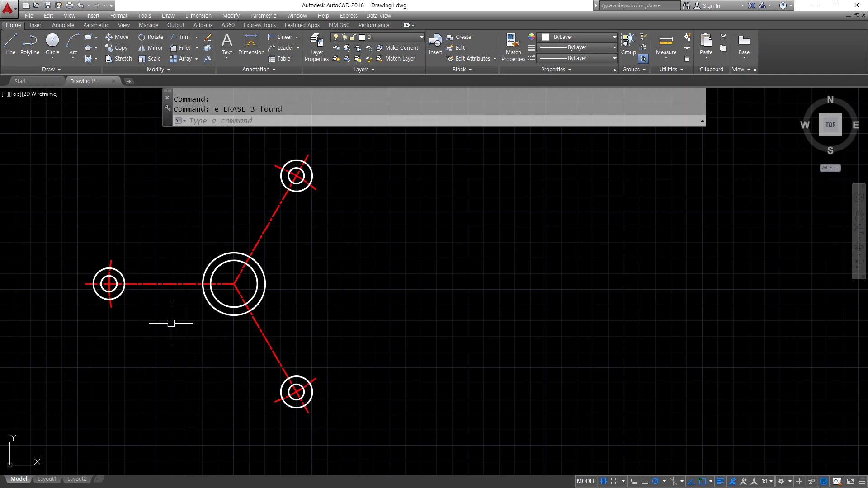
{"action": "scroll", "coordinate": [113, 294], "scroll_direction": "up", "scroll_amount": 5}
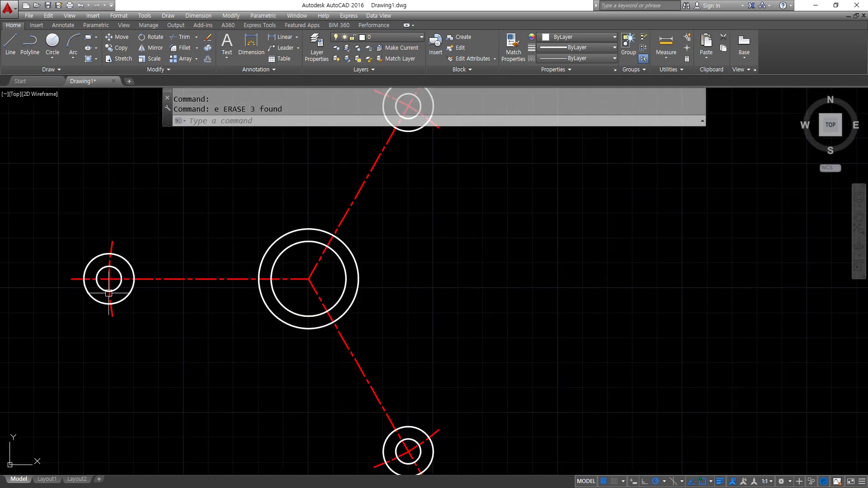
{"action": "middle_click_drag", "start_coordinate": [208, 278], "coordinate": [218, 293]}
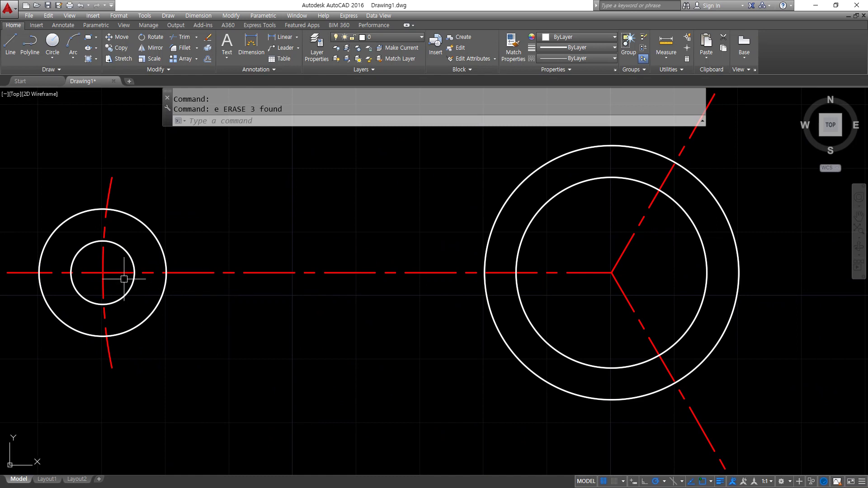
{"action": "left_click_drag", "start_coordinate": [79, 260], "coordinate": [90, 246]}
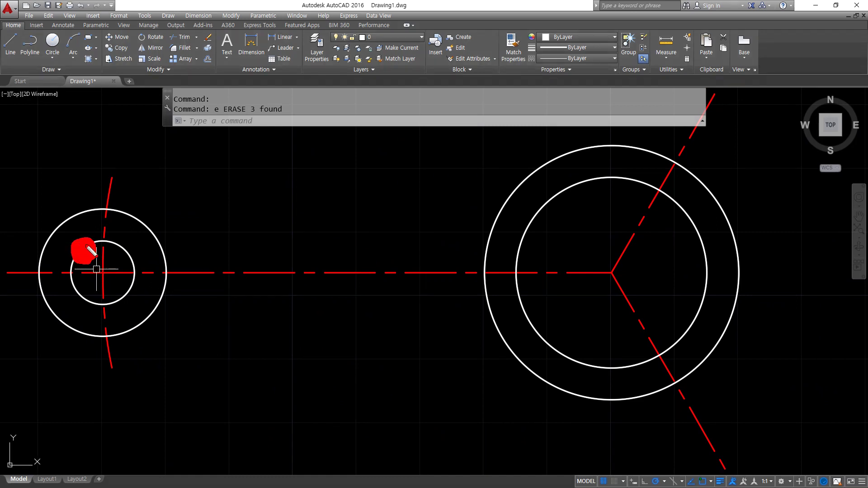
{"action": "left_click_drag", "start_coordinate": [532, 168], "coordinate": [542, 176]}
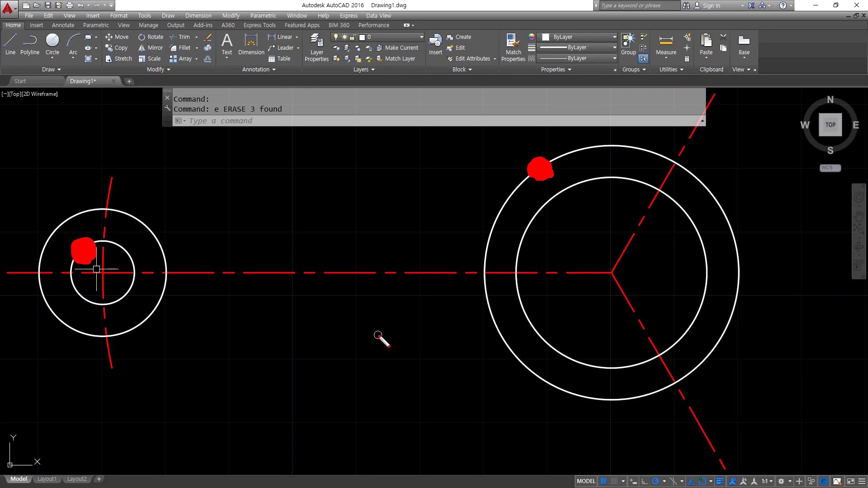
{"action": "key", "text": "Escape"}
Draw a line tangent to the upper sides of the horizontal arm's radius 5 circle and the radius 20 hub circle
{"action": "key", "text": "Return"}
{"action": "right_click", "coordinate": [284, 204], "text": "shift"}
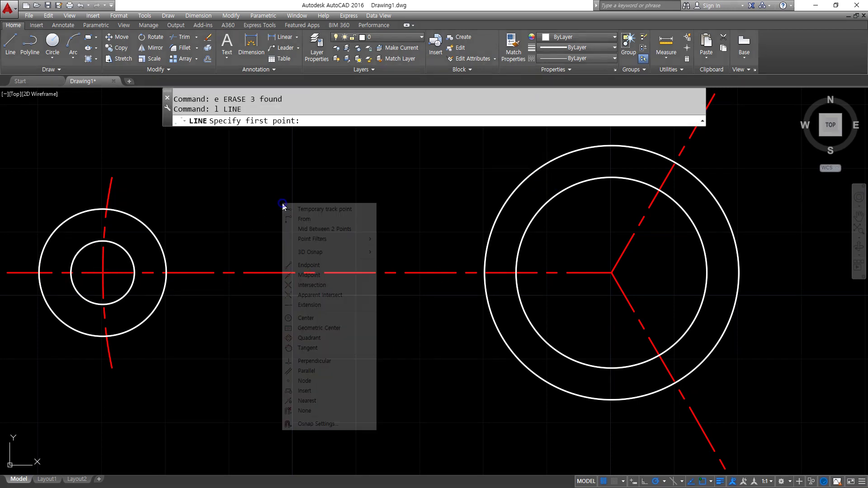
{"action": "left_click", "coordinate": [312, 348]}
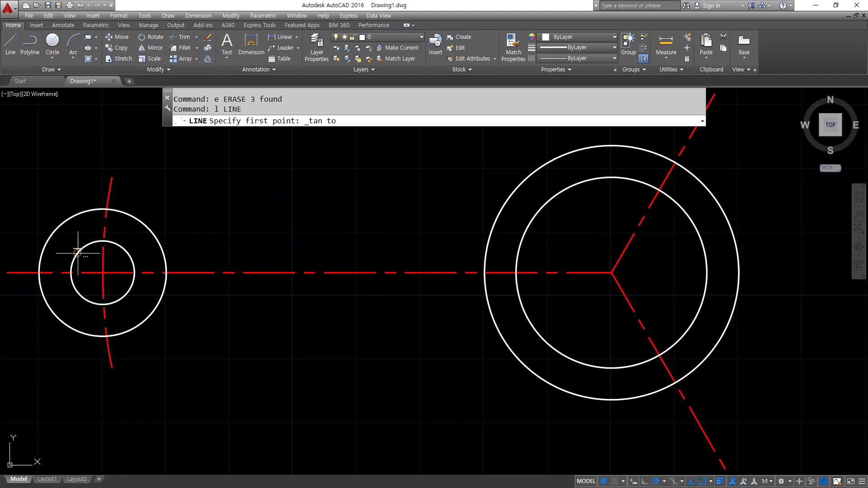
{"action": "left_click", "coordinate": [78, 253]}
{"action": "right_click", "coordinate": [270, 179], "text": "shift"}
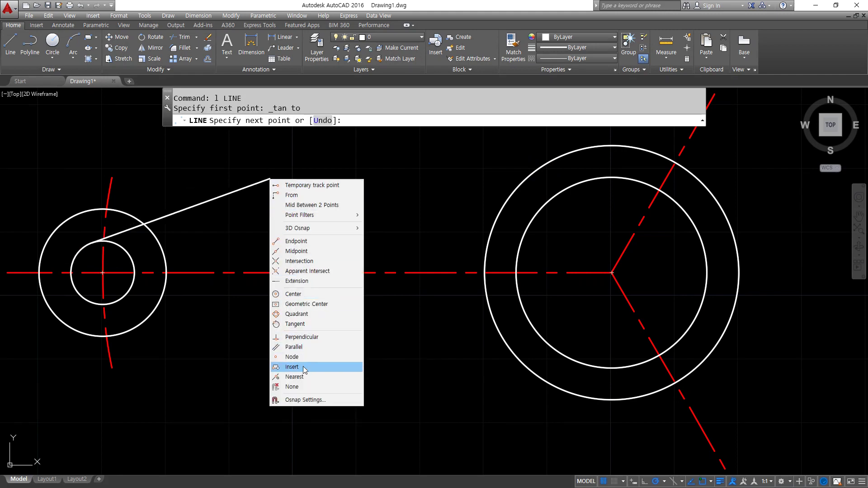
{"action": "left_click", "coordinate": [299, 324]}
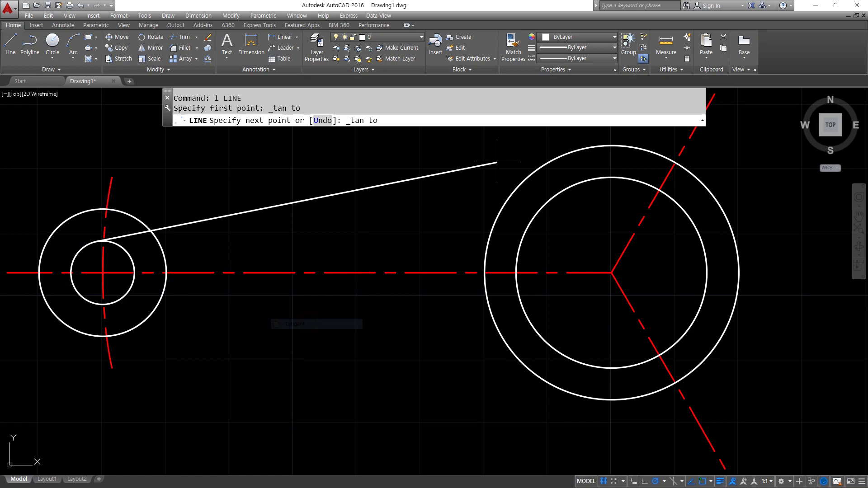
{"action": "left_click", "coordinate": [558, 162]}
{"action": "key", "text": "Return"}
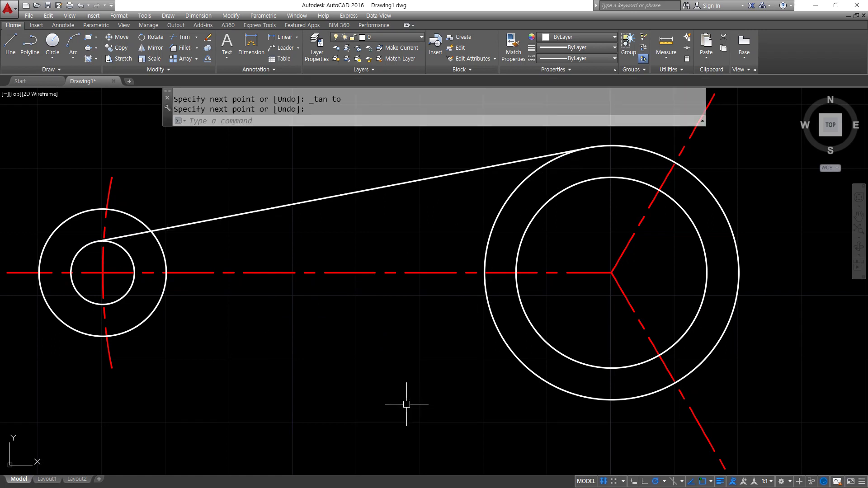
Draw a line tangent to the lower sides of the horizontal arm's radius 5 circle and the radius 20 hub circle
{"action": "key", "text": "Return"}
{"action": "right_click", "coordinate": [321, 226], "text": "shift"}
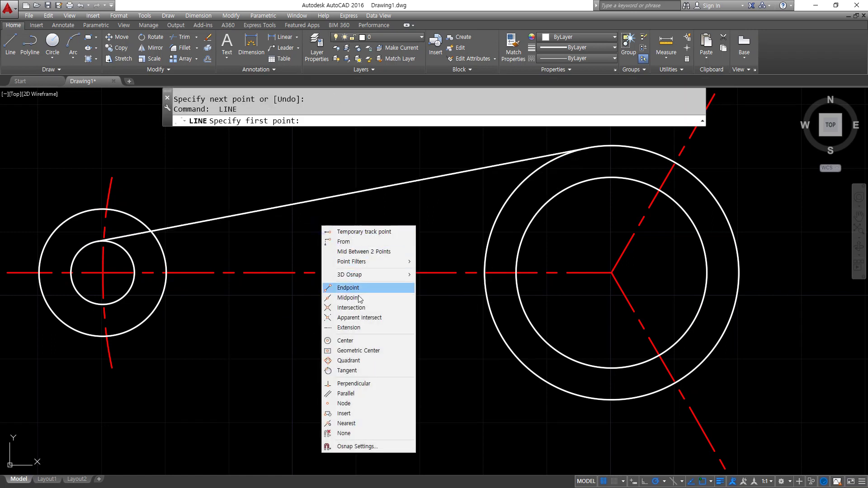
{"action": "left_click", "coordinate": [346, 371]}
{"action": "left_click", "coordinate": [96, 304]}
{"action": "right_click", "coordinate": [245, 317], "text": "shift"}
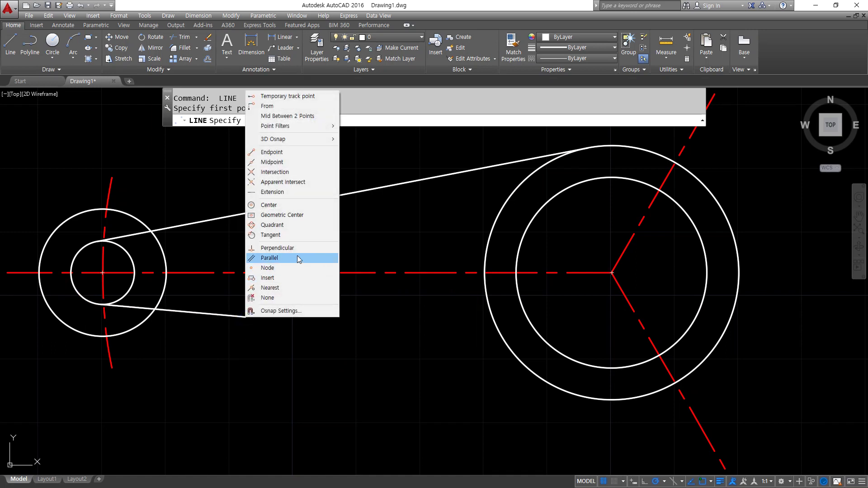
{"action": "left_click", "coordinate": [272, 235]}
{"action": "left_click", "coordinate": [518, 355]}
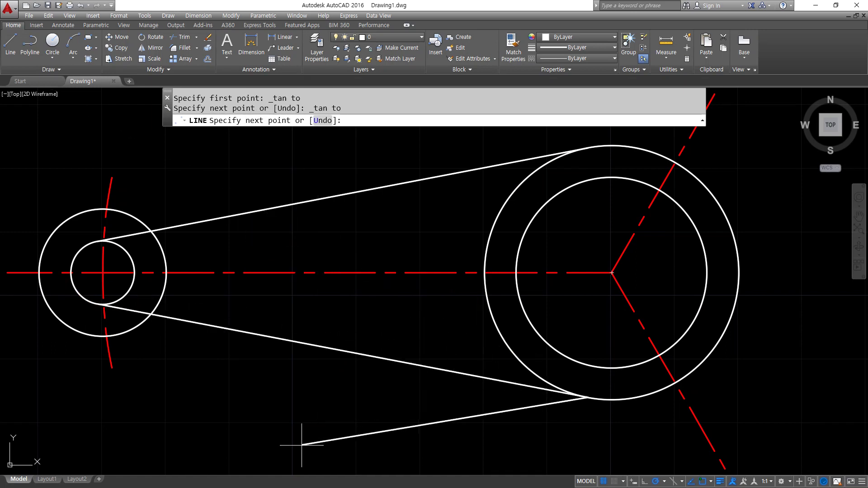
{"action": "key", "text": "Return"}
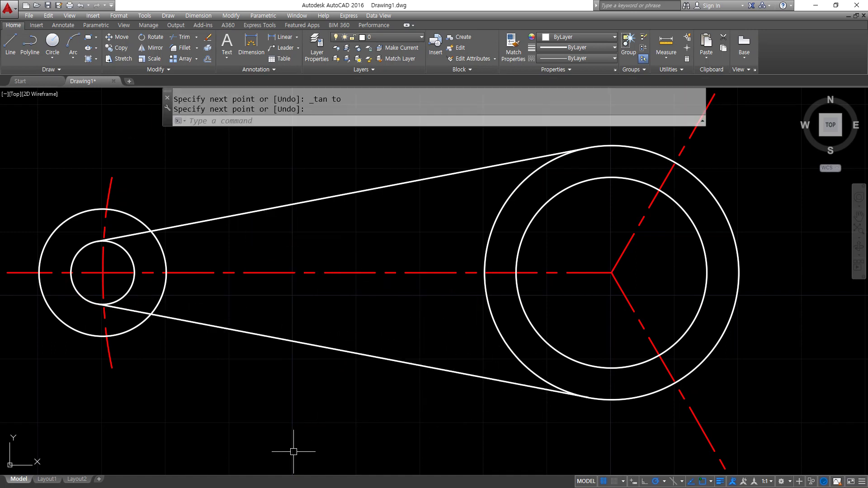
Draw a line tangent to the radius 20 hub circle and the lower arm's radius 5 circle, on the arm's left side
{"action": "middle_click_drag", "start_coordinate": [440, 427], "coordinate": [263, 277]}
{"action": "scroll", "coordinate": [264, 275], "scroll_direction": "down", "scroll_amount": 2}
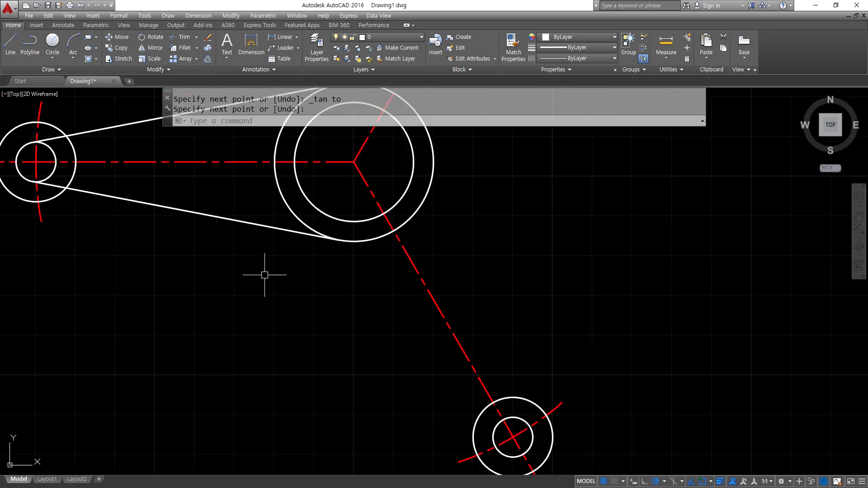
{"action": "type", "text": "l"}
{"action": "key", "text": "Return"}
{"action": "type", "text": "tan"}
{"action": "key", "text": "Return"}
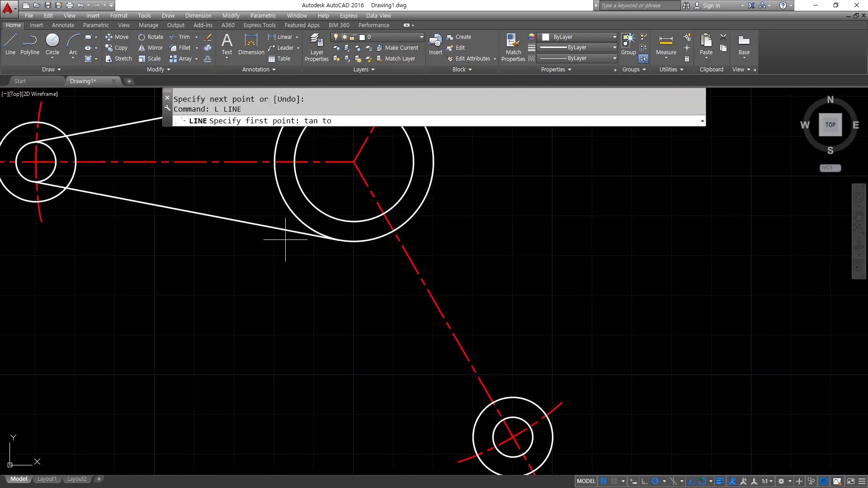
{"action": "left_click", "coordinate": [292, 214]}
{"action": "type", "text": "ta"}
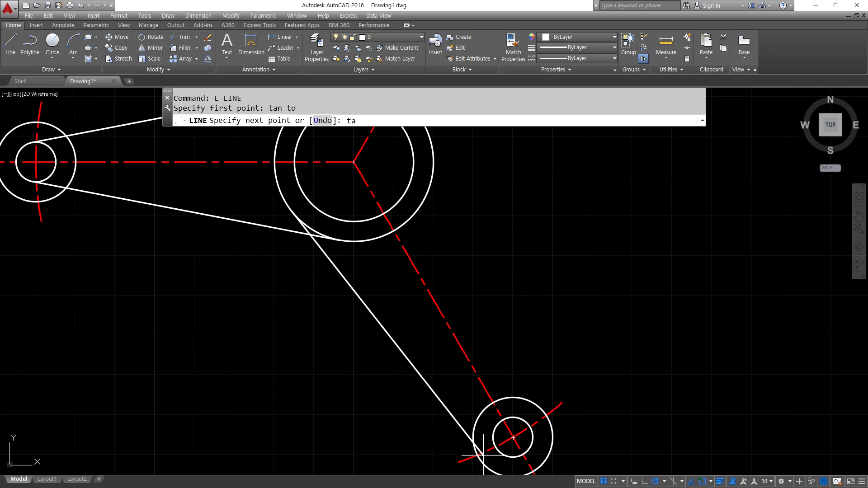
{"action": "type", "text": "n"}
{"action": "key", "text": "Return"}
{"action": "left_click", "coordinate": [495, 453]}
{"action": "key", "text": "Return"}
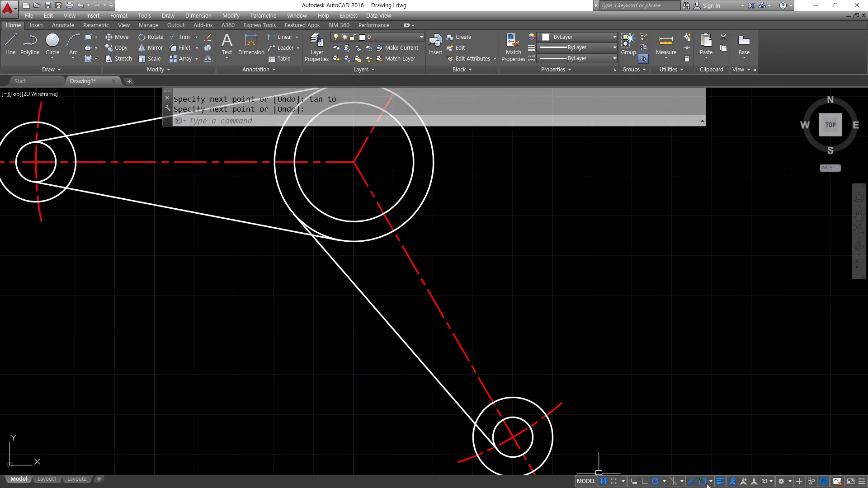
Enable Tangent as a running object snap
{"action": "left_click", "coordinate": [664, 482]}
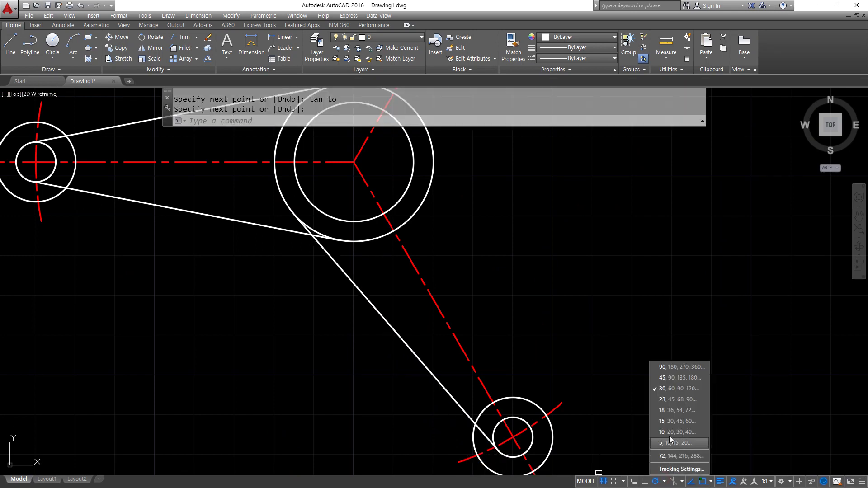
{"action": "left_click", "coordinate": [712, 482]}
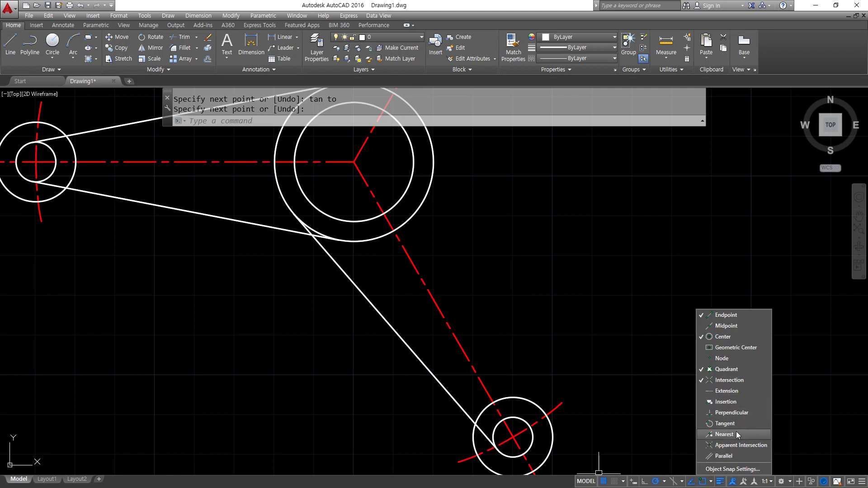
{"action": "left_click", "coordinate": [733, 424]}
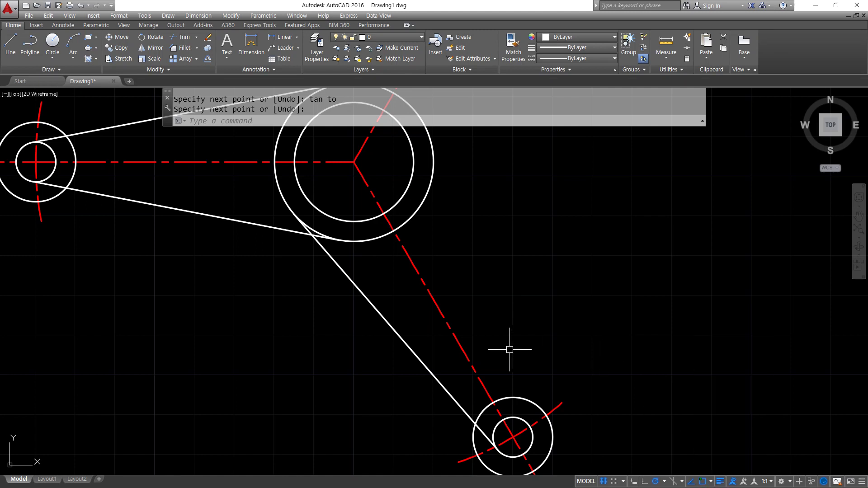
Disable the Endpoint, Center, Quadrant and Intersection running object snaps, keeping only Tangent enabled
{"action": "key", "text": "Return"}
{"action": "type", "text": "l LINE"}
{"action": "key", "text": "Return"}
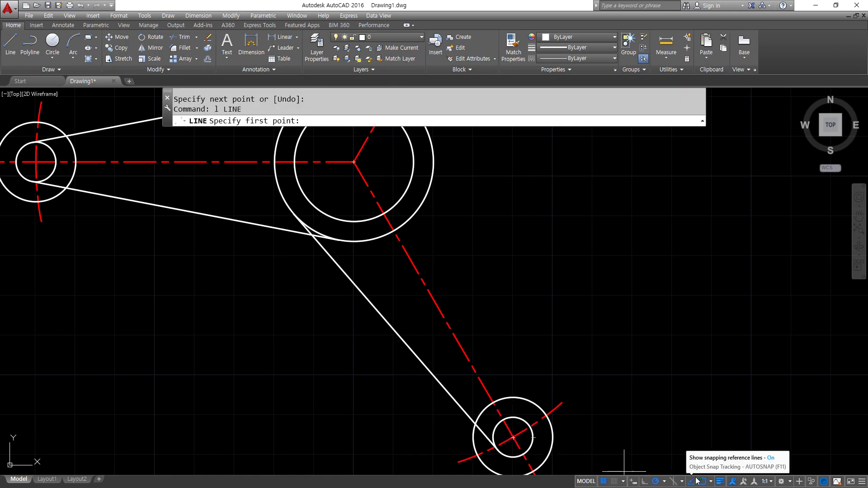
{"action": "left_click", "coordinate": [711, 481]}
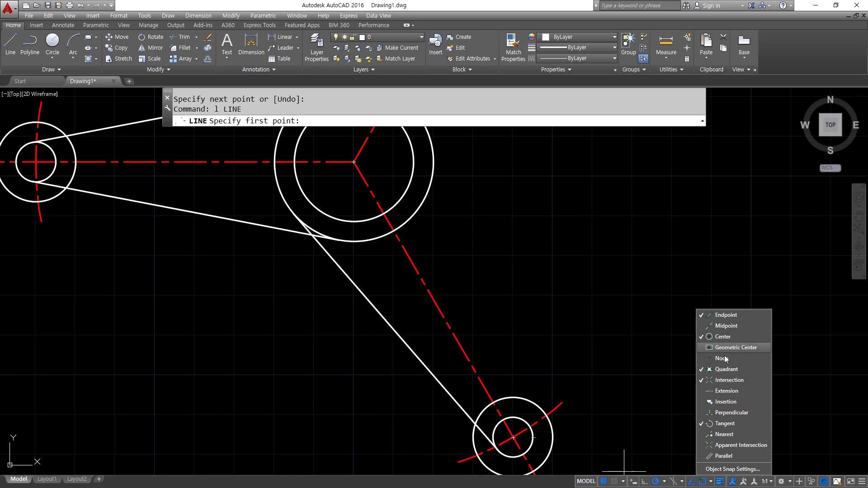
{"action": "left_click", "coordinate": [725, 377]}
{"action": "left_click", "coordinate": [725, 371]}
{"action": "left_click", "coordinate": [726, 372]}
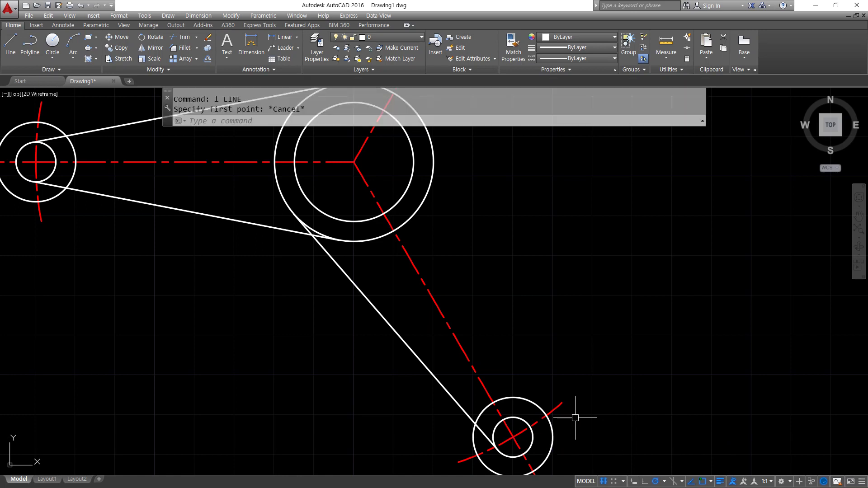
{"action": "key", "text": "Escape"}
{"action": "key", "text": "Return"}
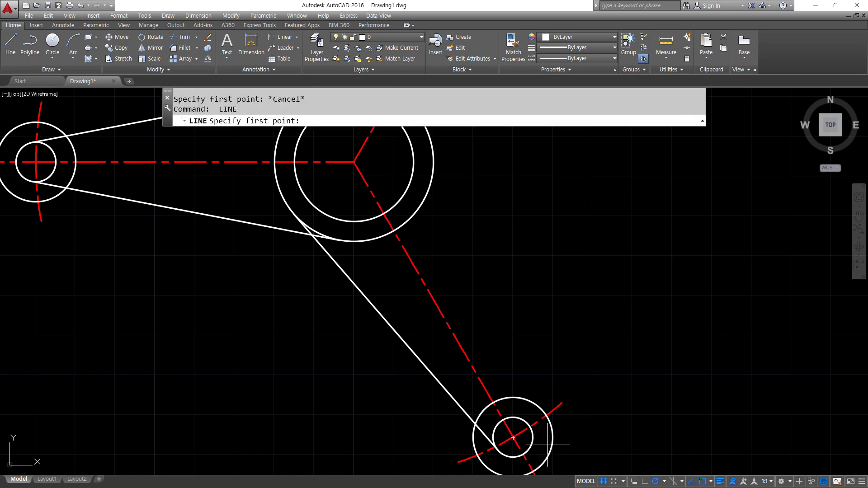
{"action": "left_click", "coordinate": [708, 482]}
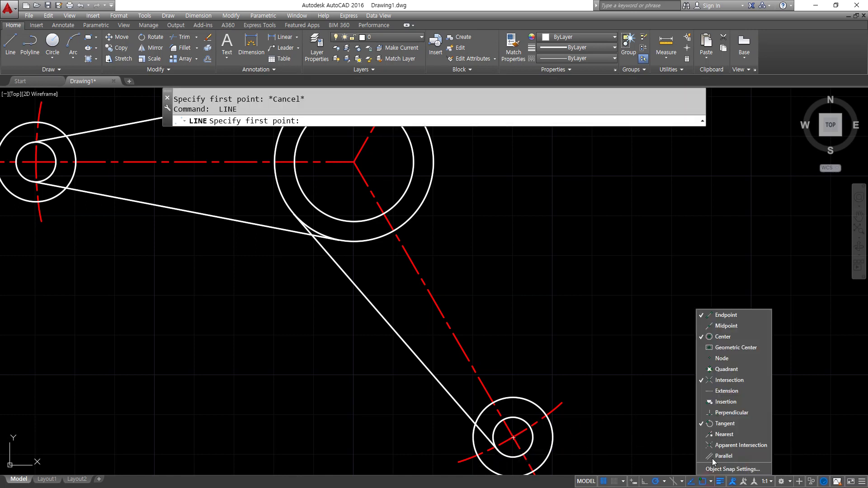
{"action": "left_click", "coordinate": [730, 338]}
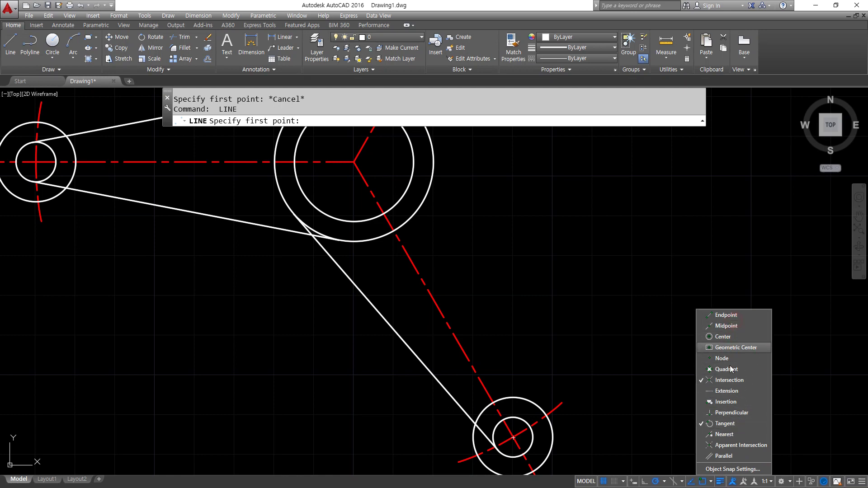
{"action": "left_click", "coordinate": [729, 380]}
Draw a line tangent to the lower arm's radius 5 circle and the radius 20 hub circle, on the arm's right side
{"action": "left_click", "coordinate": [535, 436]}
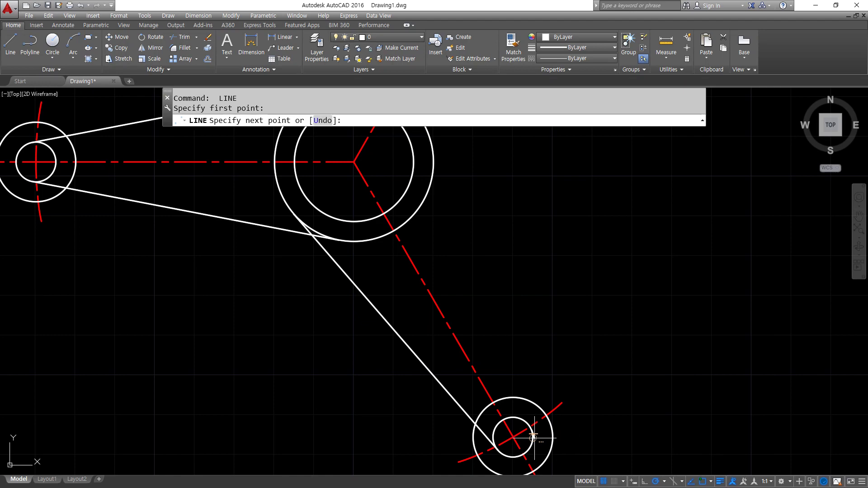
{"action": "left_click", "coordinate": [433, 186]}
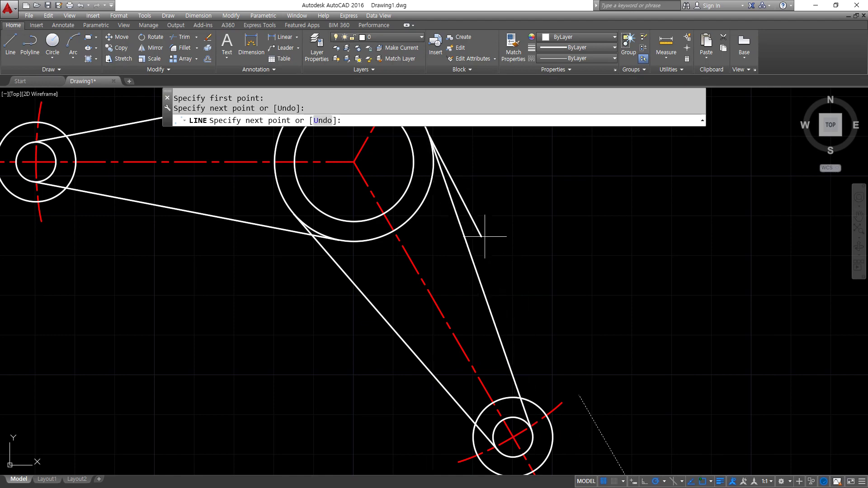
{"action": "key", "text": "Return"}
Draw a line tangent to the upper arm's radius 5 circle and the radius 20 hub circle, on the arm's right side
{"action": "middle_click_drag", "start_coordinate": [511, 204], "coordinate": [492, 335]}
{"action": "scroll", "coordinate": [490, 236], "scroll_direction": "down", "scroll_amount": 1}
{"action": "middle_click_drag", "start_coordinate": [488, 233], "coordinate": [453, 304]}
{"action": "key", "text": "Return"}
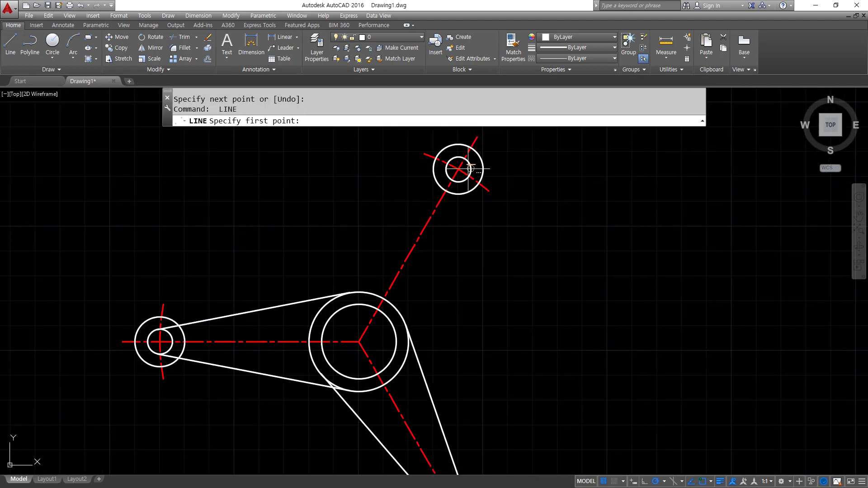
{"action": "left_click", "coordinate": [470, 180]}
{"action": "left_click", "coordinate": [406, 359]}
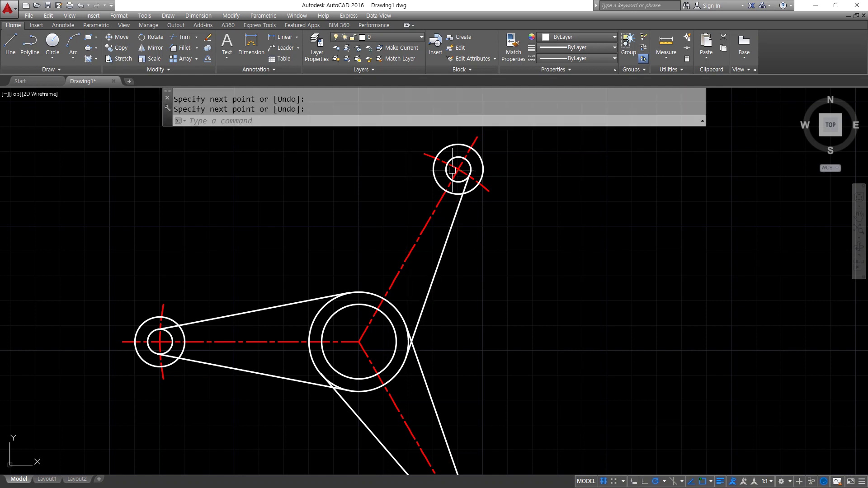
{"action": "key", "text": "Return"}
Draw a line tangent to the upper arm's radius 5 circle and the radius 20 hub circle, on the arm's left side
{"action": "key", "text": "Return"}
{"action": "left_click", "coordinate": [437, 177]}
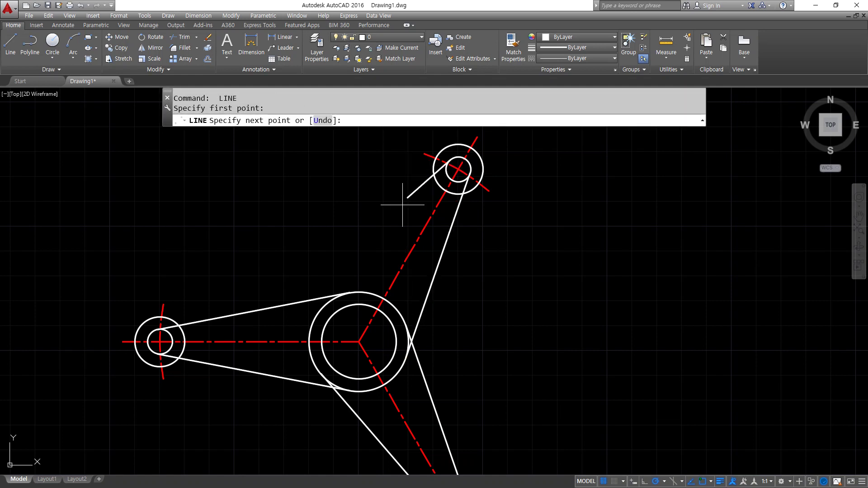
{"action": "left_click", "coordinate": [328, 306]}
{"action": "key", "text": "Return"}
Offset both tangent lines of the horizontal arm outward by 5
{"action": "middle_click_drag", "start_coordinate": [257, 333], "coordinate": [285, 295]}
{"action": "middle_click_drag", "start_coordinate": [303, 336], "coordinate": [301, 323]}
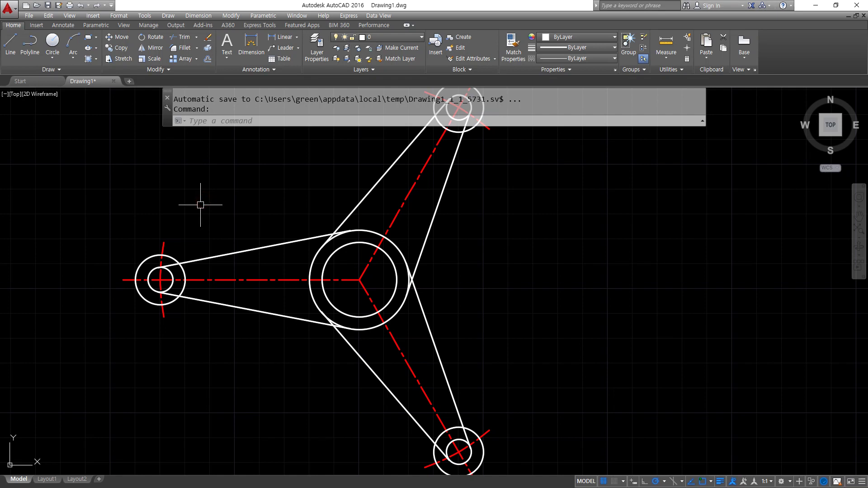
{"action": "type", "text": "o"}
{"action": "key", "text": "Return"}
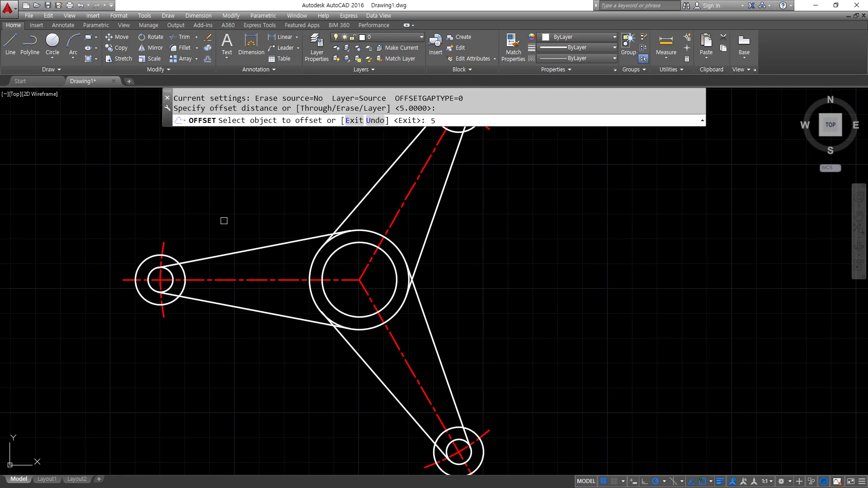
{"action": "type", "text": "5"}
{"action": "key", "text": "Return"}
{"action": "left_click", "coordinate": [233, 252]}
{"action": "left_click", "coordinate": [230, 228]}
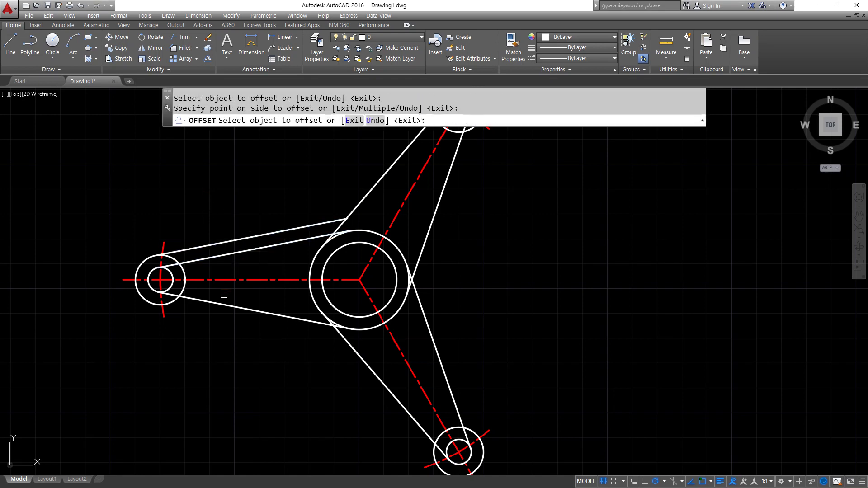
{"action": "left_click", "coordinate": [227, 306]}
{"action": "left_click", "coordinate": [272, 362]}
Offset both tangent lines of the lower arm and of the upper arm outward by 5
{"action": "left_click", "coordinate": [364, 360]}
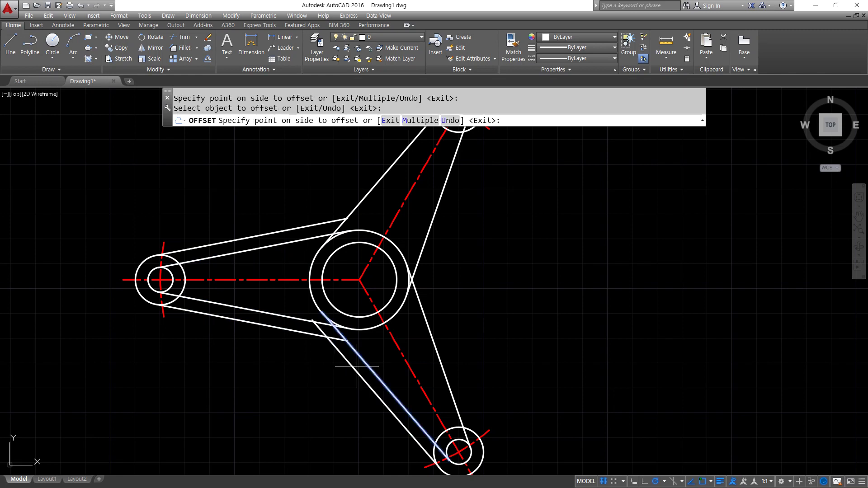
{"action": "left_click", "coordinate": [322, 378]}
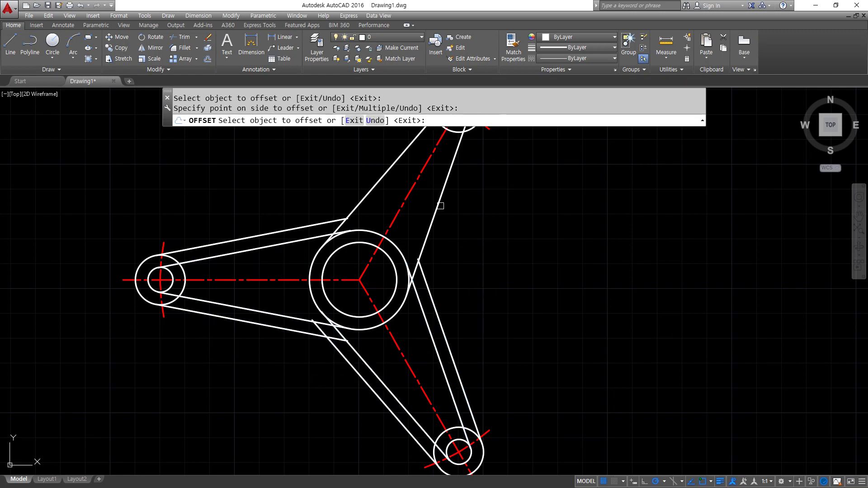
{"action": "left_click", "coordinate": [441, 206]}
{"action": "left_click", "coordinate": [533, 217]}
{"action": "middle_click_drag", "start_coordinate": [305, 181], "coordinate": [237, 273]}
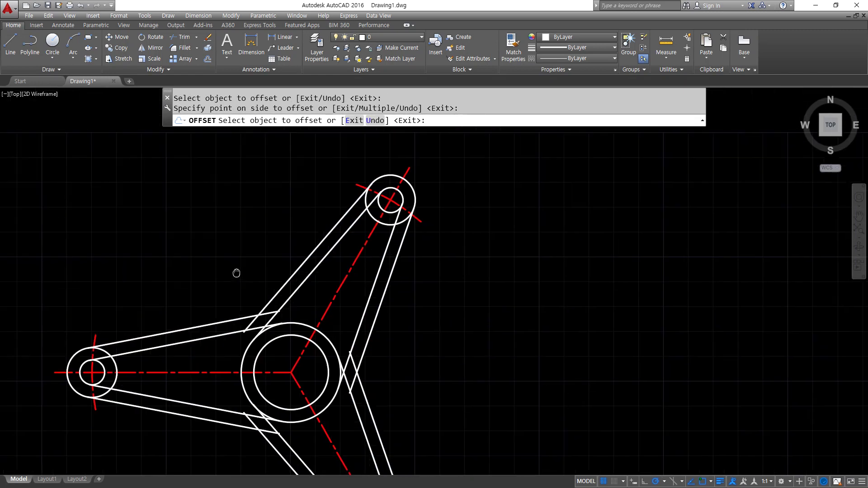
{"action": "key", "text": "Return"}
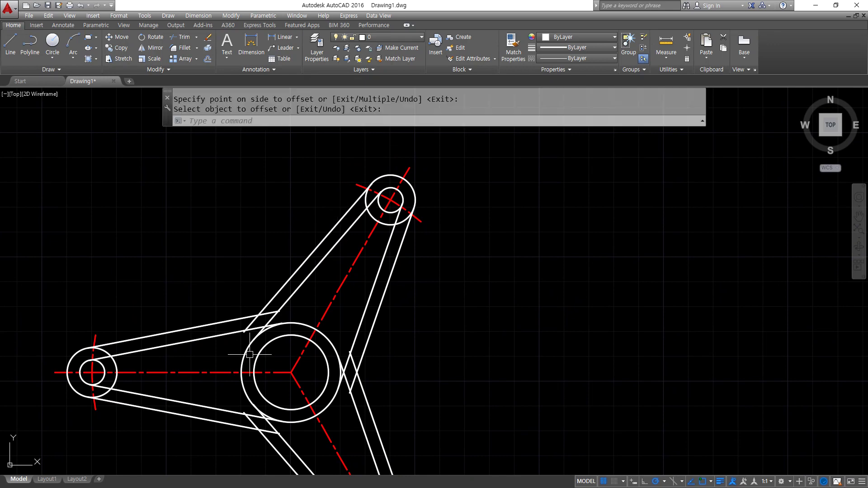
Draw a radius 30 circle tangent to the outer lines of the upper and horizontal arms where they meet beside the hub
{"action": "scroll", "coordinate": [371, 222], "scroll_direction": "up", "scroll_amount": 3}
{"action": "scroll", "coordinate": [364, 227], "scroll_direction": "down", "scroll_amount": 1}
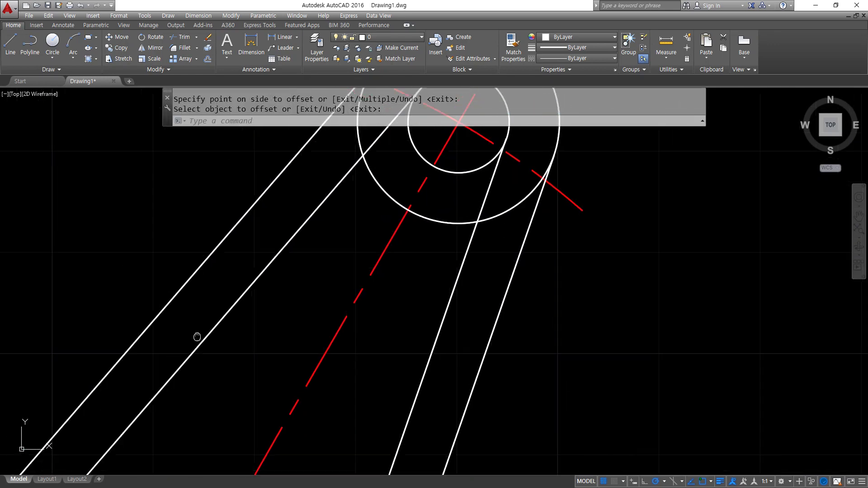
{"action": "scroll", "coordinate": [194, 336], "scroll_direction": "up", "scroll_amount": 3}
{"action": "scroll", "coordinate": [175, 330], "scroll_direction": "down", "scroll_amount": 3}
{"action": "scroll", "coordinate": [188, 316], "scroll_direction": "up", "scroll_amount": 1}
{"action": "type", "text": "c"}
{"action": "key", "text": "Return"}
{"action": "type", "text": "t"}
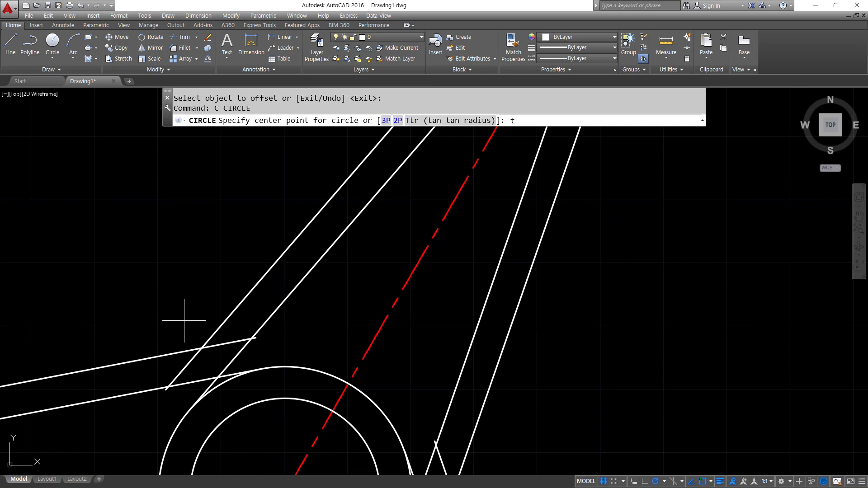
{"action": "key", "text": "Return"}
{"action": "left_click", "coordinate": [233, 308]}
{"action": "left_click", "coordinate": [141, 356]}
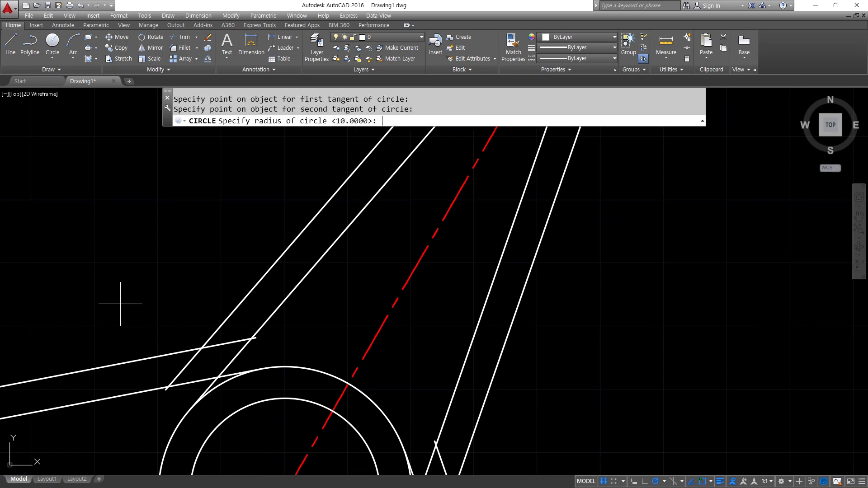
{"action": "key", "text": "Return"}
Trim the crossing outer line ends and the tangent circle, leaving a rounded arc between the upper and horizontal arms
{"action": "type", "text": "tr"}
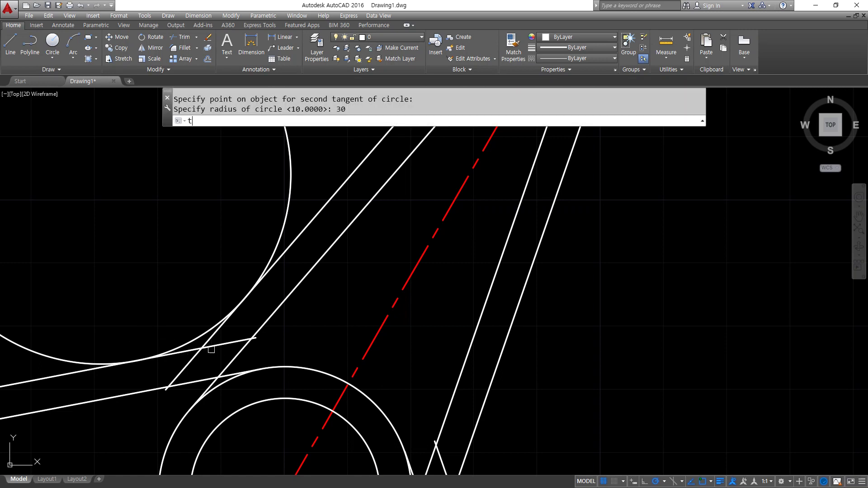
{"action": "key", "text": "Return"}
{"action": "left_click", "coordinate": [199, 333]}
{"action": "key", "text": "Return"}
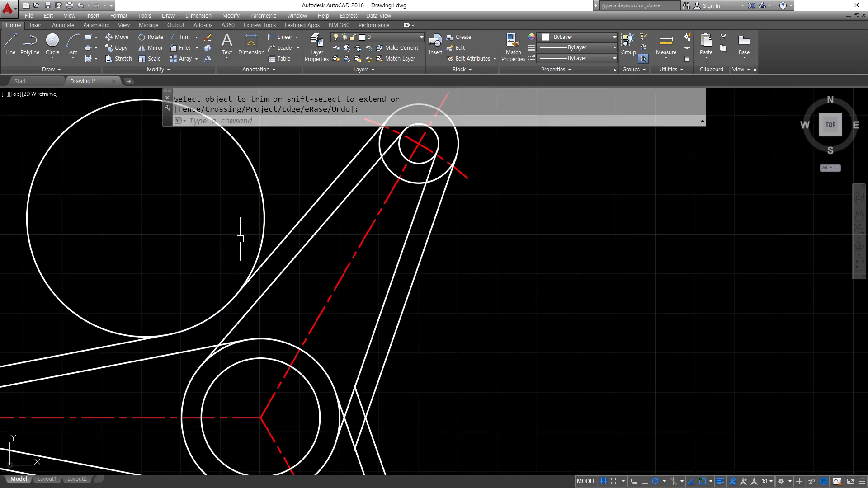
{"action": "key", "text": "Return"}
{"action": "key", "text": "Return"}
{"action": "left_click", "coordinate": [242, 236]}
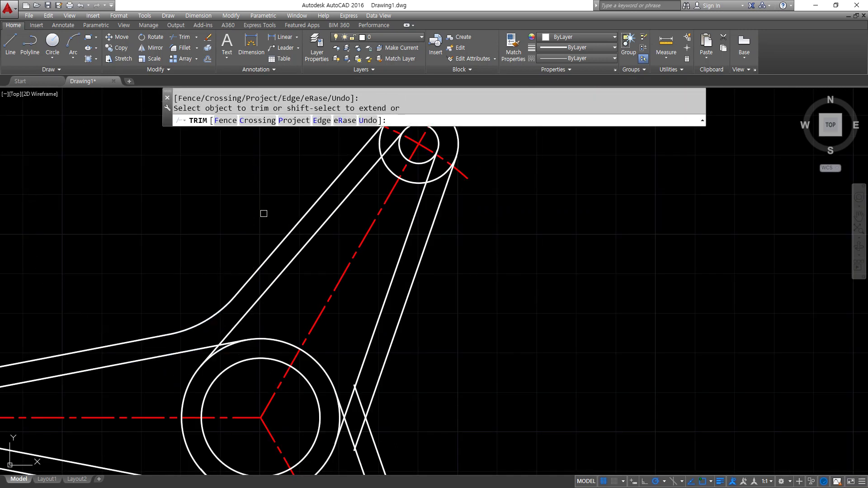
Draw a radius 30 circle tangent to the outer lines of the horizontal and lower arms where they meet beside the hub
{"action": "scroll", "coordinate": [264, 214], "scroll_direction": "up", "scroll_amount": 4}
{"action": "middle_click_drag", "start_coordinate": [208, 439], "coordinate": [207, 304]}
{"action": "scroll", "coordinate": [207, 310], "scroll_direction": "down", "scroll_amount": 5}
{"action": "key", "text": "Return"}
{"action": "type", "text": "c"}
{"action": "key", "text": "Return"}
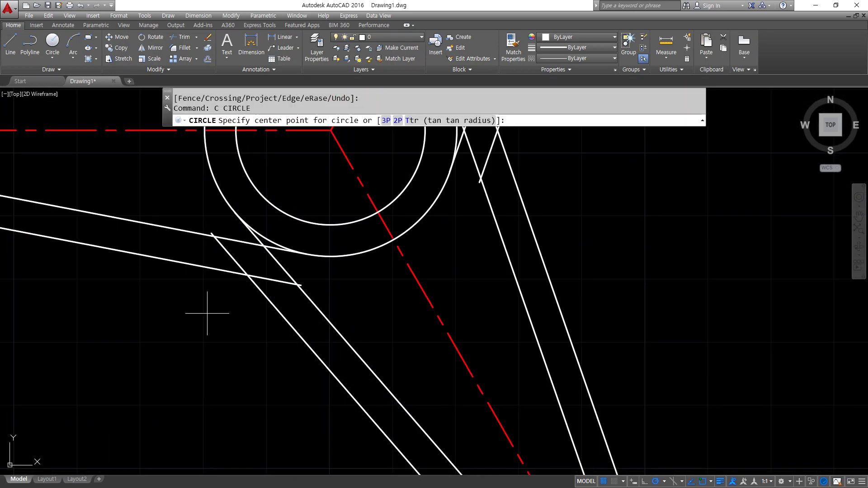
{"action": "type", "text": "t"}
{"action": "key", "text": "Return"}
{"action": "left_click", "coordinate": [188, 265]}
{"action": "left_click", "coordinate": [262, 312]}
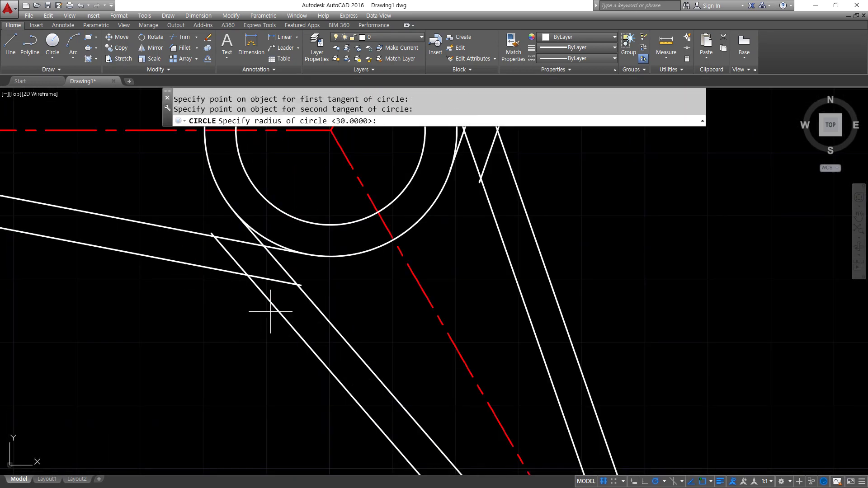
{"action": "key", "text": "Return"}
Trim the crossing outer line ends and the tangent circle, leaving a rounded arc between the horizontal and lower arms
{"action": "type", "text": "tr"}
{"action": "key", "text": "Return"}
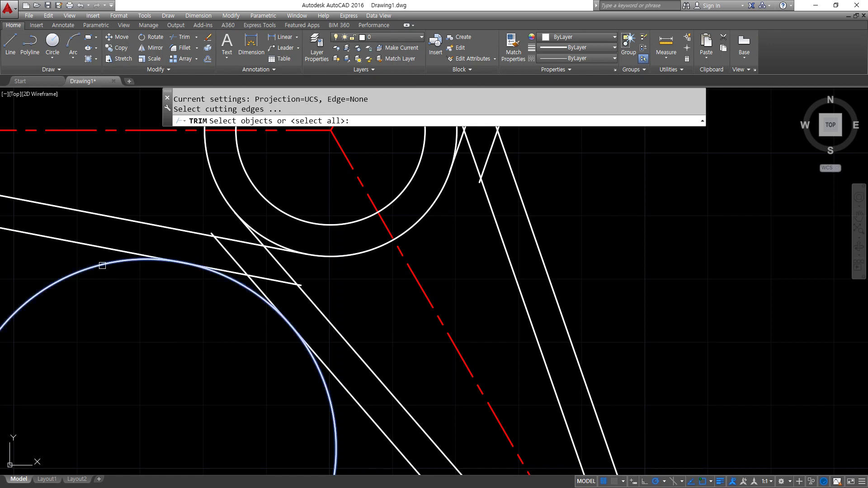
{"action": "key", "text": "Return"}
{"action": "left_click", "coordinate": [253, 277]}
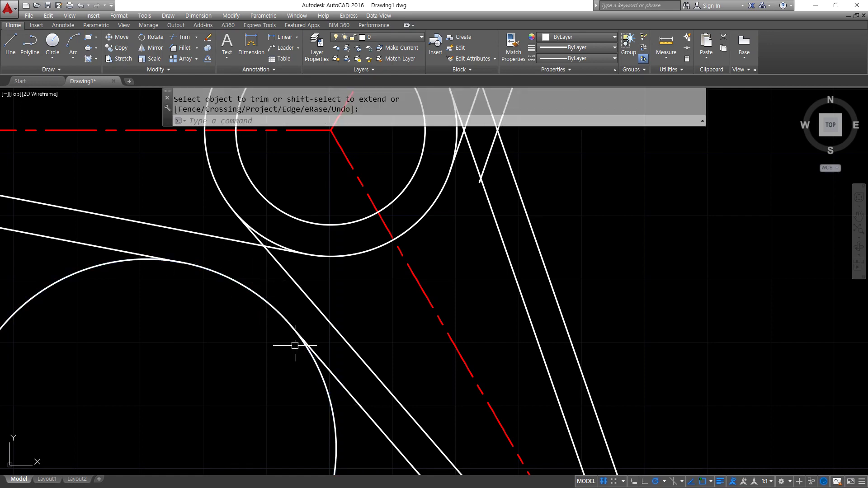
{"action": "left_click", "coordinate": [329, 389]}
{"action": "key", "text": "Return"}
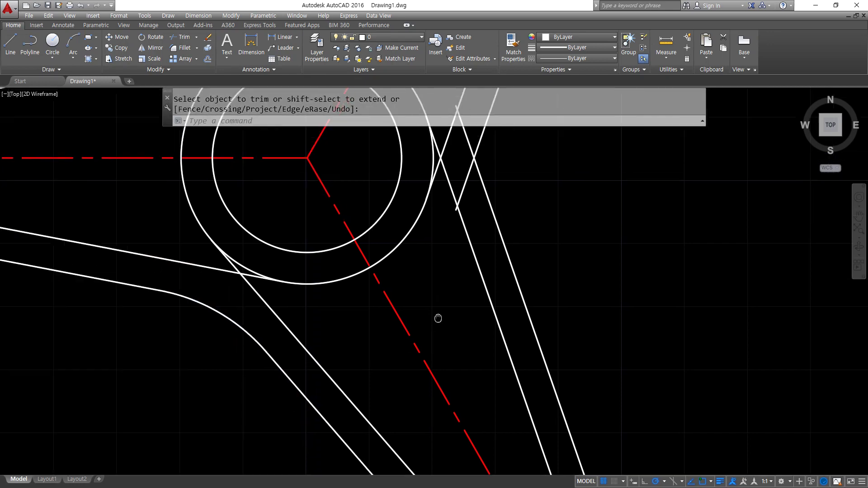
Draw a radius 30 circle tangent to the outer lines of the upper and lower arms, to the right of the hub
{"action": "middle_click_drag", "start_coordinate": [442, 316], "coordinate": [281, 381]}
{"action": "type", "text": "c"}
{"action": "key", "text": "Return"}
{"action": "key", "text": "Escape"}
{"action": "key", "text": "Escape"}
{"action": "type", "text": "C"}
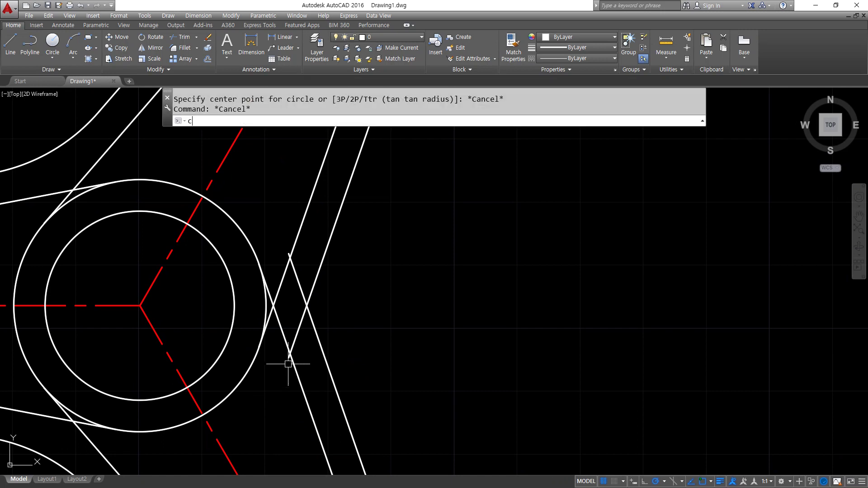
{"action": "key", "text": "Return"}
{"action": "type", "text": "t"}
{"action": "key", "text": "Return"}
{"action": "left_click", "coordinate": [316, 281]}
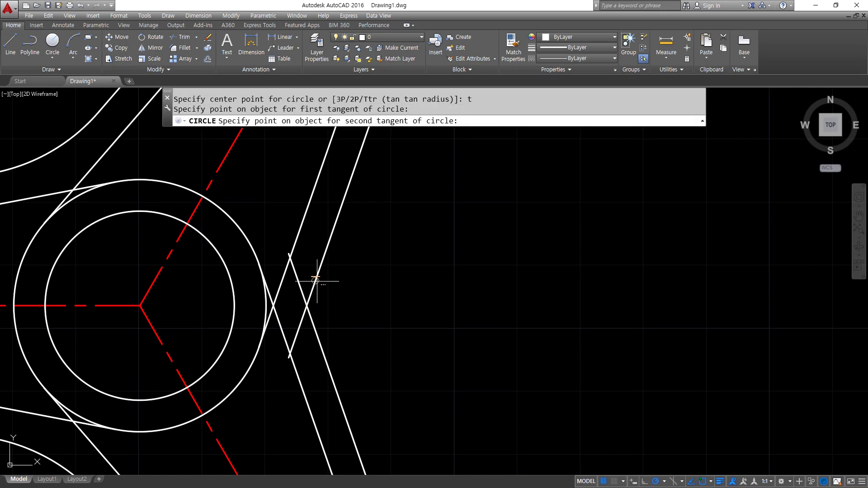
{"action": "left_click", "coordinate": [314, 320]}
{"action": "key", "text": "Return"}
Trim the crossing outer line ends and the tangent circle, leaving a rounded arc between the upper and lower arms
{"action": "type", "text": "tr"}
{"action": "key", "text": "Return"}
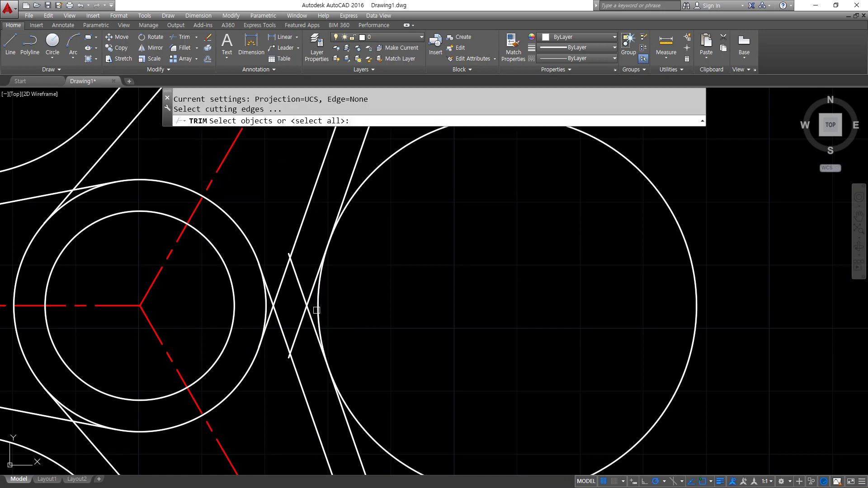
{"action": "left_click", "coordinate": [317, 310]}
{"action": "key", "text": "Return"}
{"action": "left_click", "coordinate": [317, 310]}
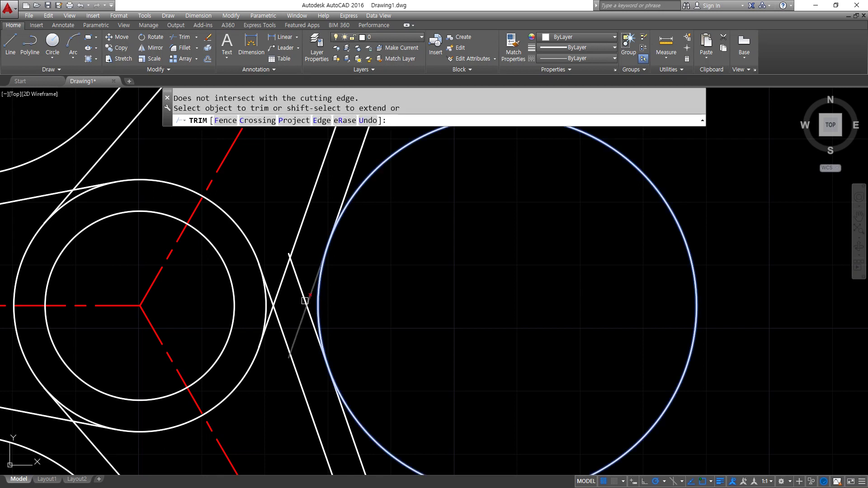
{"action": "left_click", "coordinate": [302, 307]}
{"action": "key", "text": "Return"}
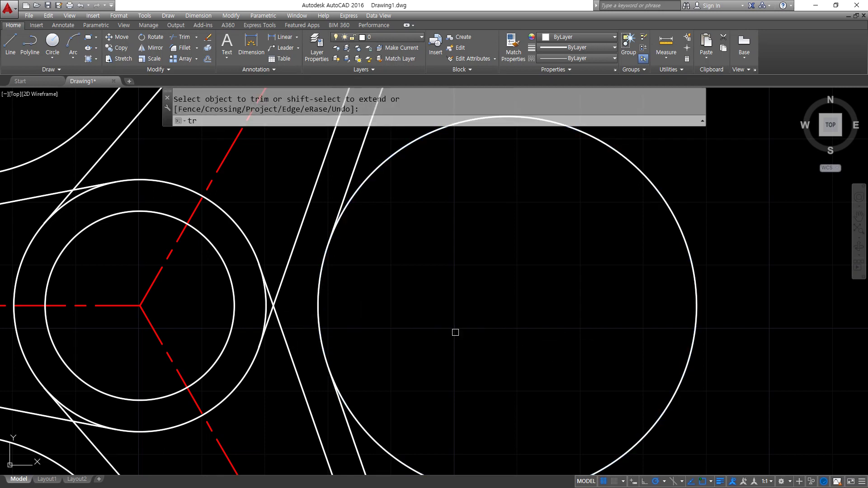
{"action": "key", "text": "Return"}
{"action": "key", "text": "Return"}
{"action": "left_click", "coordinate": [689, 269]}
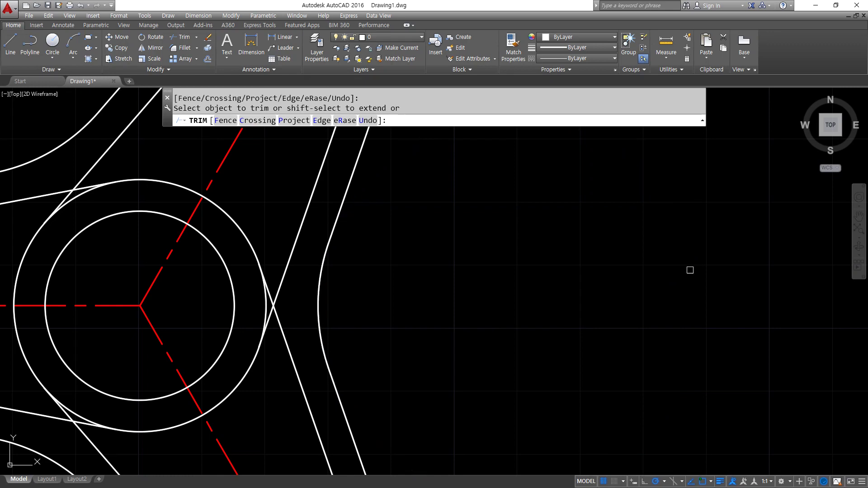
Draw a radius 2 circle tangent to the horizontal arm's upper inner line and the large arm-end circle
{"action": "key", "text": "Return"}
{"action": "scroll", "coordinate": [329, 285], "scroll_direction": "down", "scroll_amount": 4}
{"action": "scroll", "coordinate": [59, 293], "scroll_direction": "up", "scroll_amount": 5}
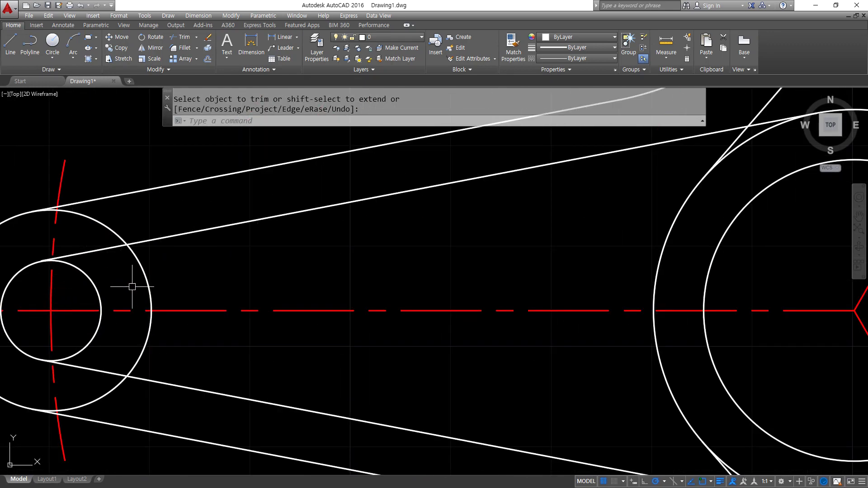
{"action": "type", "text": "c"}
{"action": "key", "text": "Return"}
{"action": "type", "text": "t"}
{"action": "key", "text": "Return"}
{"action": "left_click", "coordinate": [160, 238]}
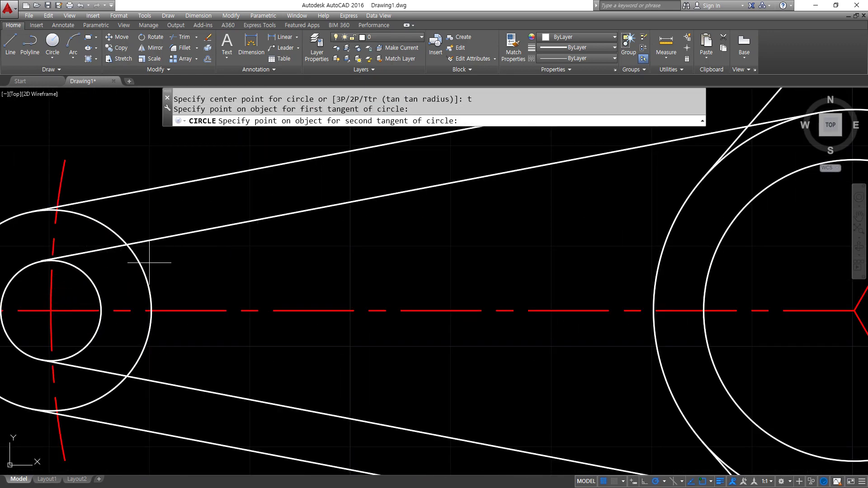
{"action": "left_click", "coordinate": [144, 267]}
{"action": "type", "text": "20"}
{"action": "key", "text": "Return"}
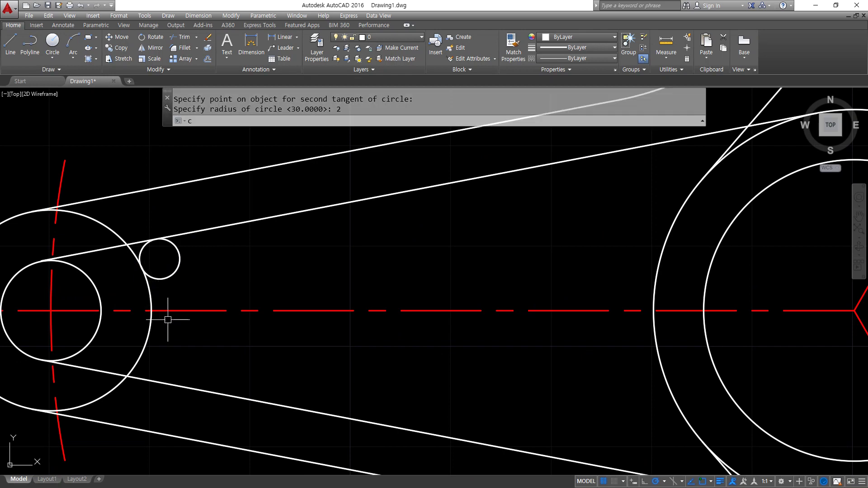
Draw a radius 2 circle tangent to the large arm-end circle and the horizontal arm's lower inner line
{"action": "type", "text": "c"}
{"action": "key", "text": "Return"}
{"action": "type", "text": "t"}
{"action": "key", "text": "Return"}
{"action": "left_click", "coordinate": [147, 353]}
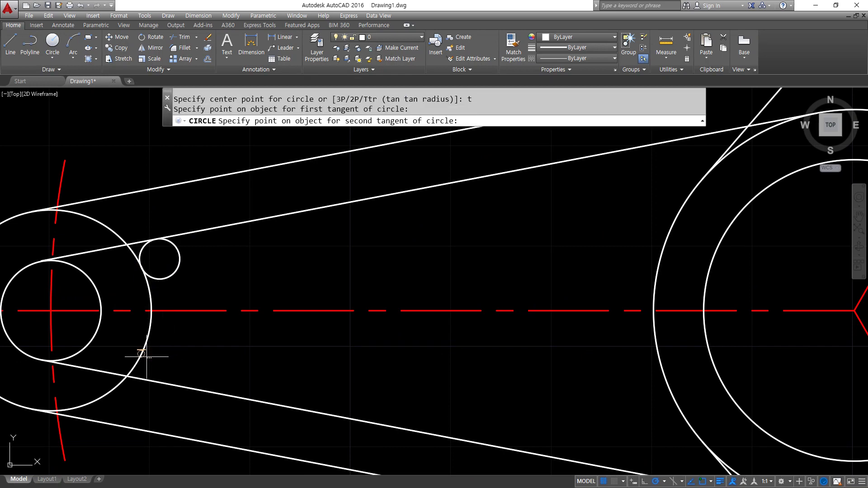
{"action": "left_click", "coordinate": [165, 382]}
{"action": "type", "text": "2"}
{"action": "key", "text": "Return"}
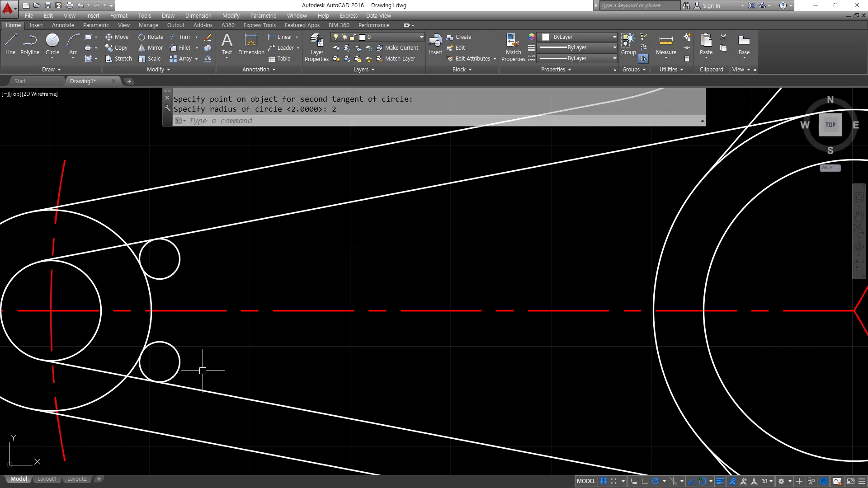
Trim the horizontal arm's two inner lines where they run past the radius 2 circles toward the arm end
{"action": "type", "text": "tr"}
{"action": "key", "text": "Return"}
{"action": "left_click", "coordinate": [173, 271]}
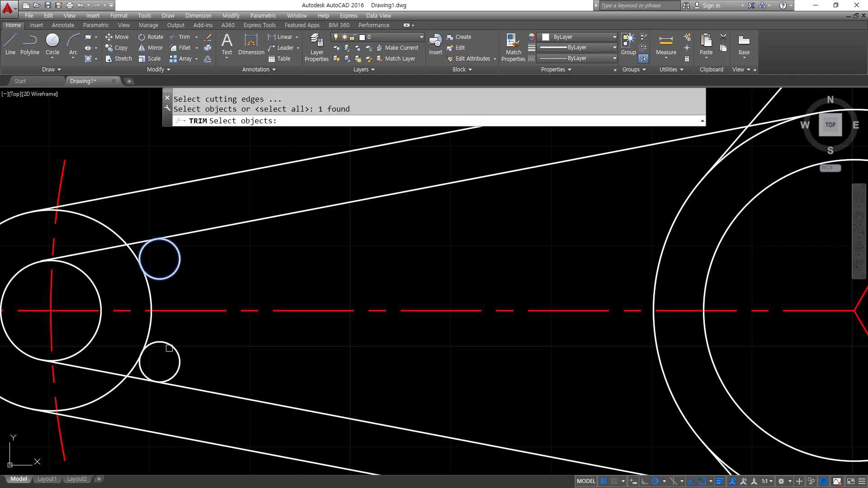
{"action": "left_click", "coordinate": [169, 349]}
{"action": "key", "text": "Return"}
{"action": "left_click", "coordinate": [109, 252]}
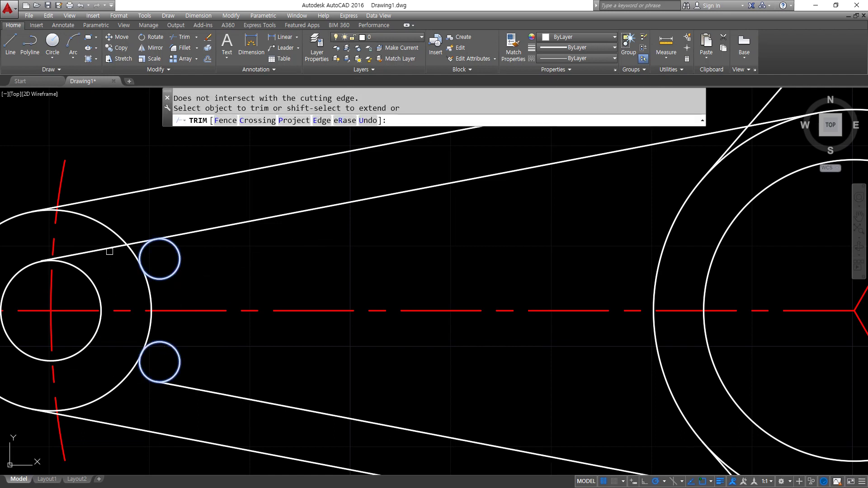
{"action": "left_click", "coordinate": [109, 244]}
{"action": "key", "text": "Return"}
Trim the horizontal arm's large end circle between the outer lines and the radius 2 circles, keeping the outer end and the arc between the small circles
{"action": "type", "text": "t"}
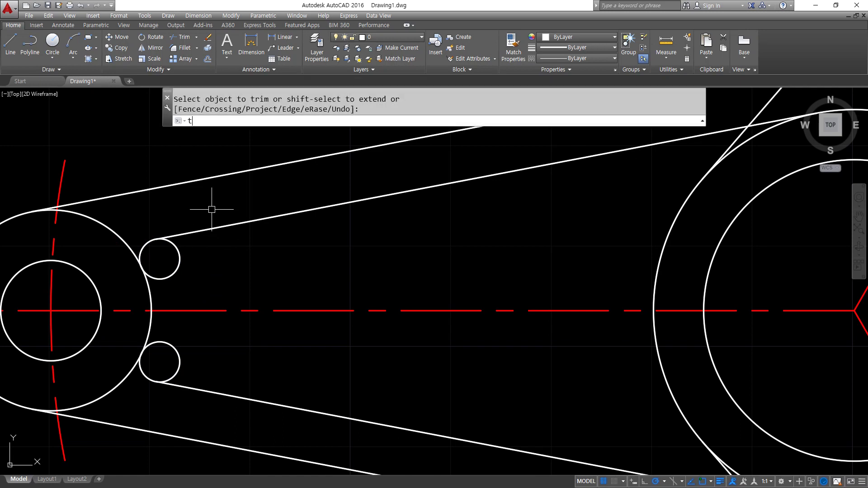
{"action": "type", "text": "s or"}
{"action": "key", "text": "Return"}
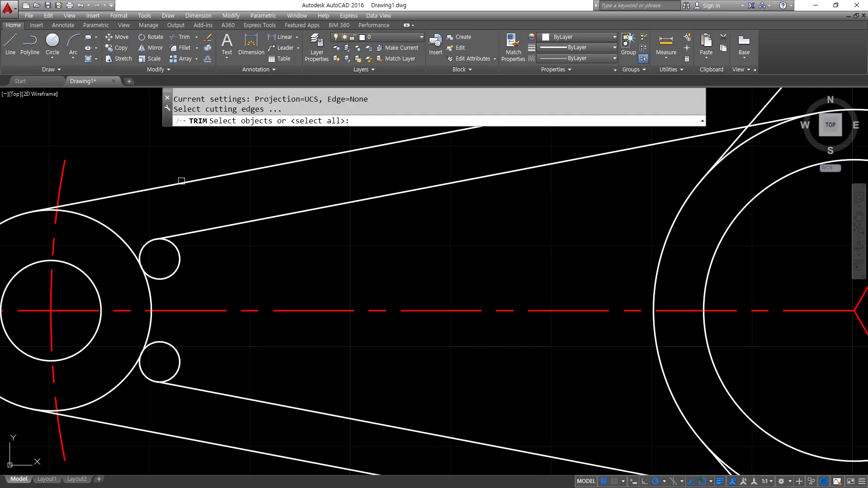
{"action": "left_click", "coordinate": [181, 181]}
{"action": "left_click", "coordinate": [176, 268]}
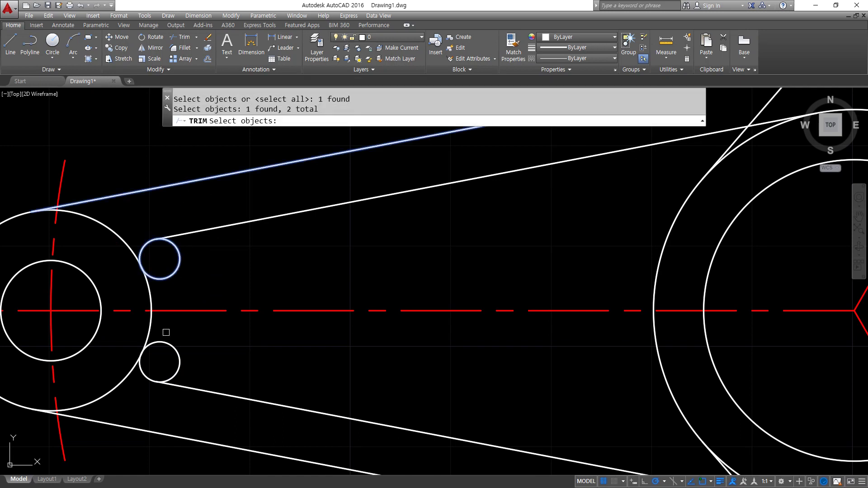
{"action": "left_click", "coordinate": [166, 340]}
{"action": "left_click", "coordinate": [134, 427]}
{"action": "key", "text": "Return"}
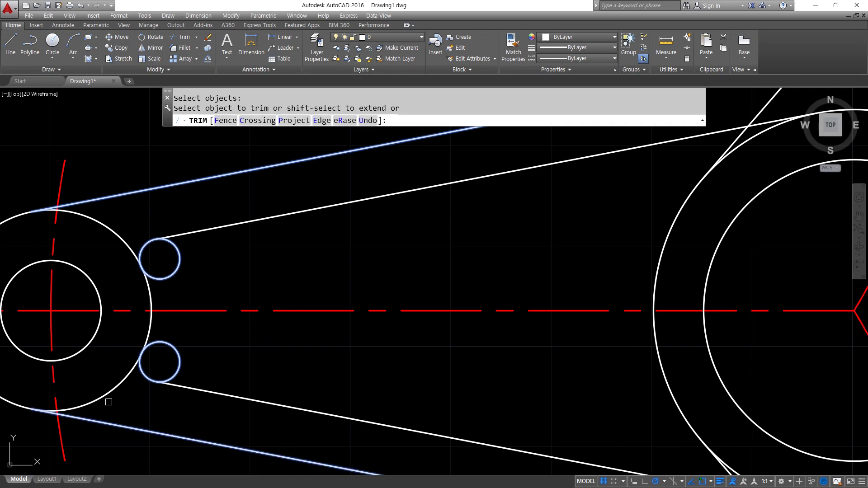
{"action": "left_click", "coordinate": [108, 393]}
{"action": "left_click", "coordinate": [108, 228]}
{"action": "key", "text": "Return"}
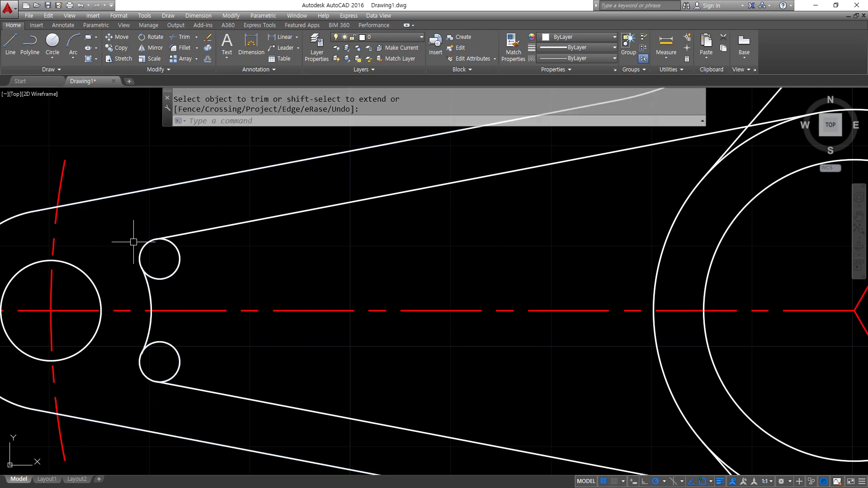
Trim the inner portions of both radius 2 circles, leaving rounded pocket corners at the horizontal arm's end
{"action": "key", "text": "Return"}
{"action": "key", "text": "Return"}
{"action": "left_click", "coordinate": [178, 258]}
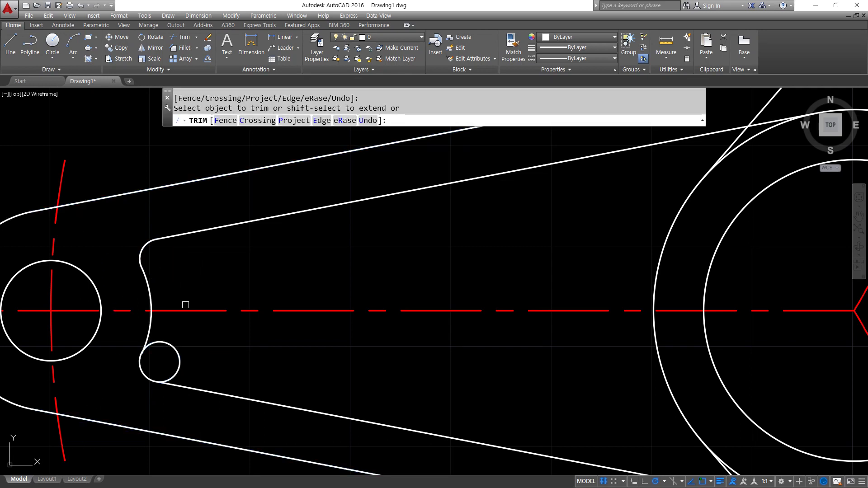
{"action": "left_click", "coordinate": [177, 356]}
{"action": "key", "text": "Return"}
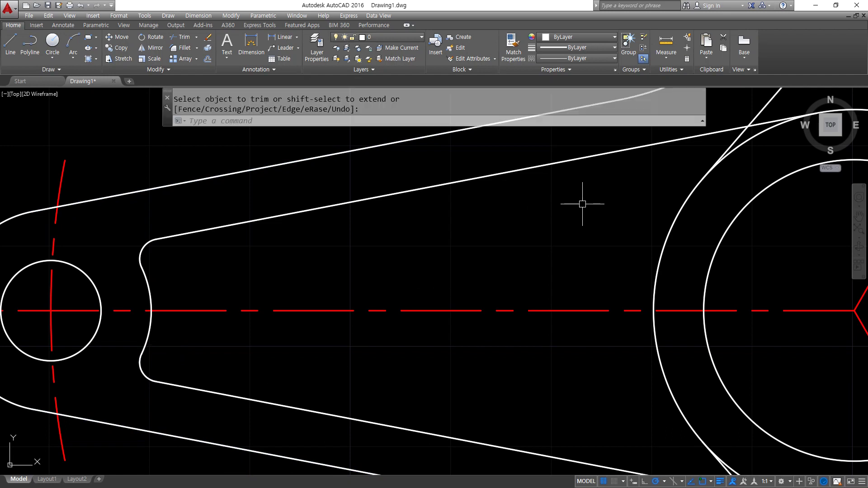
Draw a radius 4 circle tangent to the horizontal arm's upper inner line and the outer hub circle
{"action": "middle_click_drag", "start_coordinate": [582, 204], "coordinate": [397, 225]}
{"action": "scroll", "coordinate": [322, 236], "scroll_direction": "up", "scroll_amount": 2}
{"action": "type", "text": "c"}
{"action": "key", "text": "Return"}
{"action": "type", "text": "t"}
{"action": "key", "text": "Return"}
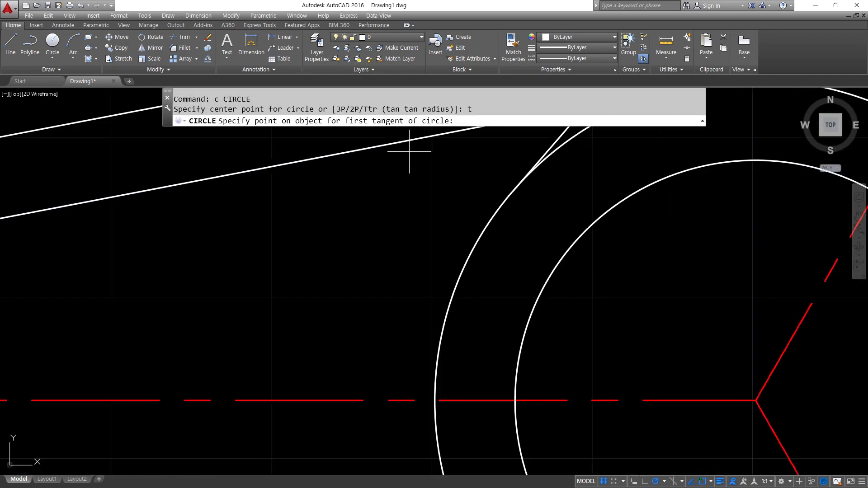
{"action": "left_click", "coordinate": [408, 141]}
{"action": "left_click", "coordinate": [477, 239]}
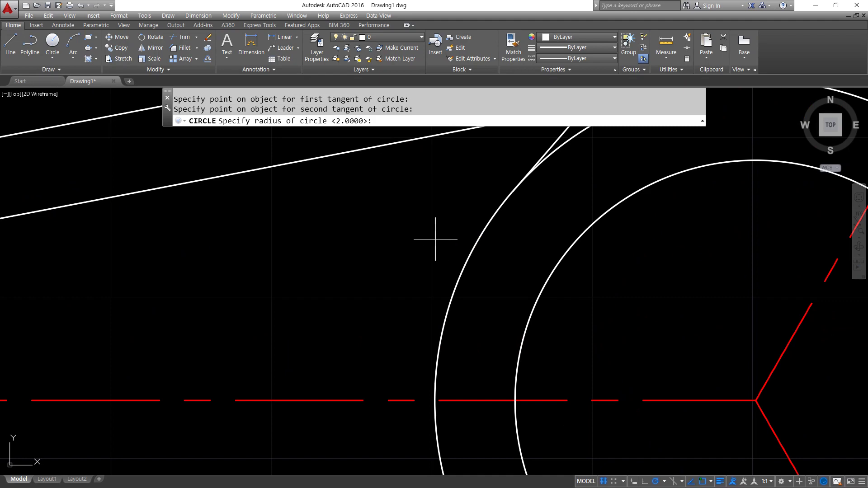
{"action": "type", "text": "4"}
{"action": "key", "text": "Return"}
Draw a radius 4 circle tangent to the horizontal arm's lower inner line and the outer hub circle
{"action": "scroll", "coordinate": [407, 357], "scroll_direction": "down", "scroll_amount": 5}
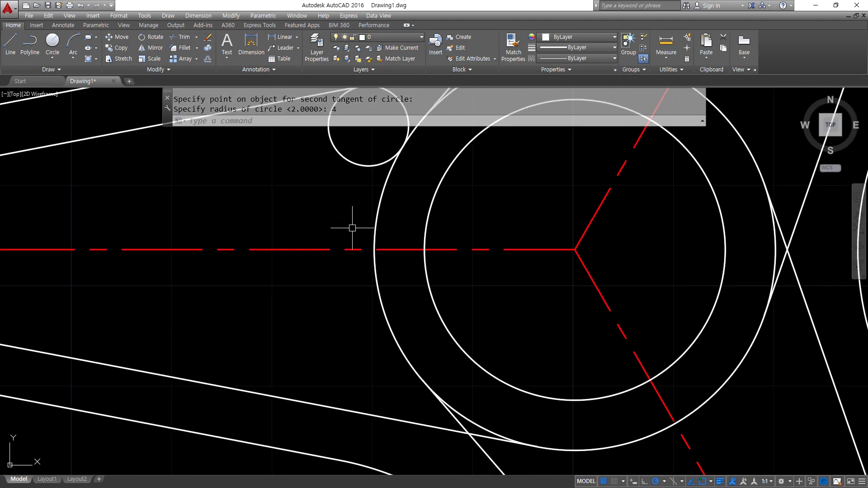
{"action": "type", "text": "c"}
{"action": "key", "text": "Return"}
{"action": "type", "text": "t"}
{"action": "key", "text": "Return"}
{"action": "left_click", "coordinate": [360, 357]}
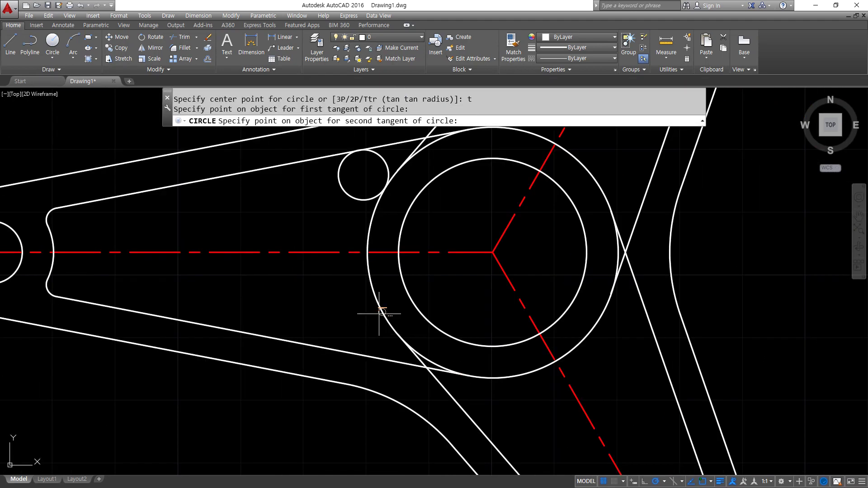
{"action": "left_click", "coordinate": [385, 312]}
{"action": "key", "text": "Return"}
Trim the horizontal arm's two inner lines where they run past the radius 4 circles toward the hub
{"action": "type", "text": "tr"}
{"action": "key", "text": "Return"}
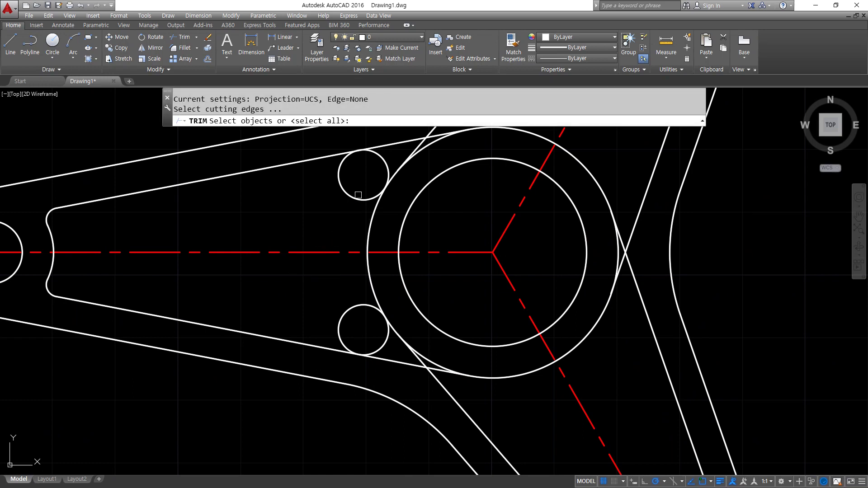
{"action": "left_click", "coordinate": [356, 199]}
{"action": "left_click", "coordinate": [358, 308]}
{"action": "key", "text": "Return"}
{"action": "left_click", "coordinate": [387, 355]}
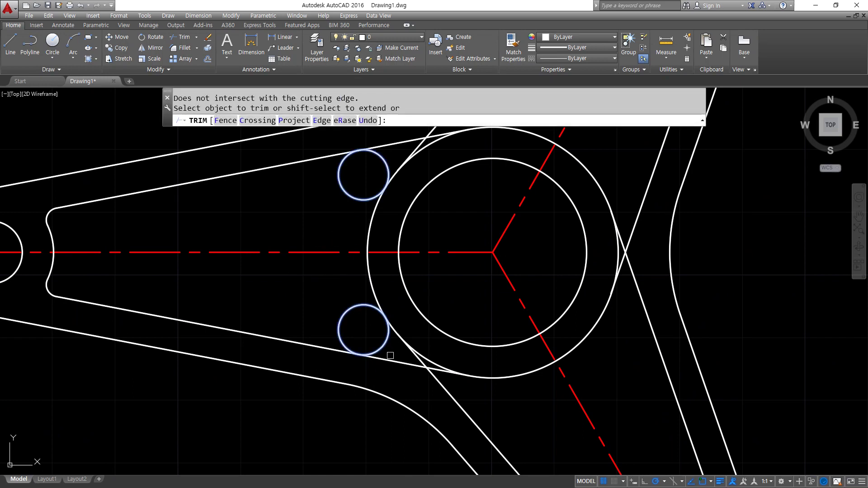
{"action": "left_click", "coordinate": [392, 152]}
{"action": "left_click", "coordinate": [392, 144]}
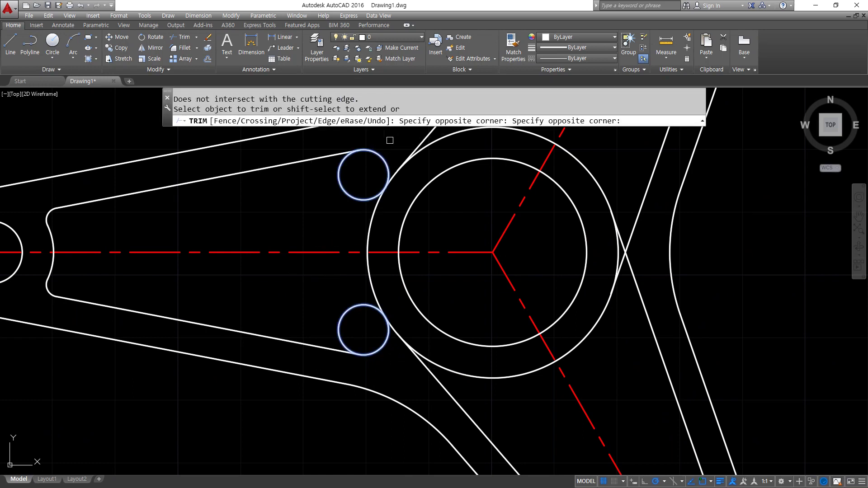
{"action": "key", "text": "Return"}
Trim the inner portions of both radius 4 circles, leaving rounded pocket corners beside the hub
{"action": "type", "text": "tr"}
{"action": "key", "text": "Return"}
{"action": "key", "text": "Return"}
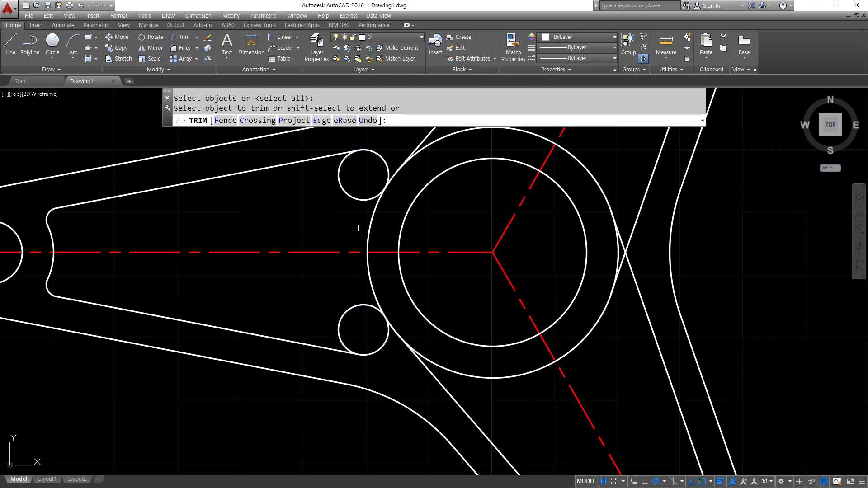
{"action": "left_click", "coordinate": [353, 200]}
{"action": "left_click", "coordinate": [356, 304]}
{"action": "key", "text": "Return"}
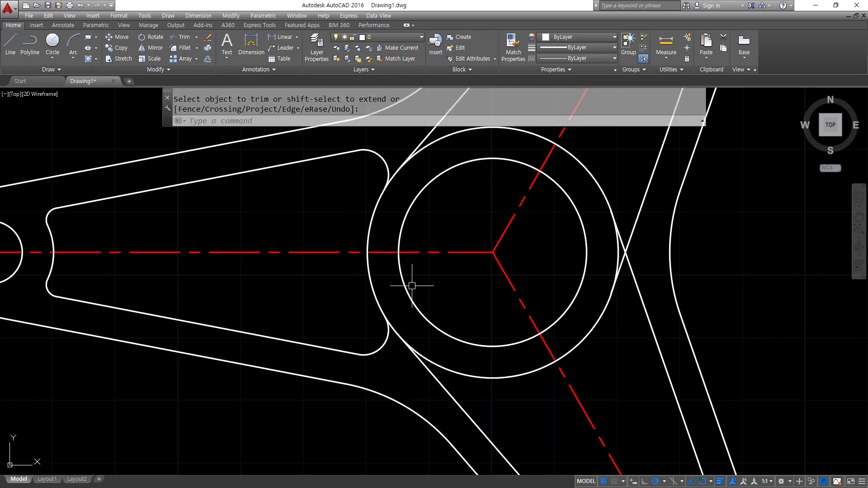
Draw a radius 2 circle tangent to the upper arm's left inner line and its large end circle
{"action": "scroll", "coordinate": [412, 286], "scroll_direction": "down", "scroll_amount": 4}
{"action": "scroll", "coordinate": [316, 229], "scroll_direction": "up", "scroll_amount": 5}
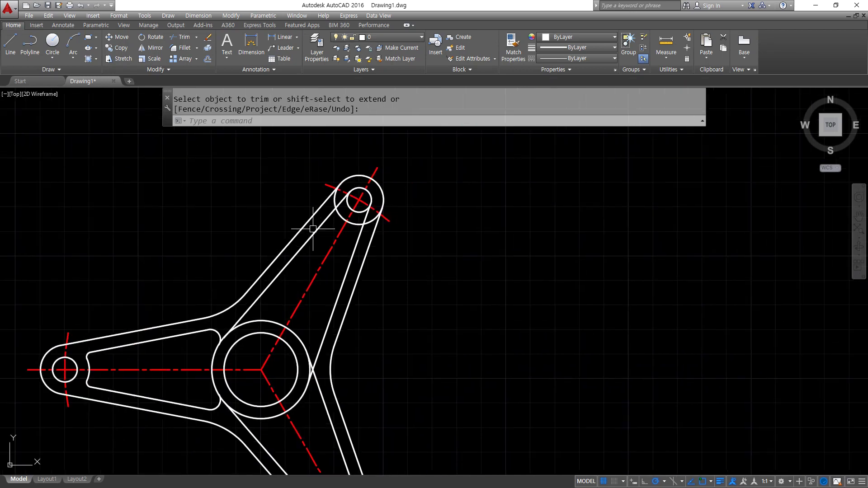
{"action": "type", "text": "c"}
{"action": "key", "text": "Return"}
{"action": "type", "text": "t"}
{"action": "key", "text": "Return"}
{"action": "left_click", "coordinate": [345, 201]}
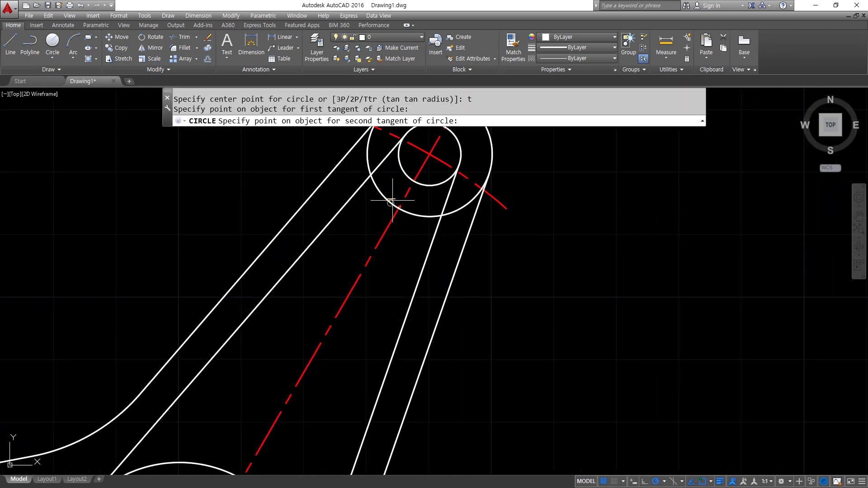
{"action": "left_click", "coordinate": [393, 201]}
{"action": "type", "text": "2"}
{"action": "key", "text": "Return"}
Draw a radius 2 circle tangent to the upper arm's large end circle and its right inner line
{"action": "key", "text": "Return"}
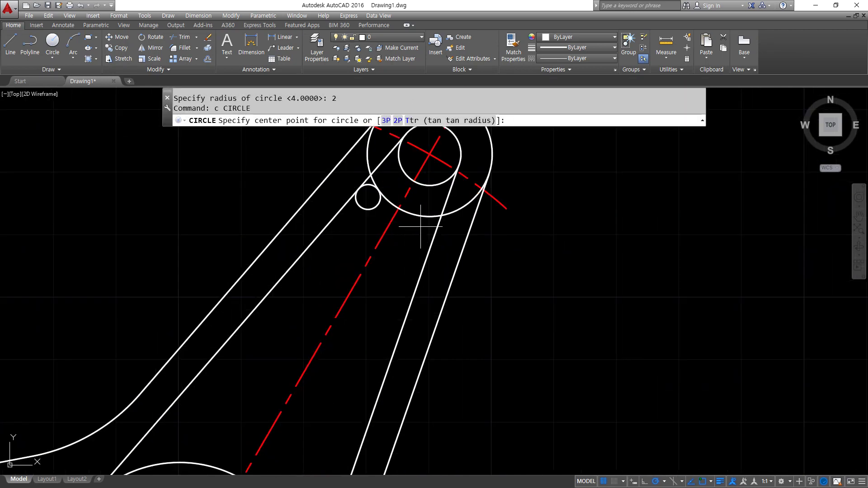
{"action": "type", "text": "t"}
{"action": "key", "text": "Return"}
{"action": "left_click", "coordinate": [414, 213]}
{"action": "left_click", "coordinate": [426, 250]}
{"action": "key", "text": "Return"}
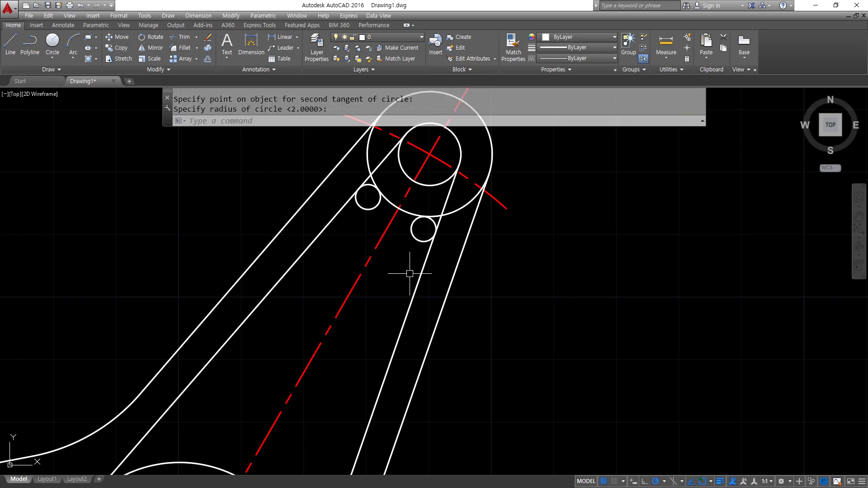
{"action": "type", "text": "t"}
{"action": "key", "text": "Return"}
{"action": "left_click", "coordinate": [397, 229]}
{"action": "key", "text": "Escape"}
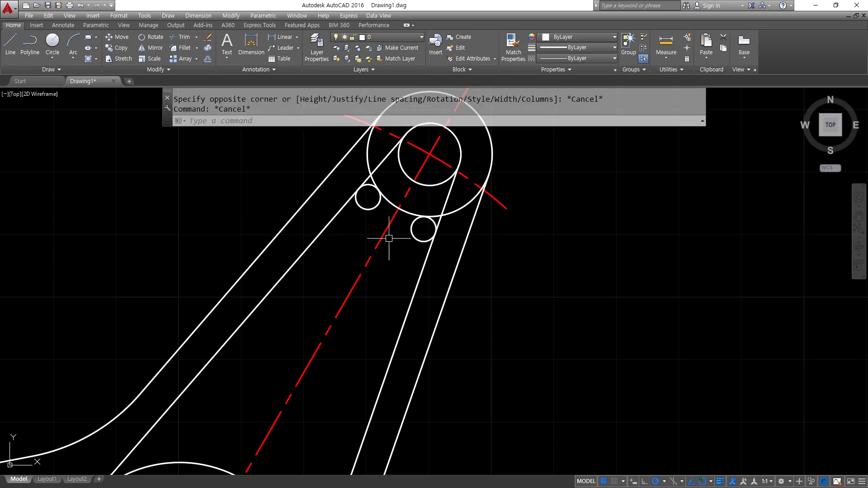
Trim the upper arm's two inner lines where they run past the radius 2 circles toward the arm end
{"action": "key", "text": "Return"}
{"action": "left_click", "coordinate": [411, 230]}
{"action": "left_click", "coordinate": [368, 209]}
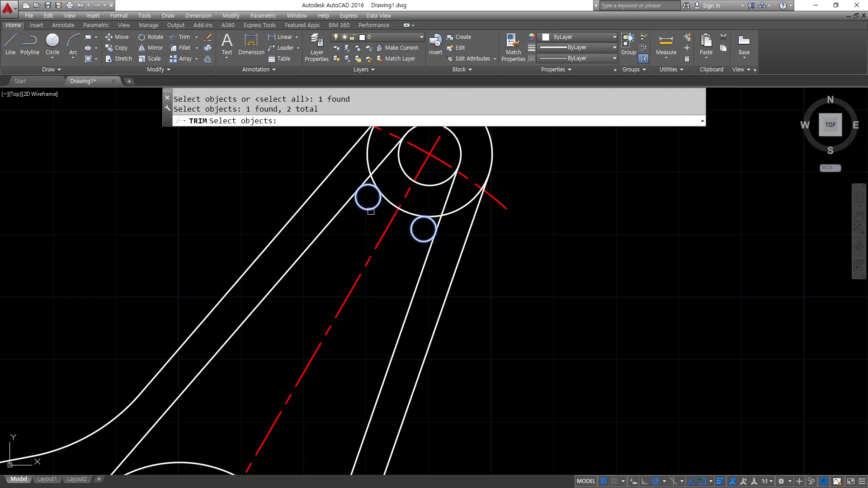
{"action": "key", "text": "Return"}
{"action": "left_click", "coordinate": [390, 220]}
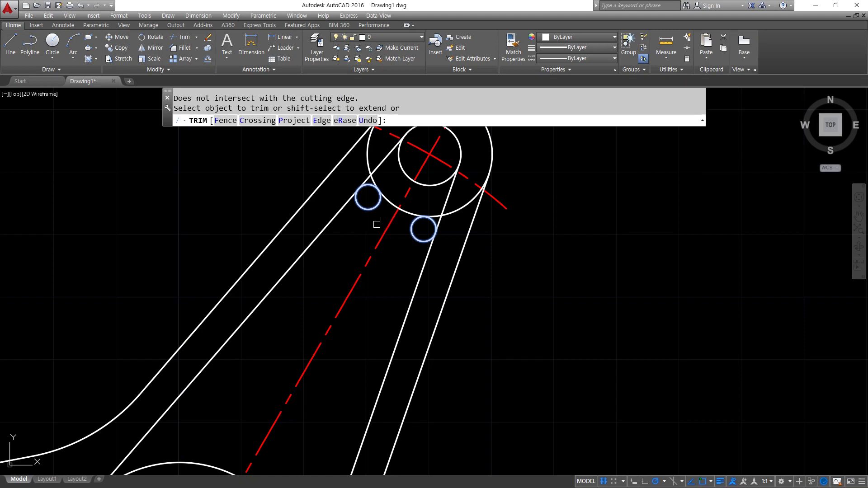
{"action": "scroll", "coordinate": [442, 162], "scroll_direction": "up", "scroll_amount": 2}
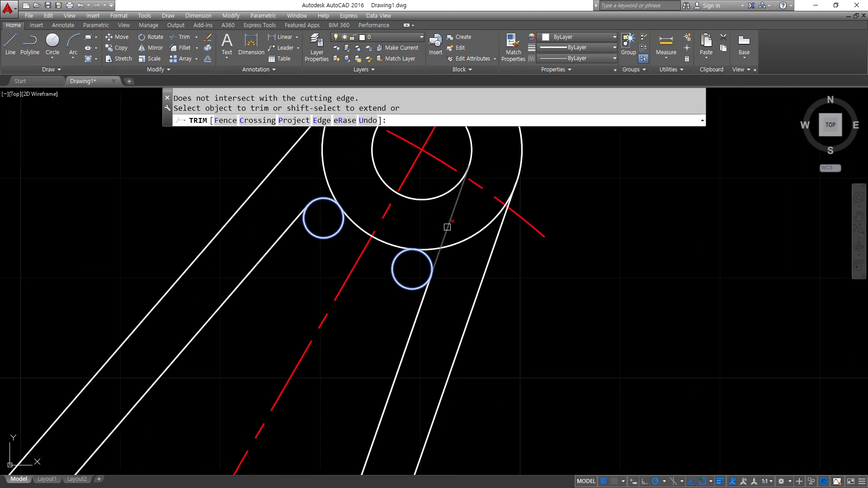
{"action": "key", "text": "Return"}
Trim the upper arm's large end circle between the outer lines and the radius 2 circles on both sides
{"action": "key", "text": "Return"}
{"action": "left_click", "coordinate": [480, 286]}
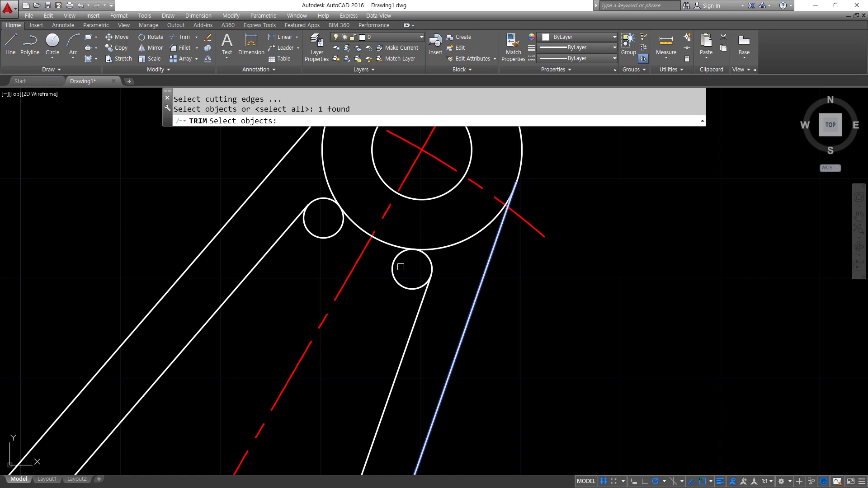
{"action": "left_click", "coordinate": [392, 262]}
{"action": "left_click", "coordinate": [340, 234]}
{"action": "left_click", "coordinate": [272, 175]}
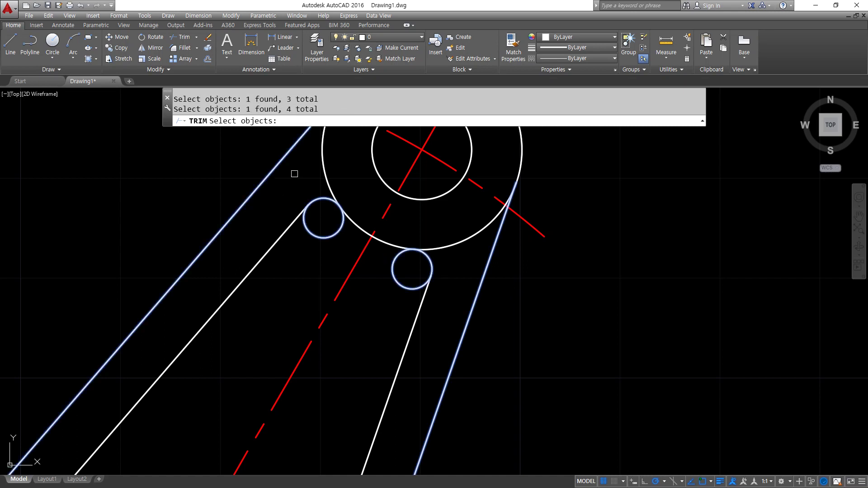
{"action": "key", "text": "Return"}
{"action": "left_click", "coordinate": [325, 173]}
{"action": "left_click", "coordinate": [446, 246]}
{"action": "key", "text": "Return"}
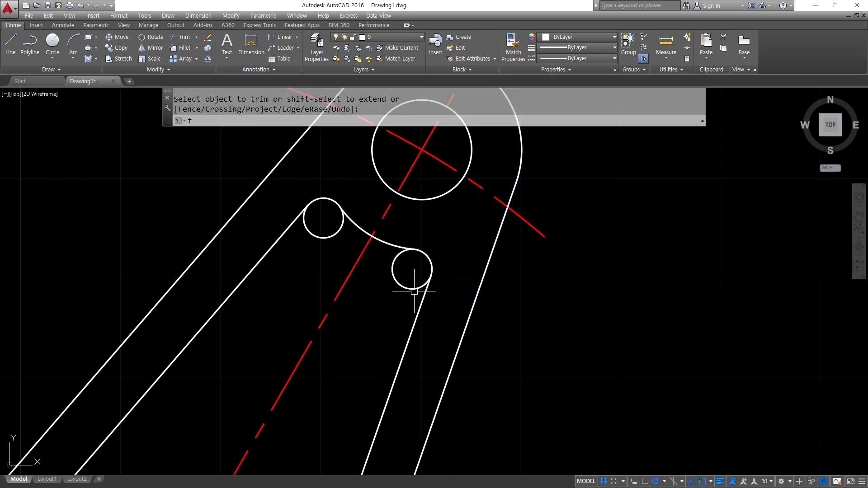
Trim the inner portions of both radius 2 circles, leaving rounded pocket corners at the upper arm's end
{"action": "key", "text": "Return"}
{"action": "key", "text": "Return"}
{"action": "left_click", "coordinate": [402, 285]}
{"action": "left_click", "coordinate": [341, 233]}
{"action": "key", "text": "Return"}
{"action": "scroll", "coordinate": [317, 277], "scroll_direction": "down", "scroll_amount": 2}
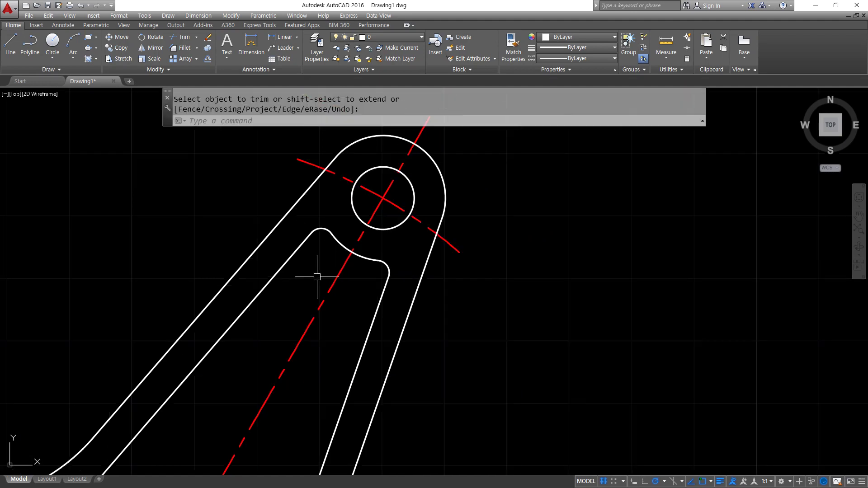
{"action": "scroll", "coordinate": [306, 307], "scroll_direction": "down", "scroll_amount": 4}
{"action": "middle_click_drag", "start_coordinate": [368, 418], "coordinate": [267, 195]}
{"action": "scroll", "coordinate": [237, 367], "scroll_direction": "up", "scroll_amount": 4}
{"action": "type", "text": "c"}
{"action": "key", "text": "Return"}
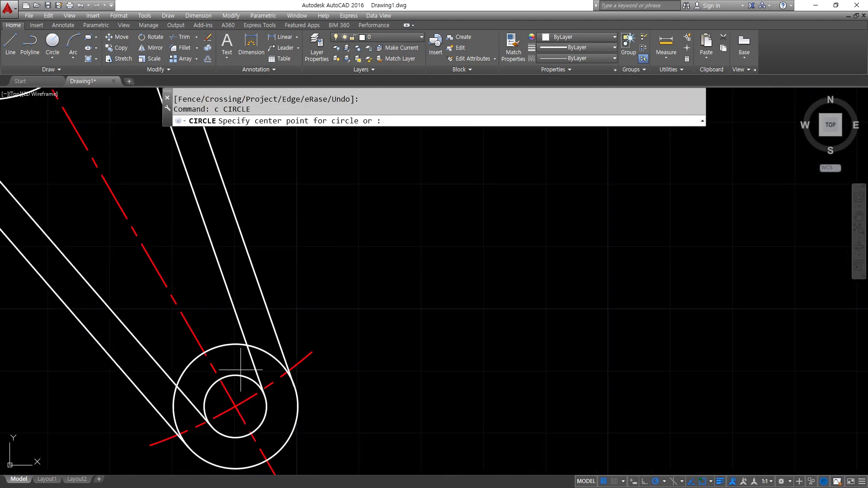
{"action": "type", "text": "t"}
{"action": "key", "text": "Return"}
{"action": "left_click", "coordinate": [236, 369]}
{"action": "key", "text": "Escape"}
{"action": "key", "text": "Return"}
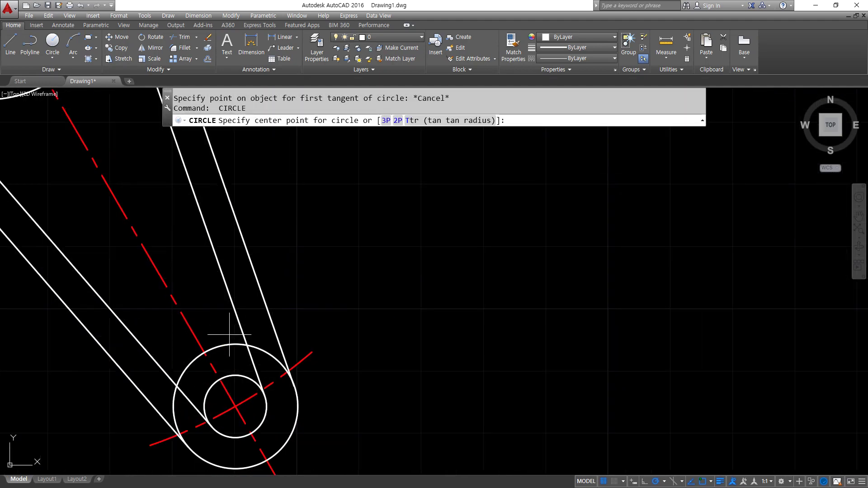
{"action": "key", "text": "Escape"}
Draw a radius 2 circle tangent to the lower arm's large end circle and its right inner line
{"action": "type", "text": "c"}
{"action": "key", "text": "Return"}
{"action": "type", "text": "t"}
{"action": "key", "text": "Return"}
{"action": "left_click", "coordinate": [229, 345]}
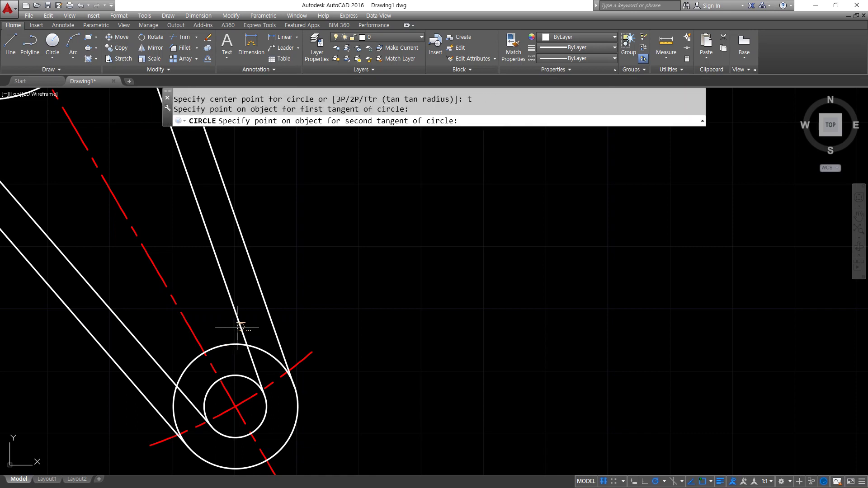
{"action": "left_click", "coordinate": [237, 330]}
{"action": "key", "text": "Return"}
Draw a radius 2 circle tangent to the lower arm's large end circle and its left inner line
{"action": "type", "text": "c"}
{"action": "key", "text": "Return"}
{"action": "type", "text": "t"}
{"action": "key", "text": "Return"}
{"action": "left_click", "coordinate": [187, 366]}
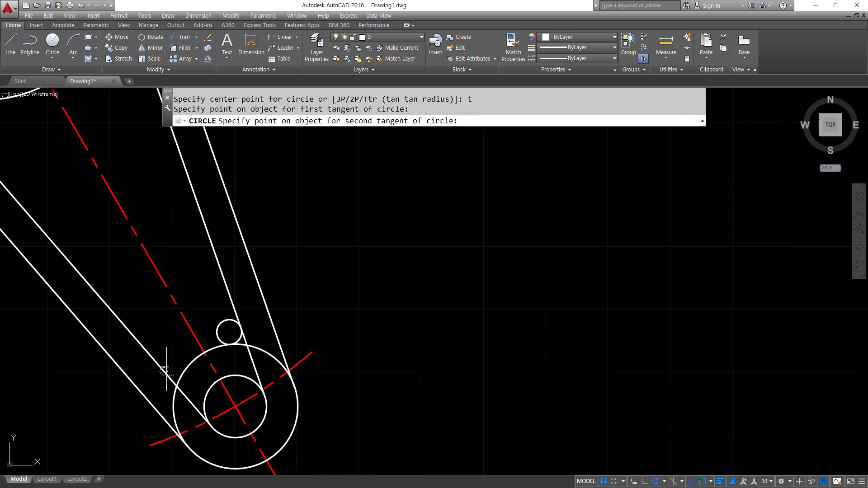
{"action": "left_click", "coordinate": [161, 366]}
{"action": "key", "text": "Return"}
Trim the inner portions of both radius 2 circles at the lower arm's end, keeping only the pocket corner arcs
{"action": "type", "text": "tr"}
{"action": "key", "text": "Return"}
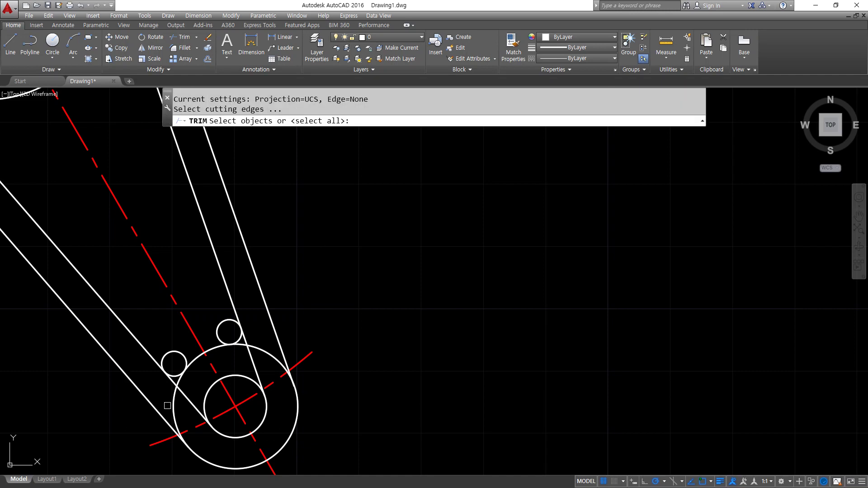
{"action": "key", "text": "Return"}
{"action": "left_click", "coordinate": [172, 378]}
{"action": "left_click", "coordinate": [178, 349]}
{"action": "left_click", "coordinate": [228, 321]}
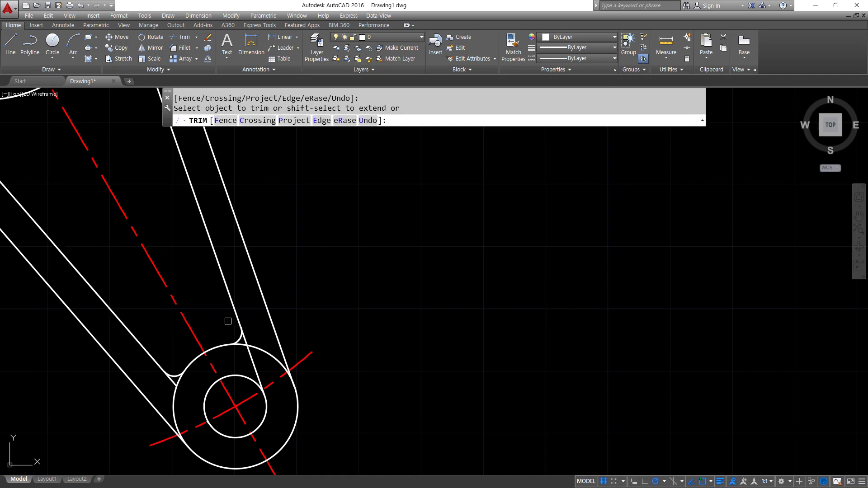
Trim the lower arm's two inner lines where they run past the radius 2 arcs toward the large end circle
{"action": "scroll", "coordinate": [257, 353], "scroll_direction": "up", "scroll_amount": 5}
{"action": "left_click", "coordinate": [222, 360]}
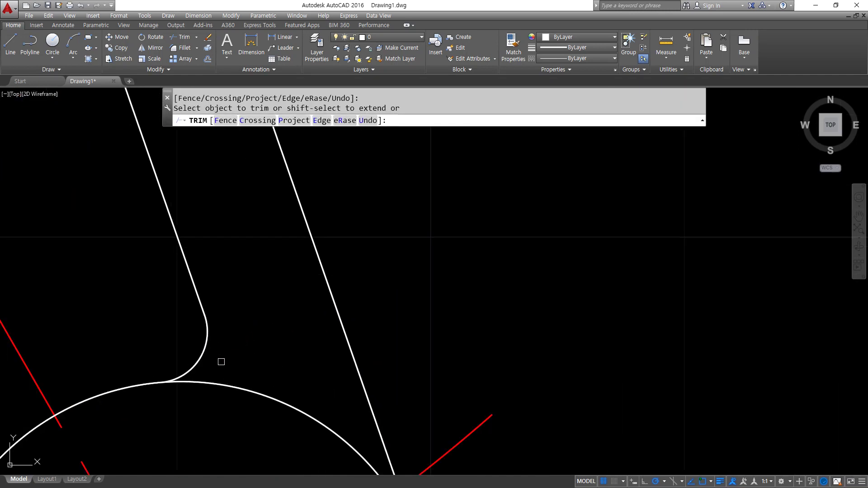
{"action": "scroll", "coordinate": [351, 192], "scroll_direction": "down", "scroll_amount": 3}
{"action": "scroll", "coordinate": [252, 273], "scroll_direction": "up", "scroll_amount": 3}
{"action": "left_click", "coordinate": [237, 280]}
{"action": "scroll", "coordinate": [236, 279], "scroll_direction": "down", "scroll_amount": 1}
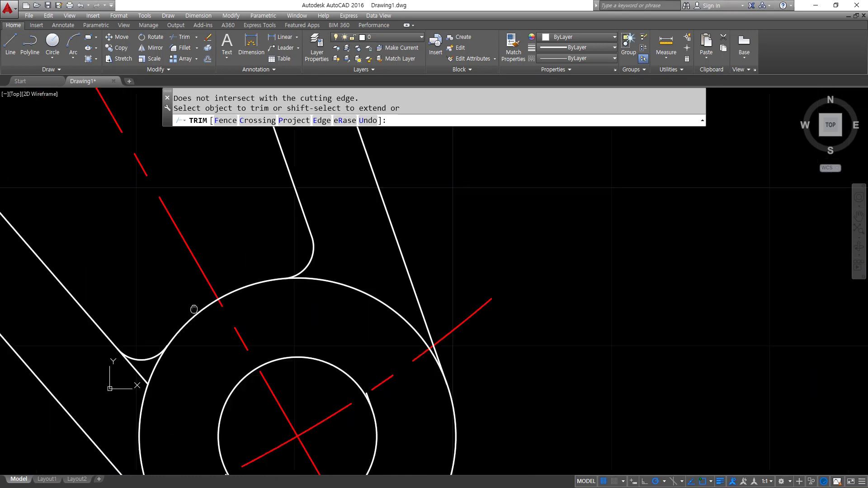
{"action": "left_click", "coordinate": [190, 336]}
Trim the lower arm's large end circle between the outer lines and the radius 2 arcs on both sides
{"action": "scroll", "coordinate": [161, 339], "scroll_direction": "down", "scroll_amount": 1}
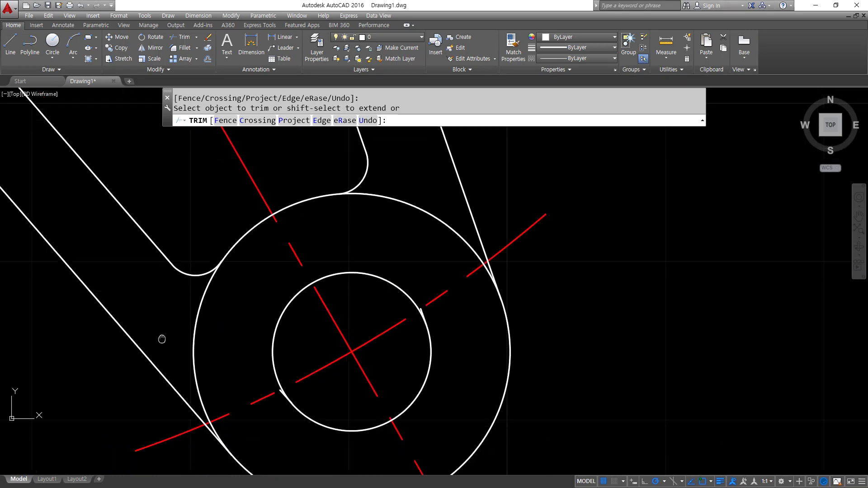
{"action": "scroll", "coordinate": [223, 418], "scroll_direction": "up", "scroll_amount": 3}
{"action": "scroll", "coordinate": [206, 379], "scroll_direction": "down", "scroll_amount": 4}
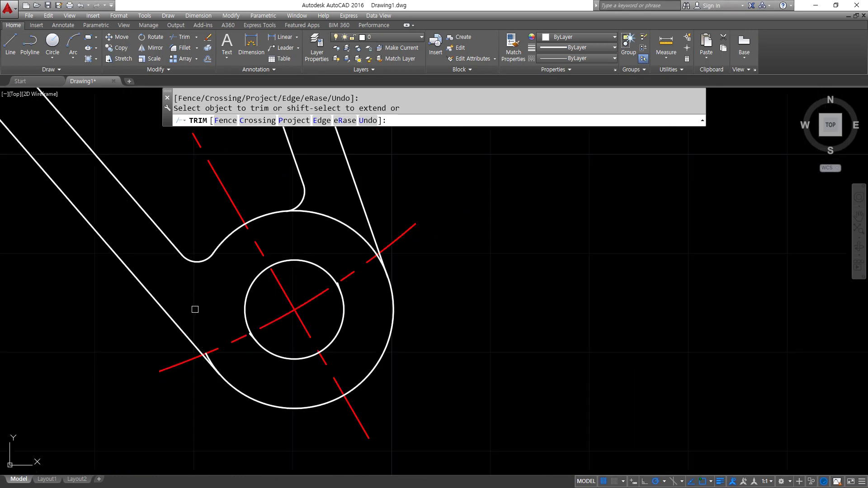
{"action": "scroll", "coordinate": [375, 267], "scroll_direction": "up", "scroll_amount": 5}
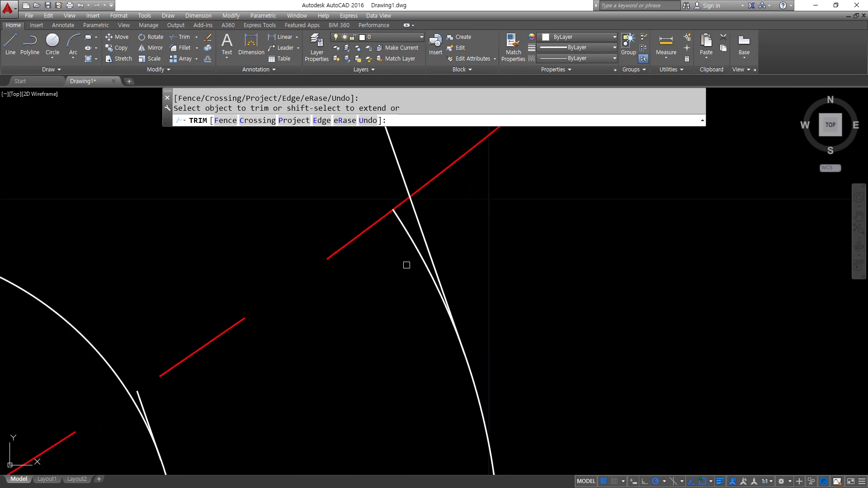
{"action": "left_click", "coordinate": [404, 244]}
{"action": "scroll", "coordinate": [330, 326], "scroll_direction": "down", "scroll_amount": 4}
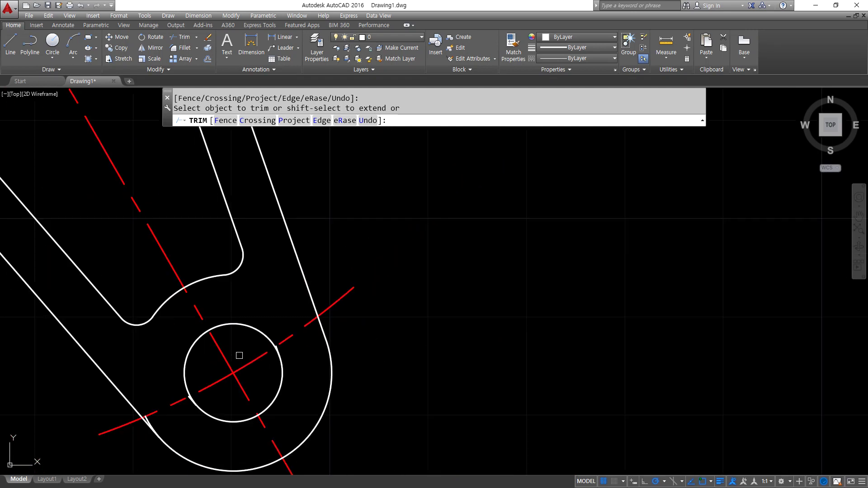
{"action": "scroll", "coordinate": [264, 359], "scroll_direction": "up", "scroll_amount": 4}
{"action": "left_click", "coordinate": [330, 290]}
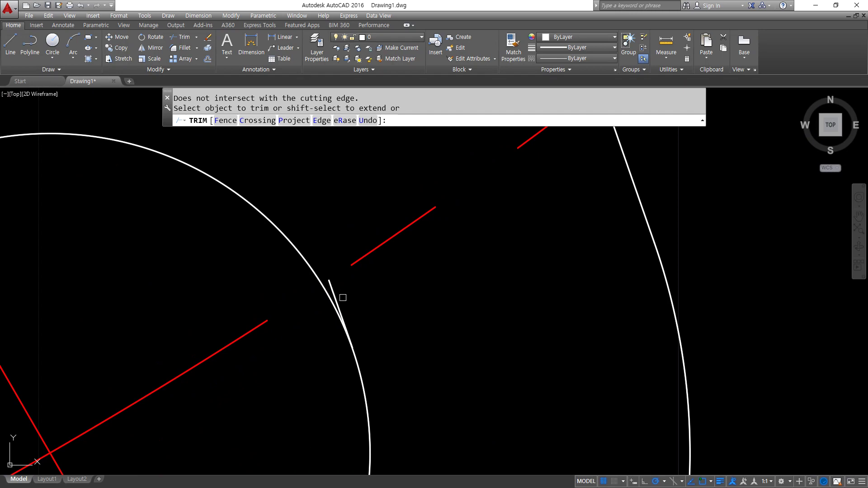
{"action": "scroll", "coordinate": [343, 297], "scroll_direction": "down", "scroll_amount": 4}
{"action": "scroll", "coordinate": [281, 252], "scroll_direction": "up", "scroll_amount": 5}
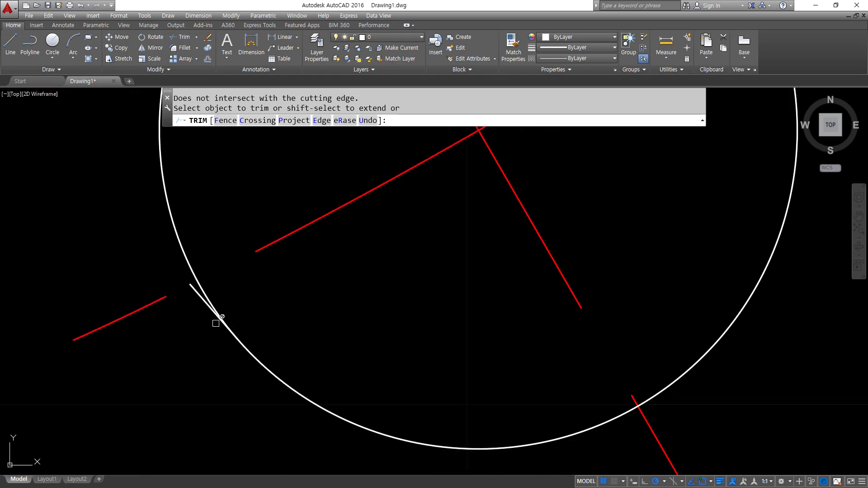
{"action": "scroll", "coordinate": [215, 324], "scroll_direction": "down", "scroll_amount": 4}
{"action": "left_click", "coordinate": [100, 373]}
{"action": "key", "text": "space"}
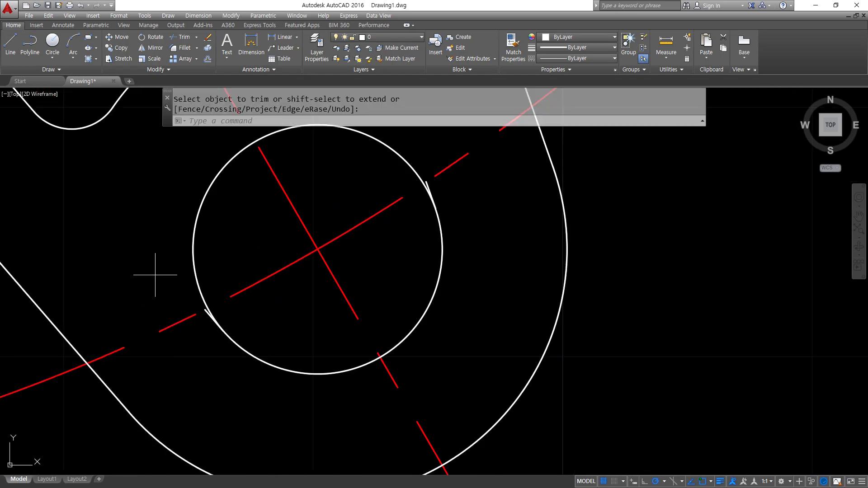
Erase the two leftover inner line stubs touching the lower arm's small hole circle
{"action": "left_click", "coordinate": [155, 275]}
{"action": "left_click", "coordinate": [235, 359]}
{"action": "middle_click_drag", "start_coordinate": [370, 279], "coordinate": [330, 338]}
{"action": "left_click", "coordinate": [358, 198]}
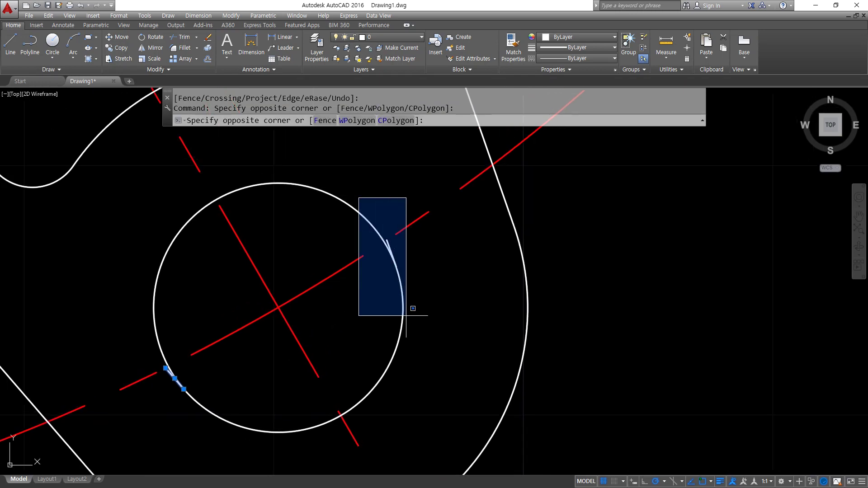
{"action": "left_click", "coordinate": [406, 315]}
{"action": "type", "text": "e"}
{"action": "key", "text": "Return"}
Draw a radius 4 circle tangent to the lower arm's left inner line and the outer hub circle
{"action": "scroll", "coordinate": [388, 330], "scroll_direction": "down", "scroll_amount": 5}
{"action": "middle_click_drag", "start_coordinate": [304, 278], "coordinate": [306, 291]}
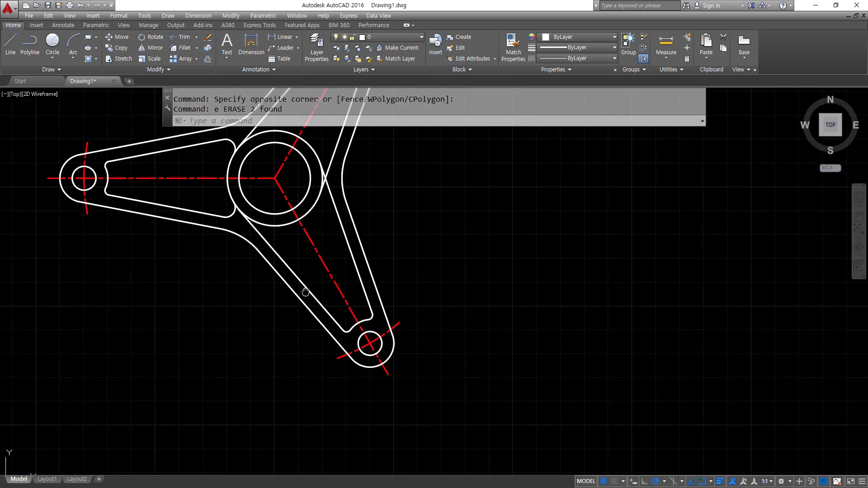
{"action": "scroll", "coordinate": [306, 292], "scroll_direction": "up", "scroll_amount": 5}
{"action": "type", "text": "c"}
{"action": "key", "text": "Return"}
{"action": "type", "text": "t"}
{"action": "key", "text": "Return"}
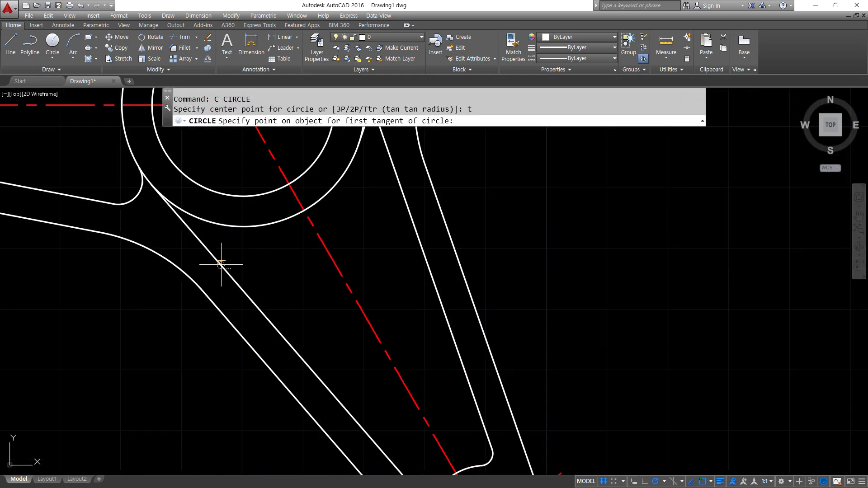
{"action": "left_click", "coordinate": [221, 265]}
{"action": "left_click", "coordinate": [233, 227]}
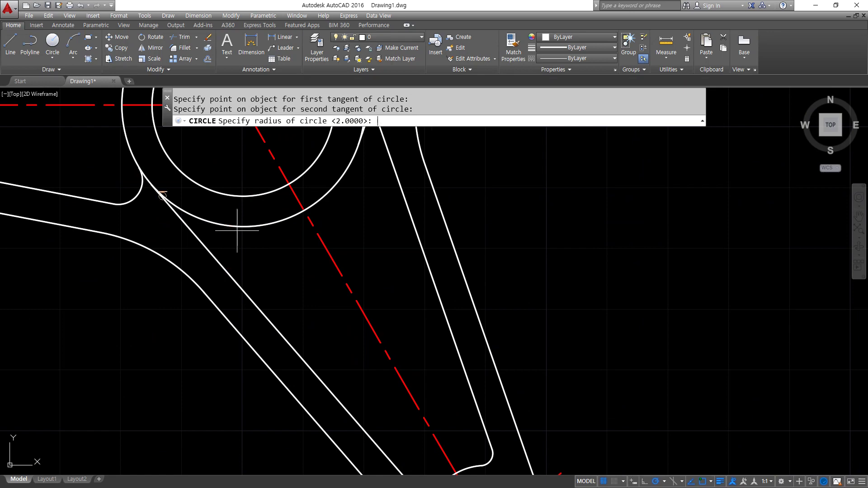
{"action": "type", "text": "4"}
{"action": "key", "text": "Return"}
Draw a radius 4 circle tangent to the lower arm's right inner line and the outer hub circle
{"action": "key", "text": "Return"}
{"action": "type", "text": "t"}
{"action": "key", "text": "Return"}
{"action": "left_click", "coordinate": [402, 176]}
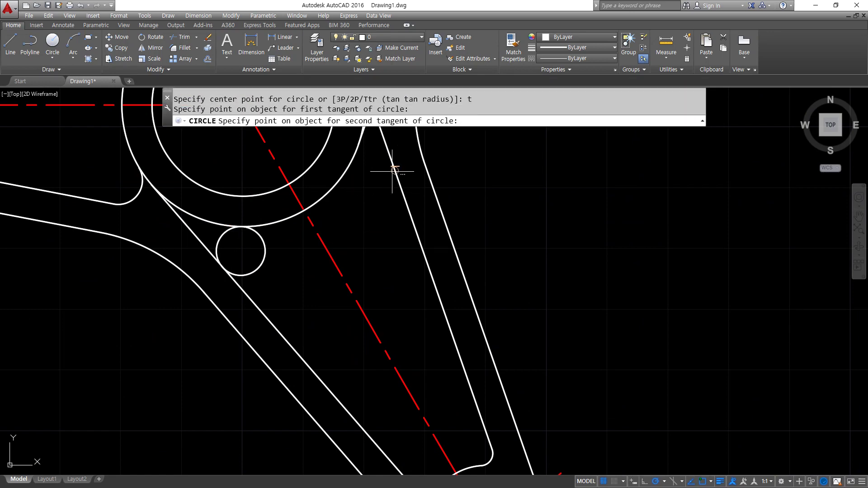
{"action": "left_click", "coordinate": [344, 181]}
{"action": "middle_click_drag", "start_coordinate": [335, 201], "coordinate": [312, 409]}
{"action": "key", "text": "Return"}
Draw a radius 4 circle tangent to the outer hub circle and the upper arm's right inner line
{"action": "key", "text": "Return"}
{"action": "type", "text": "t"}
{"action": "key", "text": "Return"}
{"action": "left_click", "coordinate": [321, 241]}
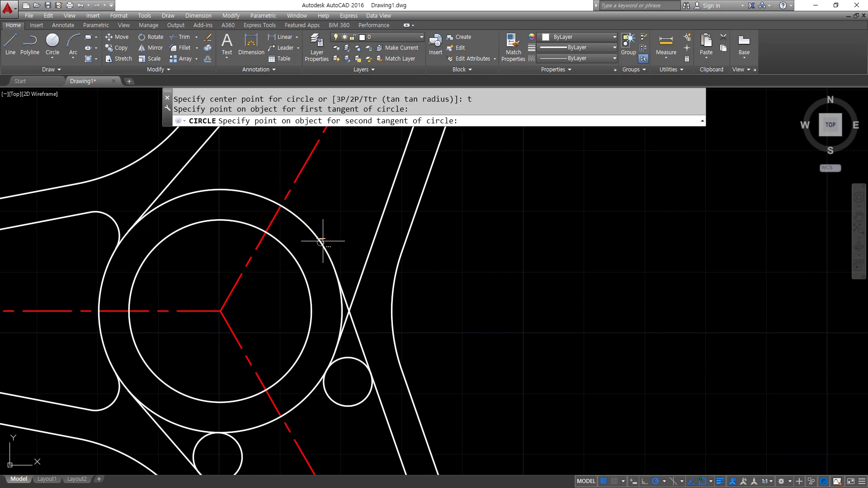
{"action": "left_click", "coordinate": [366, 246]}
{"action": "key", "text": "Return"}
Draw a radius 4 circle tangent to the upper arm's left inner line and the outer hub circle
{"action": "type", "text": "c"}
{"action": "key", "text": "Return"}
{"action": "type", "text": "ter"}
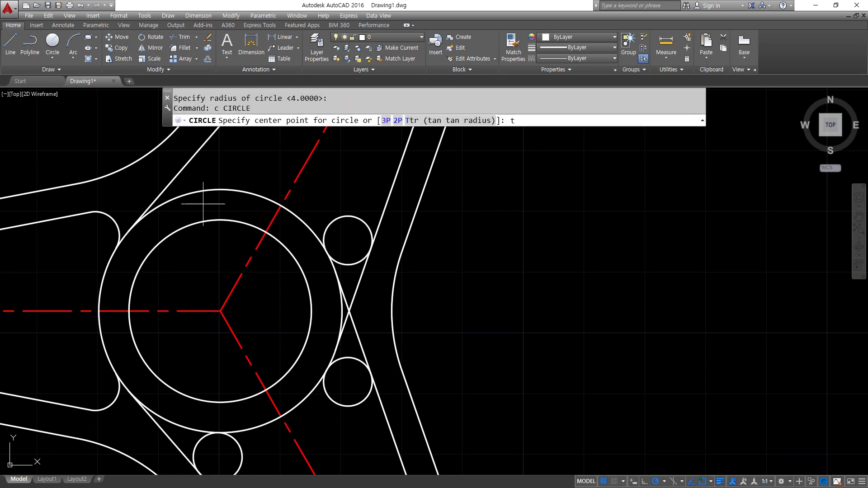
{"action": "key", "text": "Return"}
{"action": "left_click", "coordinate": [190, 173]}
{"action": "left_click", "coordinate": [203, 191]}
{"action": "key", "text": "Return"}
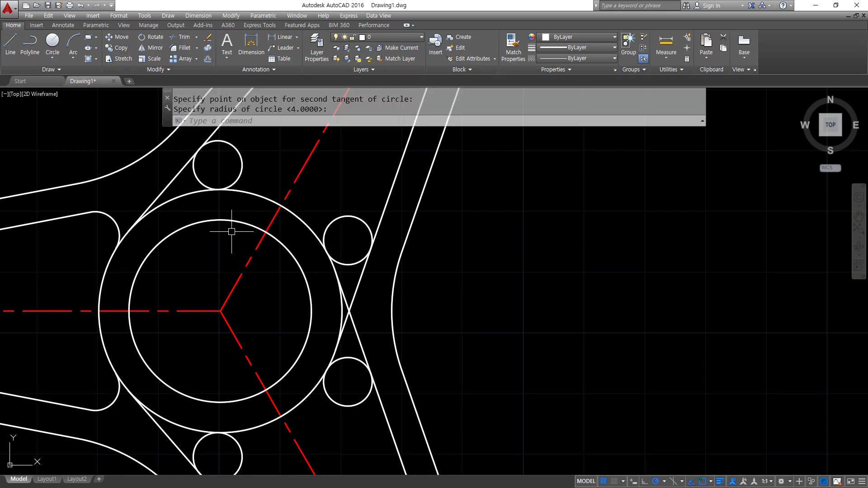
{"action": "type", "text": "tr"}
{"action": "key", "text": "Return"}
{"action": "key", "text": "Return"}
{"action": "left_click", "coordinate": [163, 184]}
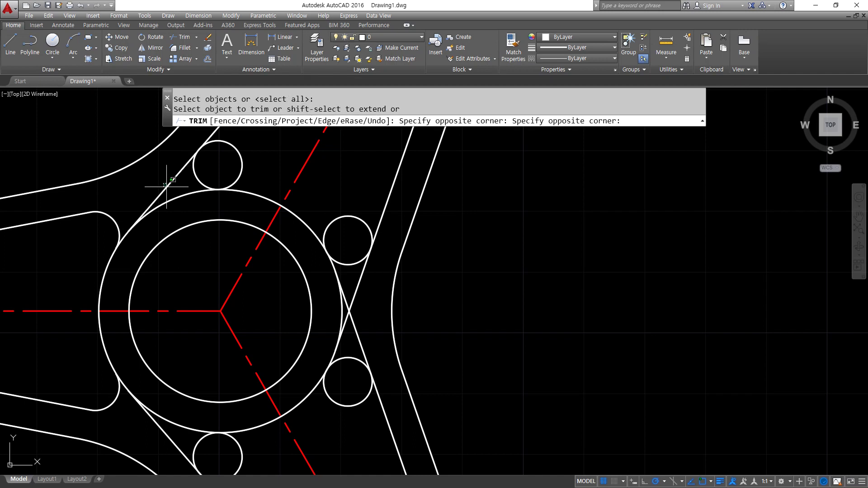
{"action": "key", "text": "Escape"}
Trim the upper and lower arms' inner lines where they run toward the hub, using the four radius 4 circles as cutting edges
{"action": "type", "text": "tr"}
{"action": "key", "text": "Return"}
{"action": "left_click", "coordinate": [239, 178]}
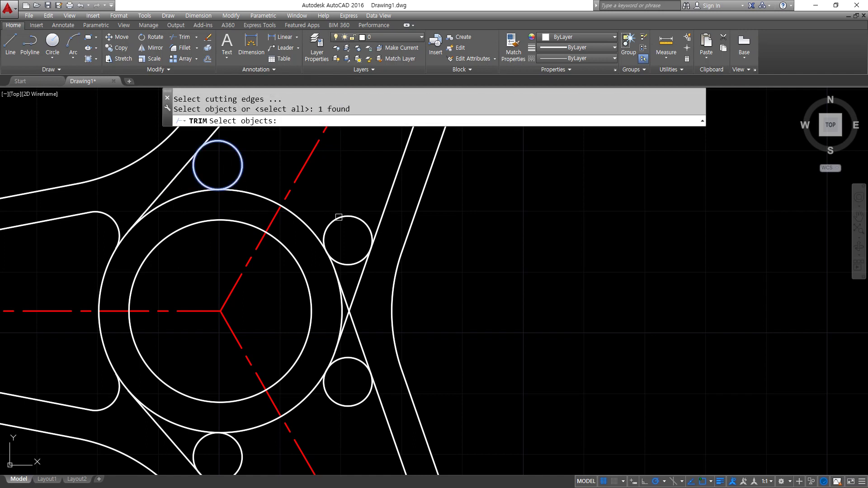
{"action": "left_click", "coordinate": [339, 217]}
{"action": "left_click", "coordinate": [332, 392]}
{"action": "left_click", "coordinate": [327, 413]}
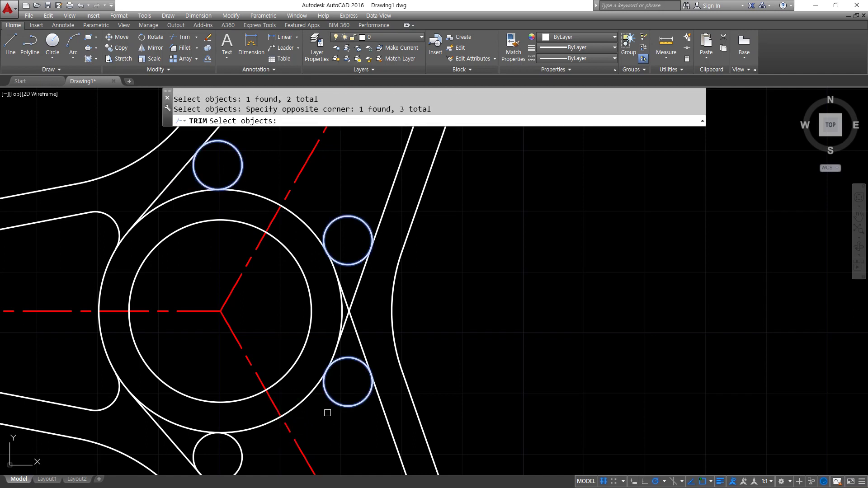
{"action": "left_click", "coordinate": [237, 442]}
{"action": "key", "text": "Return"}
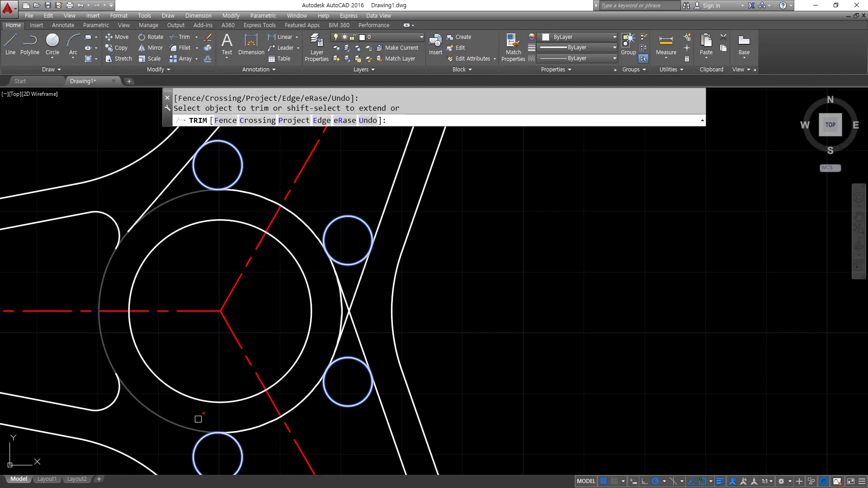
{"action": "left_click", "coordinate": [199, 414]}
{"action": "left_click", "coordinate": [348, 324]}
{"action": "left_click", "coordinate": [335, 273]}
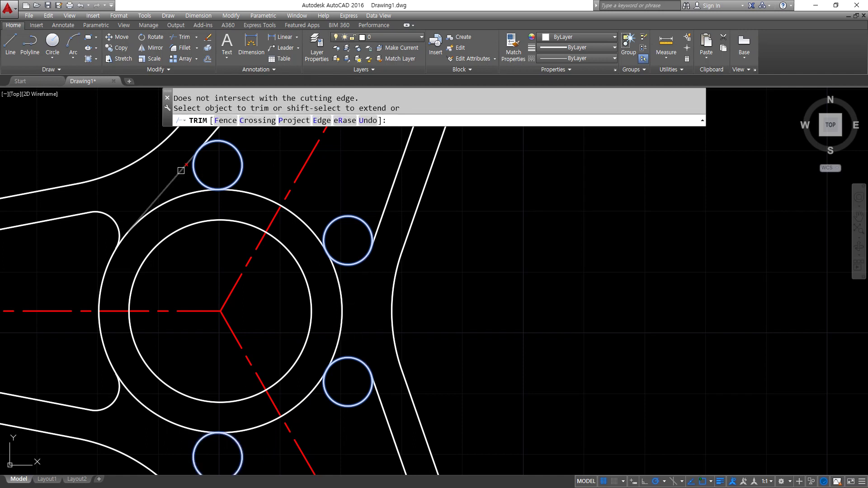
{"action": "left_click", "coordinate": [180, 169]}
{"action": "key", "text": "Return"}
Trim the pocket-side portions of the four radius 4 circles, leaving rounded corners beside the hub
{"action": "type", "text": "tr"}
{"action": "key", "text": "Return"}
{"action": "key", "text": "Return"}
{"action": "left_click", "coordinate": [241, 166]}
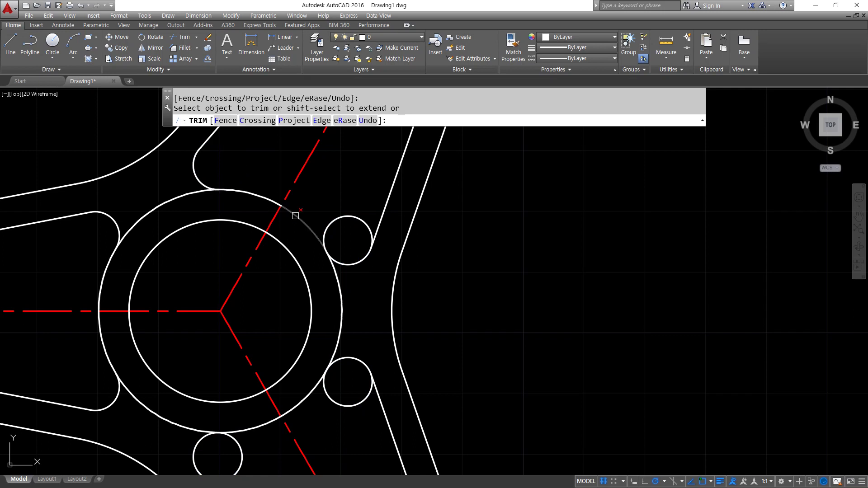
{"action": "left_click", "coordinate": [335, 222]}
{"action": "left_click", "coordinate": [339, 402]}
{"action": "left_click", "coordinate": [345, 403]}
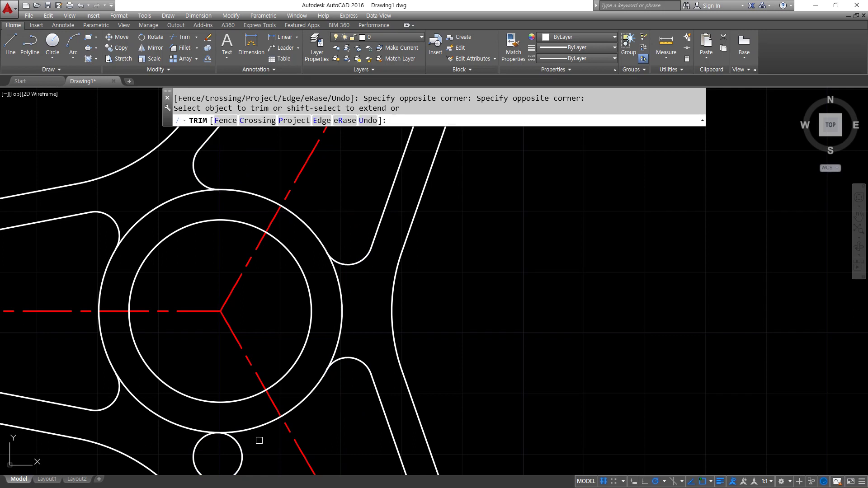
{"action": "middle_click_drag", "start_coordinate": [244, 453], "coordinate": [232, 381]}
{"action": "left_click", "coordinate": [215, 366]}
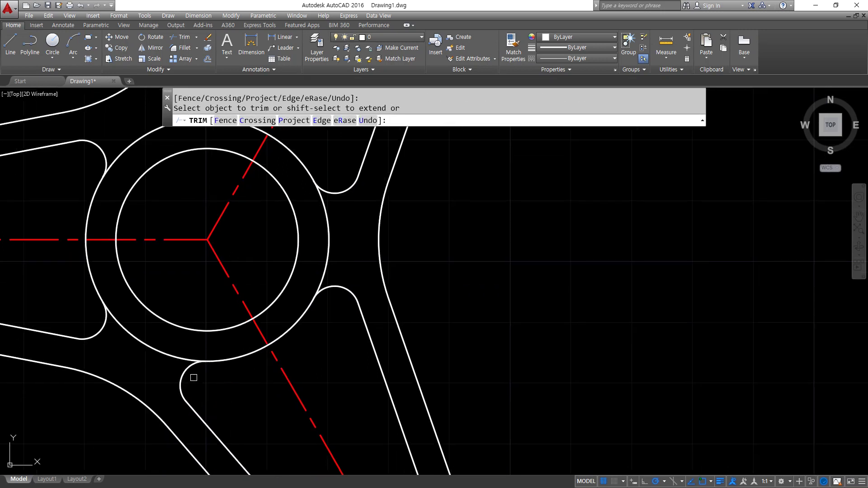
Trim the outer hub circle between neighbouring arms, keeping only the arcs that close the three pockets
{"action": "left_click", "coordinate": [326, 243]}
{"action": "left_click", "coordinate": [137, 136]}
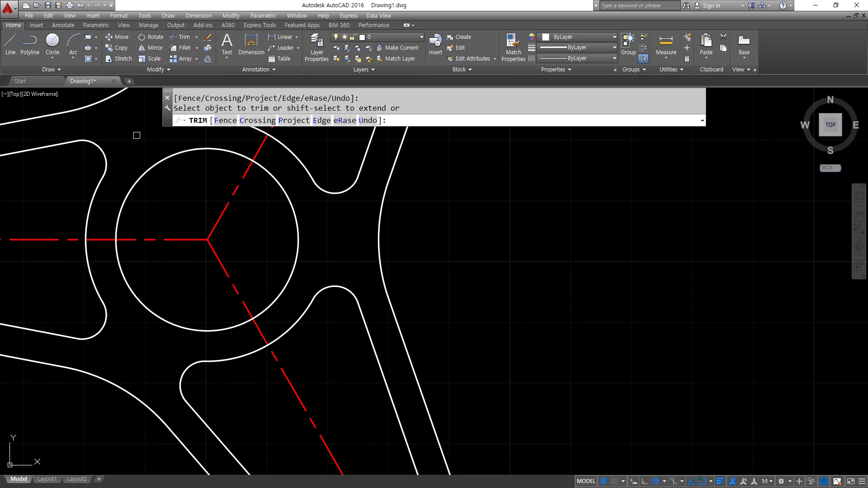
{"action": "key", "text": "Return"}
{"action": "scroll", "coordinate": [140, 220], "scroll_direction": "down", "scroll_amount": 2}
{"action": "scroll", "coordinate": [181, 280], "scroll_direction": "down", "scroll_amount": 3}
{"action": "scroll", "coordinate": [174, 272], "scroll_direction": "up", "scroll_amount": 2}
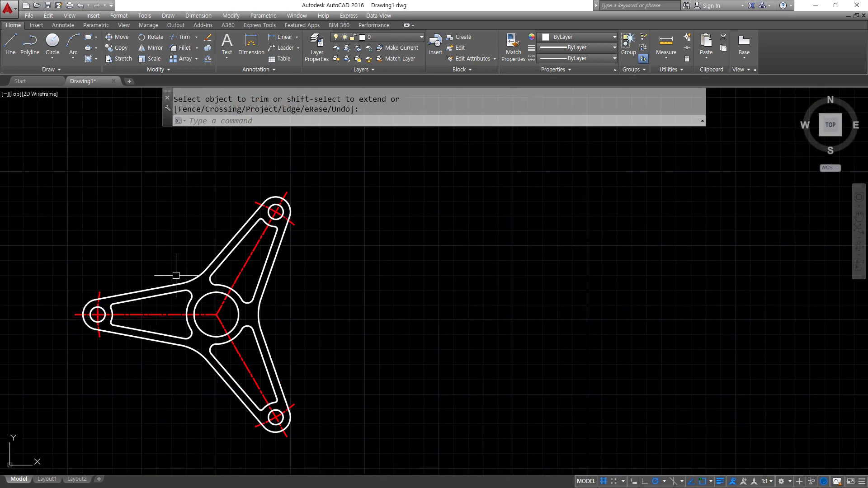
{"action": "middle_click_drag", "start_coordinate": [175, 272], "coordinate": [324, 272]}
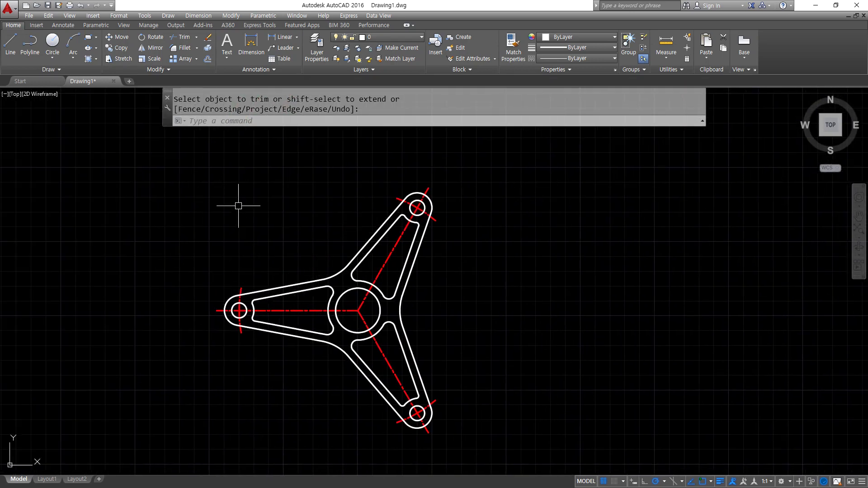
Switch to the Notepad file with the AutoCAD command notes
{"action": "key", "text": "alt+Tab"}
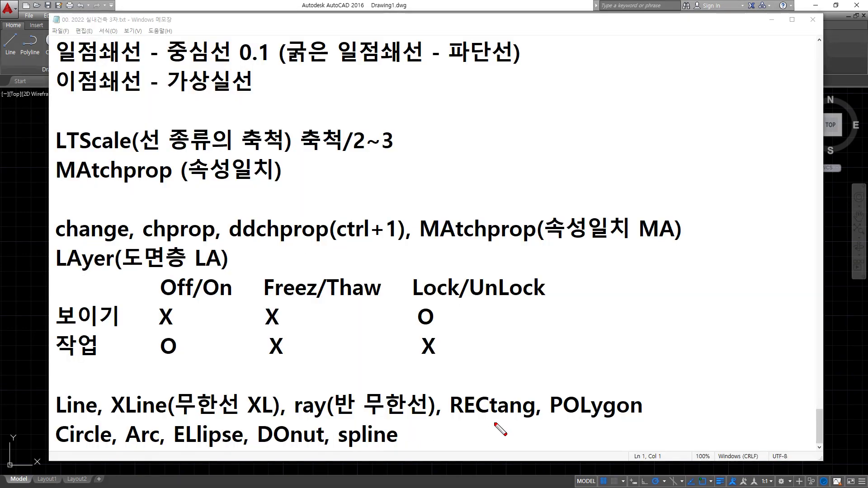
Add the note "(사각형)" directly after RECtang in the drawing-command list
{"action": "left_click_drag", "start_coordinate": [451, 421], "coordinate": [529, 419]}
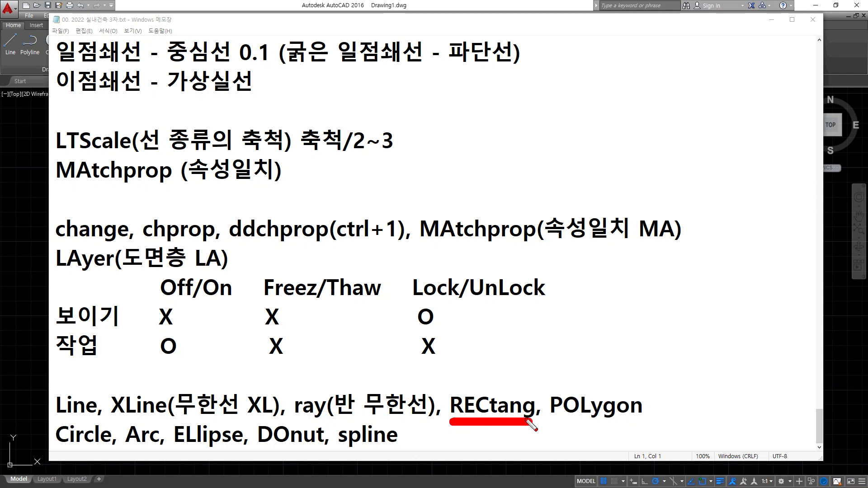
{"action": "key", "text": "Escape"}
{"action": "left_click", "coordinate": [536, 413]}
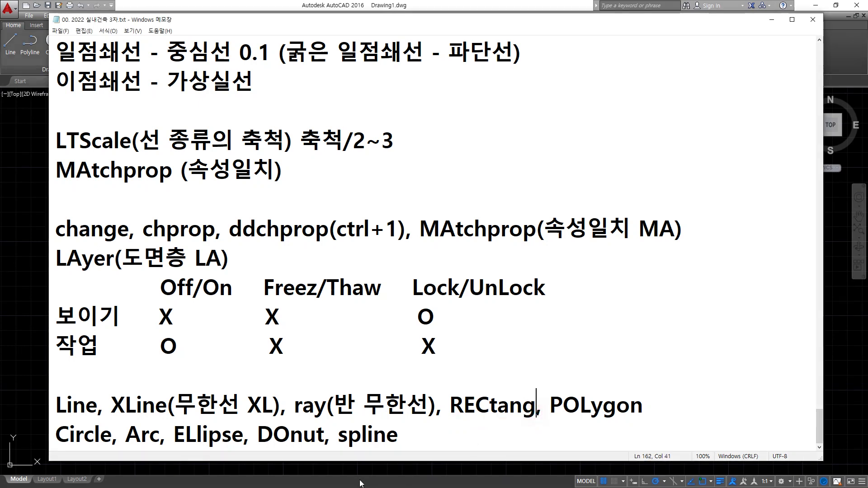
{"action": "type", "text": "(사각형"}
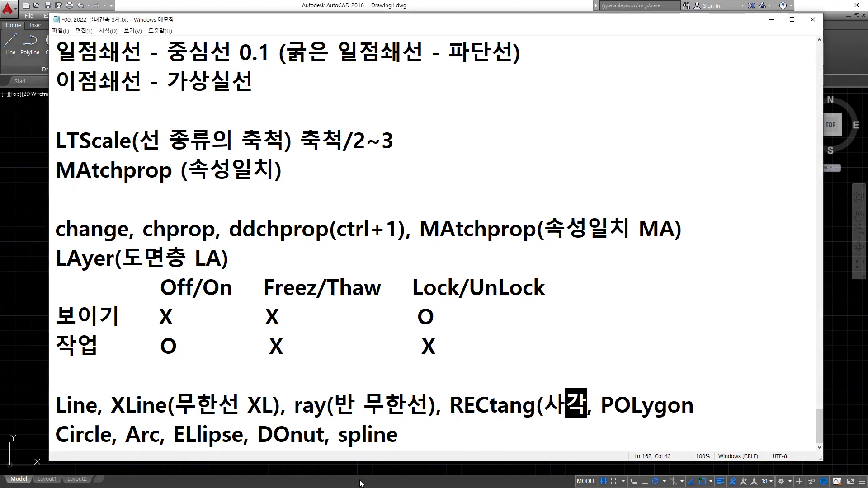
{"action": "type", "text": ")"}
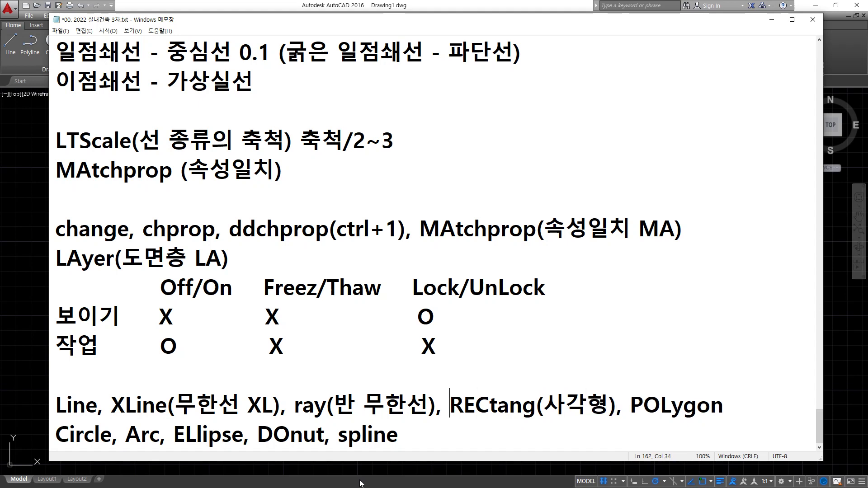
Move RECtang and POLygon onto their own line and append "- poly line 폴리선" after POLygon
{"action": "key", "text": "Return"}
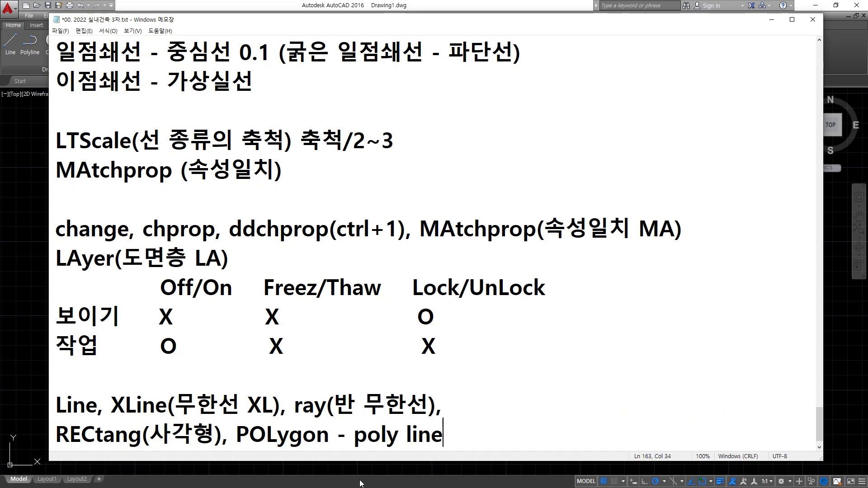
{"action": "type", "text": "폴리"}
{"action": "type", "text": "선"}
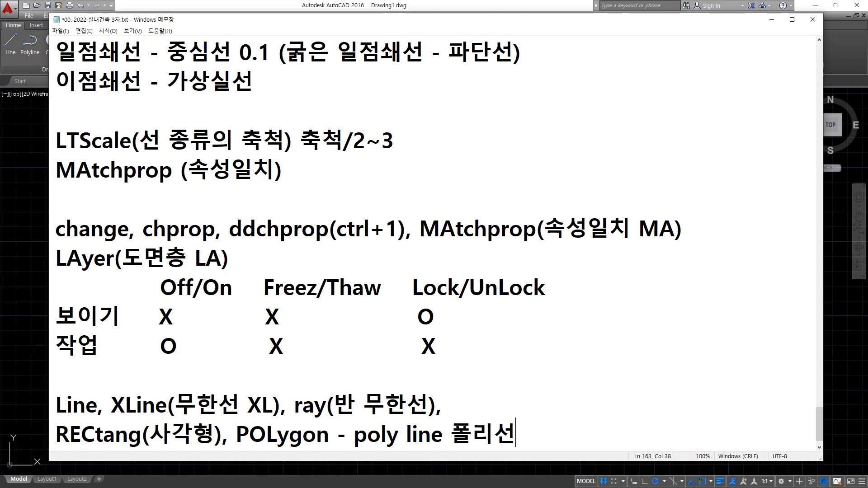
Add the heading line "폴리선의 특징" below the RECtang and POLygon line
{"action": "key", "text": "Return"}
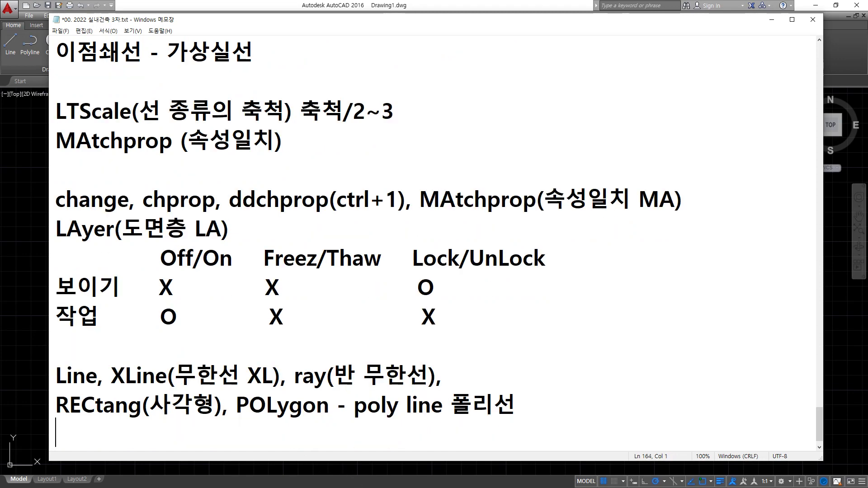
{"action": "type", "text": "vhf"}
{"action": "key", "text": "BackSpace"}
{"action": "key", "text": "BackSpace"}
{"action": "key", "text": "BackSpace"}
{"action": "key", "text": "Hangul"}
{"action": "type", "text": "폴"}
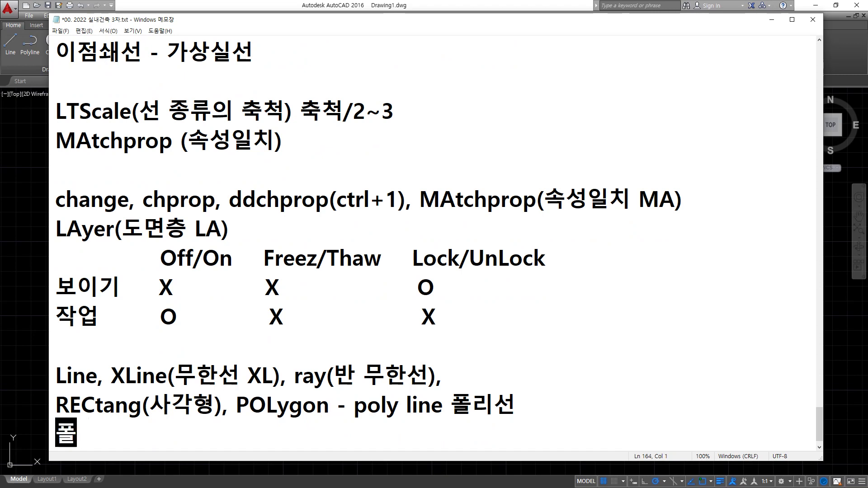
{"action": "type", "text": "리서ㄴ의 특징"}
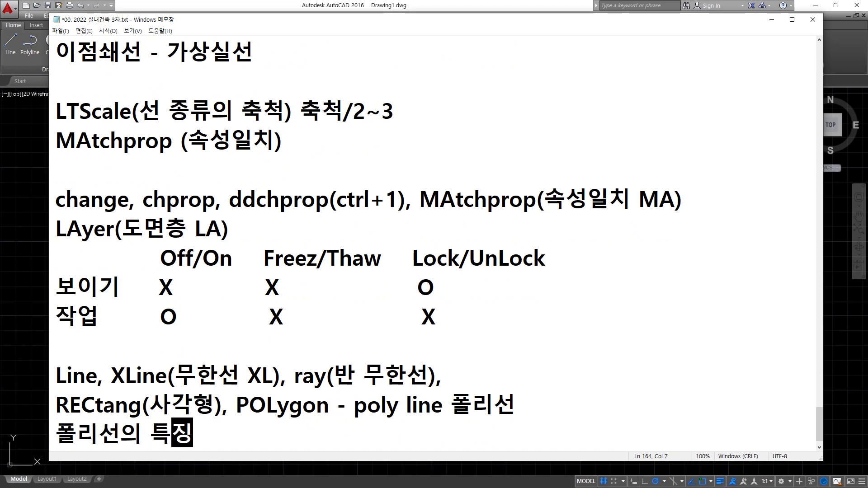
Add the line "하나로 전부 이어진 선" under the polyline characteristics heading
{"action": "key", "text": "Return"}
{"action": "type", "text": "하나로 저늪"}
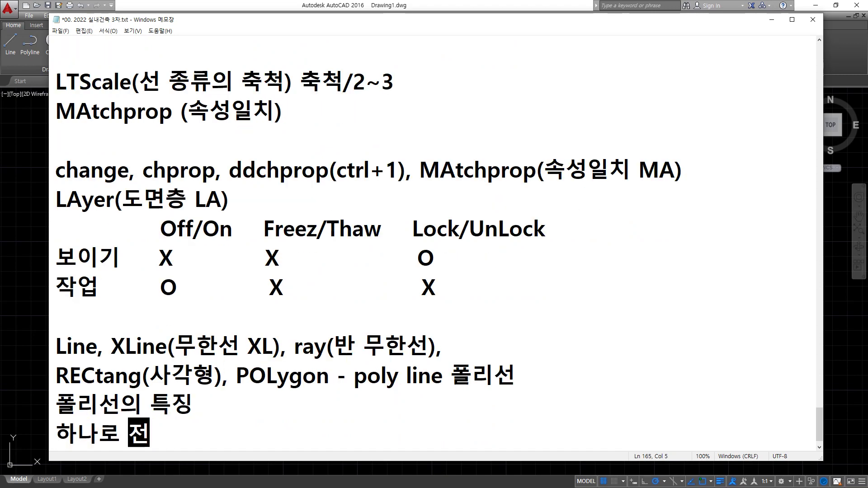
{"action": "key", "text": "BackSpace"}
{"action": "type", "text": "ㄴ부 잊"}
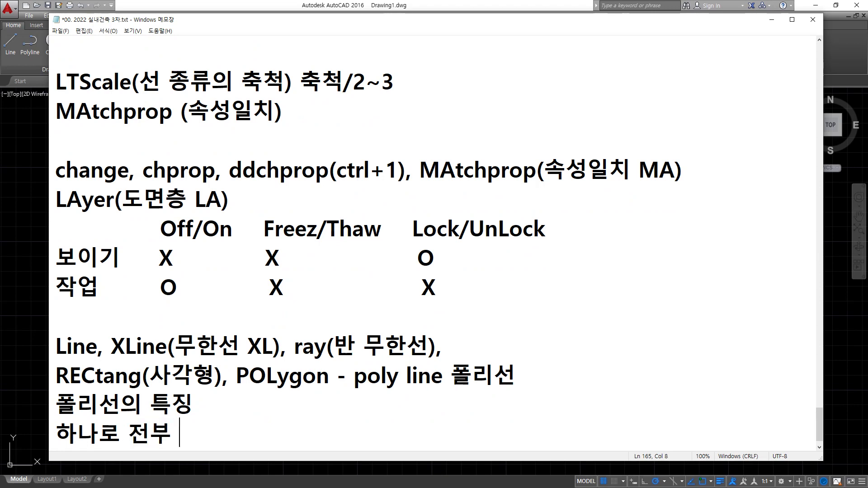
{"action": "key", "text": "BackSpace"}
{"action": "type", "text": "어진 "}
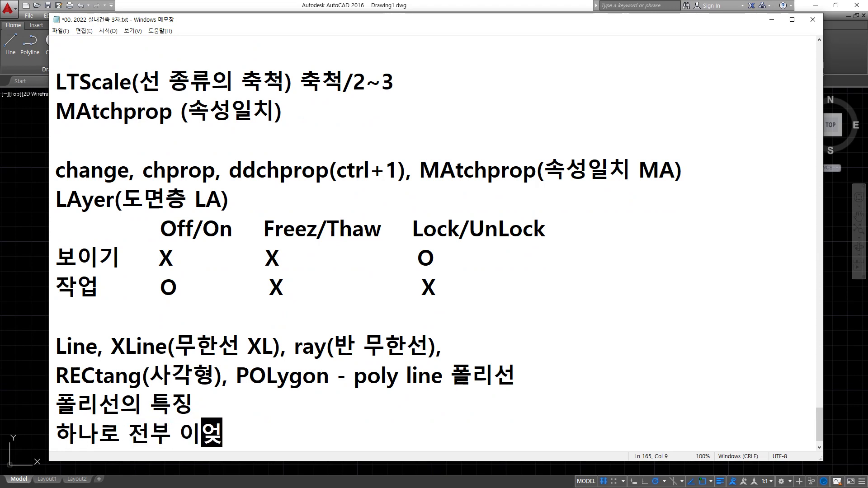
{"action": "type", "text": "선"}
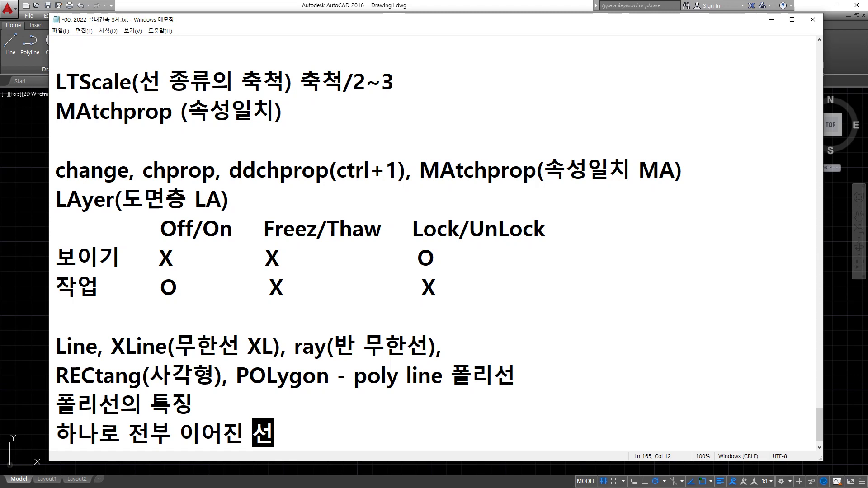
Add a second polyline characteristic on a new line: "선에 폭을 지정해 줄 수 있음"
{"action": "key", "text": "alt+Tab"}
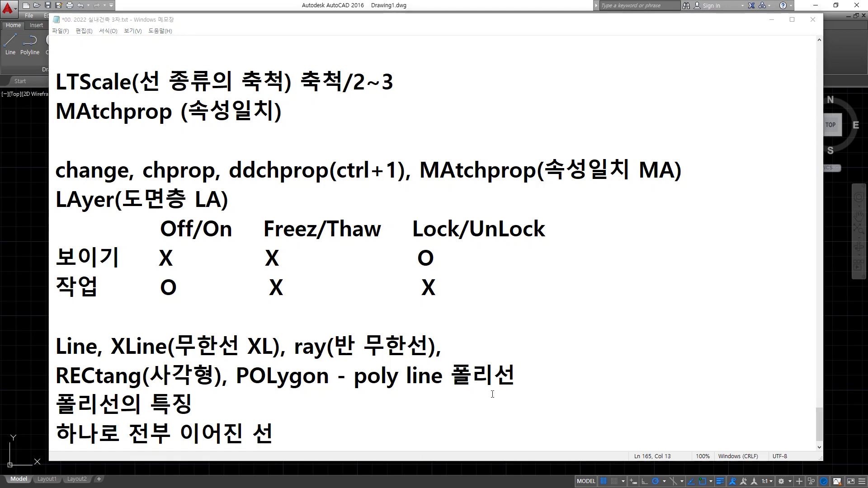
{"action": "left_click", "coordinate": [296, 425]}
{"action": "key", "text": "Return"}
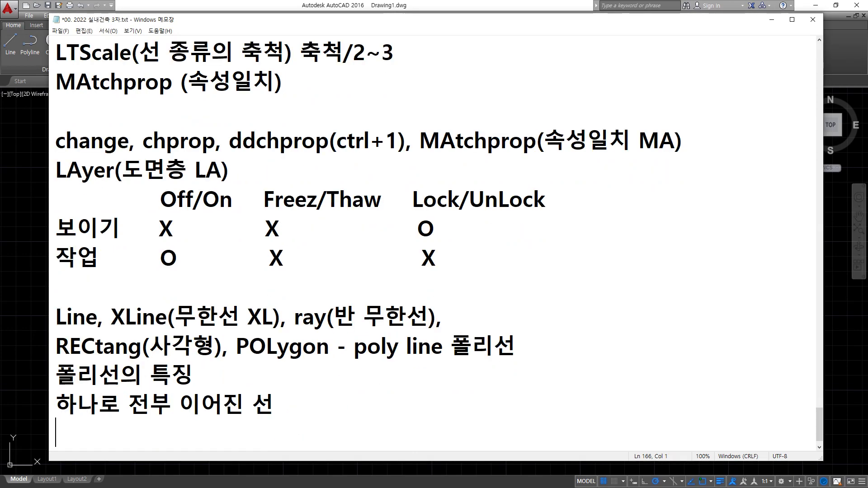
{"action": "type", "text": "선에"}
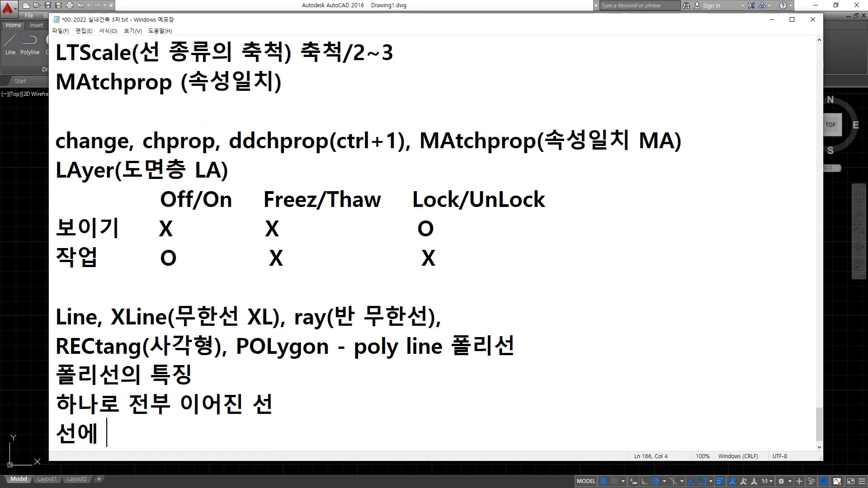
{"action": "type", "text": " 폭을 지정해 줄 "}
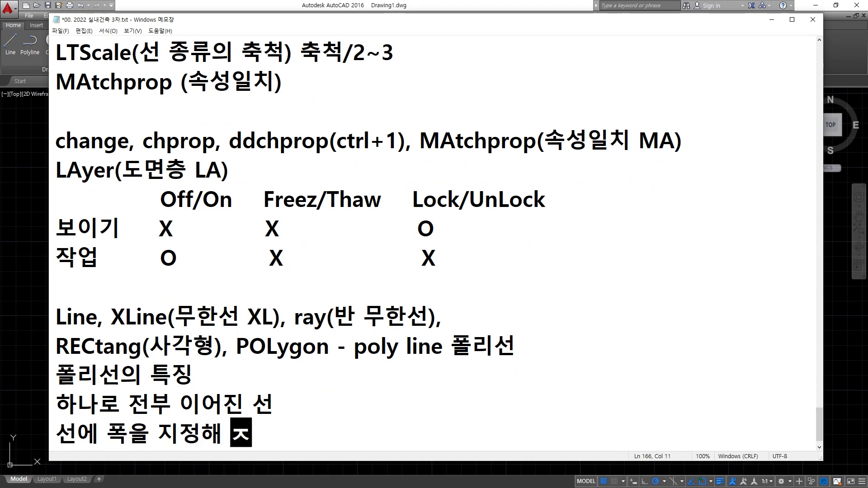
{"action": "type", "text": "수 있음"}
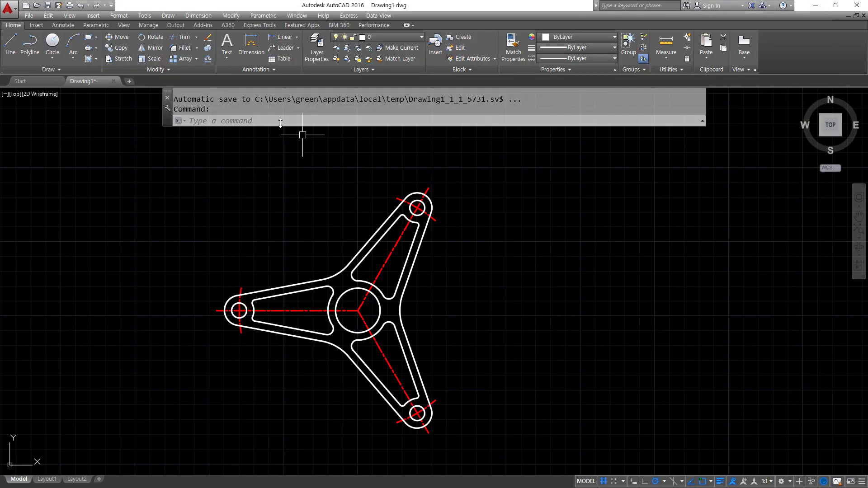
In AutoCAD, draw a roughly square rectangle in the empty area beside the three-armed plate, from its lower-left to its upper-right corner
{"action": "left_click", "coordinate": [97, 38]}
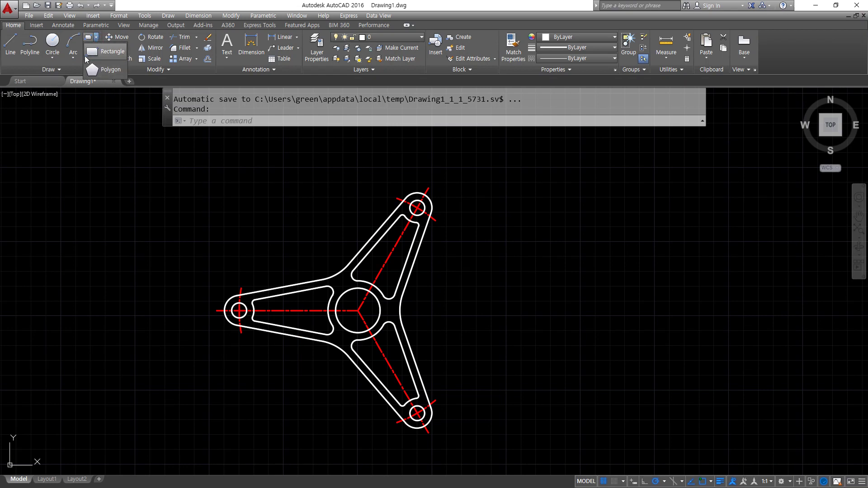
{"action": "left_click", "coordinate": [105, 52]}
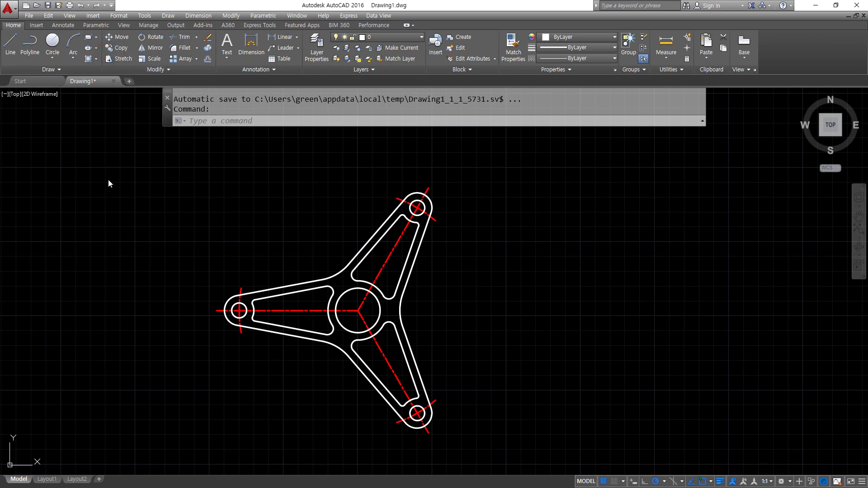
{"action": "scroll", "coordinate": [256, 218], "scroll_direction": "down", "scroll_amount": 2}
{"action": "middle_click_drag", "start_coordinate": [377, 245], "coordinate": [145, 263]}
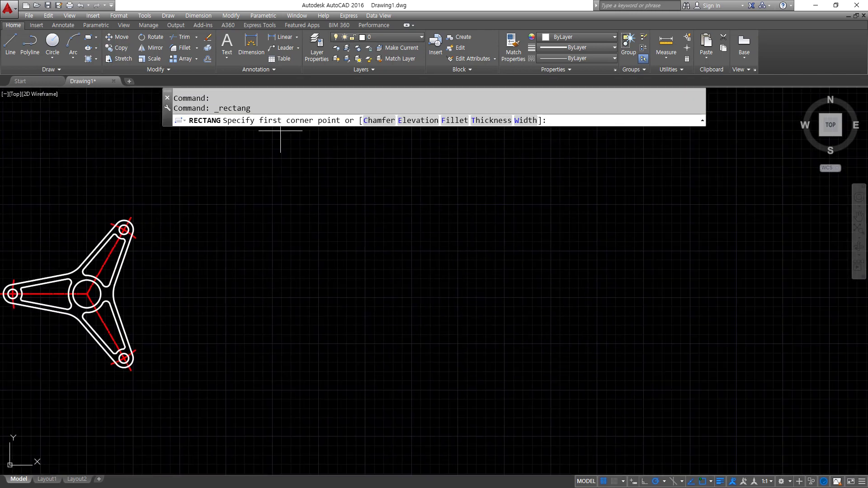
{"action": "key", "text": "super+plus"}
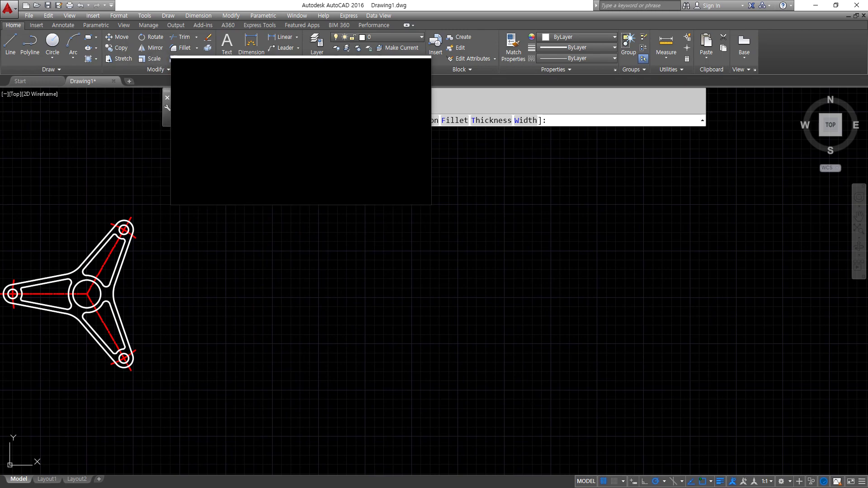
{"action": "key", "text": "super+Escape"}
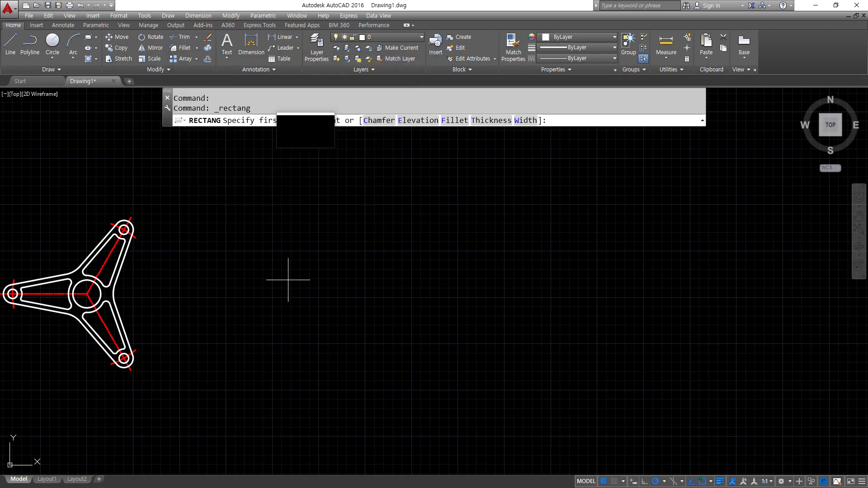
{"action": "left_click", "coordinate": [264, 363]}
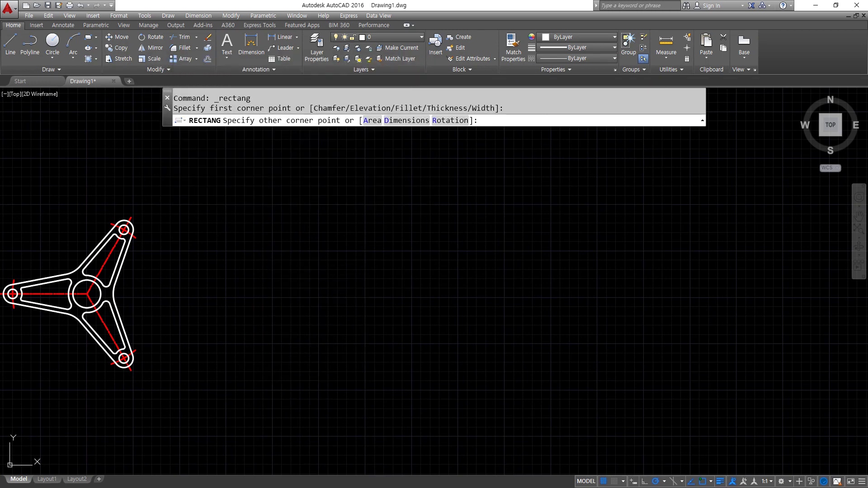
{"action": "left_click", "coordinate": [370, 256]}
Draw three more similar rectangles in a row beside the first, starting from the upper-right, upper-left and lower-right corners respectively
{"action": "key", "text": "Return"}
{"action": "left_click", "coordinate": [496, 255]}
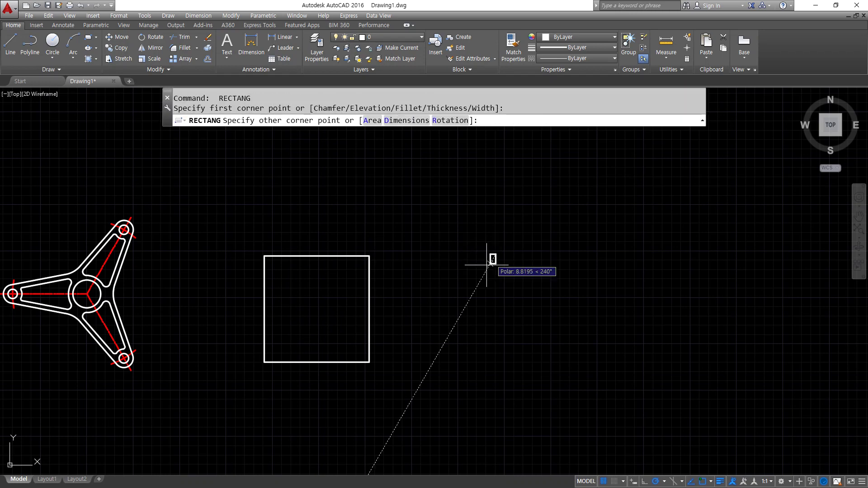
{"action": "left_click", "coordinate": [400, 360]}
{"action": "key", "text": "Return"}
{"action": "left_click", "coordinate": [518, 255]}
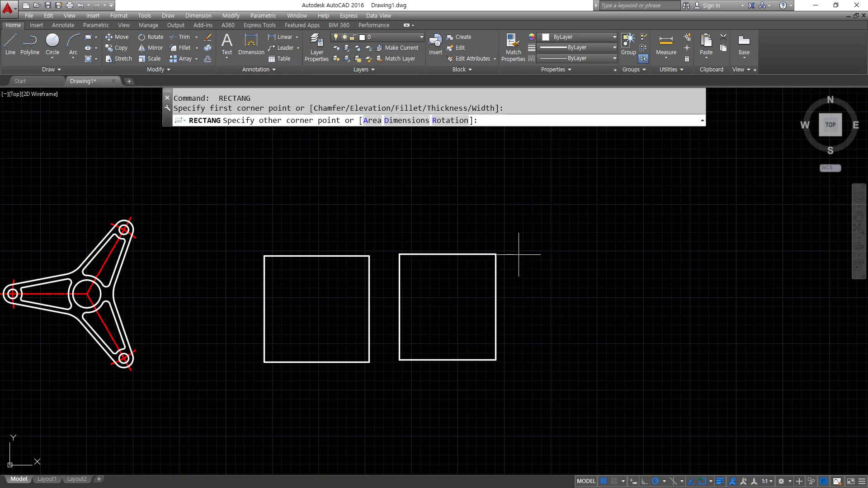
{"action": "left_click", "coordinate": [607, 363]}
{"action": "key", "text": "Return"}
{"action": "left_click", "coordinate": [703, 368]}
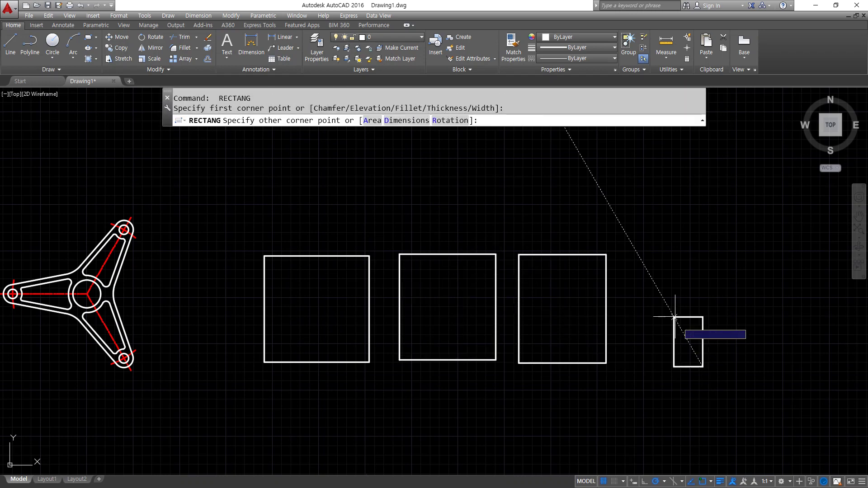
{"action": "left_click", "coordinate": [622, 258]}
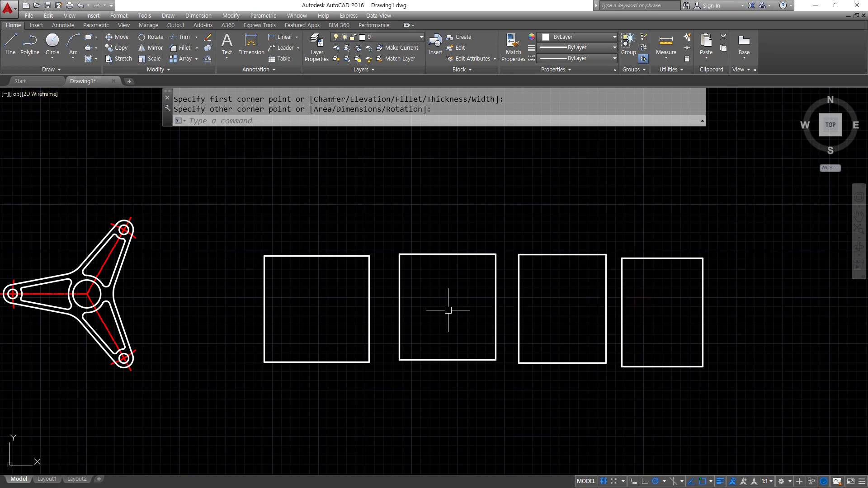
{"action": "scroll", "coordinate": [349, 363], "scroll_direction": "up", "scroll_amount": 2}
{"action": "mouse_move", "coordinate": [230, 351]}
{"action": "left_mouse_down"}
{"action": "mouse_move", "coordinate": [330, 235]}
{"action": "mouse_move", "coordinate": [330, 217]}
{"action": "mouse_move", "coordinate": [355, 245]}
{"action": "left_mouse_up"}
{"action": "mouse_move", "coordinate": [226, 378]}
{"action": "left_mouse_down"}
{"action": "mouse_move", "coordinate": [357, 371]}
{"action": "mouse_move", "coordinate": [413, 281]}
{"action": "mouse_move", "coordinate": [392, 233]}
{"action": "left_mouse_up"}
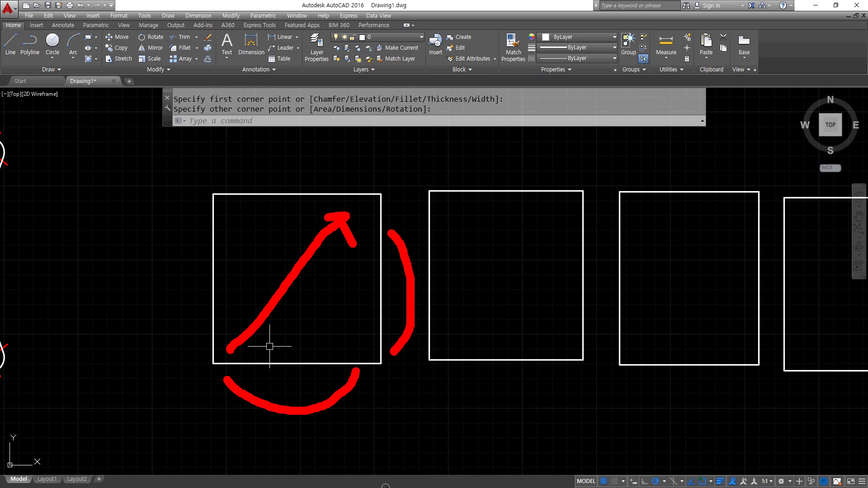
{"action": "key", "text": "Escape"}
{"action": "scroll", "coordinate": [281, 280], "scroll_direction": "down", "scroll_amount": 3}
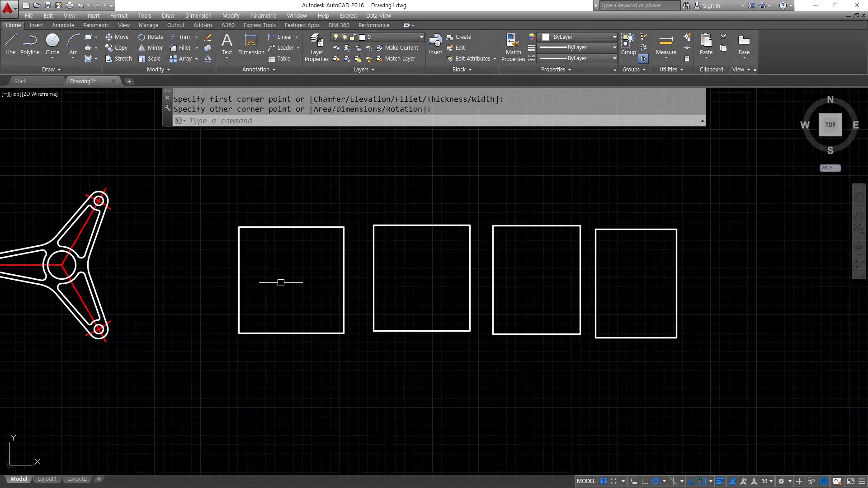
{"action": "type", "text": "rec"}
{"action": "key", "text": "Return"}
{"action": "left_click", "coordinate": [213, 284]}
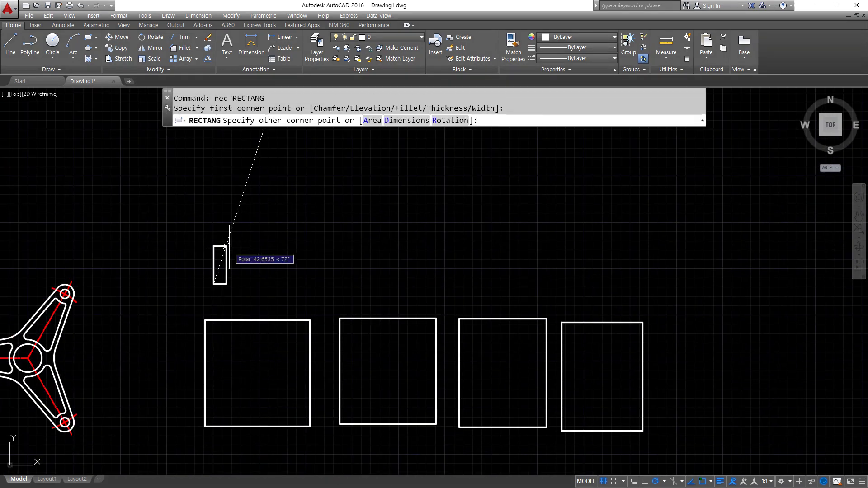
{"action": "key", "text": "F8"}
{"action": "type", "text": "@100"}
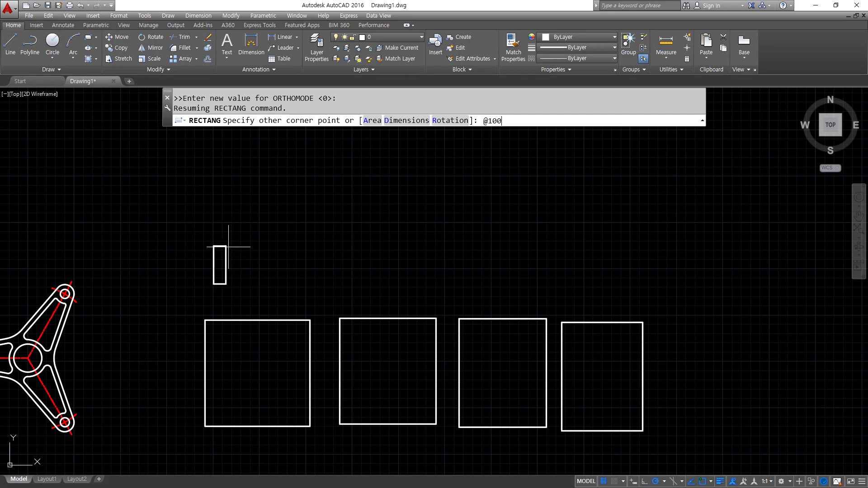
{"action": "type", "text": ",100"}
{"action": "key", "text": "Return"}
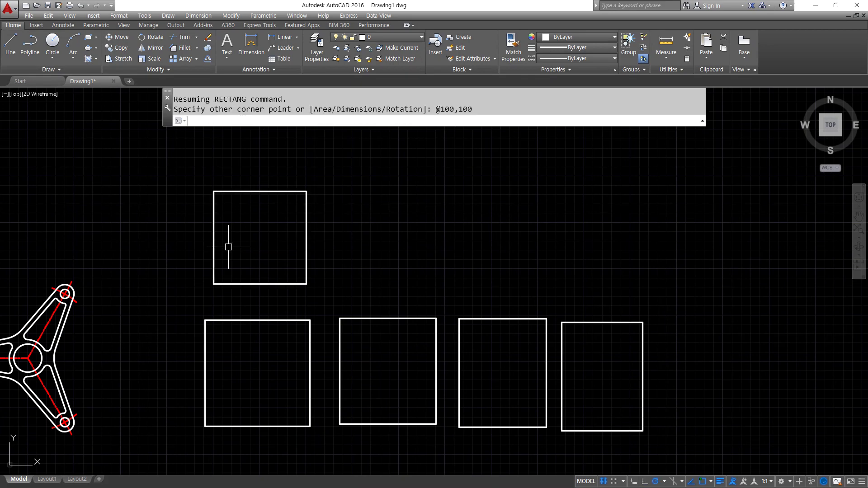
{"action": "mouse_move", "coordinate": [224, 296]}
{"action": "left_mouse_down"}
{"action": "mouse_move", "coordinate": [319, 296]}
{"action": "mouse_move", "coordinate": [320, 194]}
{"action": "left_mouse_up"}
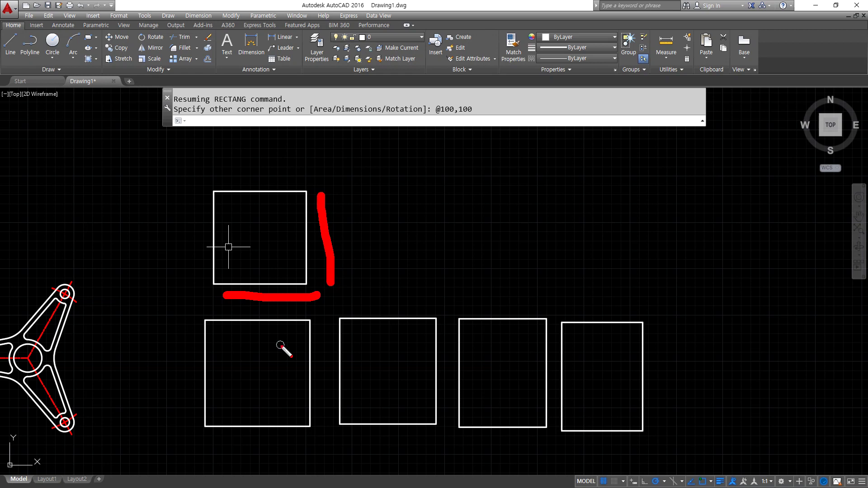
{"action": "key", "text": "Escape"}
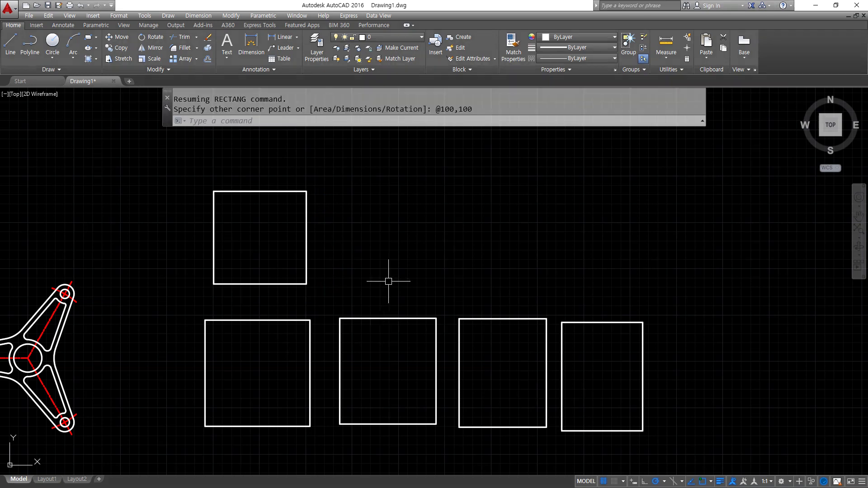
Draw a 100 by 100 rectangle beside the upper one, starting from its upper-right corner with the opposite corner at @-100,-100
{"action": "type", "text": "rec"}
{"action": "key", "text": "Return"}
{"action": "left_click", "coordinate": [425, 189]}
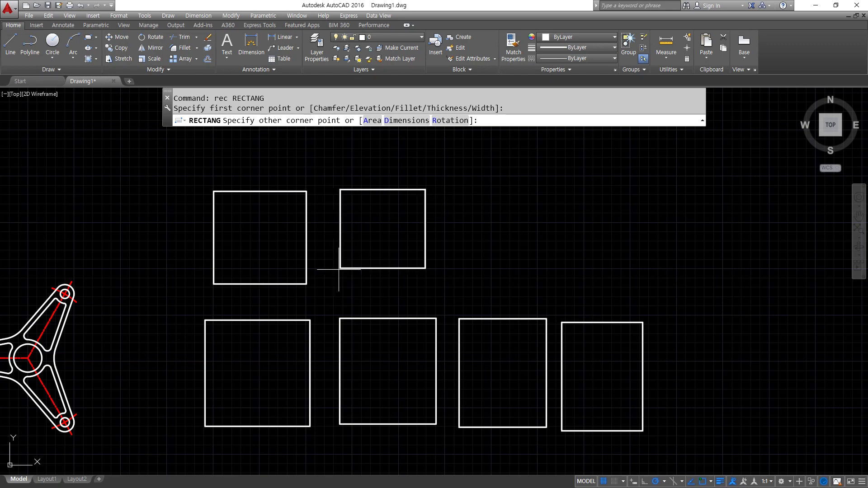
{"action": "key", "text": "ctrl+2"}
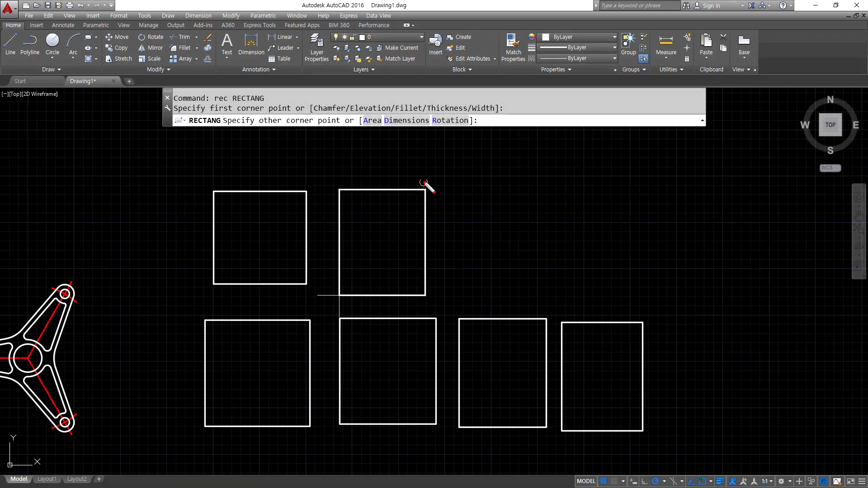
{"action": "mouse_move", "coordinate": [427, 177]}
{"action": "left_mouse_down"}
{"action": "mouse_move", "coordinate": [359, 171]}
{"action": "mouse_move", "coordinate": [327, 234]}
{"action": "mouse_move", "coordinate": [327, 256]}
{"action": "mouse_move", "coordinate": [335, 248]}
{"action": "left_mouse_up"}
{"action": "key", "text": "Escape"}
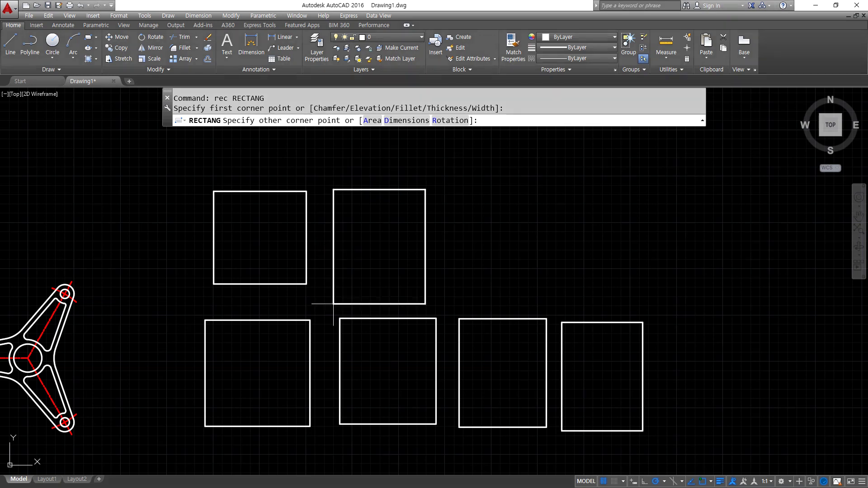
{"action": "type", "text": "@-100,-100"}
{"action": "key", "text": "Return"}
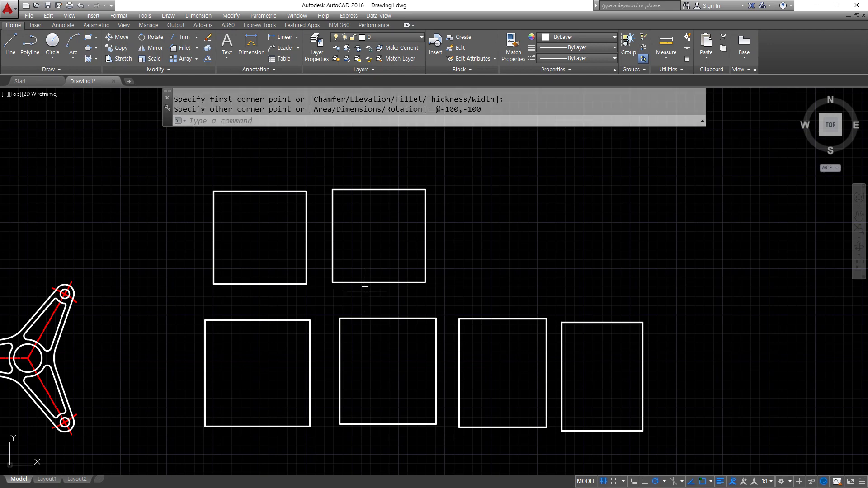
Draw a third 100 by 100 rectangle in the upper row, from its lower-right corner to the relative coordinate @-100,100
{"action": "key", "text": "Return"}
{"action": "left_click", "coordinate": [559, 279]}
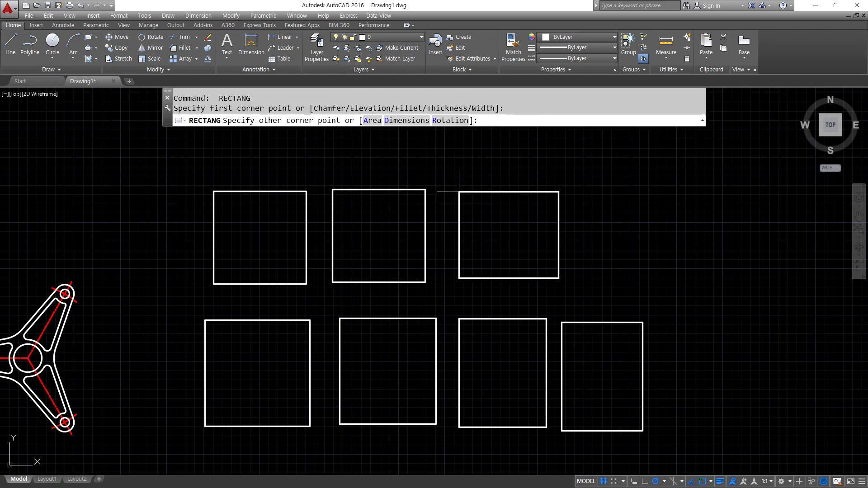
{"action": "mouse_move", "coordinate": [558, 296]}
{"action": "left_mouse_down"}
{"action": "mouse_move", "coordinate": [454, 304]}
{"action": "mouse_move", "coordinate": [461, 313]}
{"action": "left_mouse_up"}
{"action": "left_click_drag", "start_coordinate": [445, 269], "coordinate": [441, 200]}
{"action": "key", "text": "Escape"}
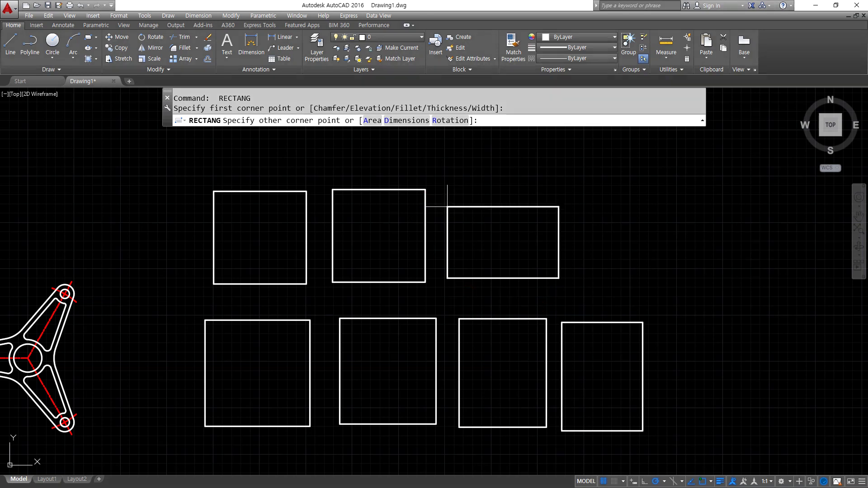
{"action": "type", "text": "@-100"}
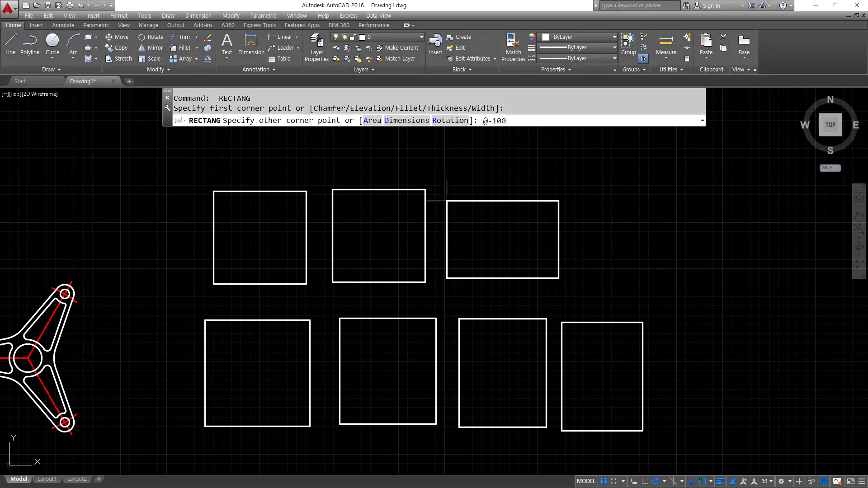
{"action": "type", "text": ",100"}
{"action": "key", "text": "Return"}
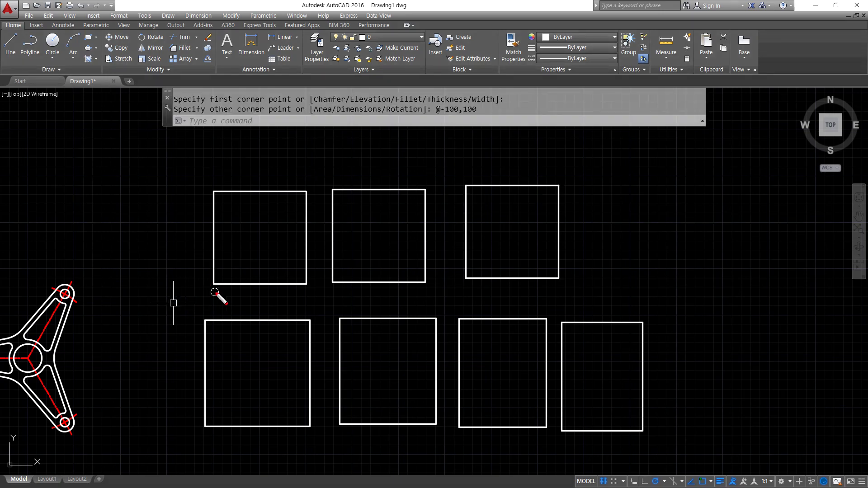
{"action": "mouse_move", "coordinate": [216, 300]}
{"action": "left_mouse_down"}
{"action": "mouse_move", "coordinate": [229, 269]}
{"action": "mouse_move", "coordinate": [230, 276]}
{"action": "mouse_move", "coordinate": [271, 218]}
{"action": "mouse_move", "coordinate": [307, 201]}
{"action": "left_mouse_up"}
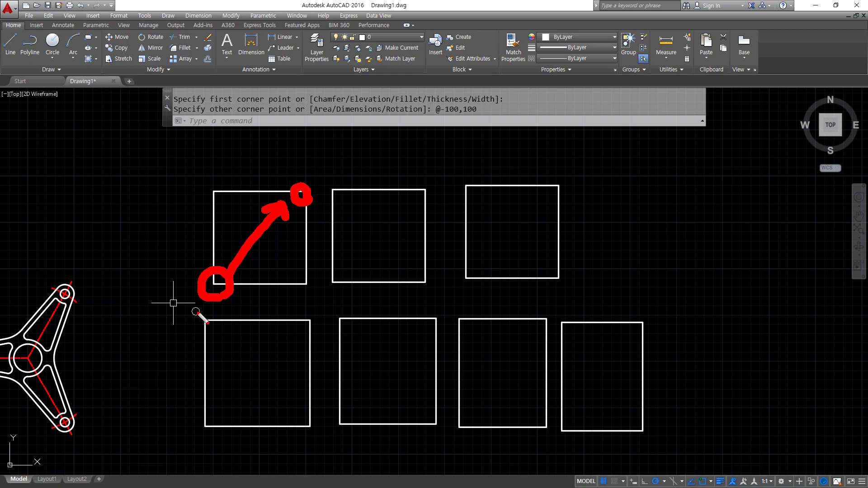
{"action": "key", "text": "e"}
{"action": "mouse_move", "coordinate": [208, 302]}
{"action": "left_mouse_down"}
{"action": "mouse_move", "coordinate": [186, 214]}
{"action": "mouse_move", "coordinate": [533, 184]}
{"action": "mouse_move", "coordinate": [539, 314]}
{"action": "mouse_move", "coordinate": [207, 316]}
{"action": "left_mouse_up"}
{"action": "key", "text": "Escape"}
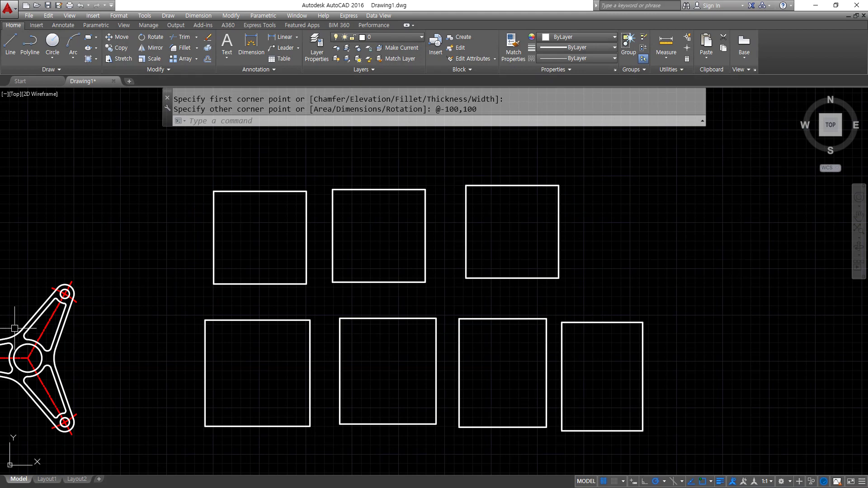
Delete all the practice rectangles in both rows, keeping the three-armed plate
{"action": "left_click", "coordinate": [617, 362]}
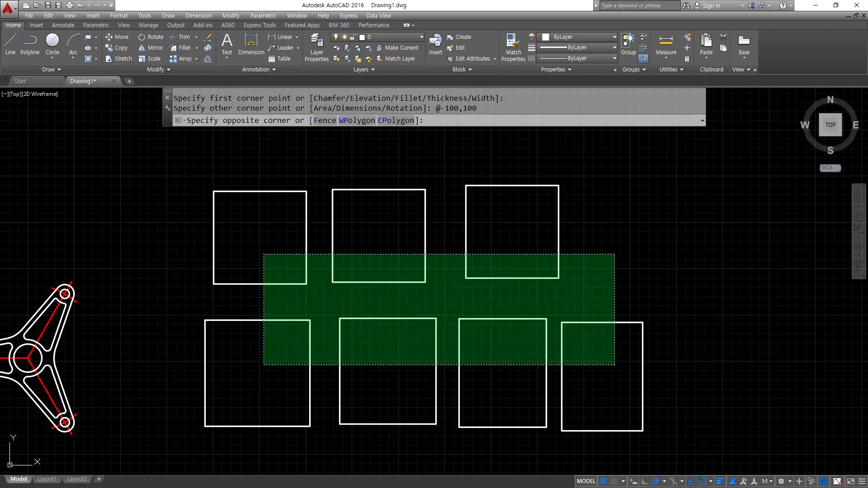
{"action": "left_click", "coordinate": [264, 254]}
{"action": "key", "text": "Delete"}
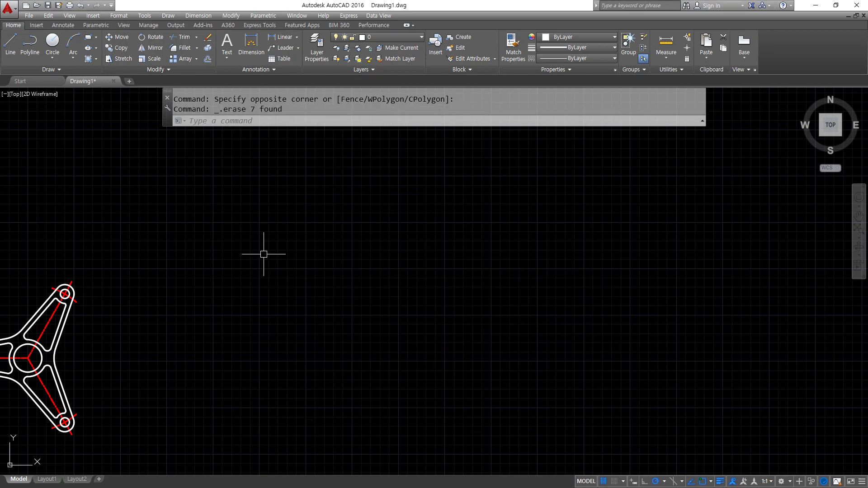
{"action": "type", "text": "rec"}
{"action": "key", "text": "Return"}
{"action": "left_click", "coordinate": [214, 399]}
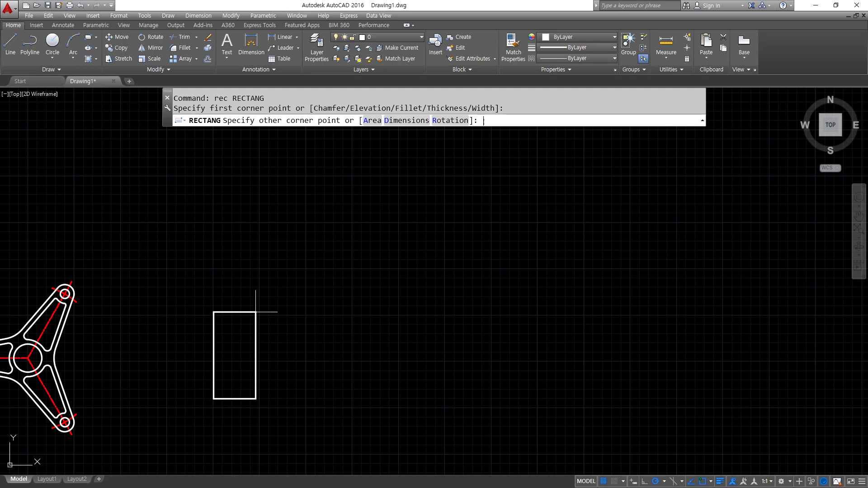
{"action": "type", "text": "@420,297"}
{"action": "key", "text": "Return"}
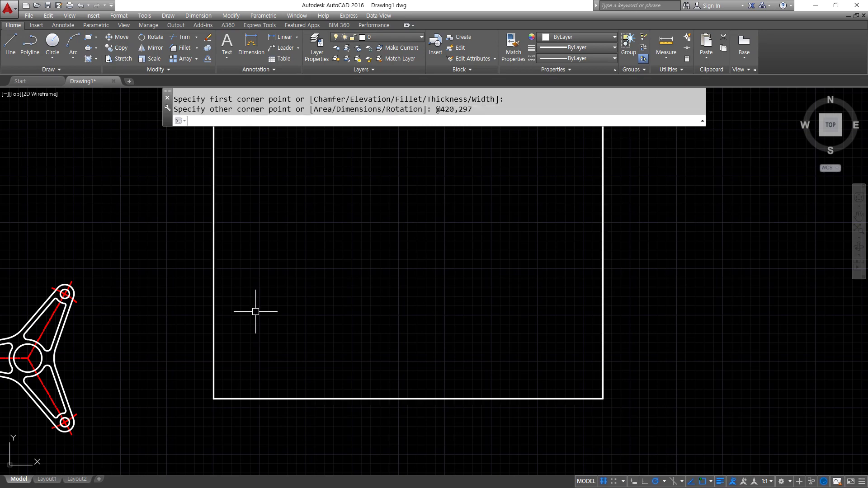
{"action": "middle_click_drag", "start_coordinate": [256, 311], "coordinate": [179, 330]}
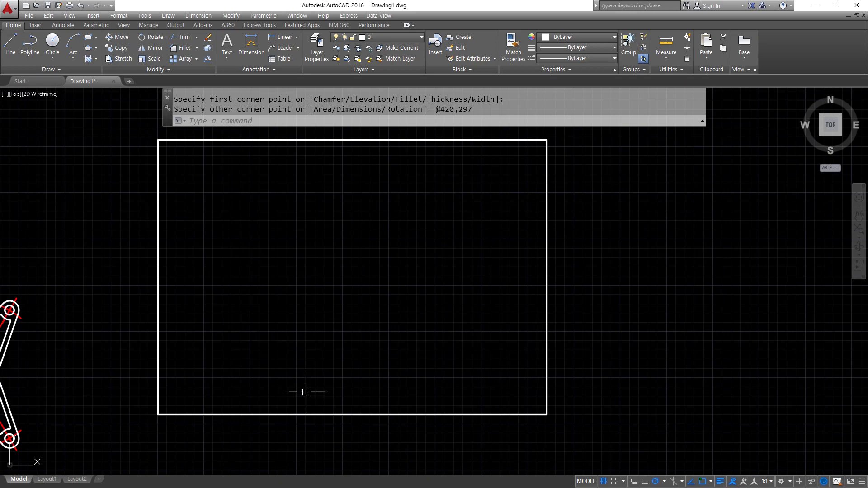
{"action": "mouse_move", "coordinate": [306, 392]}
{"action": "middle_mouse_down"}
{"action": "mouse_move", "coordinate": [253, 363]}
{"action": "mouse_move", "coordinate": [172, 353]}
{"action": "middle_mouse_up"}
{"action": "type", "text": "rec"}
{"action": "key", "text": "Return"}
{"action": "left_click", "coordinate": [419, 391]}
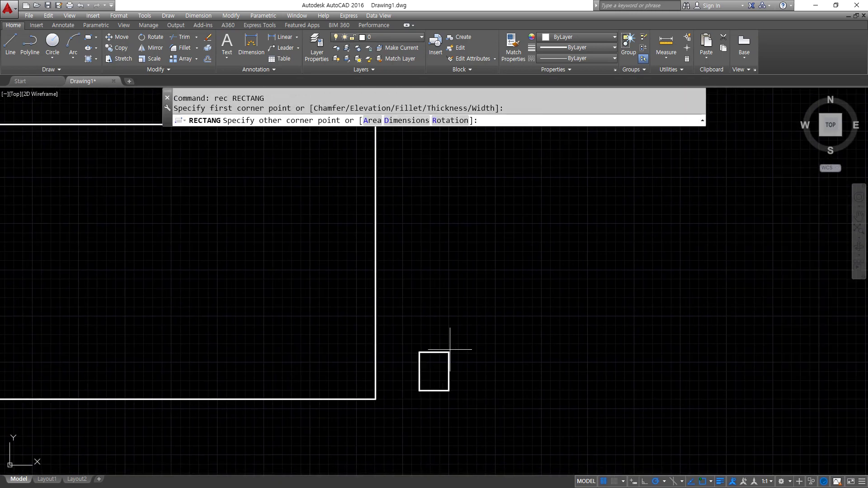
{"action": "type", "text": "@29"}
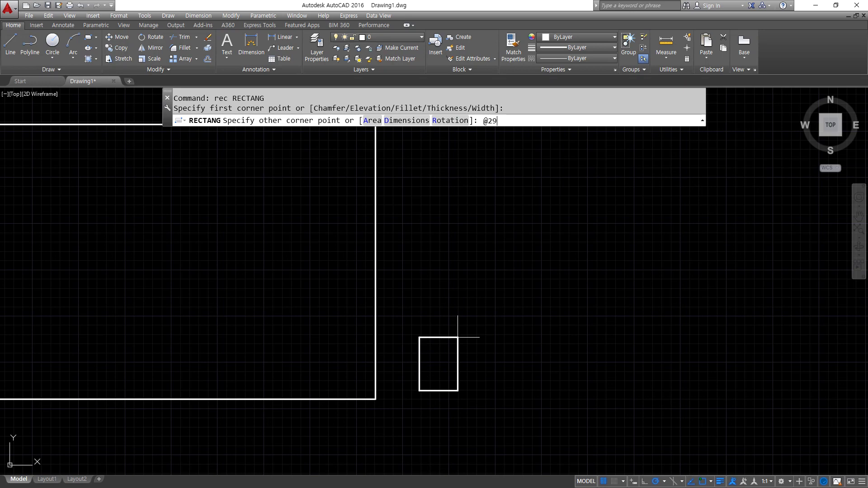
{"action": "type", "text": "7,210"}
{"action": "key", "text": "Return"}
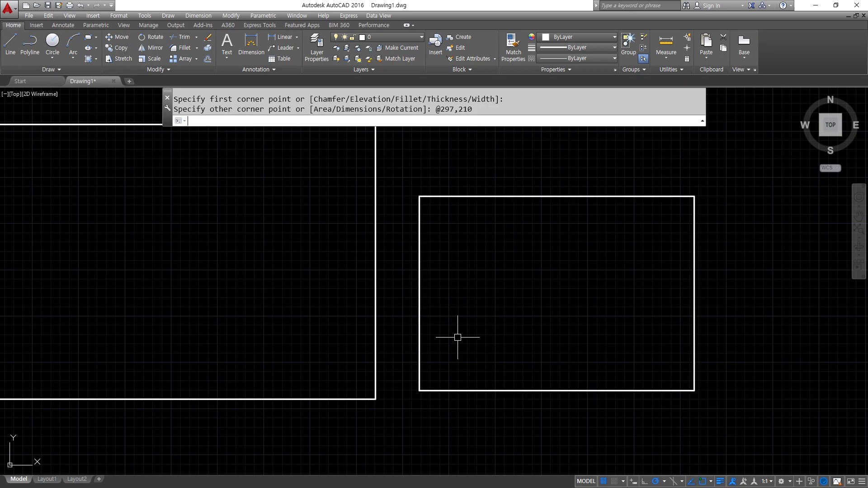
{"action": "scroll", "coordinate": [465, 312], "scroll_direction": "down", "scroll_amount": 2}
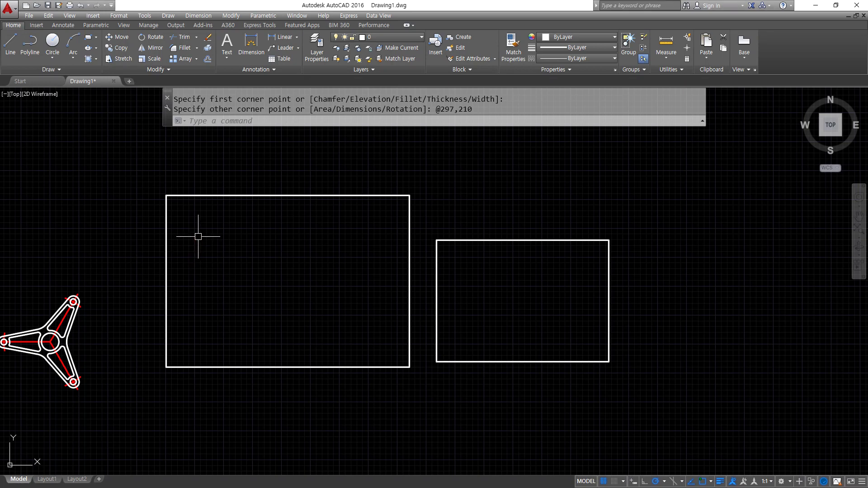
Offset both sheet rectangles inward by 10
{"action": "type", "text": "offset"}
{"action": "key", "text": "Return"}
{"action": "type", "text": "10"}
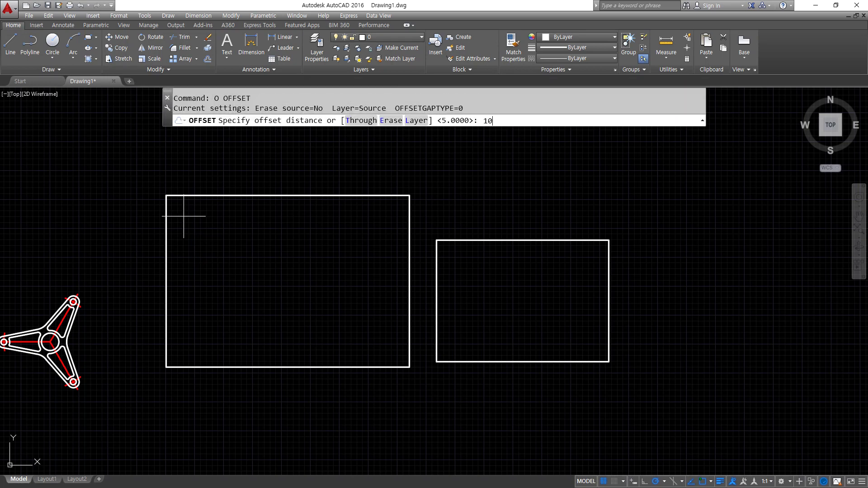
{"action": "key", "text": "Return"}
{"action": "left_click", "coordinate": [220, 196]}
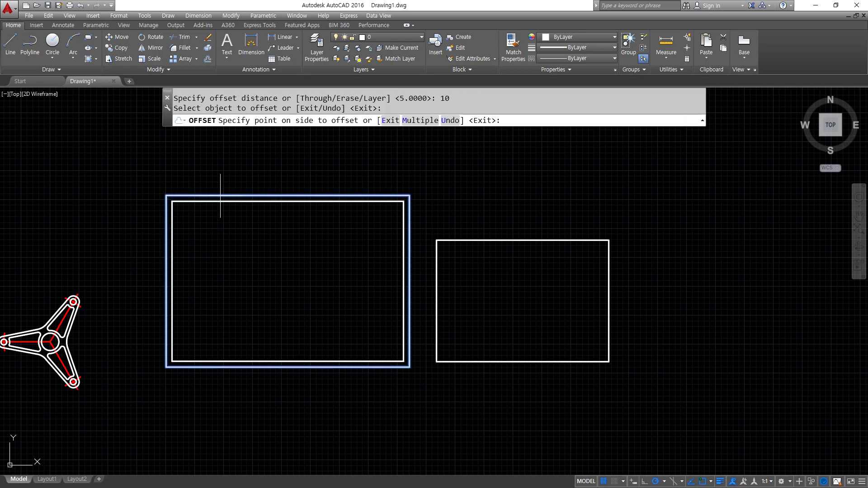
{"action": "left_click", "coordinate": [229, 242]}
{"action": "left_click", "coordinate": [464, 242]}
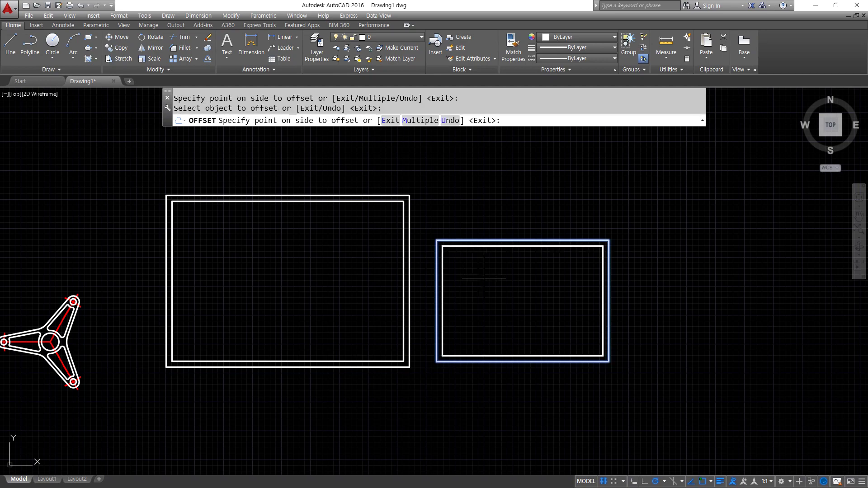
{"action": "left_click", "coordinate": [479, 279]}
{"action": "key", "text": "Return"}
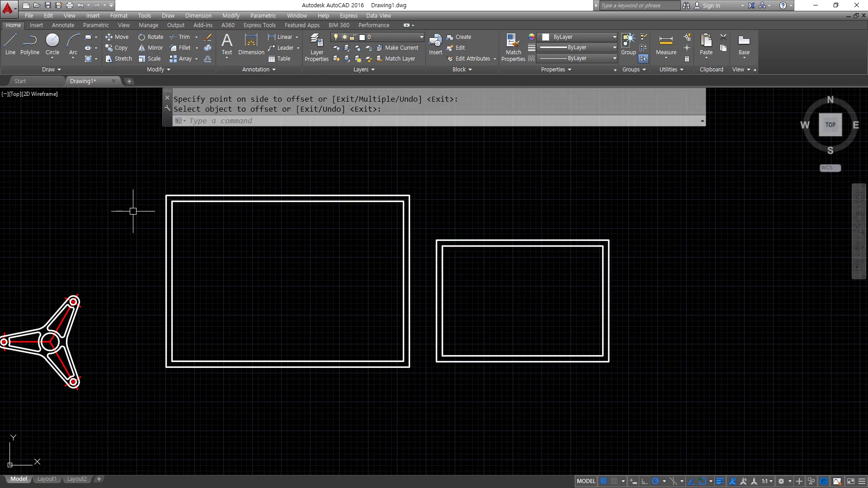
Set the global width of the larger sheet's inner border polyline to 1 in its properties
{"action": "scroll", "coordinate": [167, 209], "scroll_direction": "up", "scroll_amount": 8}
{"action": "middle_click_drag", "start_coordinate": [213, 209], "coordinate": [255, 257]}
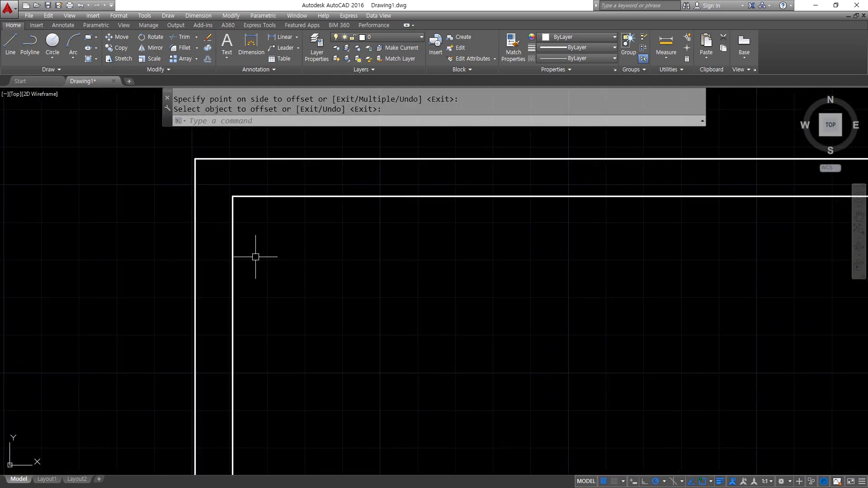
{"action": "key", "text": "ctrl+1"}
{"action": "left_click", "coordinate": [254, 218]}
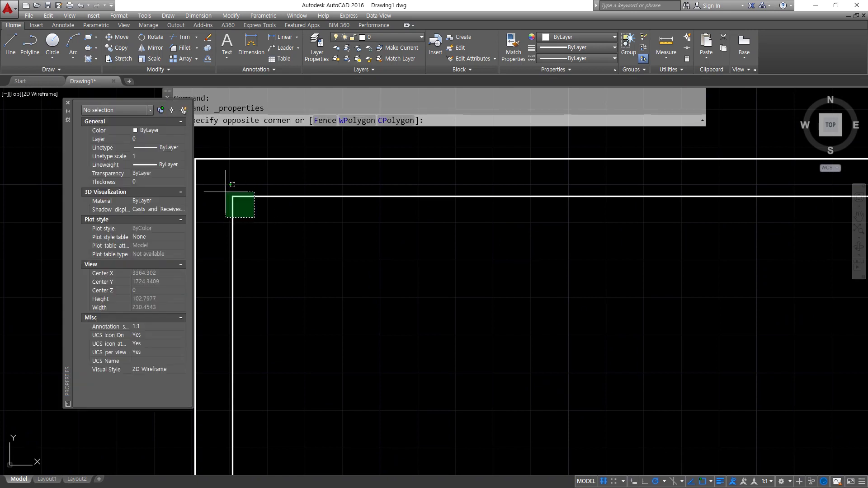
{"action": "left_click", "coordinate": [226, 191]}
{"action": "left_click_drag", "start_coordinate": [66, 187], "coordinate": [32, 184]}
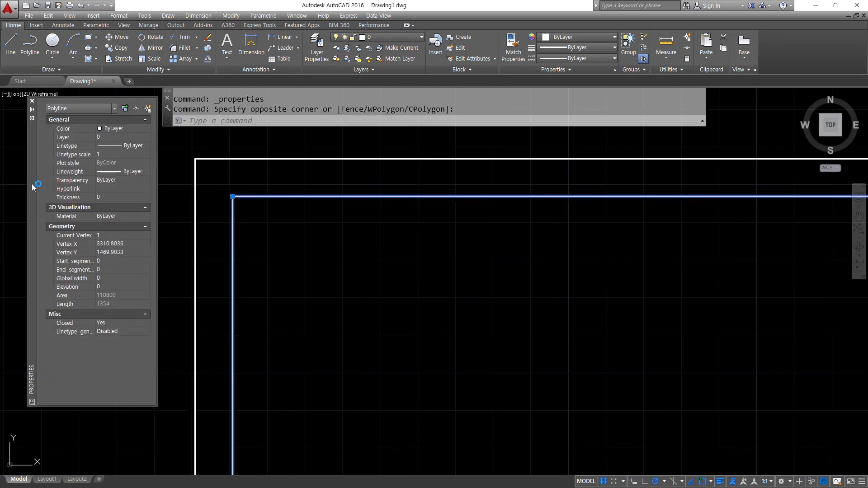
{"action": "key", "text": "super+plus"}
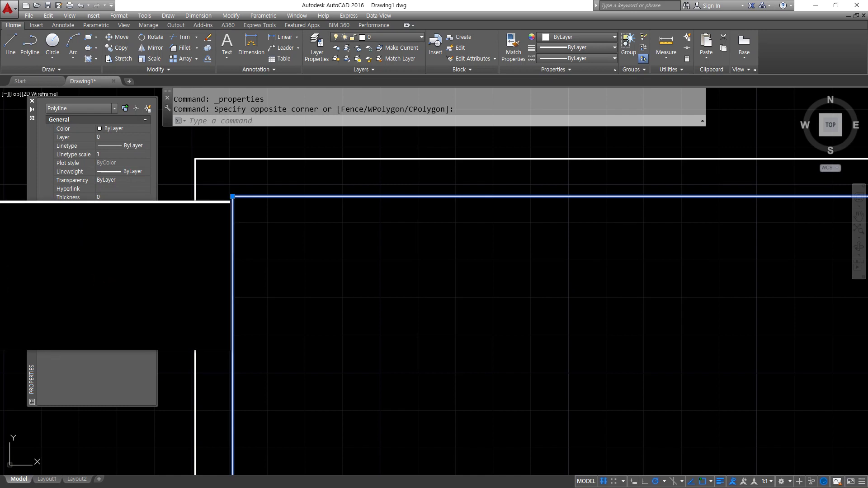
{"action": "key", "text": "Return"}
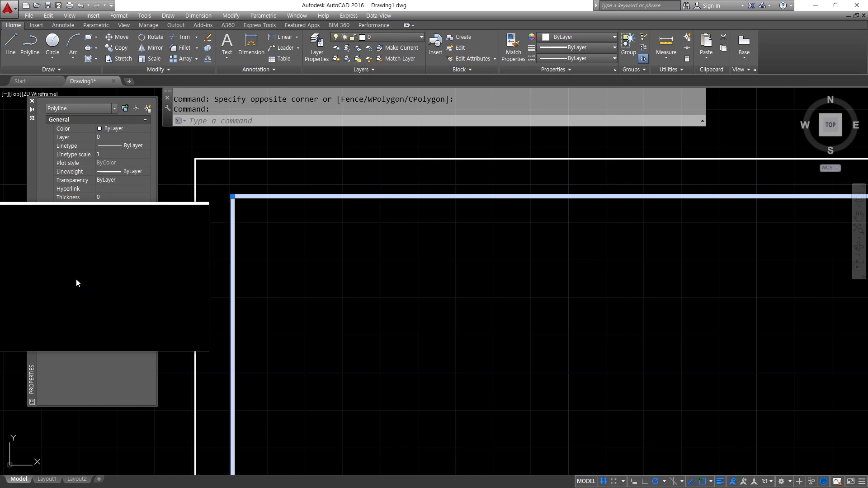
{"action": "key", "text": "super+Escape"}
Examine the larger sheet's inner border width up close and against the whole sheet
{"action": "scroll", "coordinate": [210, 176], "scroll_direction": "up", "scroll_amount": 4}
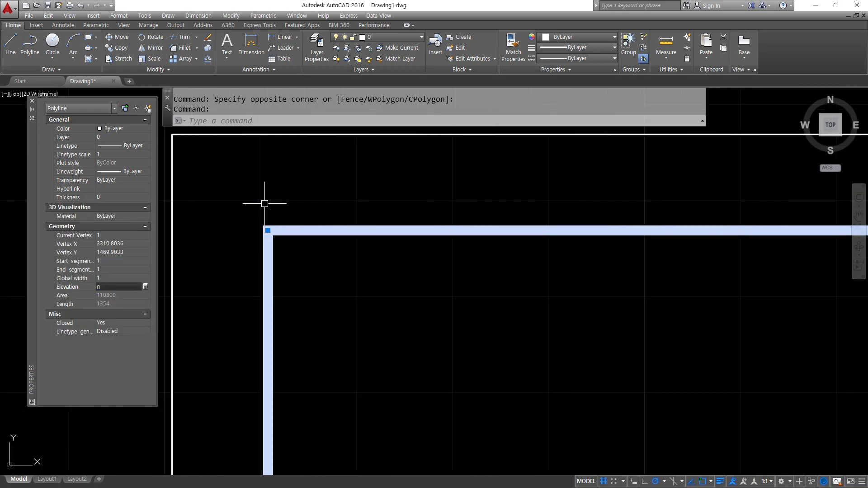
{"action": "middle_click_drag", "start_coordinate": [264, 204], "coordinate": [301, 234]}
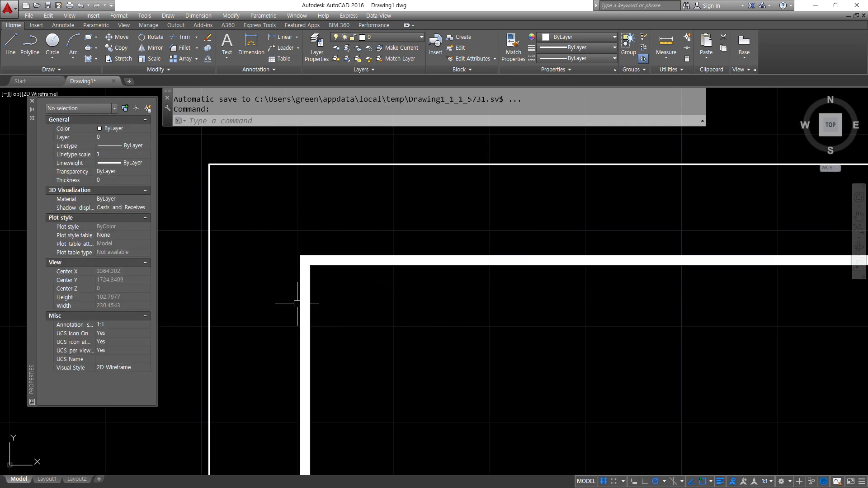
{"action": "scroll", "coordinate": [327, 322], "scroll_direction": "down", "scroll_amount": 5}
{"action": "scroll", "coordinate": [451, 354], "scroll_direction": "down", "scroll_amount": 1}
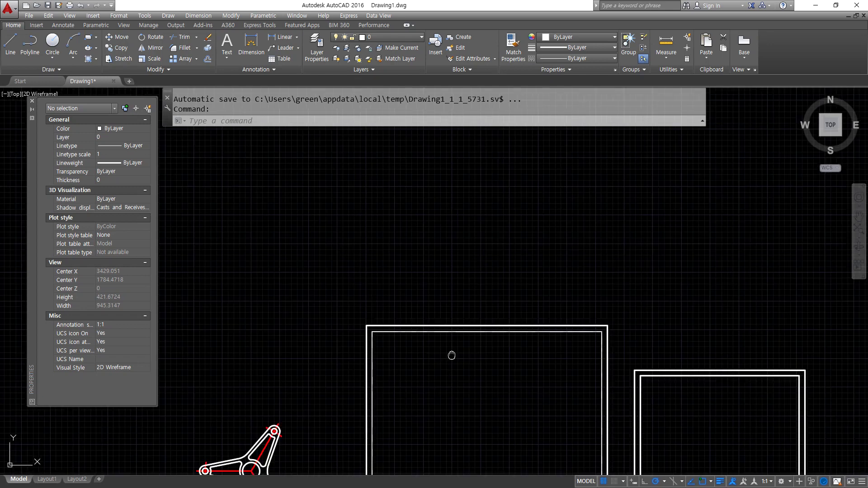
{"action": "middle_click_drag", "start_coordinate": [452, 355], "coordinate": [383, 224]}
{"action": "scroll", "coordinate": [315, 203], "scroll_direction": "up", "scroll_amount": 4}
{"action": "scroll", "coordinate": [255, 195], "scroll_direction": "up", "scroll_amount": 4}
{"action": "scroll", "coordinate": [343, 219], "scroll_direction": "up", "scroll_amount": 4}
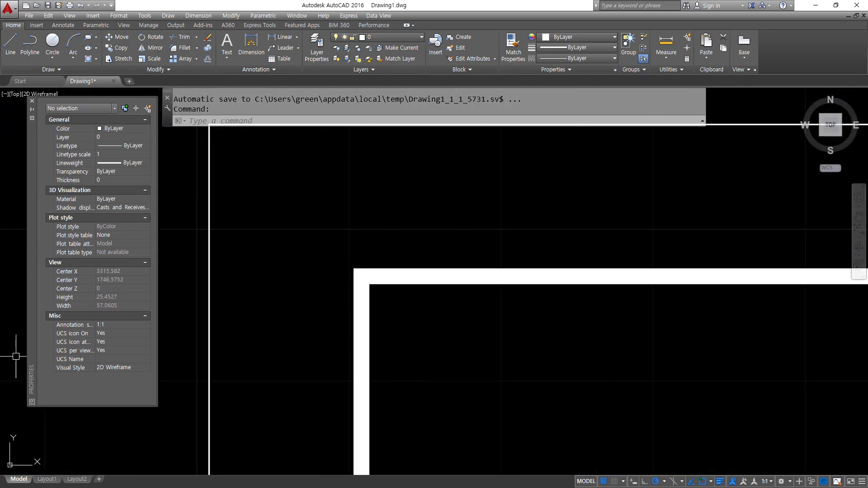
Switch to the Notepad notes and add the line "테두리선은" below the note on giving lines a width
{"action": "key", "text": "alt+Tab"}
{"action": "scroll", "coordinate": [301, 299], "scroll_direction": "down", "scroll_amount": 1}
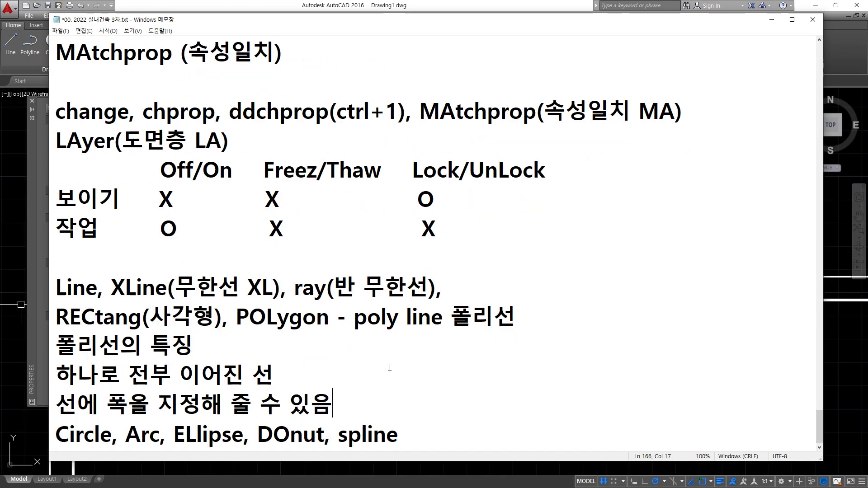
{"action": "key", "text": "Down"}
{"action": "key", "text": "Home"}
{"action": "key", "text": "shift+End"}
{"action": "key", "text": "Delete"}
{"action": "type", "text": "xp"}
{"action": "key", "text": "BackSpace"}
{"action": "key", "text": "BackSpace"}
{"action": "key", "text": "Hangul"}
{"action": "type", "text": "테두리"}
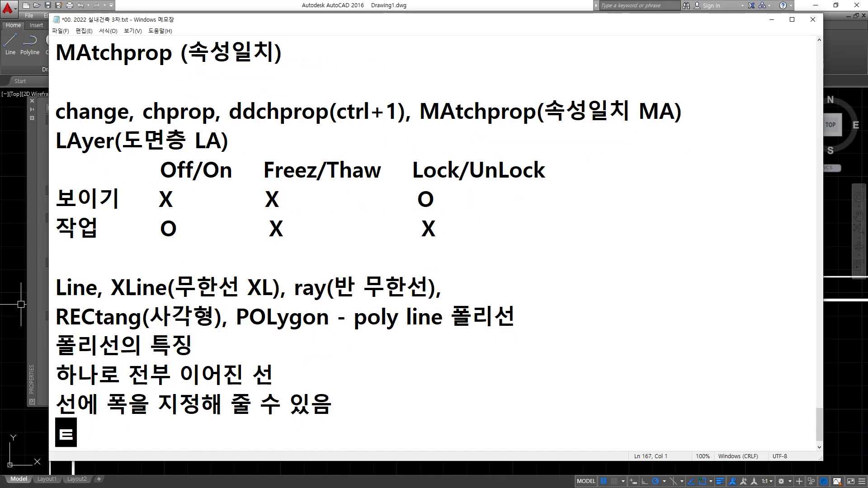
{"action": "type", "text": "선은"}
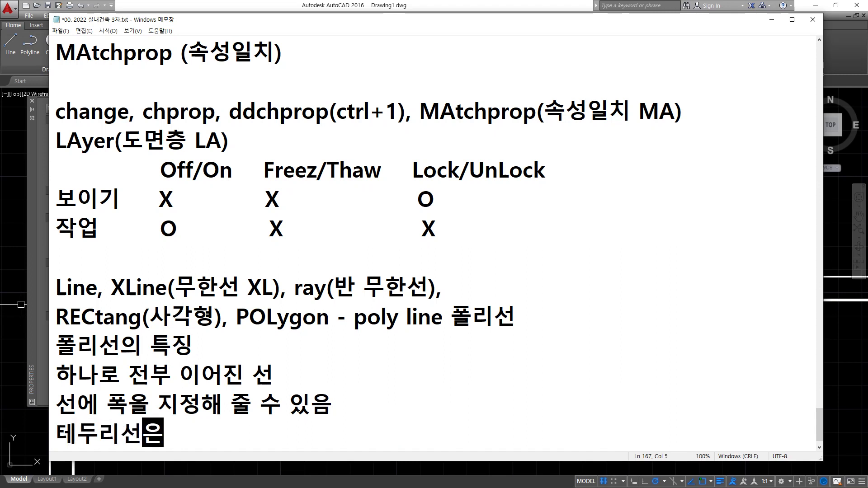
{"action": "key", "text": "Return"}
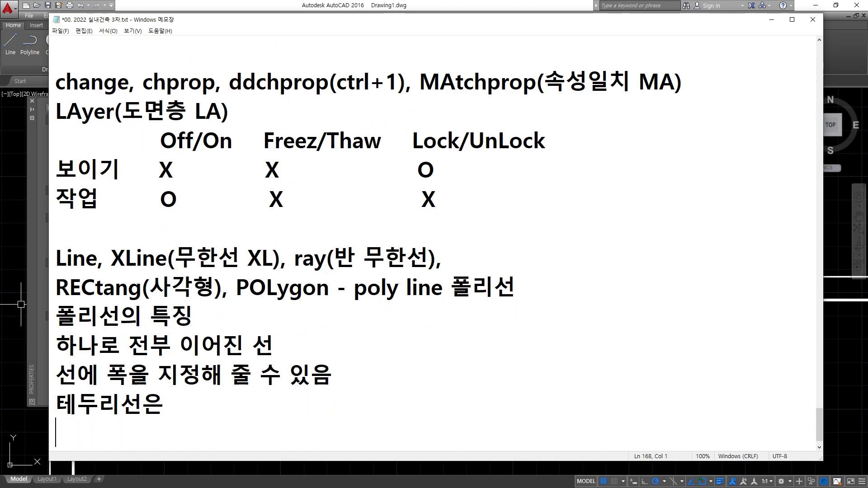
Add the border distances "A0, A1 20mm" and "A2 이하 10mm" on separate lines under the border heading
{"action": "type", "text": "A0, A1 20mm"}
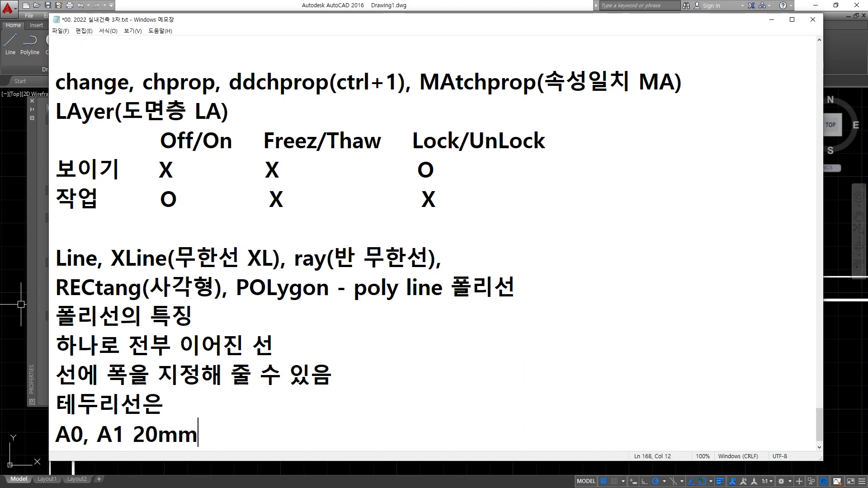
{"action": "key", "text": "Return"}
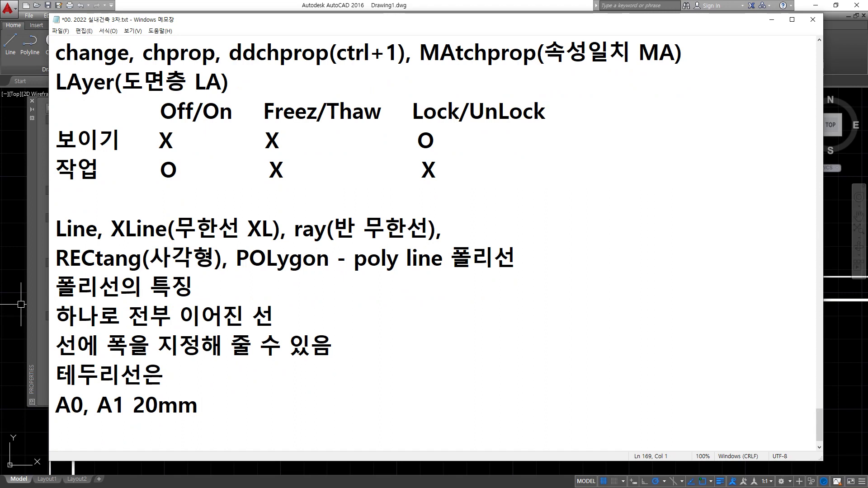
{"action": "type", "text": "A2 이하 100"}
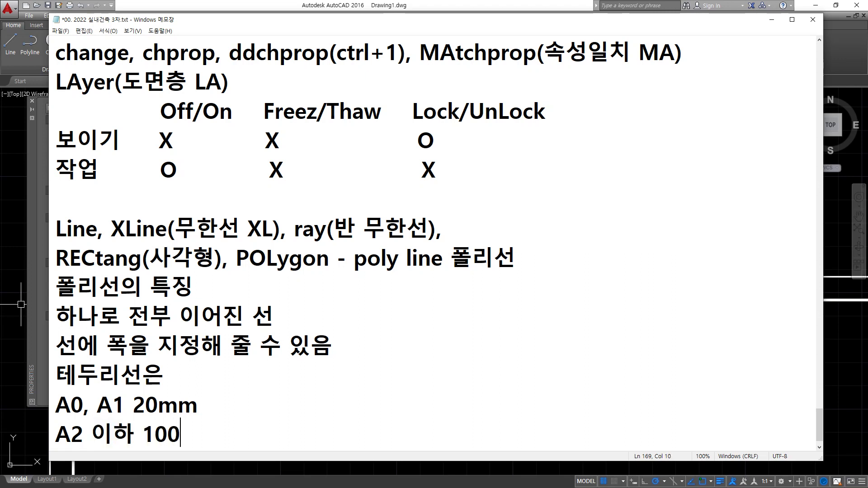
{"action": "key", "text": "BackSpace"}
{"action": "type", "text": "mm"}
{"action": "key", "text": "Return"}
Add the A4 border distance as "A4 10, 5mm" below the A2 line
{"action": "type", "text": "A4 "}
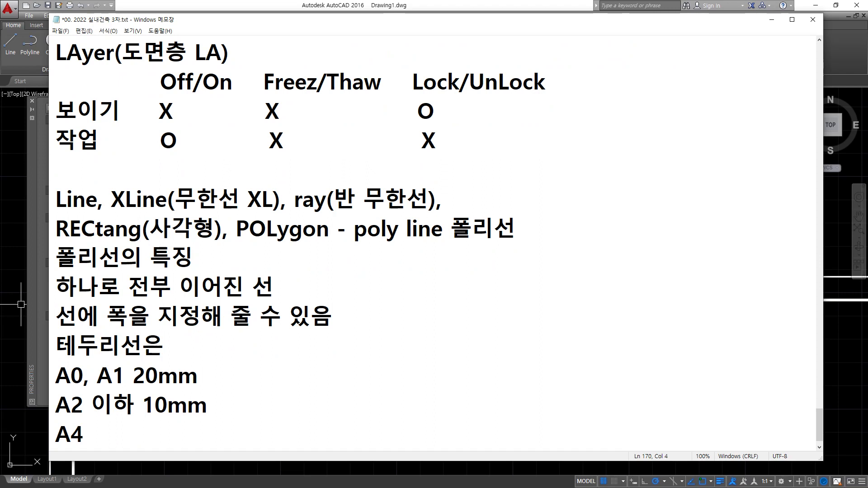
{"action": "type", "text": "5mm"}
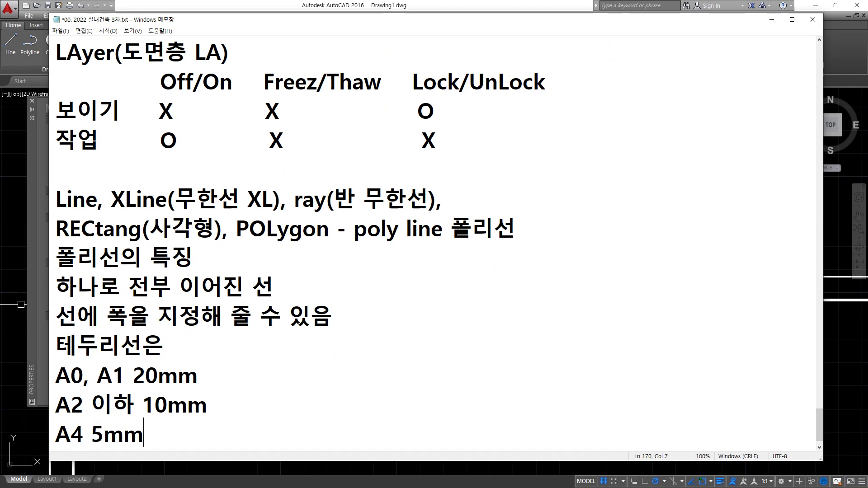
{"action": "key", "text": "Left"}
{"action": "key", "text": "Left"}
{"action": "key", "text": "Left"}
{"action": "type", "text": "10,"}
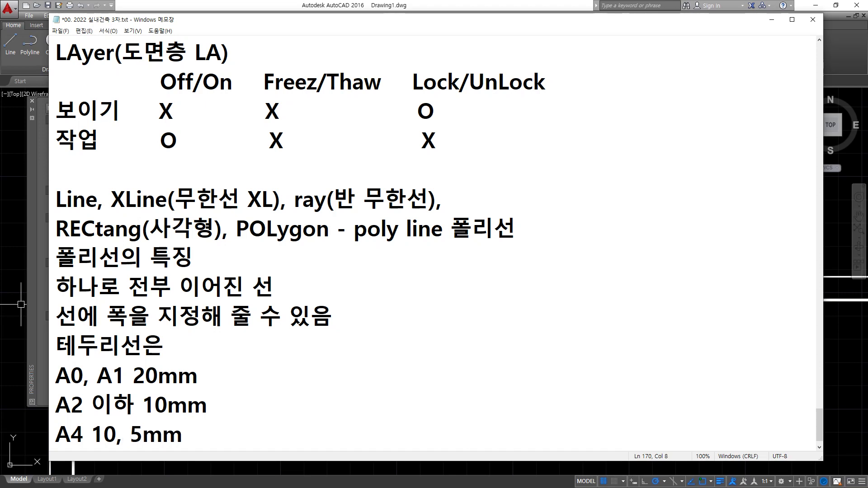
{"action": "key", "text": "End"}
Add the binding margin note "제본하기위해서 왼쪽만 25mm" on a new line below the A4 entry
{"action": "key", "text": "Return"}
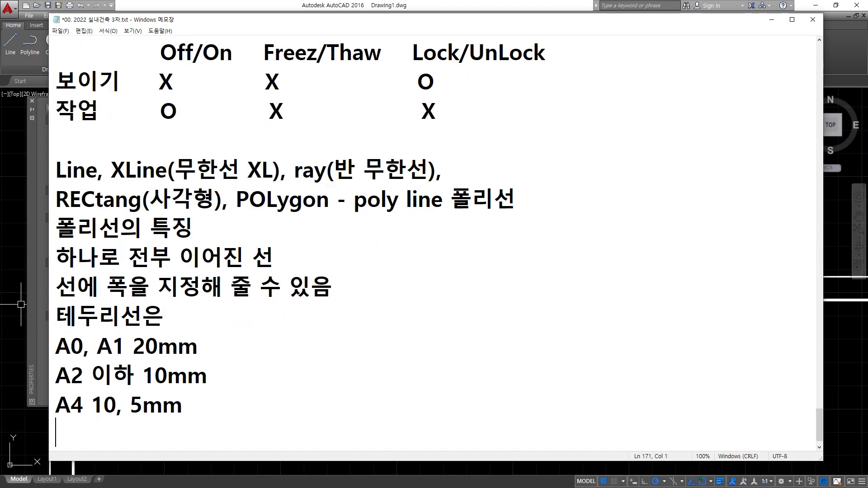
{"action": "type", "text": "제보ㄴ하기위"}
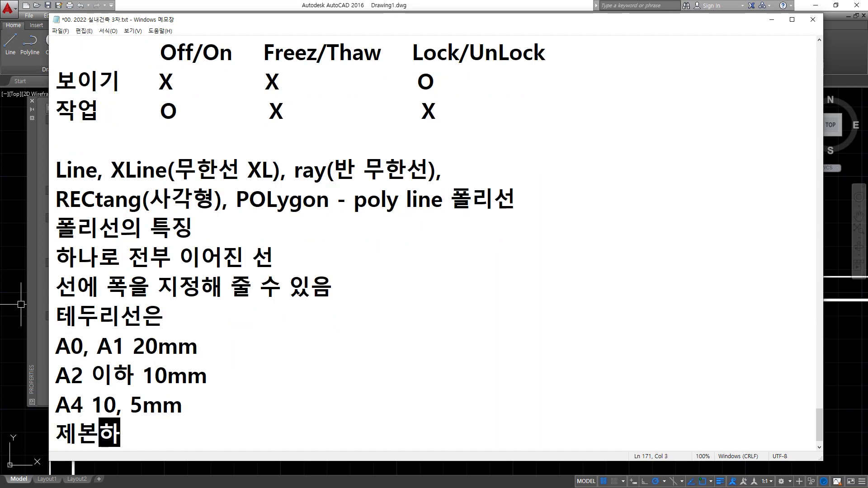
{"action": "type", "text": "해서"}
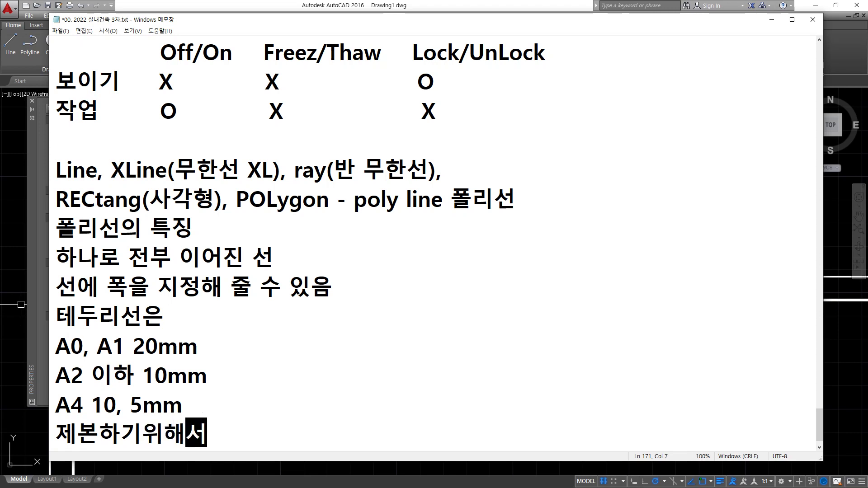
{"action": "type", "text": " 왼쪽만 25mm"}
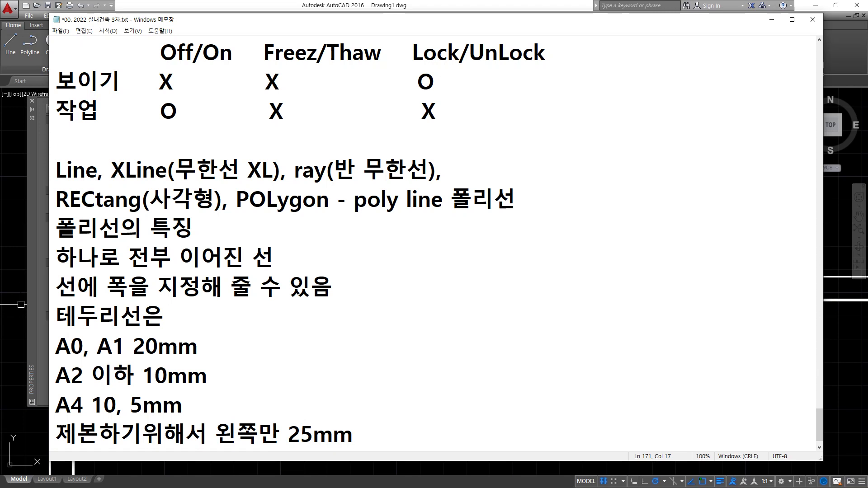
Reword the start of the binding margin note so the line reads "제본할 때 왼쪽만 25mm"
{"action": "key", "text": "Left"}
{"action": "key", "text": "Left"}
{"action": "key", "text": "Left"}
{"action": "key", "text": "Left"}
{"action": "key", "text": "Left"}
{"action": "key", "text": "Left"}
{"action": "key", "text": "Left"}
{"action": "key", "text": "Left"}
{"action": "key", "text": "BackSpace"}
{"action": "key", "text": "BackSpace"}
{"action": "key", "text": "BackSpace"}
{"action": "key", "text": "BackSpace"}
{"action": "key", "text": "BackSpace"}
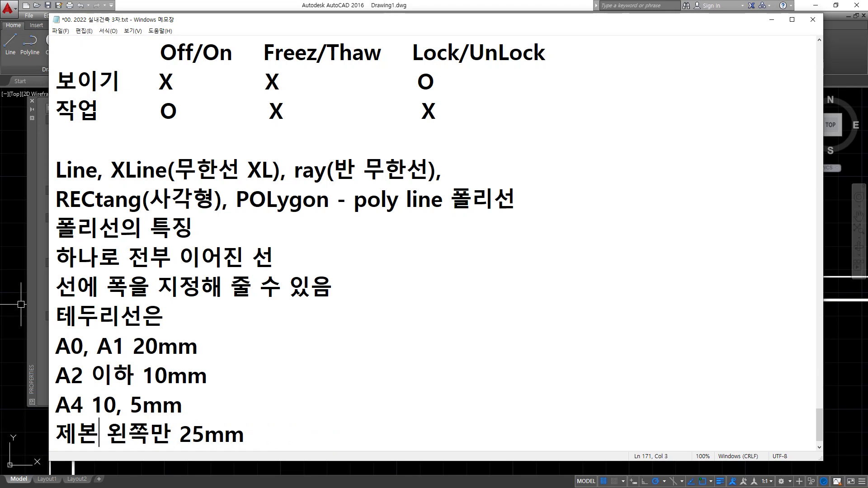
{"action": "type", "text": "할 때"}
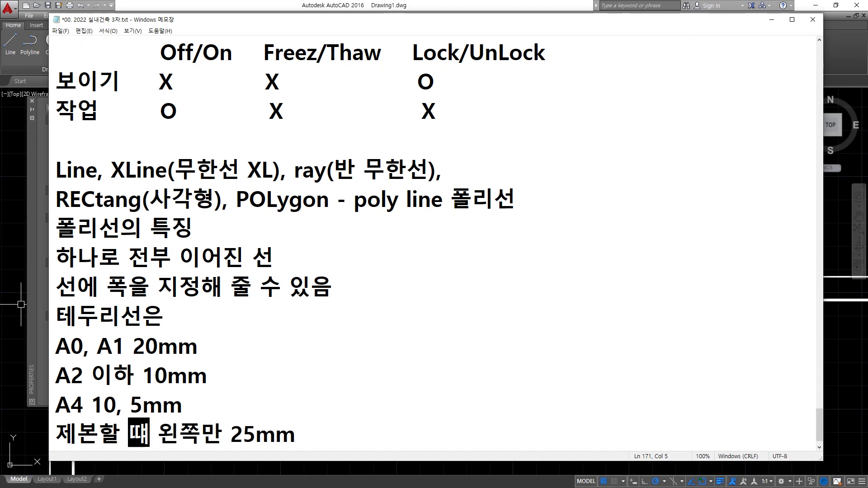
{"action": "key", "text": "BackSpace"}
{"action": "key", "text": "BackSpace"}
{"action": "type", "text": "E"}
{"action": "key", "text": "BackSpace"}
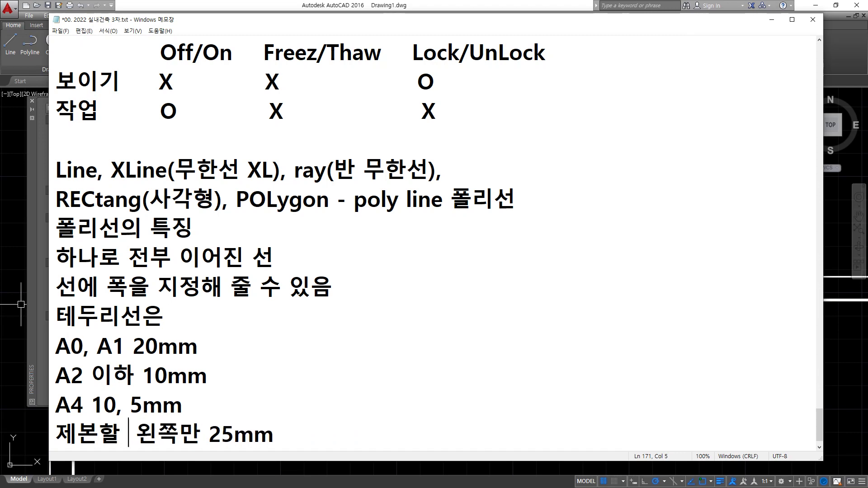
{"action": "type", "text": "Eo"}
{"action": "key", "text": "BackSpace"}
{"action": "key", "text": "BackSpace"}
{"action": "key", "text": "Hangul"}
{"action": "type", "text": "때"}
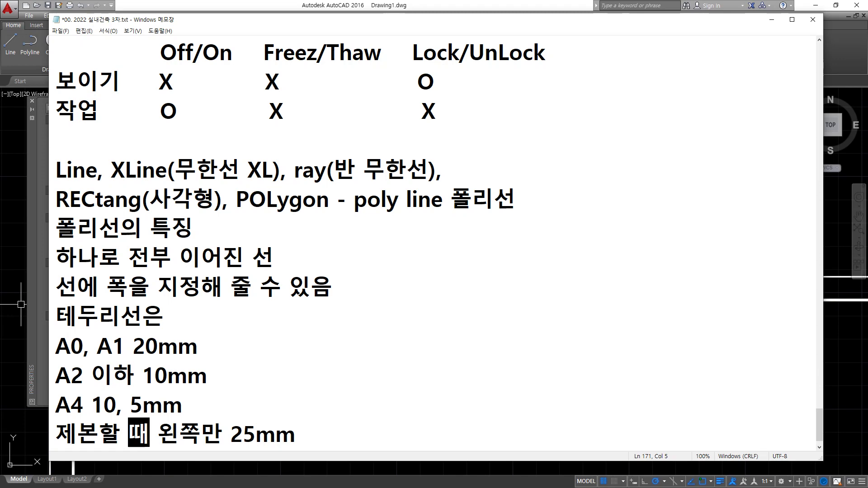
Switch back to AutoCAD and examine the larger sheet's border spacing and line width at its upper-left corner
{"action": "key", "text": "alt+Tab"}
{"action": "scroll", "coordinate": [473, 344], "scroll_direction": "down", "scroll_amount": 3}
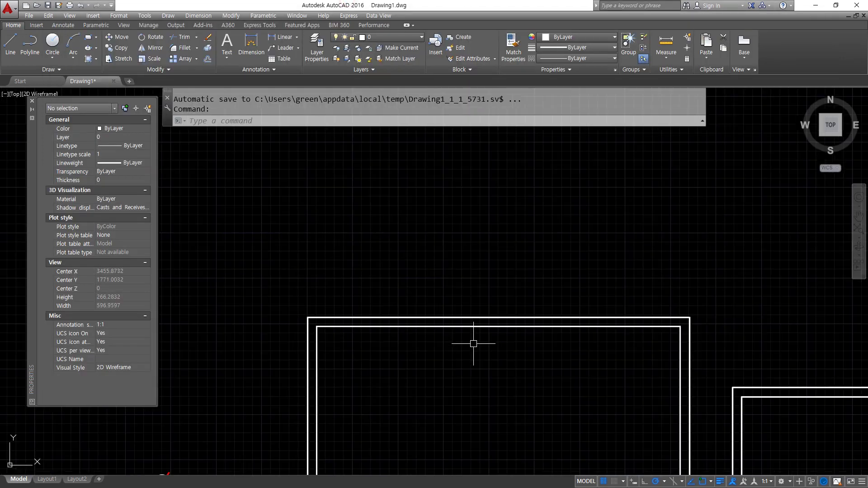
{"action": "mouse_move", "coordinate": [473, 343]}
{"action": "middle_mouse_down"}
{"action": "mouse_move", "coordinate": [481, 363]}
{"action": "mouse_move", "coordinate": [384, 233]}
{"action": "middle_mouse_up"}
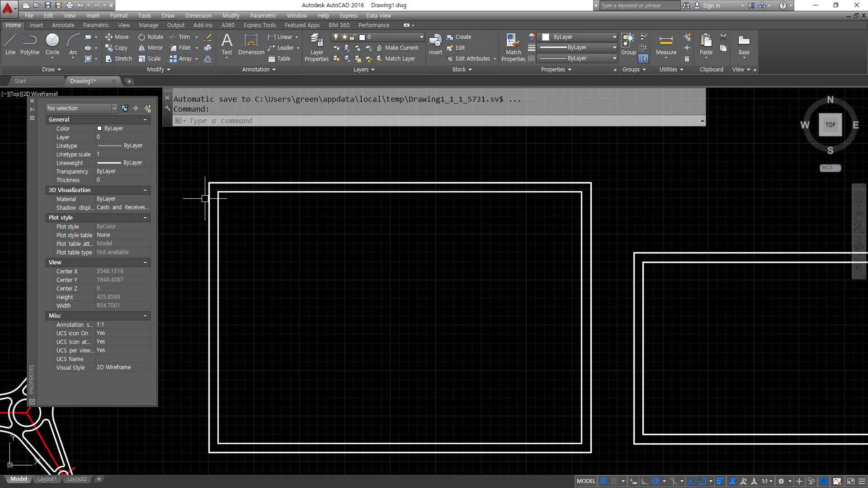
{"action": "scroll", "coordinate": [208, 194], "scroll_direction": "up", "scroll_amount": 7}
{"action": "middle_click_drag", "start_coordinate": [222, 172], "coordinate": [262, 291]}
{"action": "scroll", "coordinate": [262, 262], "scroll_direction": "up", "scroll_amount": 4}
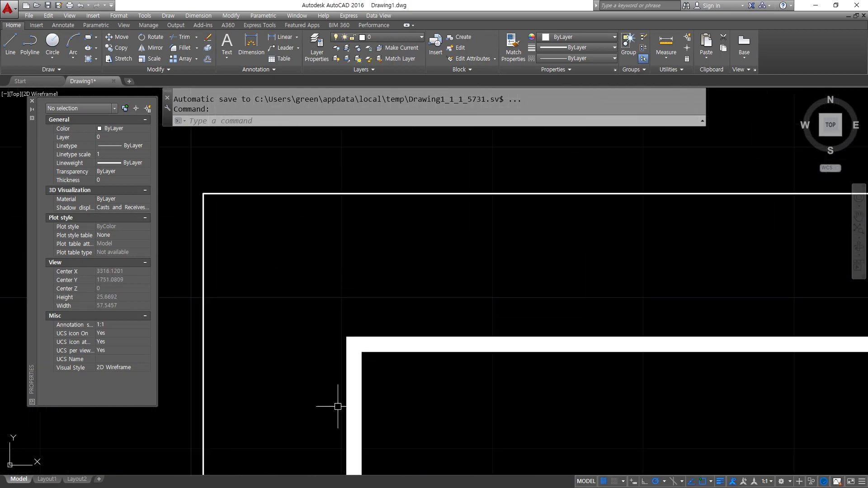
{"action": "scroll", "coordinate": [396, 365], "scroll_direction": "down", "scroll_amount": 8}
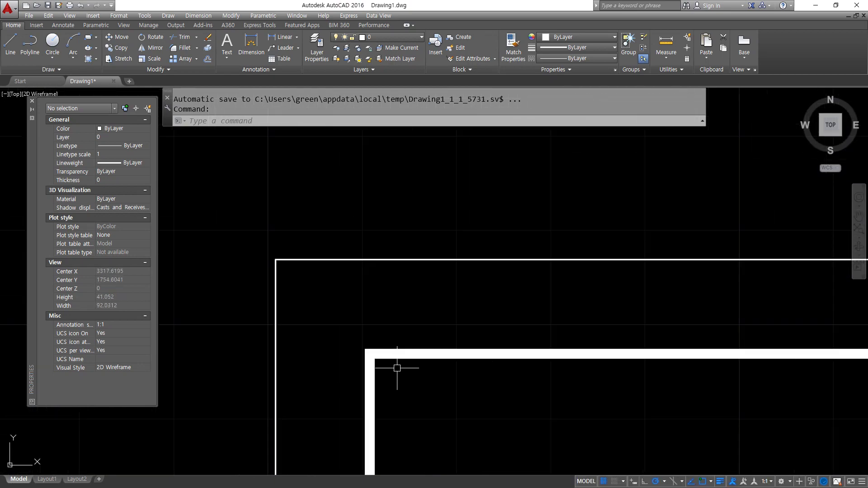
{"action": "scroll", "coordinate": [415, 368], "scroll_direction": "down", "scroll_amount": 2}
Set the global width of the smaller sheet's inner border polyline to 1 in its properties
{"action": "scroll", "coordinate": [450, 287], "scroll_direction": "up", "scroll_amount": 12}
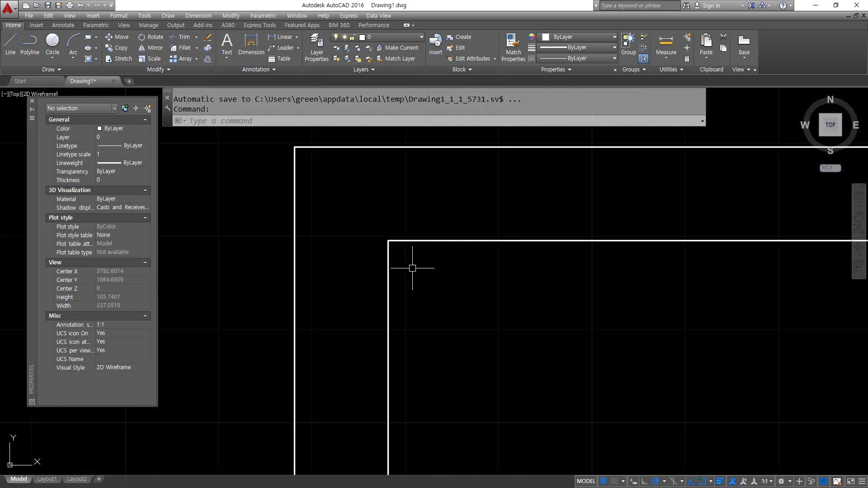
{"action": "left_click", "coordinate": [394, 245]}
{"action": "left_click", "coordinate": [333, 186]}
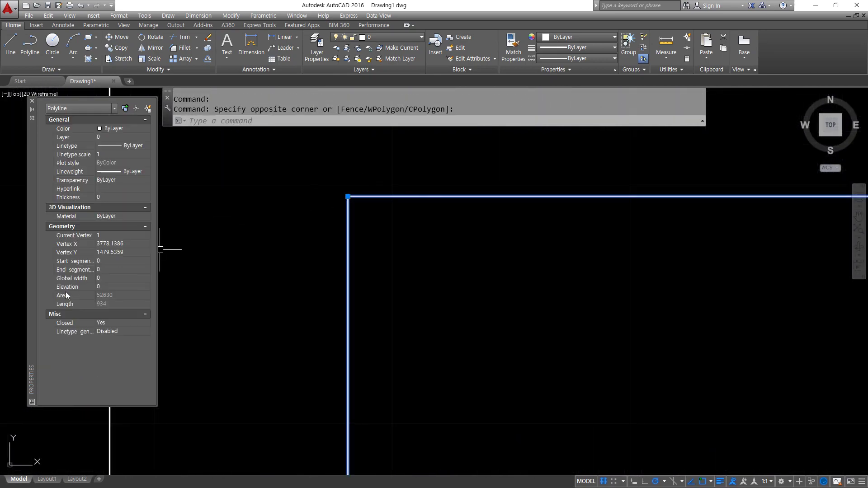
{"action": "left_click", "coordinate": [100, 277]}
{"action": "type", "text": "1"}
{"action": "key", "text": "Return"}
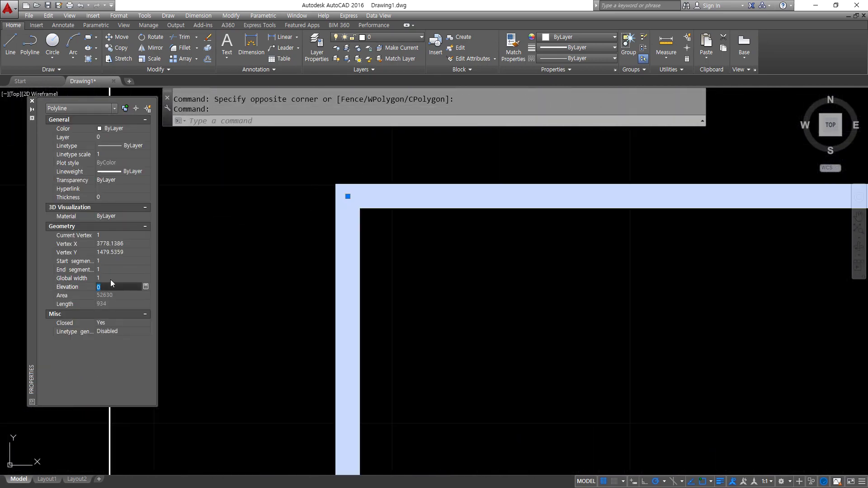
{"action": "key", "text": "Escape"}
{"action": "middle_click_drag", "start_coordinate": [286, 213], "coordinate": [336, 289]}
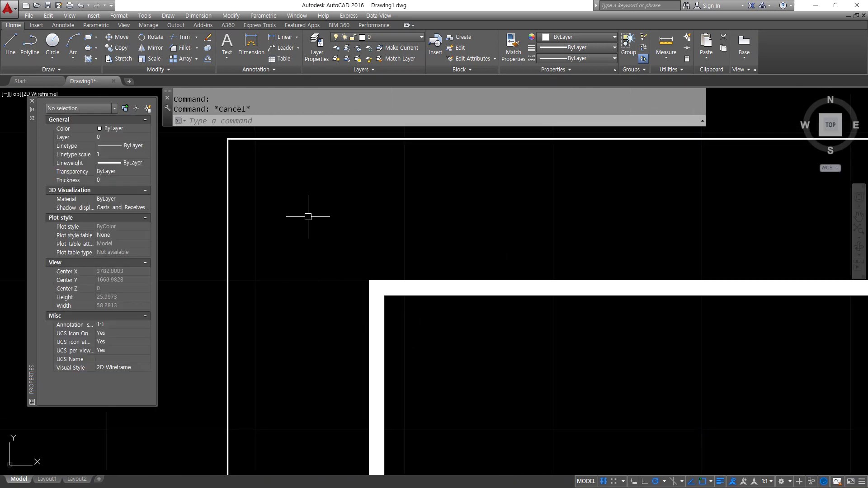
Draw a tall rectangle with RECTANG to the right of the smaller sheet, using a line width of 10
{"action": "scroll", "coordinate": [254, 225], "scroll_direction": "down", "scroll_amount": 10}
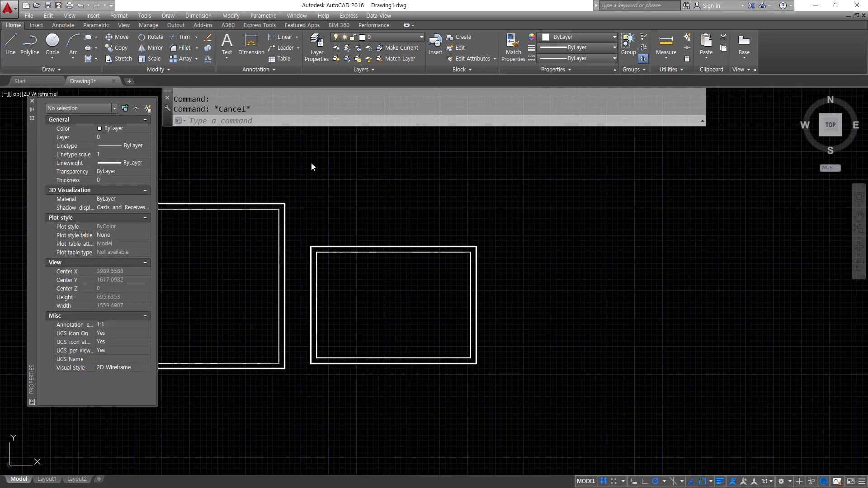
{"action": "type", "text": "rec"}
{"action": "key", "text": "Return"}
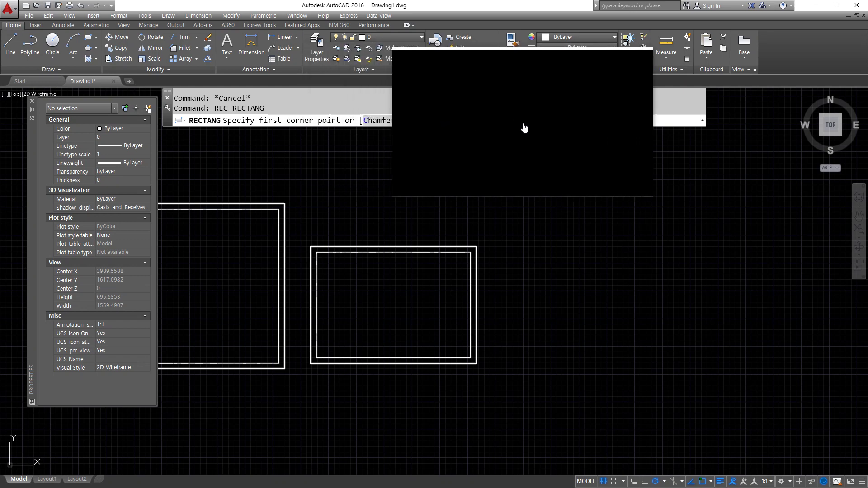
{"action": "type", "text": "w"}
{"action": "key", "text": "Return"}
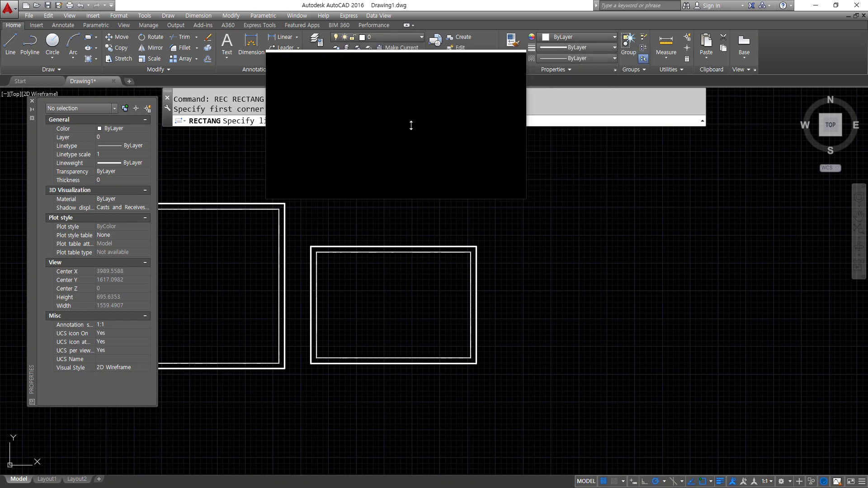
{"action": "key", "text": "Return"}
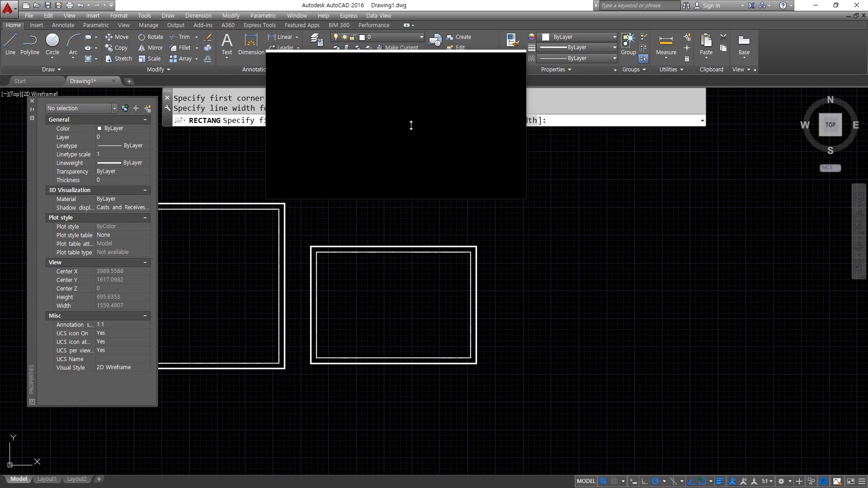
{"action": "left_click", "coordinate": [520, 355]}
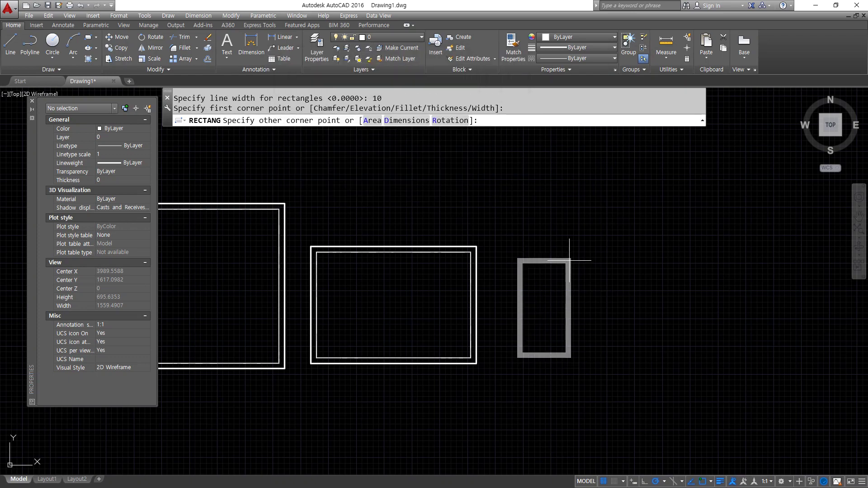
{"action": "left_click", "coordinate": [589, 256]}
{"action": "scroll", "coordinate": [545, 276], "scroll_direction": "up", "scroll_amount": 2}
{"action": "middle_click_drag", "start_coordinate": [543, 297], "coordinate": [500, 296]}
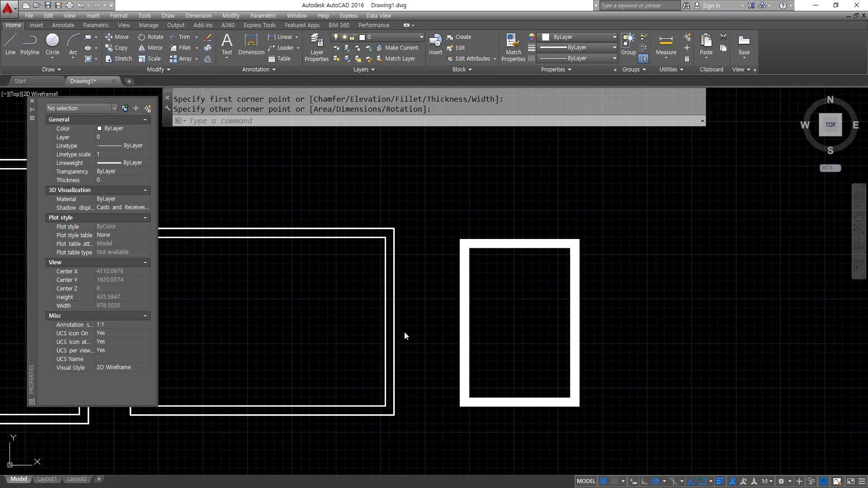
Reset the RECTANG line width to 0 and draw another tall rectangle to the right of the thick one
{"action": "key", "text": "Return"}
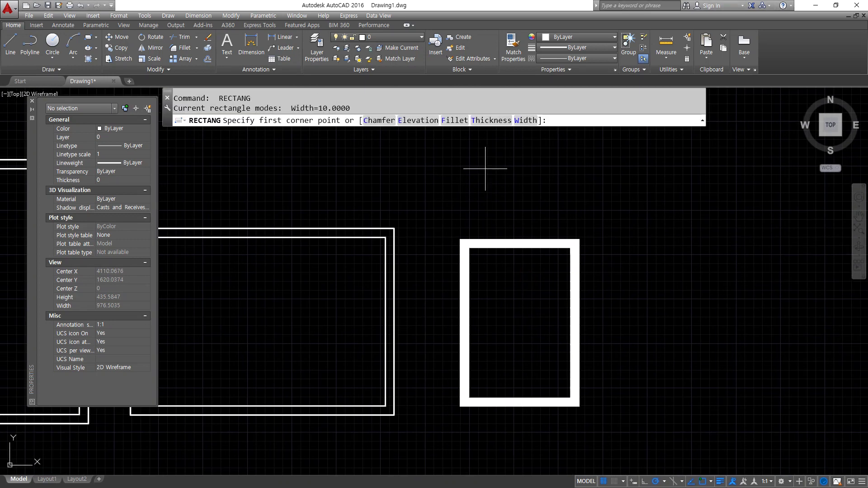
{"action": "left_click", "coordinate": [513, 121]}
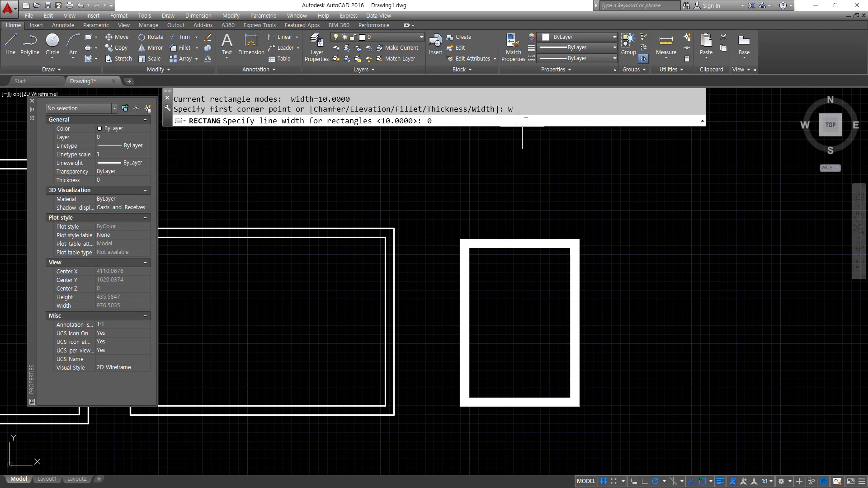
{"action": "type", "text": "0"}
{"action": "key", "text": "Return"}
{"action": "left_click", "coordinate": [622, 238]}
{"action": "left_click", "coordinate": [733, 406]}
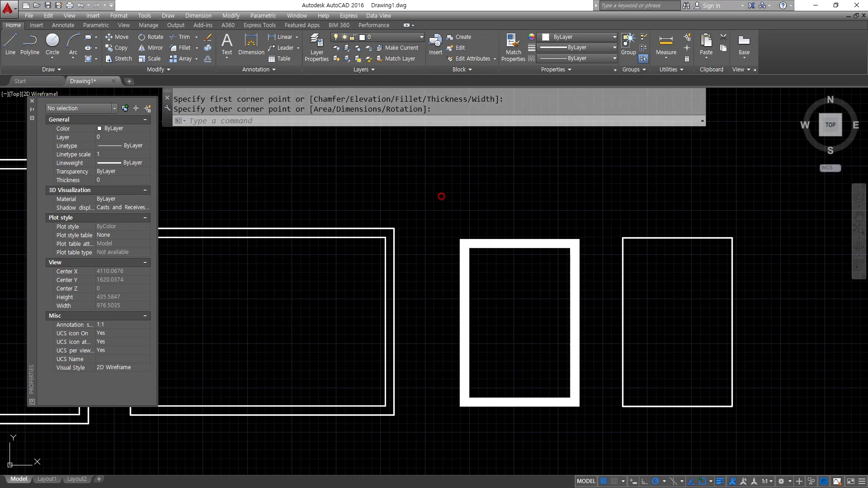
Switch to the Notepad notes and add the lines "Fillet" and "CHAmfer" below the 25mm binding note
{"action": "key", "text": "Return"}
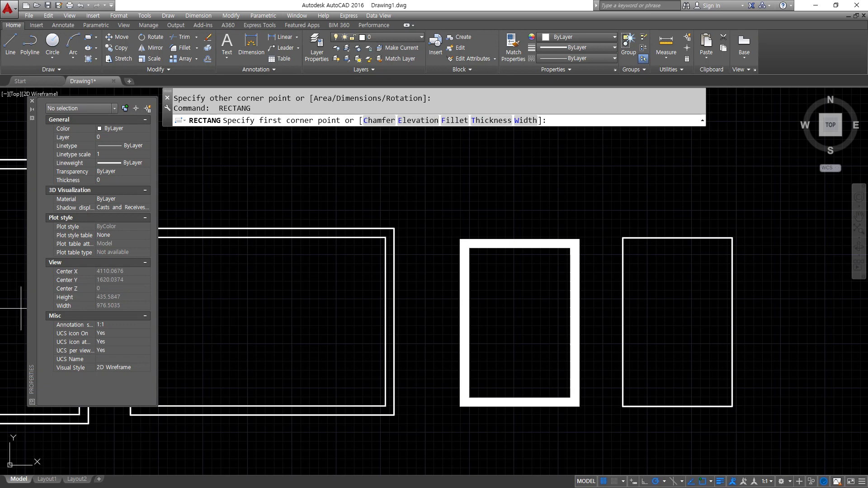
{"action": "key", "text": "alt+Tab"}
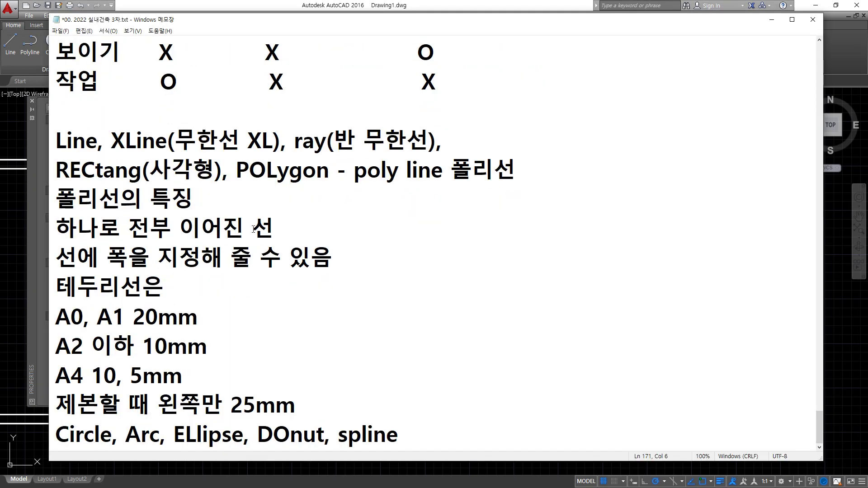
{"action": "left_click", "coordinate": [344, 402]}
{"action": "key", "text": "ctrl+z"}
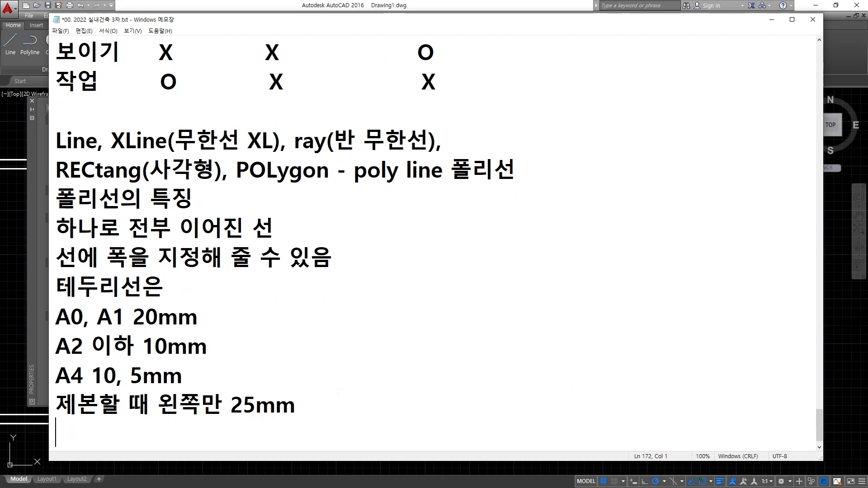
{"action": "type", "text": "Fillet"}
{"action": "key", "text": "Return"}
{"action": "type", "text": "C"}
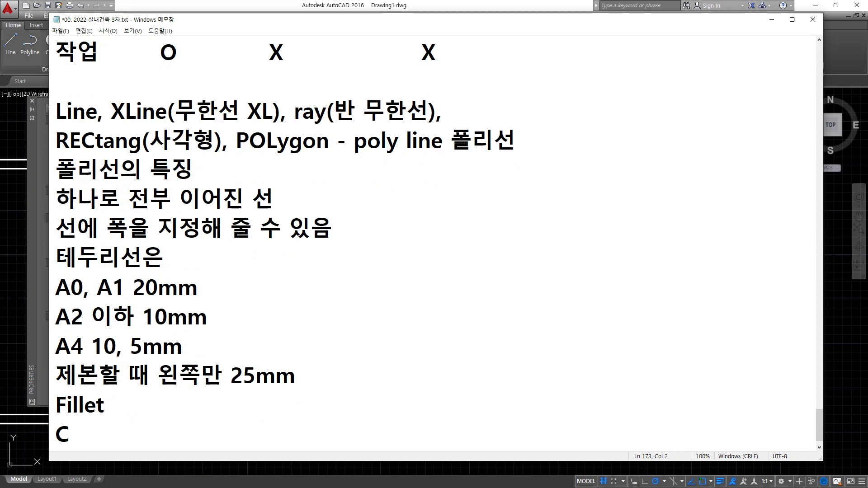
{"action": "type", "text": "HAmfer"}
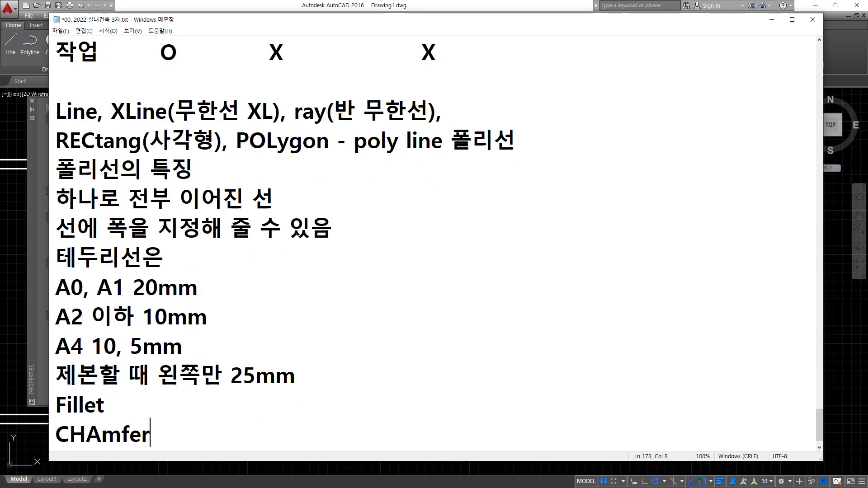
{"action": "scroll", "coordinate": [332, 375], "scroll_direction": "down", "scroll_amount": 1}
{"action": "key", "text": "Return"}
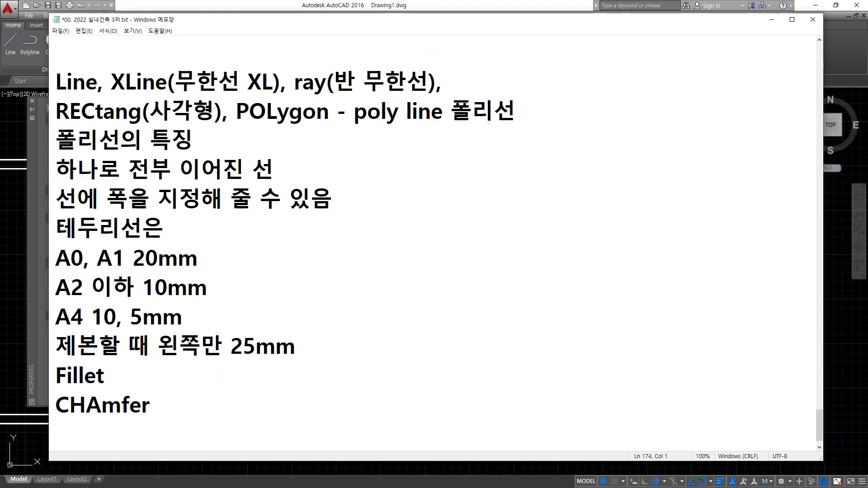
Append the Korean name and shortcut "(모깎기 F)" to the Fillet line
{"action": "key", "text": "Up"}
{"action": "key", "text": "Up"}
{"action": "key", "text": "End"}
{"action": "type", "text": "-"}
{"action": "key", "text": "BackSpace"}
{"action": "type", "text": "(ah"}
{"action": "key", "text": "BackSpace"}
{"action": "key", "text": "BackSpace"}
{"action": "key", "text": "Hangul"}
{"action": "type", "text": "목"}
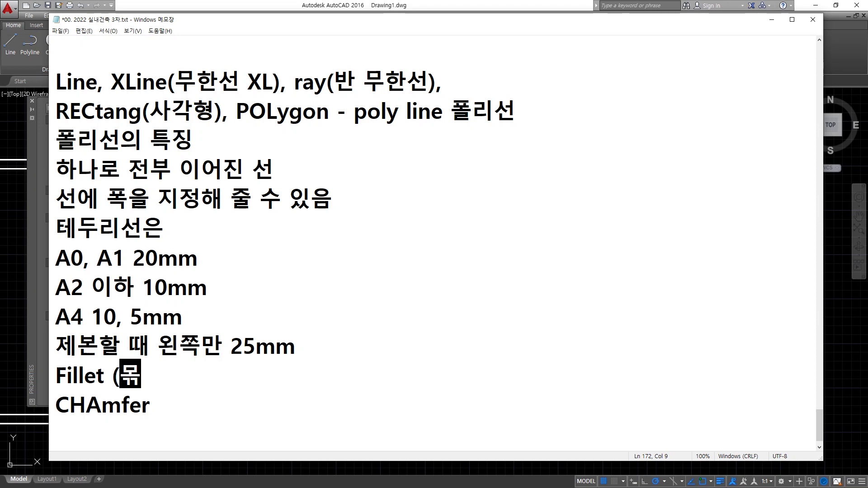
{"action": "type", "text": "깎기"}
{"action": "key", "text": "Hangul"}
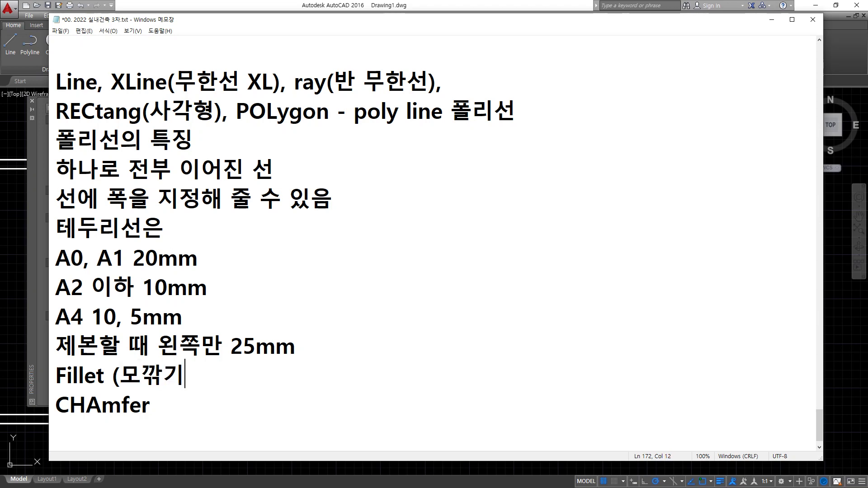
{"action": "type", "text": "F)"}
Append the Korean name and shortcut "(모따기 CHA)" to the CHAmfer line
{"action": "key", "text": "Down"}
{"action": "type", "text": "("}
{"action": "key", "text": "Hangul"}
{"action": "type", "text": "모ㄸ"}
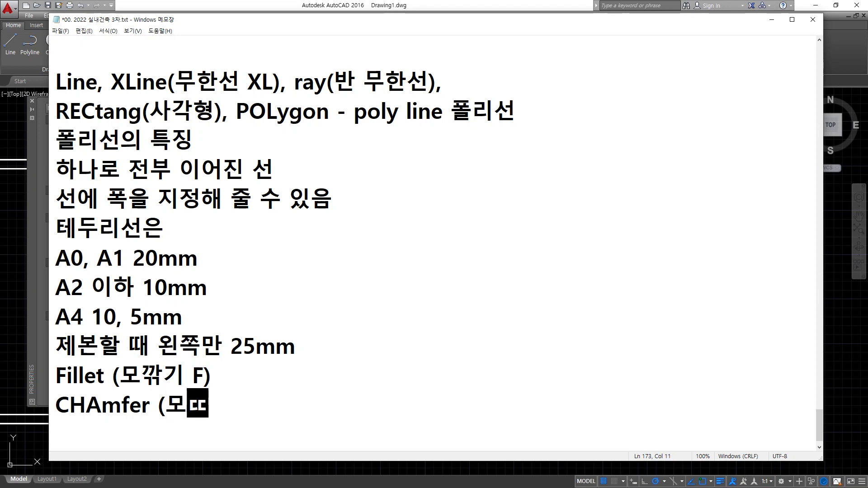
{"action": "type", "text": "따기 "}
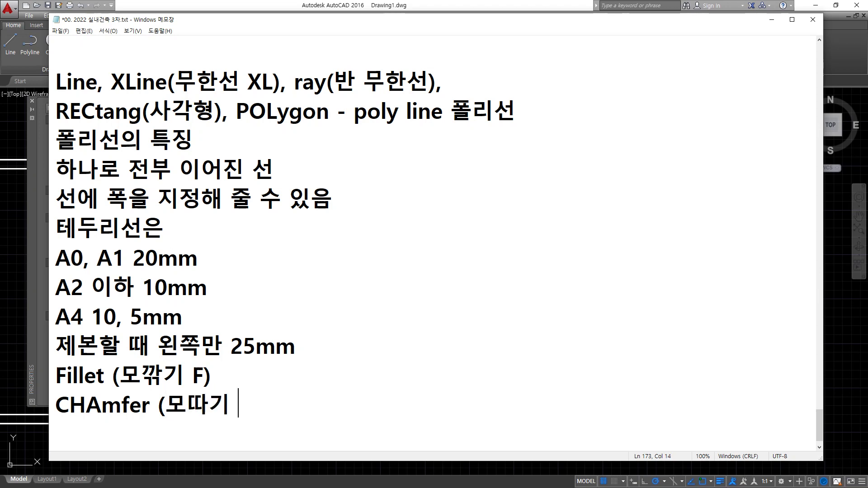
{"action": "type", "text": "CHA)"}
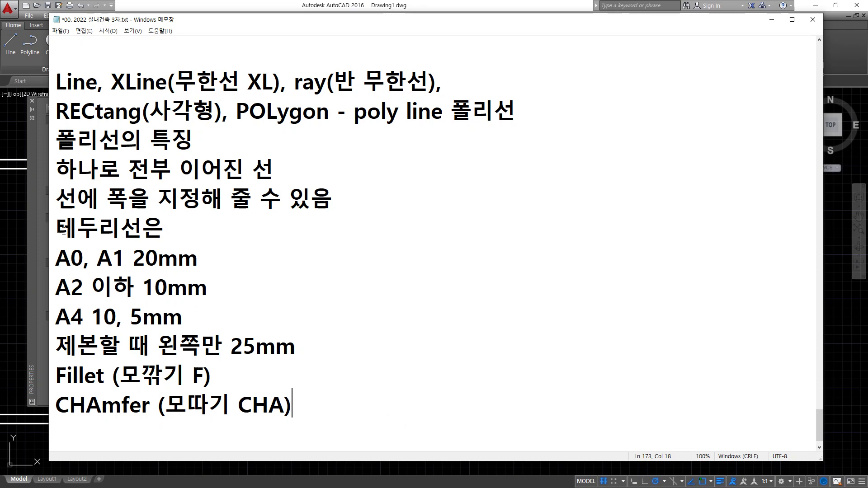
Switch back to AutoCAD, delete all objects in the drawing and zoom to All
{"action": "left_click", "coordinate": [29, 208]}
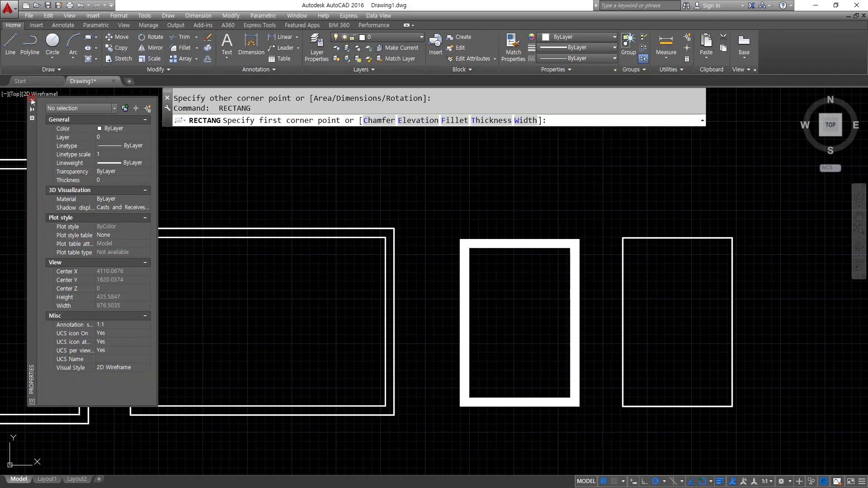
{"action": "scroll", "coordinate": [387, 291], "scroll_direction": "down", "scroll_amount": 5}
{"action": "key", "text": "Escape"}
{"action": "left_click", "coordinate": [544, 369]}
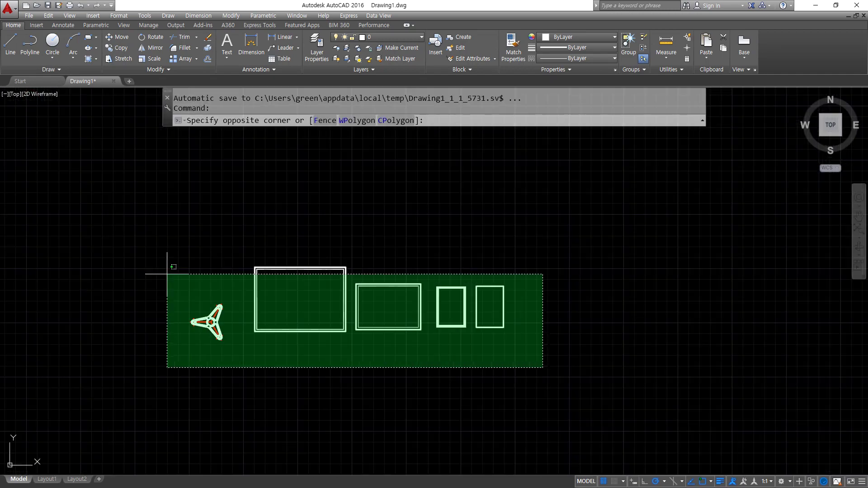
{"action": "left_click", "coordinate": [140, 241]}
{"action": "key", "text": "Delete"}
{"action": "type", "text": "z"}
{"action": "key", "text": "Return"}
{"action": "type", "text": "a"}
{"action": "key", "text": "Return"}
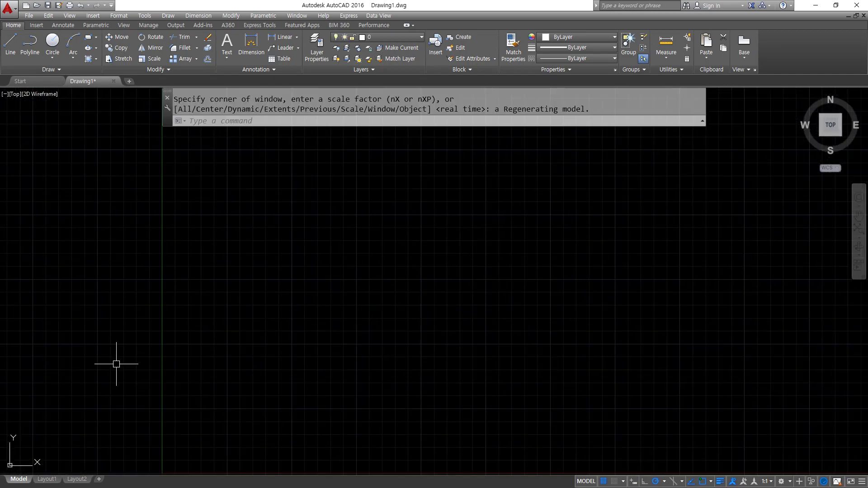
Draw a horizontal line and a connected vertical line down from its right end, forming a square corner
{"action": "type", "text": "l"}
{"action": "key", "text": "Return"}
{"action": "left_click", "coordinate": [188, 300]}
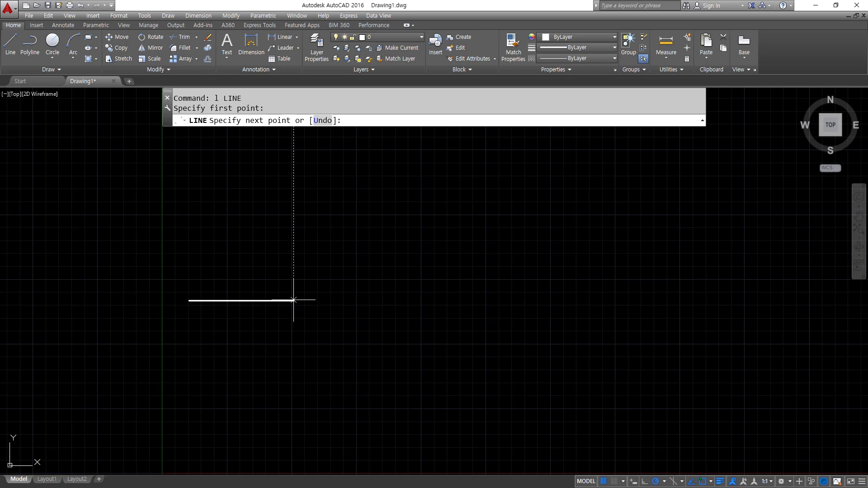
{"action": "left_click", "coordinate": [294, 300]}
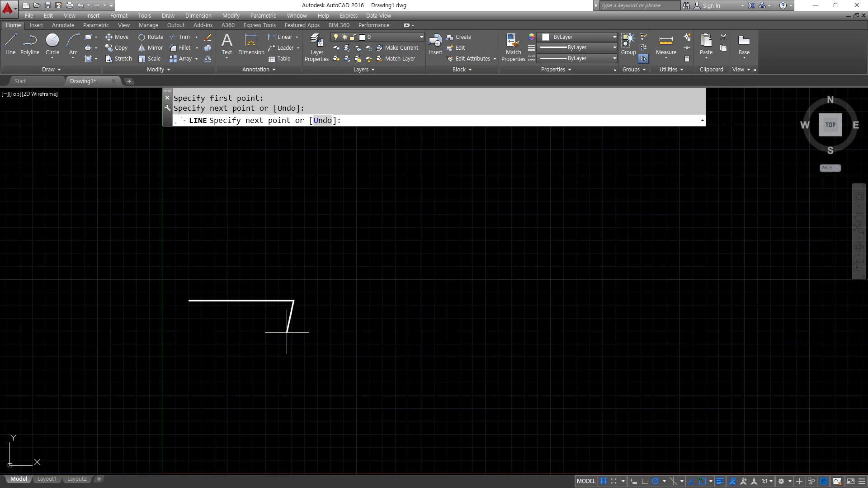
{"action": "left_click", "coordinate": [294, 382]}
{"action": "key", "text": "Return"}
Draw a horizontal line about 75 long right of the corner and cross it near its right end with a vertical line about 73 long
{"action": "key", "text": "Return"}
{"action": "left_click", "coordinate": [329, 302]}
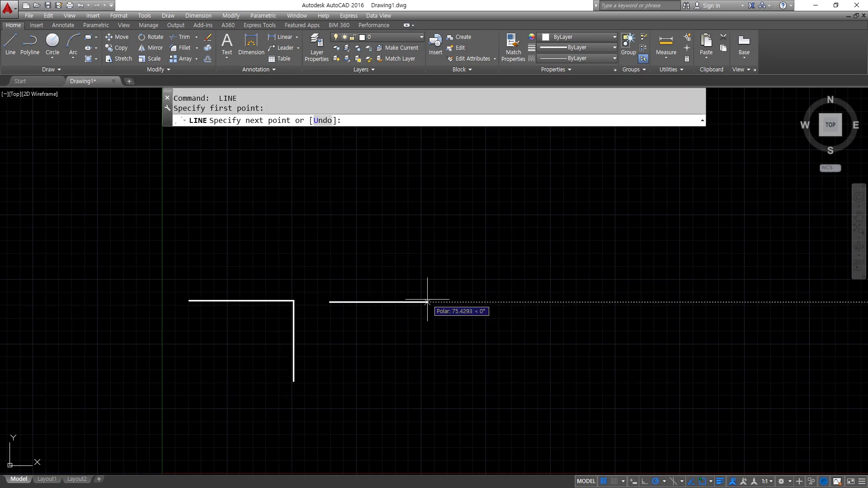
{"action": "left_click", "coordinate": [428, 302]}
{"action": "key", "text": "Return"}
{"action": "key", "text": "Return"}
{"action": "left_click", "coordinate": [410, 284]}
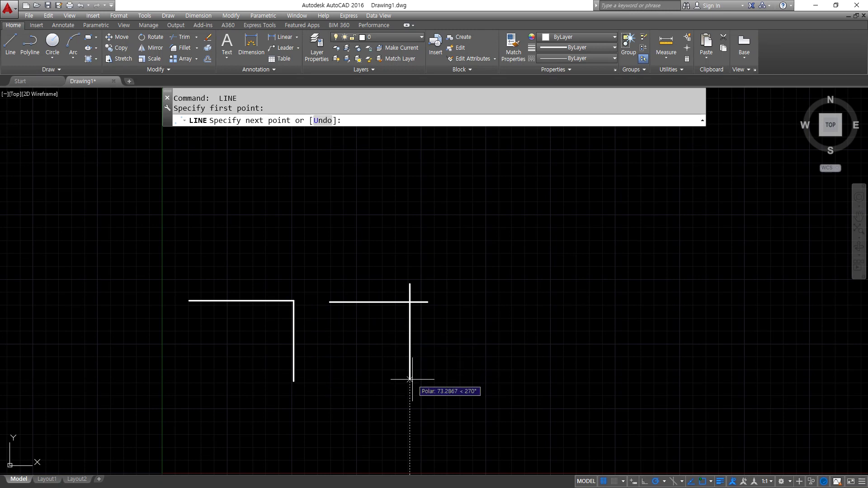
{"action": "left_click", "coordinate": [410, 380]}
{"action": "key", "text": "Return"}
Draw a short horizontal line right of the crossing pair and a separate short vertical line farther right and lower
{"action": "key", "text": "Return"}
{"action": "left_click", "coordinate": [458, 303]}
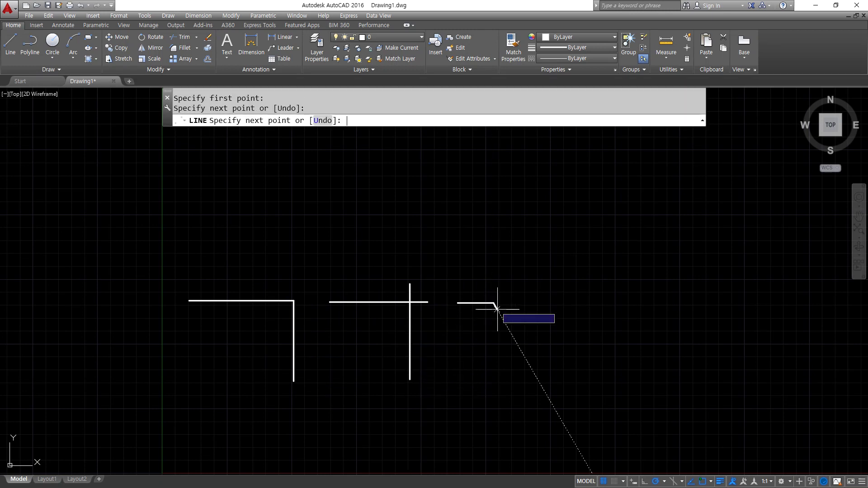
{"action": "left_click", "coordinate": [494, 303]}
{"action": "key", "text": "Return"}
{"action": "key", "text": "Return"}
{"action": "left_click", "coordinate": [656, 379]}
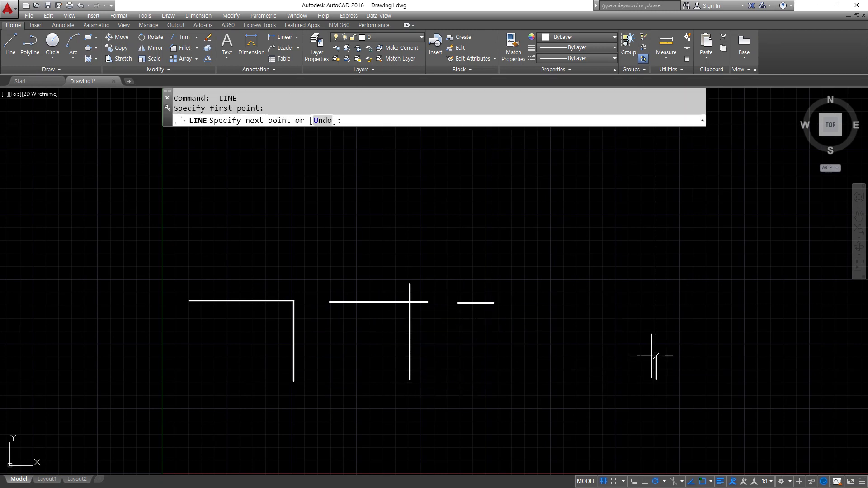
{"action": "left_click", "coordinate": [656, 356]}
{"action": "key", "text": "Return"}
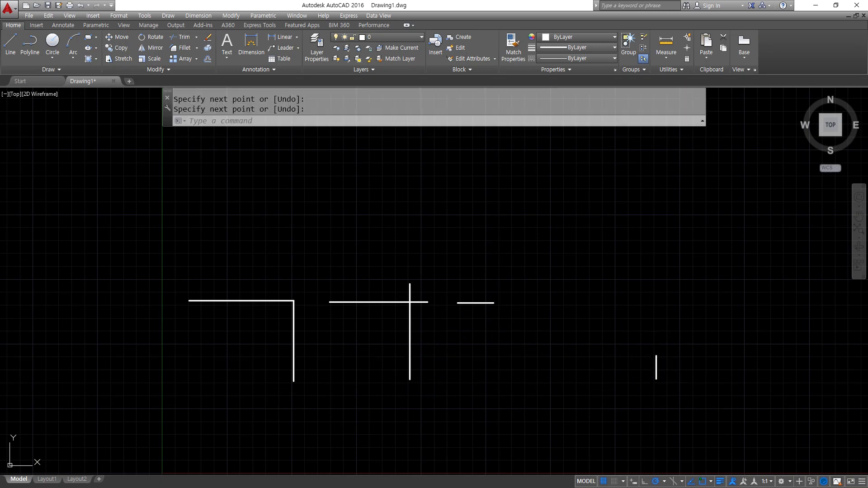
{"action": "mouse_move", "coordinate": [236, 409]}
{"action": "left_mouse_down"}
{"action": "mouse_move", "coordinate": [172, 345]}
{"action": "mouse_move", "coordinate": [312, 416]}
{"action": "mouse_move", "coordinate": [283, 429]}
{"action": "left_mouse_up"}
{"action": "mouse_move", "coordinate": [421, 393]}
{"action": "left_mouse_down"}
{"action": "mouse_move", "coordinate": [407, 402]}
{"action": "mouse_move", "coordinate": [430, 282]}
{"action": "mouse_move", "coordinate": [440, 397]}
{"action": "left_mouse_up"}
{"action": "mouse_move", "coordinate": [643, 404]}
{"action": "left_mouse_down"}
{"action": "mouse_move", "coordinate": [481, 349]}
{"action": "mouse_move", "coordinate": [640, 301]}
{"action": "mouse_move", "coordinate": [588, 393]}
{"action": "left_mouse_up"}
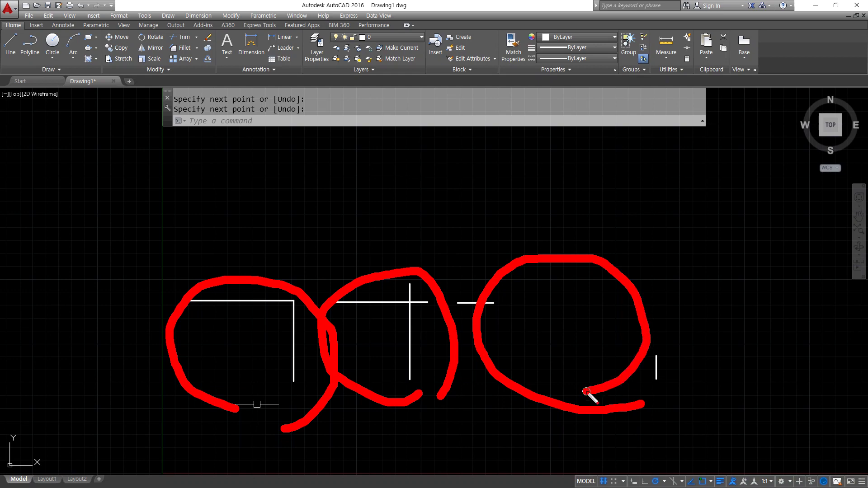
{"action": "left_click_drag", "start_coordinate": [653, 411], "coordinate": [277, 457]}
{"action": "key", "text": "Escape"}
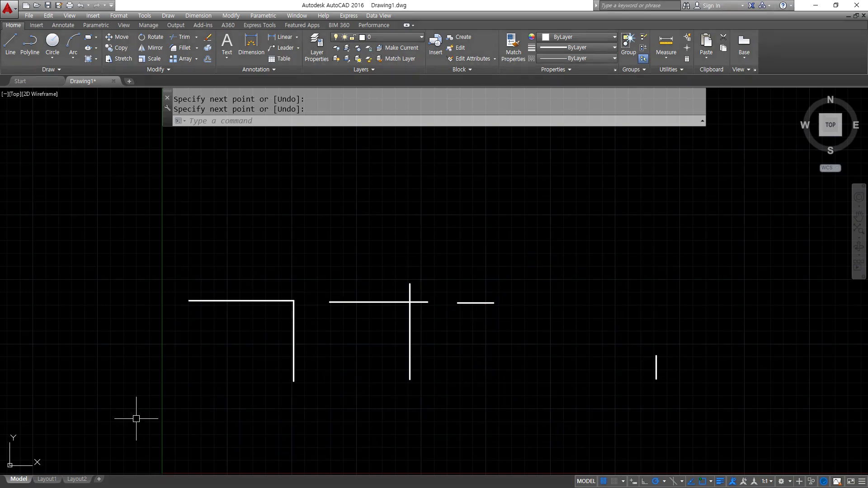
Switch to the Notepad notes and review the Fillet and CHAmfer lines by highlighting each one
{"action": "key", "text": "alt+Tab"}
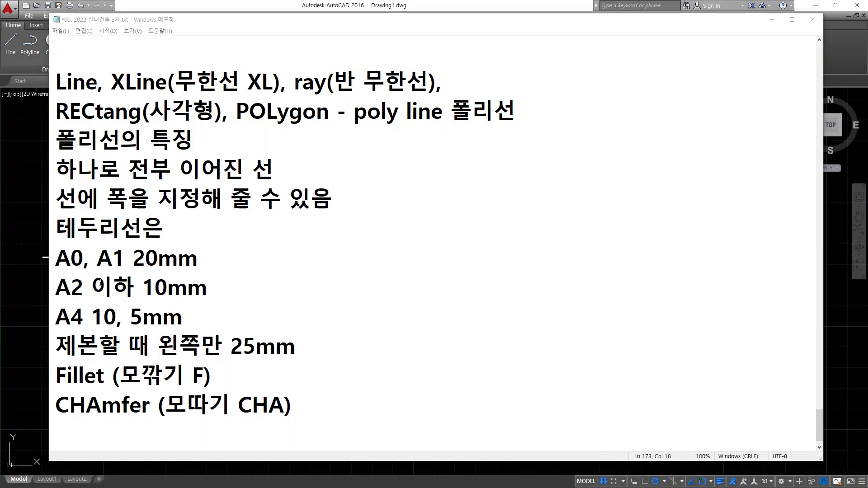
{"action": "left_click_drag", "start_coordinate": [211, 378], "coordinate": [55, 377]}
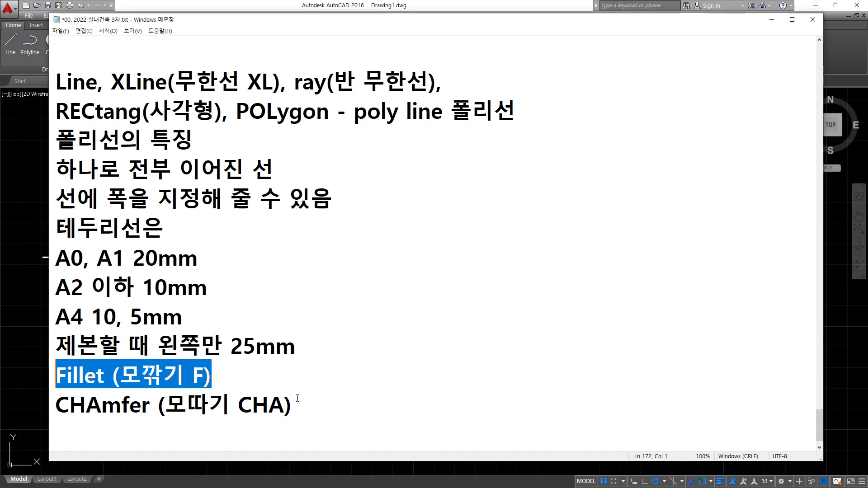
{"action": "left_click_drag", "start_coordinate": [304, 403], "coordinate": [55, 409]}
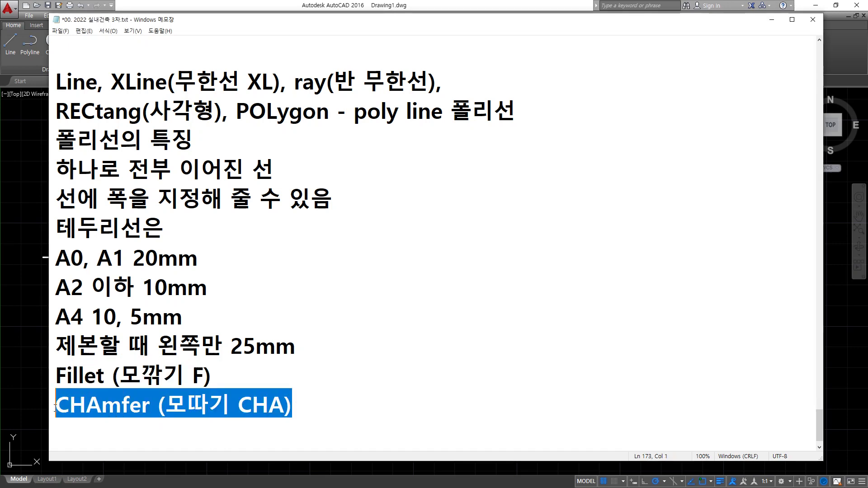
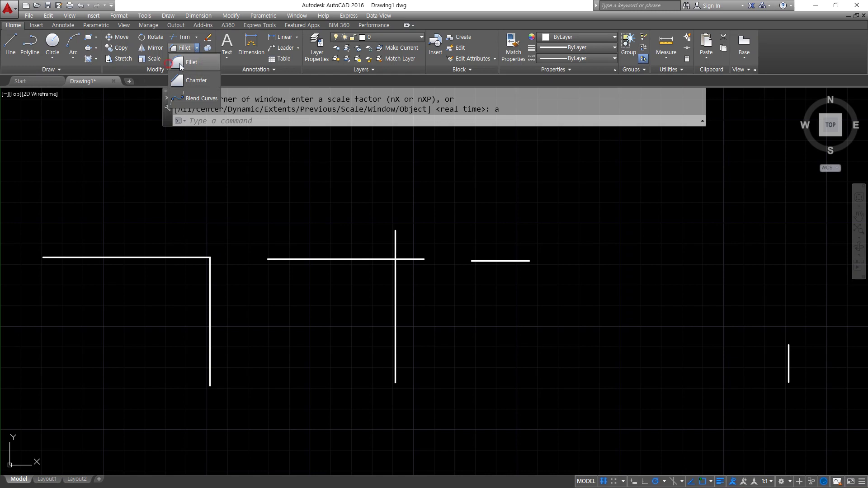
Fillet the square corner of the leftmost line pair in AutoCAD with a radius of 10
{"action": "left_click", "coordinate": [181, 63]}
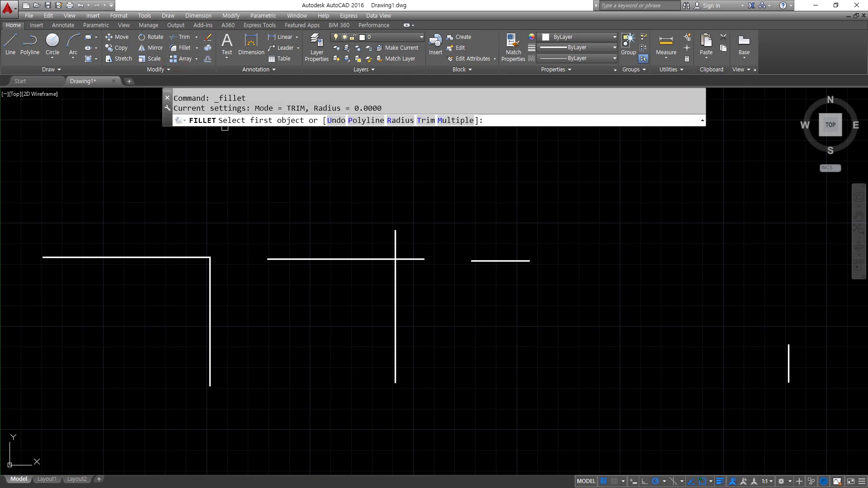
{"action": "key", "text": "super+plus"}
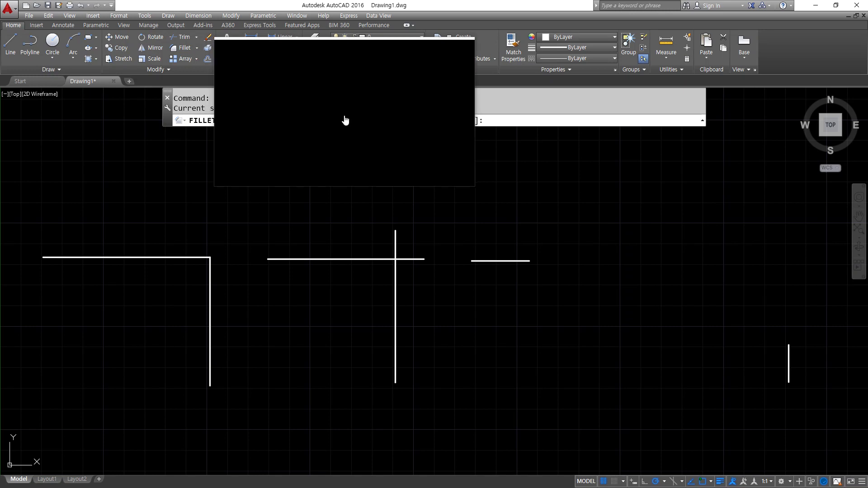
{"action": "left_click", "coordinate": [396, 122]}
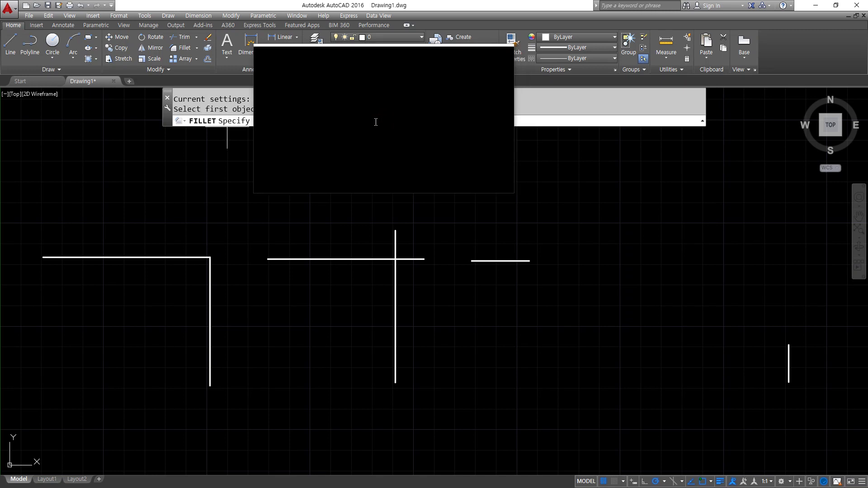
{"action": "key", "text": "Return"}
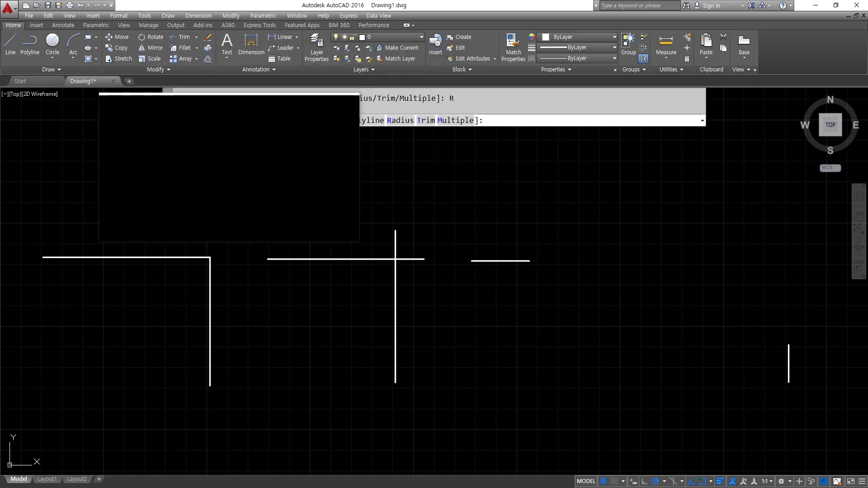
{"action": "scroll", "coordinate": [180, 257], "scroll_direction": "up", "scroll_amount": 5}
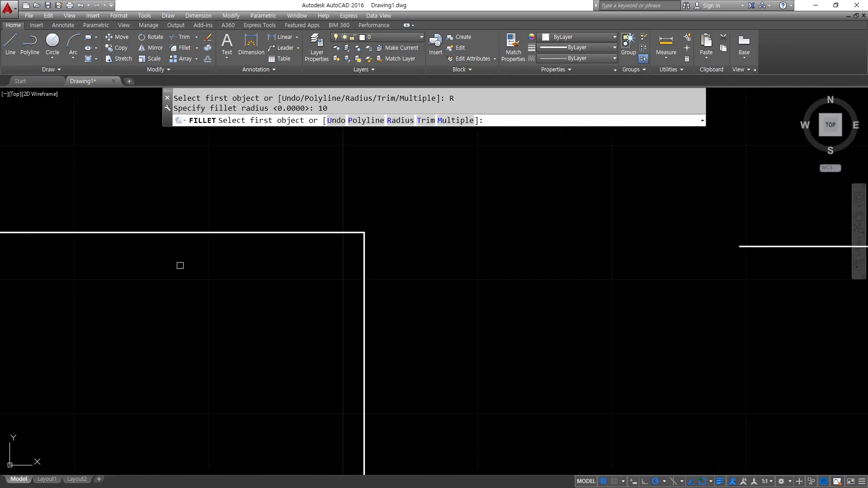
{"action": "left_click", "coordinate": [207, 234]}
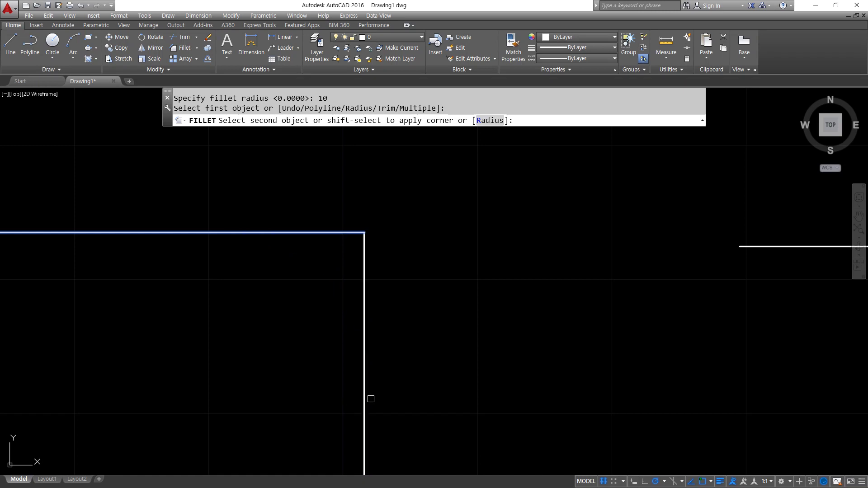
{"action": "left_click", "coordinate": [365, 399]}
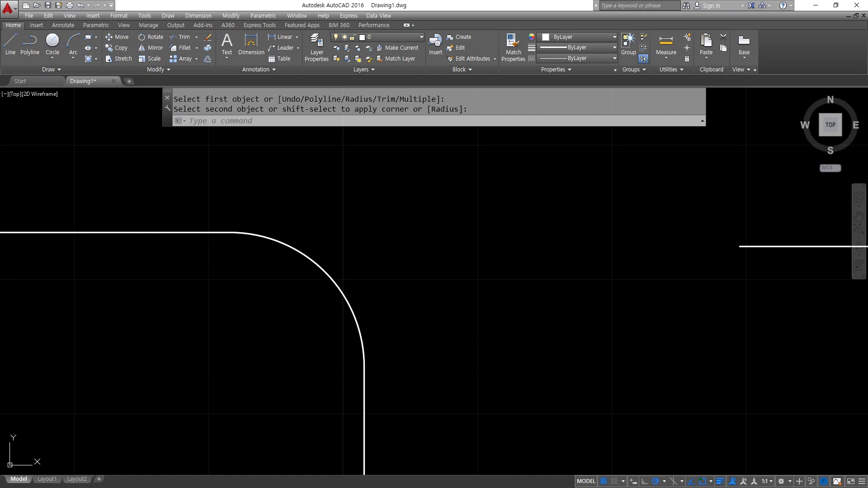
{"action": "scroll", "coordinate": [428, 330], "scroll_direction": "down", "scroll_amount": 2}
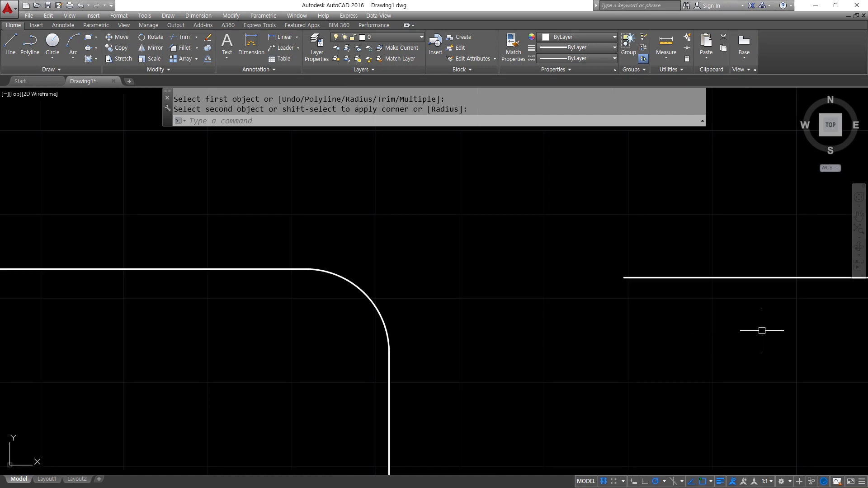
Fillet the crossing line pair with a radius of 10 in Trim mode, keeping the lower-left corner
{"action": "key", "text": "ctrl+z"}
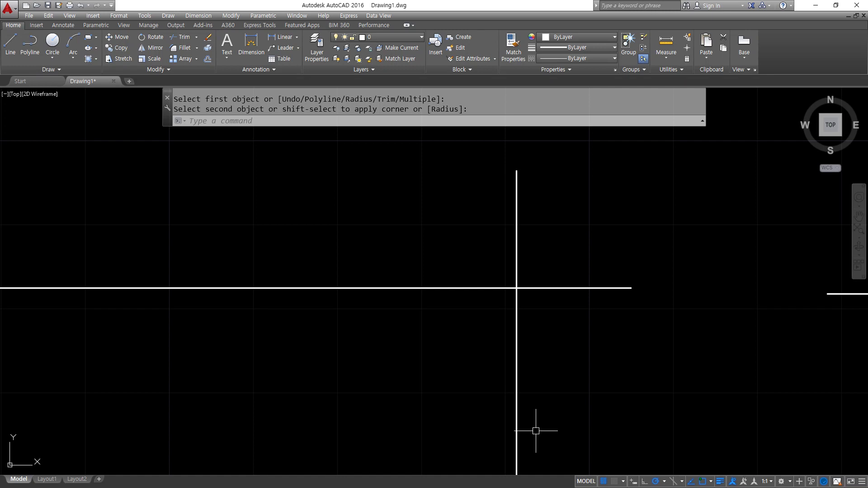
{"action": "type", "text": "f"}
{"action": "key", "text": "Return"}
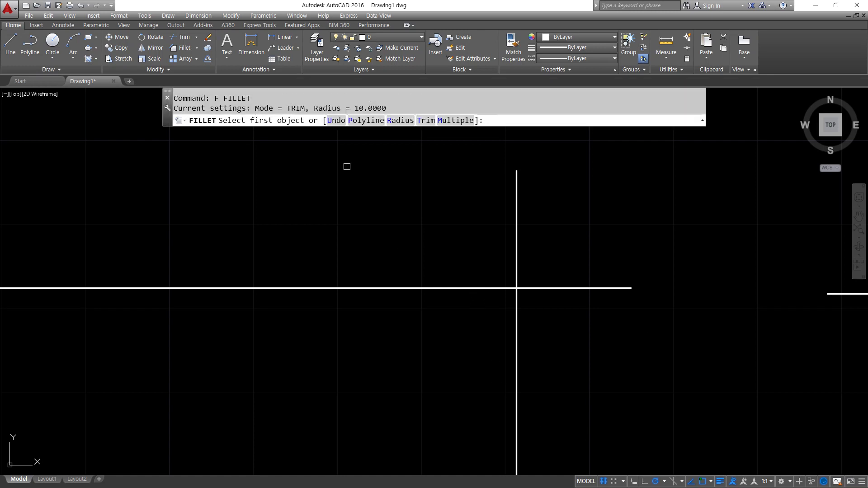
{"action": "key", "text": "super+plus"}
{"action": "left_click", "coordinate": [387, 288]}
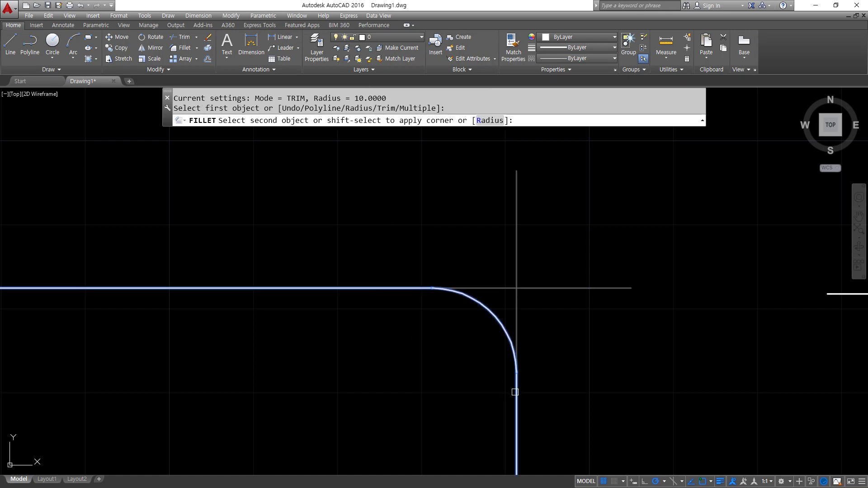
{"action": "mouse_move", "coordinate": [550, 314]}
{"action": "left_mouse_down"}
{"action": "mouse_move", "coordinate": [507, 300]}
{"action": "mouse_move", "coordinate": [528, 163]}
{"action": "mouse_move", "coordinate": [627, 256]}
{"action": "mouse_move", "coordinate": [551, 320]}
{"action": "left_mouse_up"}
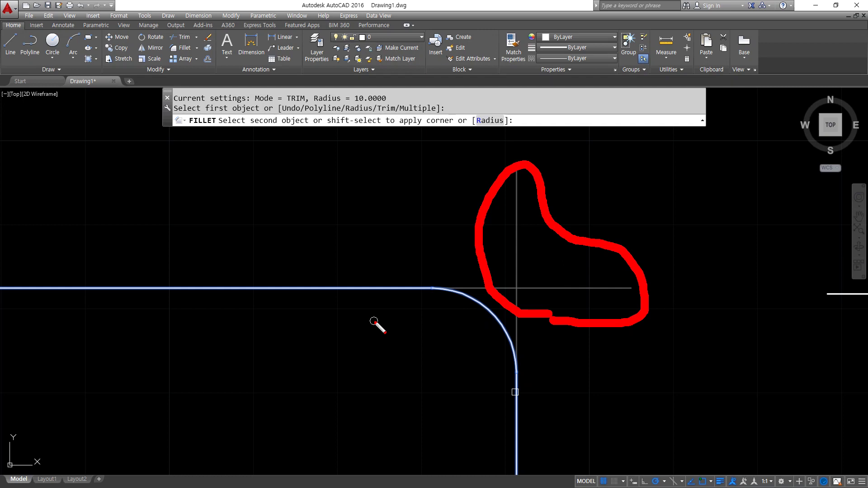
{"action": "left_click", "coordinate": [516, 395]}
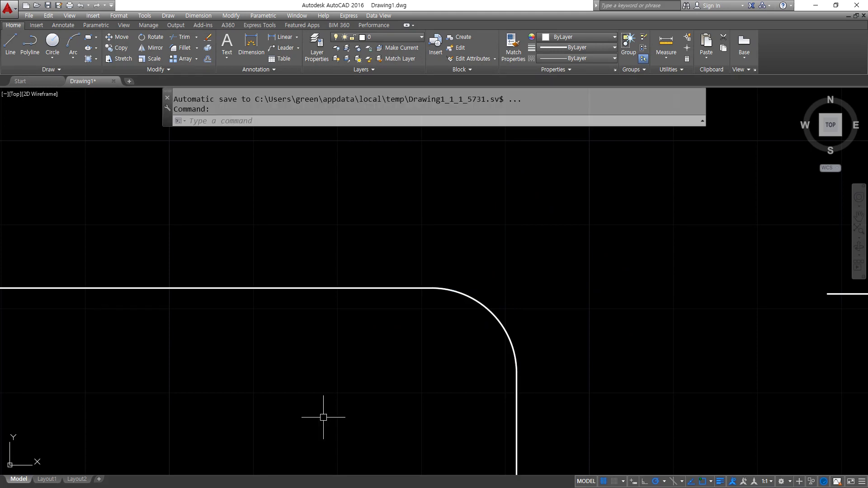
Fillet the separated short horizontal and vertical lines into a joined rounded corner with a radius of 10
{"action": "middle_click_drag", "start_coordinate": [560, 364], "coordinate": [193, 333]}
{"action": "scroll", "coordinate": [193, 333], "scroll_direction": "down", "scroll_amount": 4}
{"action": "middle_click_drag", "start_coordinate": [413, 334], "coordinate": [211, 269]}
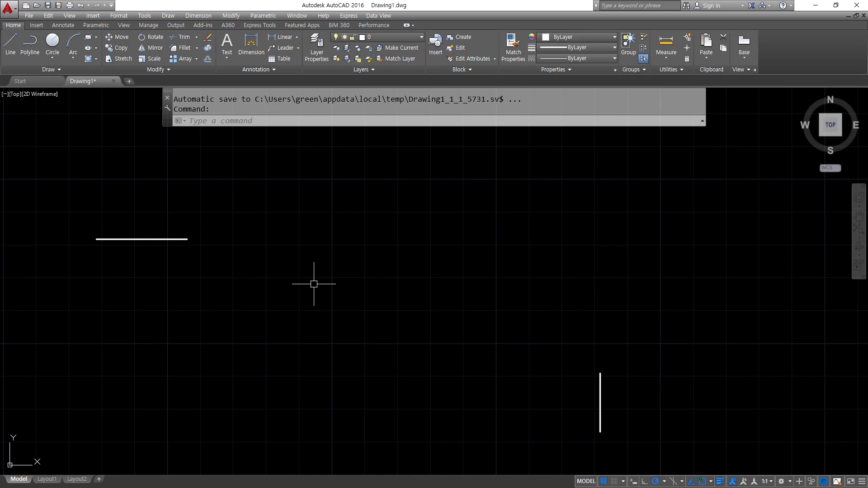
{"action": "type", "text": "f"}
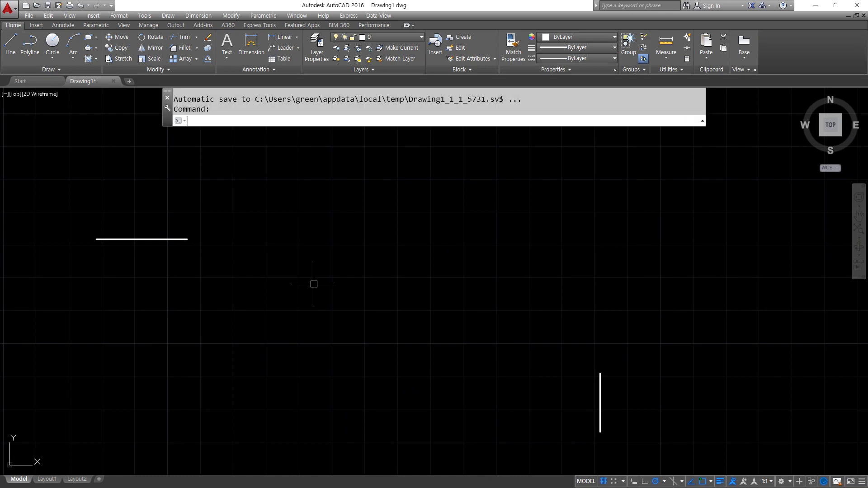
{"action": "key", "text": "Return"}
{"action": "left_click", "coordinate": [180, 239]}
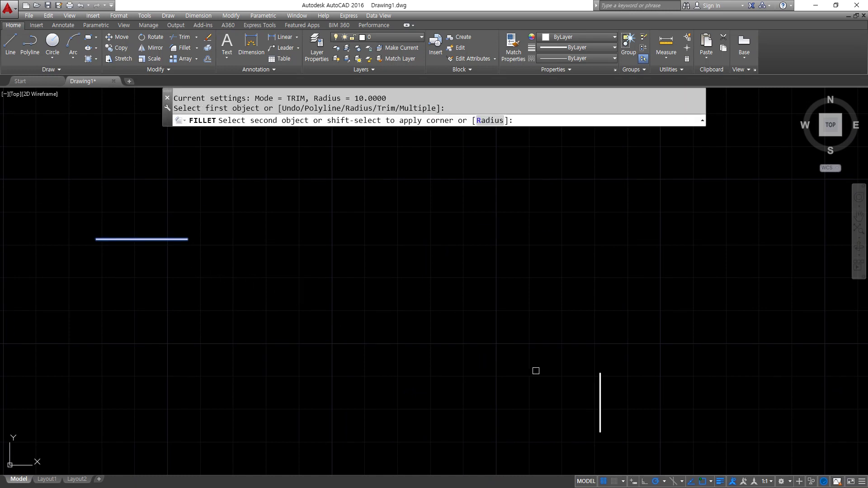
{"action": "left_click", "coordinate": [602, 395]}
{"action": "scroll", "coordinate": [601, 396], "scroll_direction": "down", "scroll_amount": 2}
{"action": "middle_click_drag", "start_coordinate": [340, 376], "coordinate": [450, 314]}
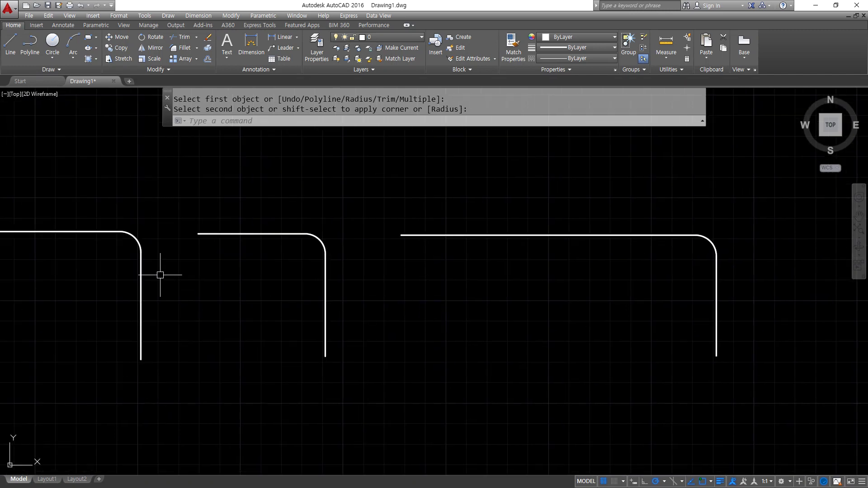
Undo the radius 10 fillets on the separated, crossing and leftmost line pairs
{"action": "left_click", "coordinate": [178, 121]}
{"action": "key", "text": "ctrl+z"}
{"action": "key", "text": "ctrl+z"}
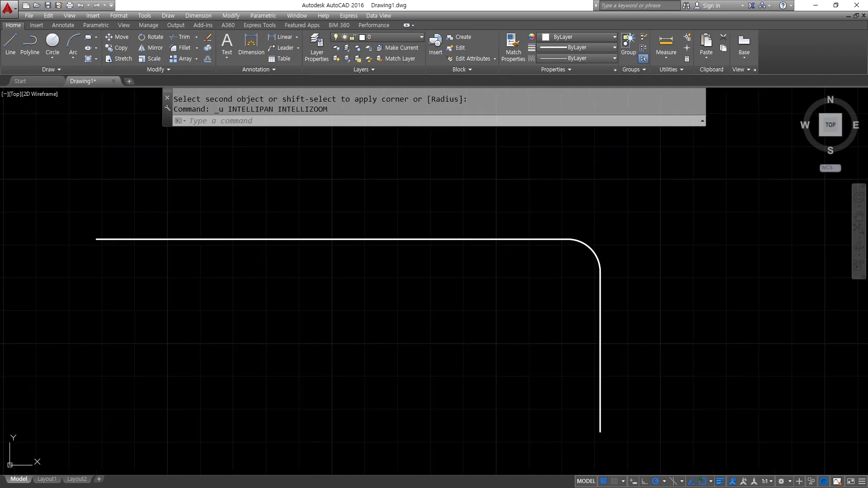
{"action": "key", "text": "ctrl+z"}
{"action": "scroll", "coordinate": [311, 171], "scroll_direction": "down", "scroll_amount": 6}
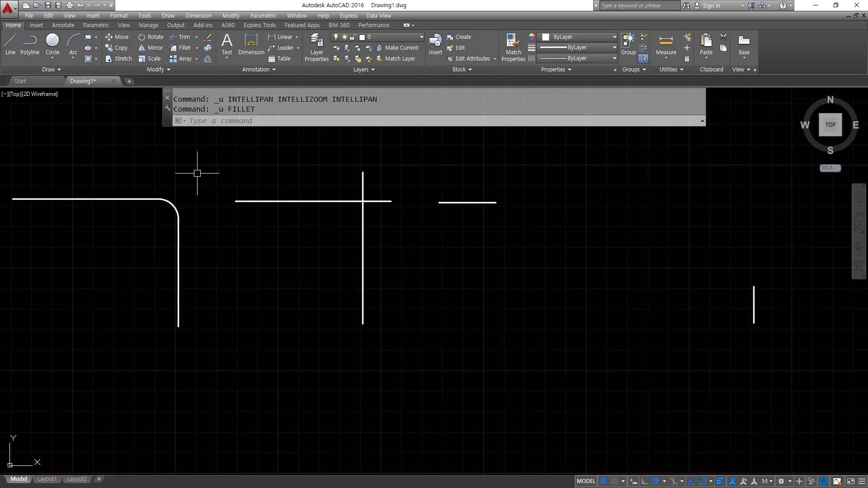
{"action": "key", "text": "ctrl+z"}
{"action": "key", "text": "ctrl+z"}
{"action": "scroll", "coordinate": [407, 210], "scroll_direction": "up", "scroll_amount": 4}
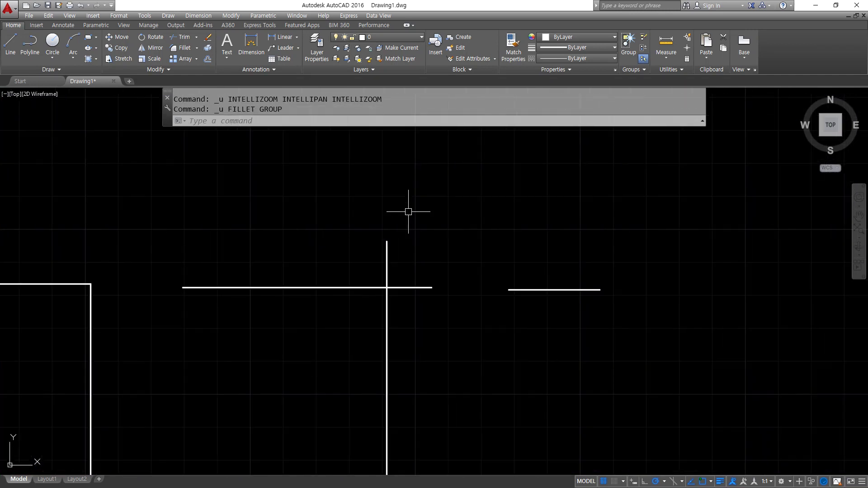
Fillet the crossing line pair with radius 0 to trim it to a sharp corner
{"action": "type", "text": "f"}
{"action": "key", "text": "Return"}
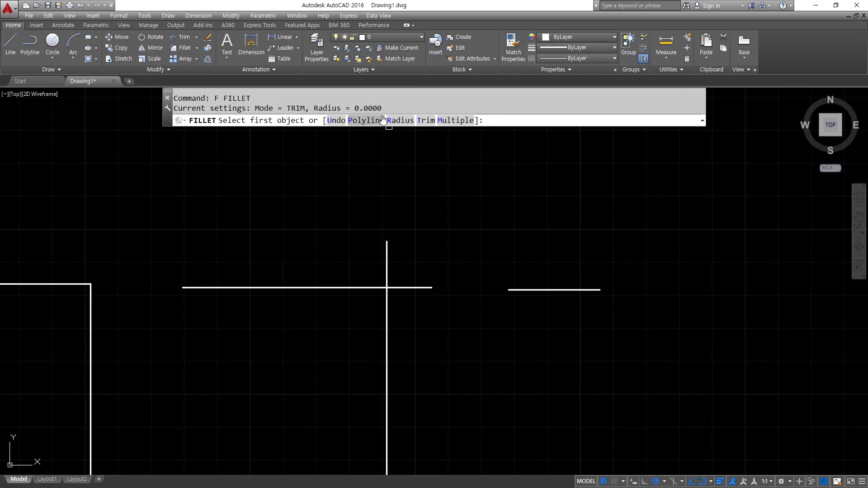
{"action": "key", "text": "super+plus"}
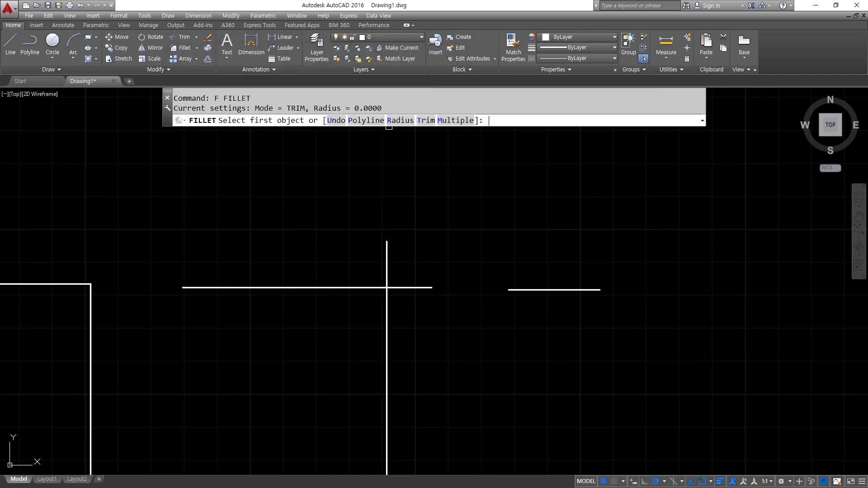
{"action": "left_click", "coordinate": [369, 288]}
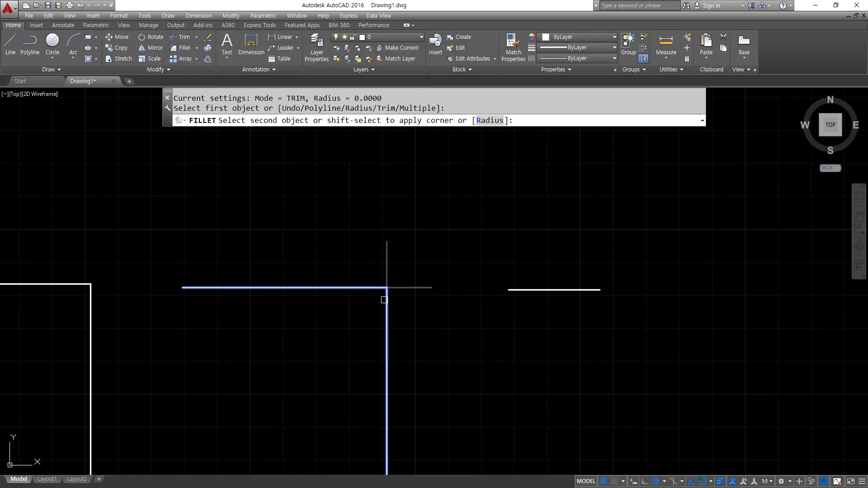
{"action": "scroll", "coordinate": [384, 300], "scroll_direction": "up", "scroll_amount": 1}
{"action": "left_click", "coordinate": [387, 302]}
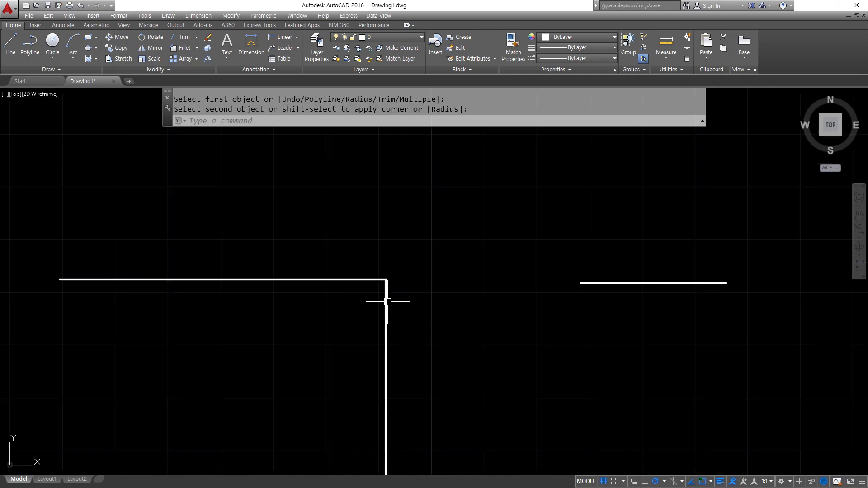
{"action": "scroll", "coordinate": [388, 301], "scroll_direction": "up", "scroll_amount": 2}
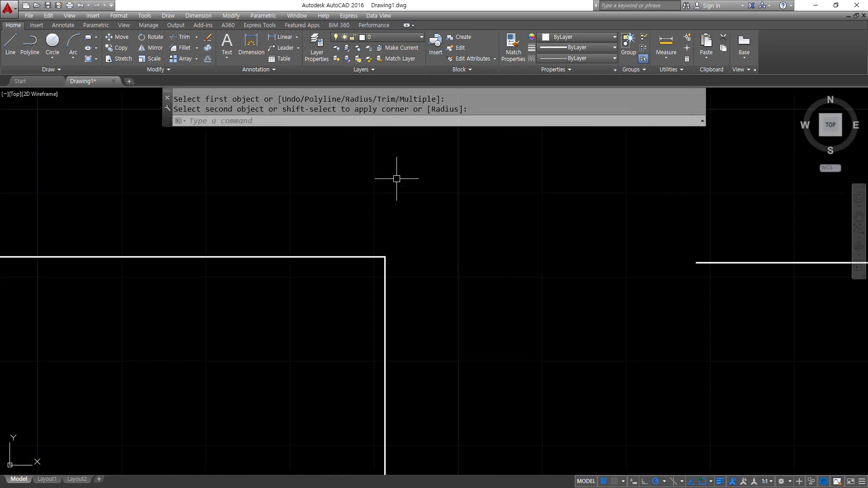
{"action": "scroll", "coordinate": [414, 222], "scroll_direction": "down", "scroll_amount": 3}
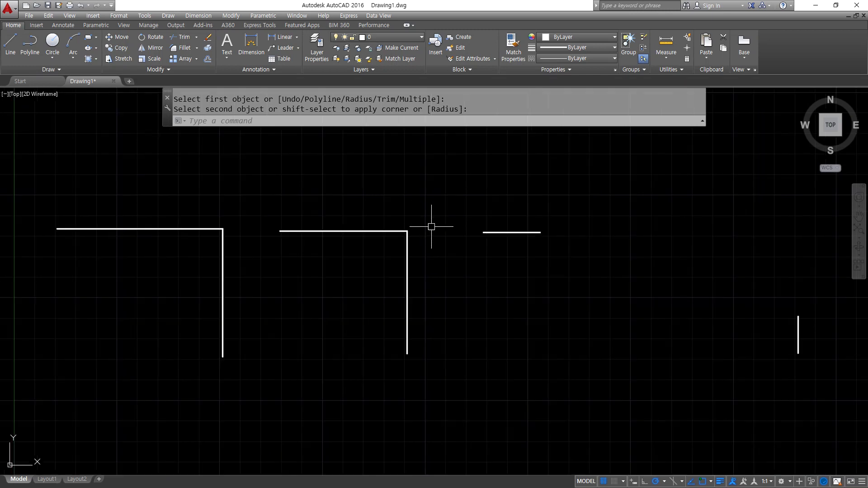
Fillet the separated short horizontal and vertical lines with radius 0 to extend them to a sharp corner
{"action": "middle_click_drag", "start_coordinate": [430, 227], "coordinate": [233, 236]}
{"action": "key", "text": "Return"}
{"action": "left_click", "coordinate": [246, 233]}
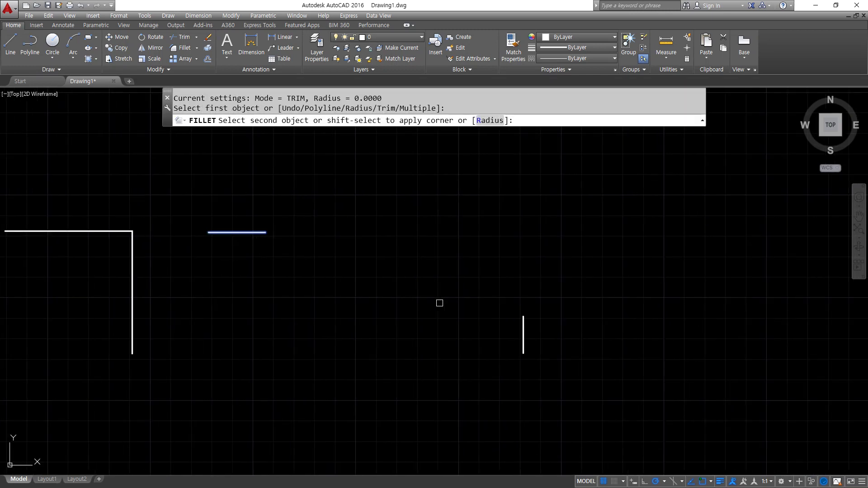
{"action": "left_click", "coordinate": [523, 322]}
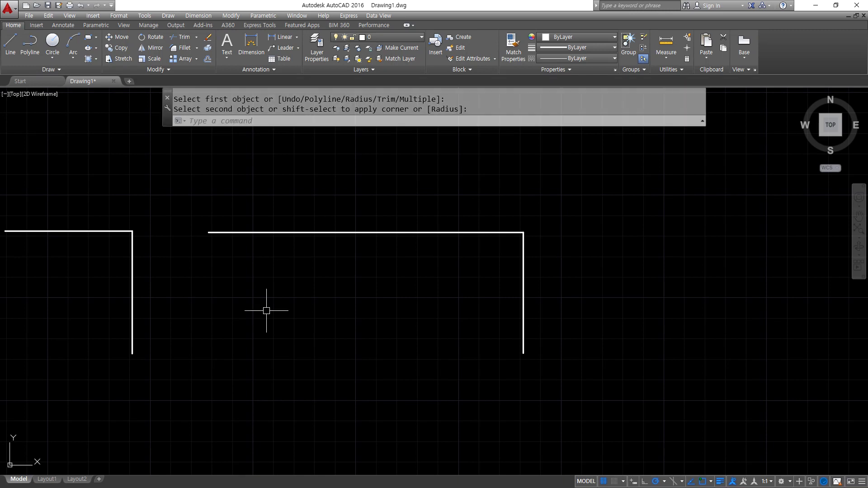
Undo the radius 0 fillets on the separated and crossing line pairs
{"action": "type", "text": "f"}
{"action": "key", "text": "Return"}
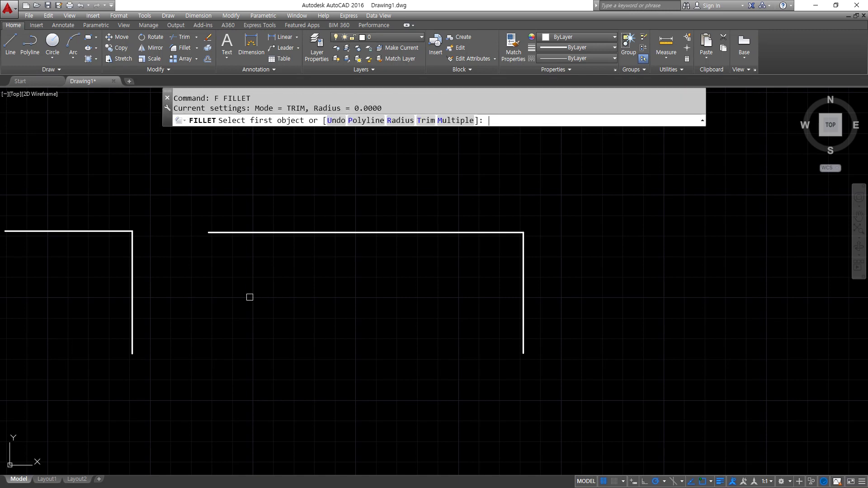
{"action": "key", "text": "Escape"}
{"action": "key", "text": "Escape"}
{"action": "key", "text": "ctrl+z"}
{"action": "key", "text": "ctrl+z"}
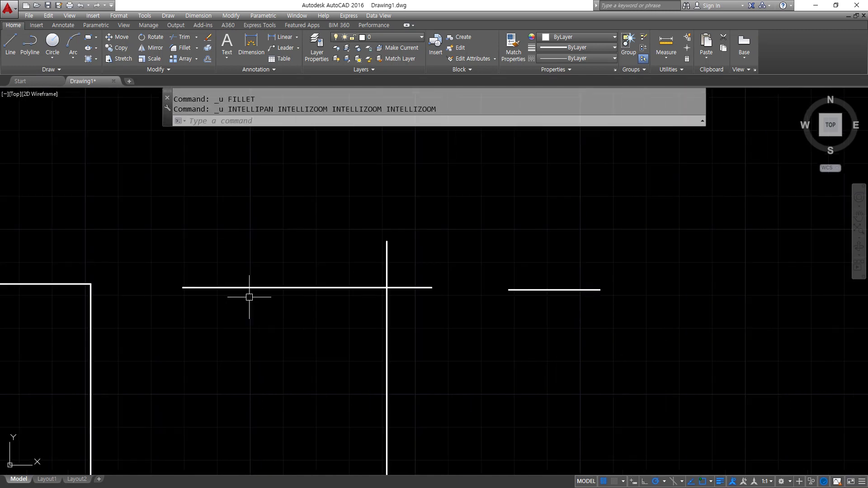
Set Fillet to No trim with a radius of 10 and fillet the leftmost square corner
{"action": "type", "text": "f"}
{"action": "key", "text": "Return"}
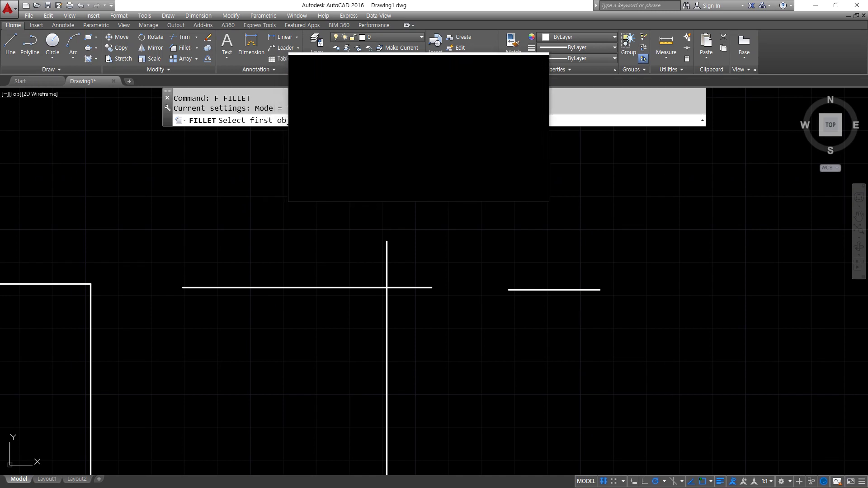
{"action": "left_click", "coordinate": [425, 119]}
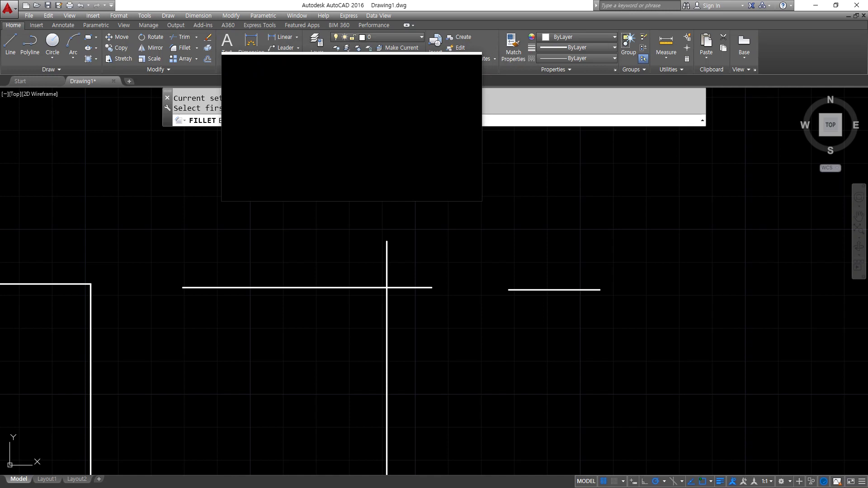
{"action": "left_click", "coordinate": [374, 121]}
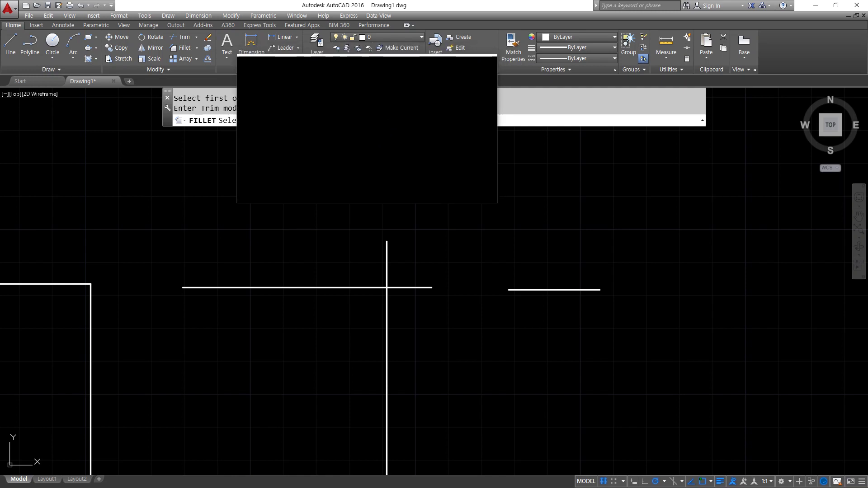
{"action": "left_click", "coordinate": [403, 122]}
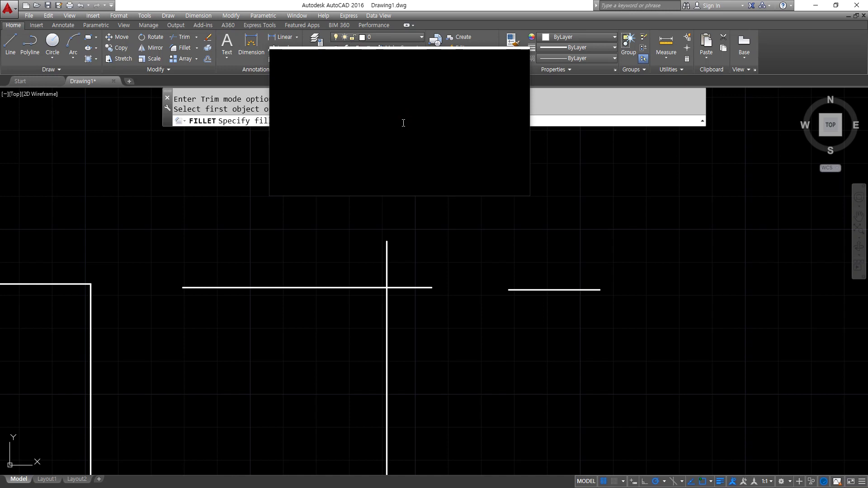
{"action": "key", "text": "Return"}
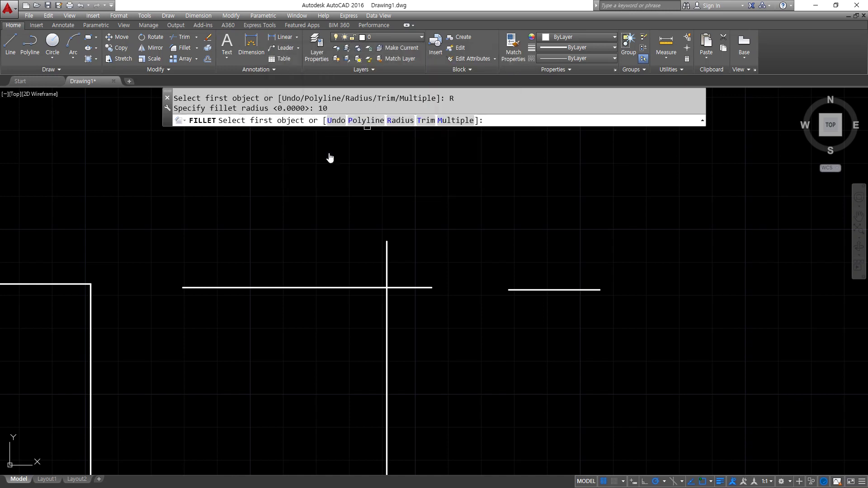
{"action": "left_click", "coordinate": [91, 316]}
{"action": "left_click", "coordinate": [63, 286]}
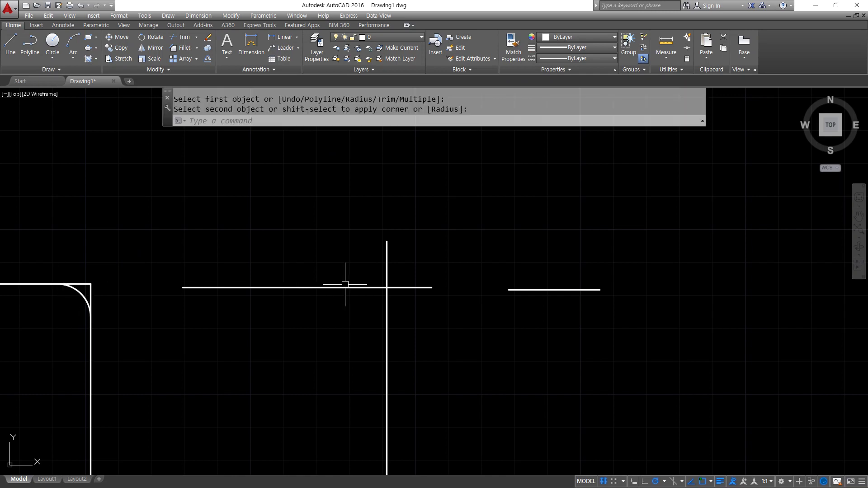
Fillet the crossing line pair in No trim mode with a radius of 10
{"action": "key", "text": "Return"}
{"action": "left_click", "coordinate": [342, 288]}
{"action": "left_click", "coordinate": [389, 325]}
{"action": "middle_click_drag", "start_coordinate": [531, 339], "coordinate": [393, 318]}
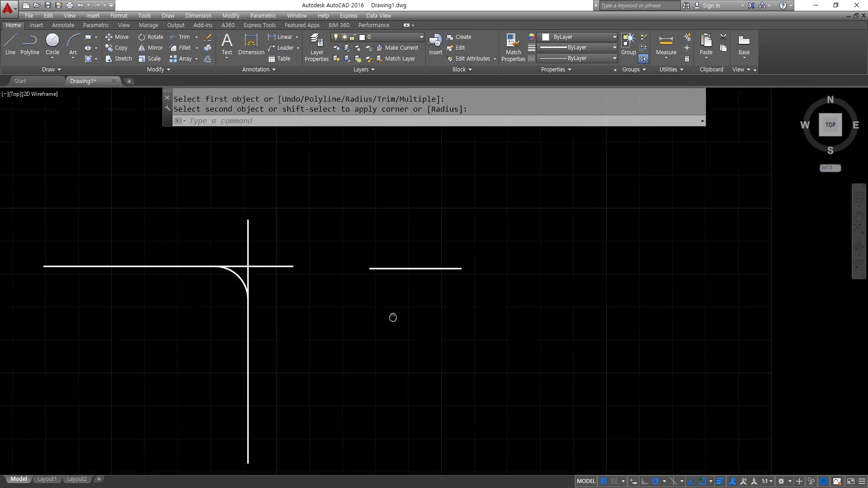
Fillet the separated short horizontal and vertical lines in No trim mode with a radius of 10
{"action": "key", "text": "Return"}
{"action": "left_click", "coordinate": [388, 259]}
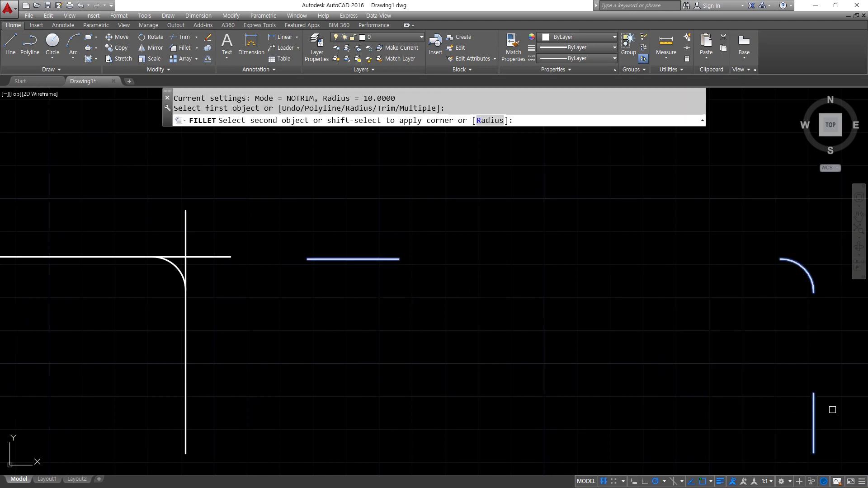
{"action": "left_click", "coordinate": [814, 410]}
{"action": "middle_click_drag", "start_coordinate": [701, 362], "coordinate": [628, 351]}
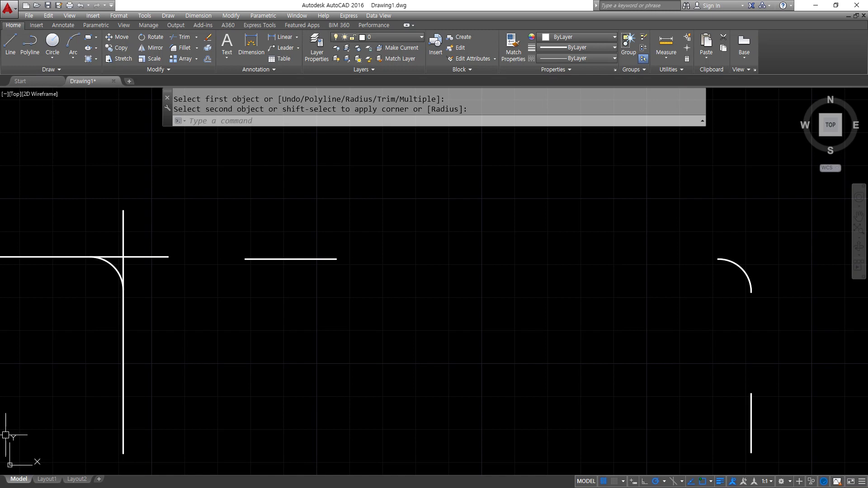
Move the browser's reference drawing out of the way and draw three rays from one point in AutoCAD at 180°, 60° and 300°
{"action": "key", "text": "alt+Tab"}
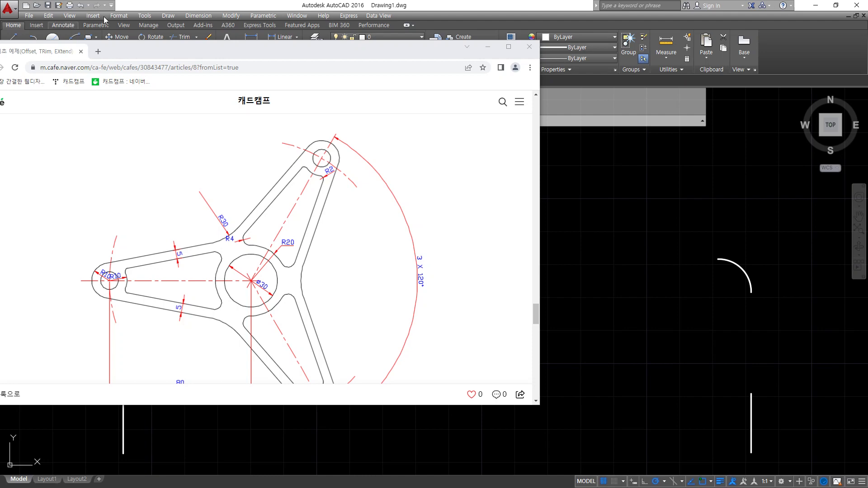
{"action": "left_click_drag", "start_coordinate": [306, 49], "coordinate": [0, 50]}
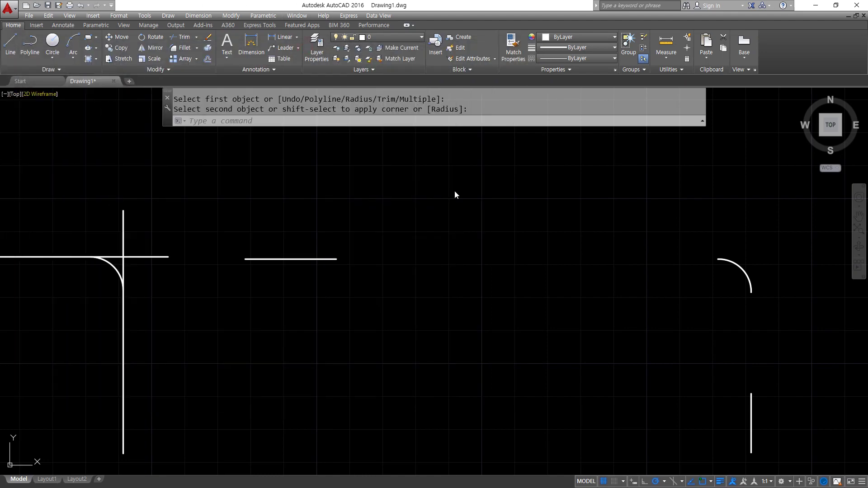
{"action": "scroll", "coordinate": [471, 191], "scroll_direction": "down", "scroll_amount": 8}
{"action": "mouse_move", "coordinate": [273, 231]}
{"action": "middle_mouse_down"}
{"action": "mouse_move", "coordinate": [423, 359]}
{"action": "mouse_move", "coordinate": [268, 315]}
{"action": "middle_mouse_up"}
{"action": "type", "text": "ray"}
{"action": "key", "text": "Return"}
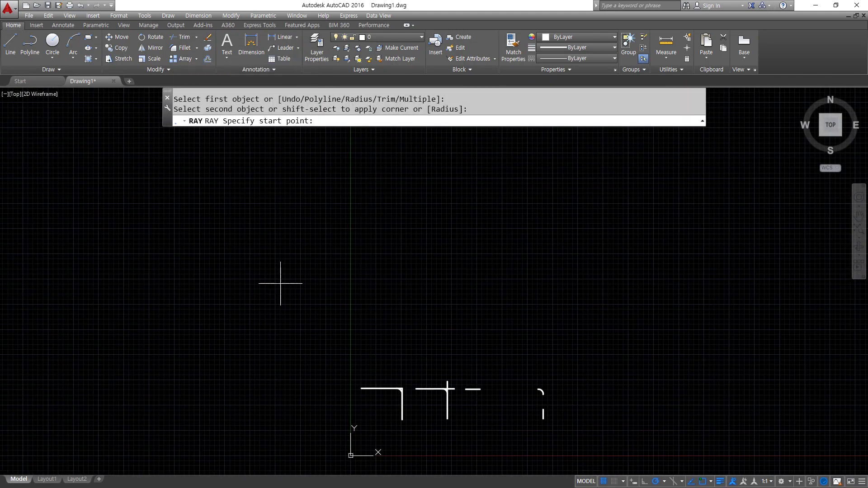
{"action": "left_click", "coordinate": [281, 268]}
{"action": "left_click", "coordinate": [248, 268]}
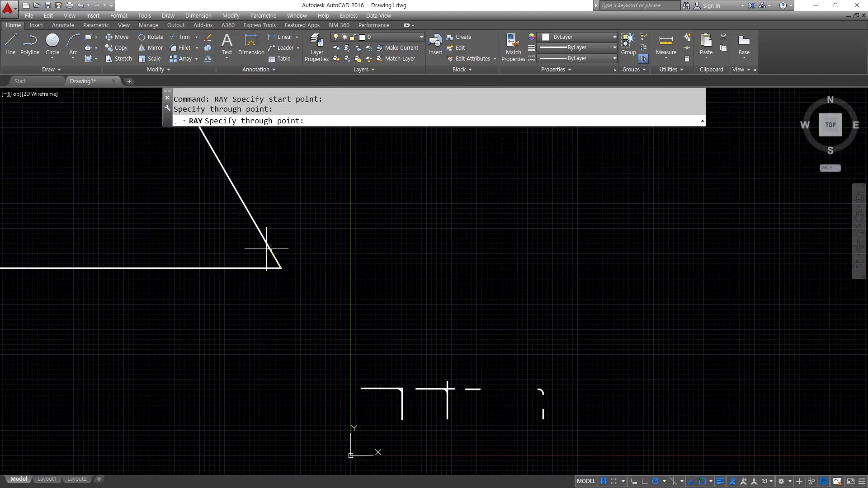
{"action": "left_click", "coordinate": [297, 240]}
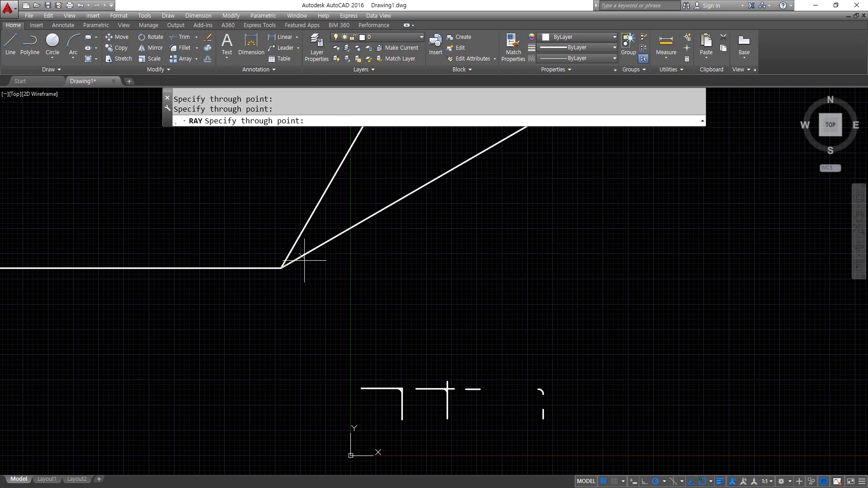
{"action": "left_click", "coordinate": [298, 303]}
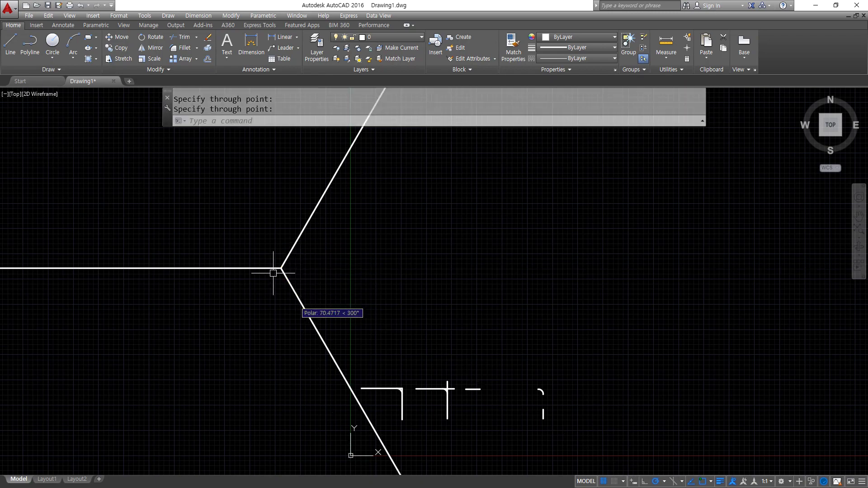
{"action": "key", "text": "Return"}
Assign the three rays to the red dash-dot centerline layer
{"action": "scroll", "coordinate": [277, 271], "scroll_direction": "up", "scroll_amount": 5}
{"action": "left_click", "coordinate": [351, 229]}
{"action": "left_click", "coordinate": [287, 267]}
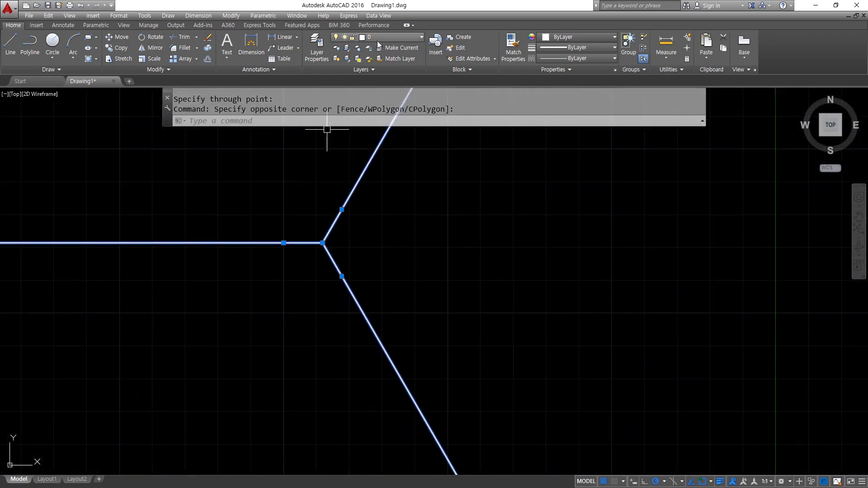
{"action": "left_click", "coordinate": [380, 39]}
{"action": "left_click", "coordinate": [380, 60]}
{"action": "key", "text": "Escape"}
Enable the Intersection object snap and draw a circle of diameter 30 centred on the rays' common point
{"action": "scroll", "coordinate": [335, 214], "scroll_direction": "up", "scroll_amount": 4}
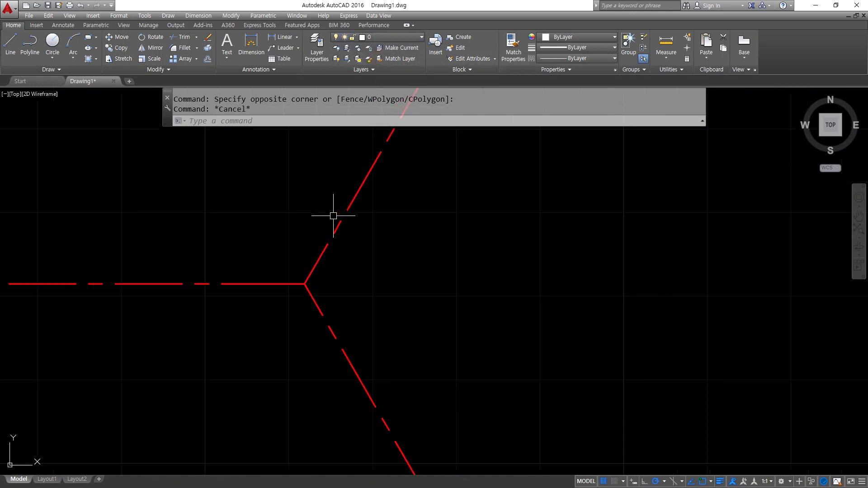
{"action": "type", "text": "c"}
{"action": "key", "text": "Return"}
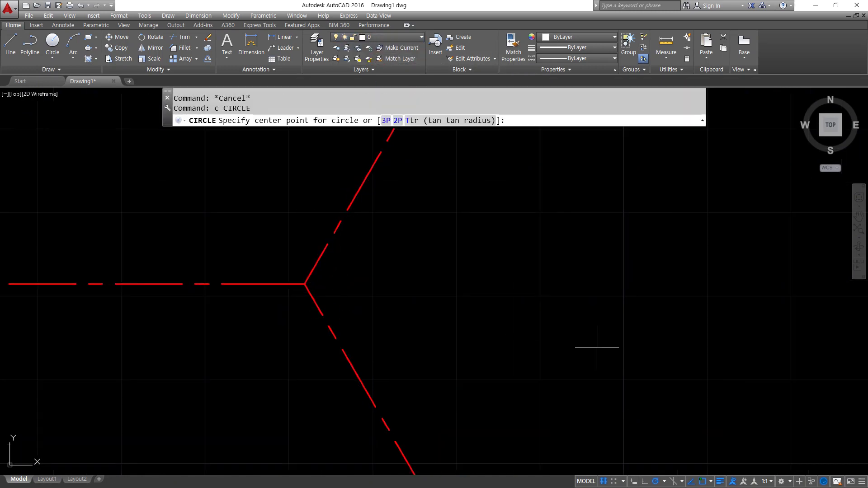
{"action": "left_click", "coordinate": [715, 485]}
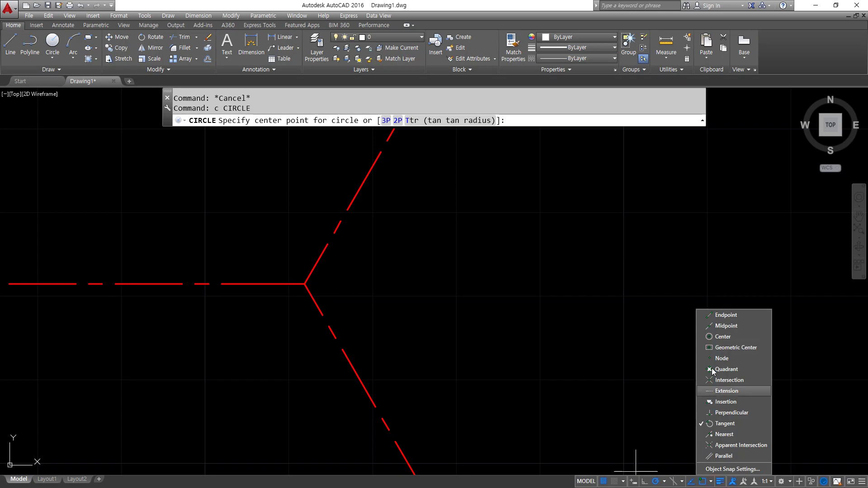
{"action": "left_click", "coordinate": [737, 381]}
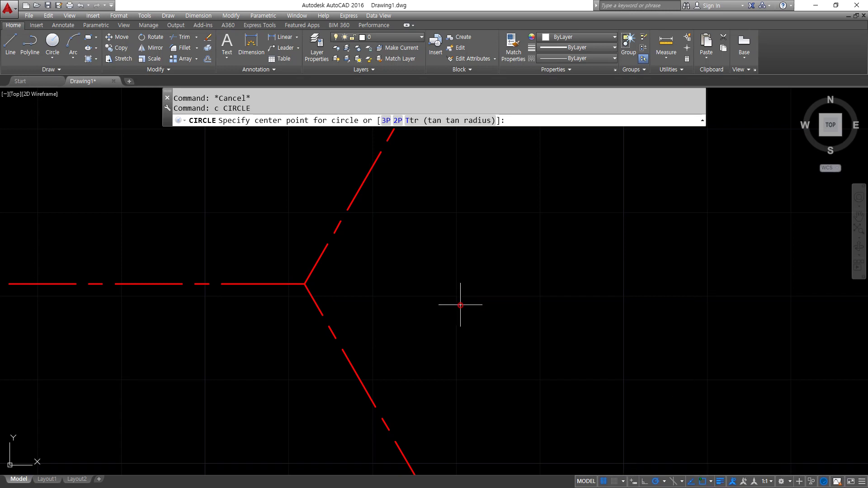
{"action": "left_click", "coordinate": [305, 284]}
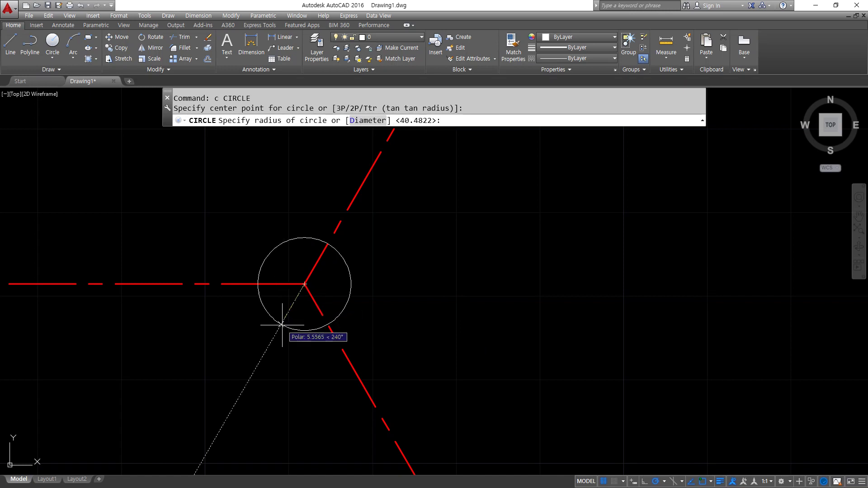
{"action": "type", "text": "d"}
{"action": "key", "text": "Return"}
{"action": "type", "text": "30"}
{"action": "key", "text": "Return"}
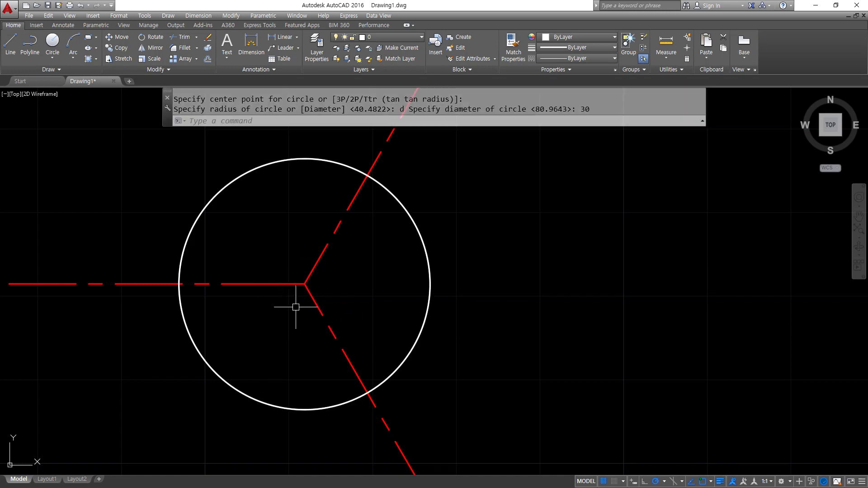
Draw a concentric circle with a radius of 20 around the central circle
{"action": "key", "text": "Return"}
{"action": "type", "text": "2"}
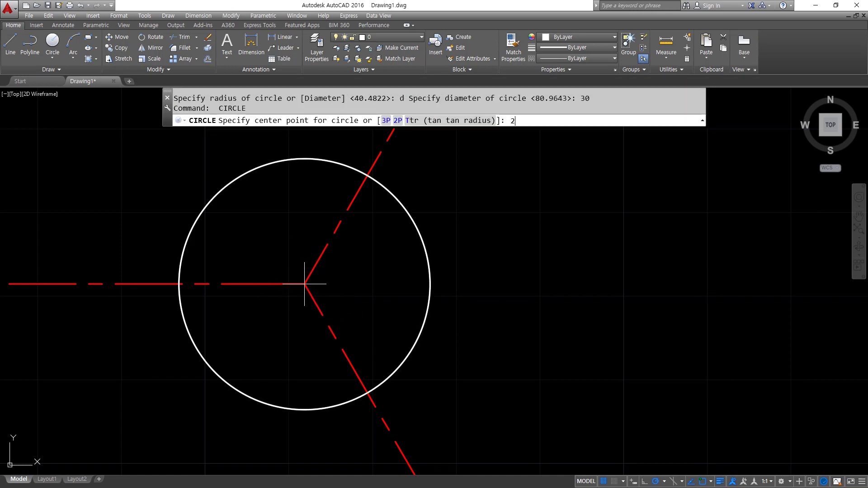
{"action": "type", "text": "0"}
{"action": "key", "text": "Return"}
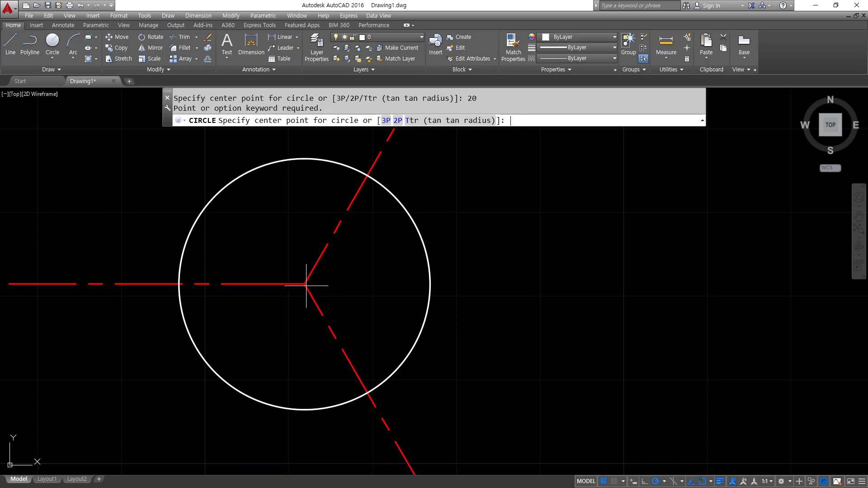
{"action": "scroll", "coordinate": [305, 284], "scroll_direction": "down", "scroll_amount": 4}
{"action": "left_click", "coordinate": [306, 285]}
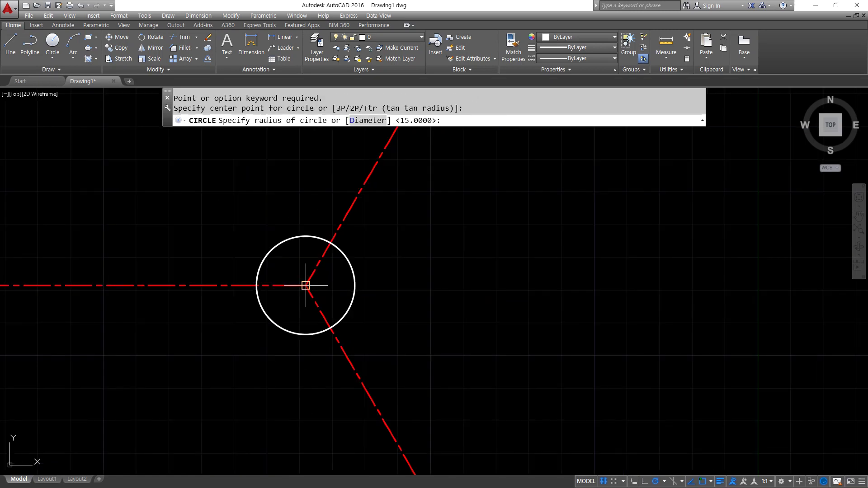
{"action": "key", "text": "Return"}
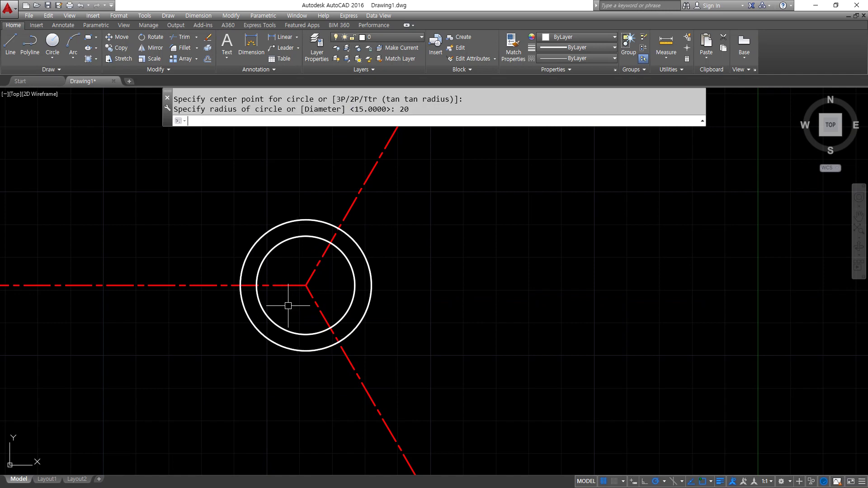
Draw a large circle with a radius of 80 centred on the rays' common point
{"action": "type", "text": "c"}
{"action": "key", "text": "Return"}
{"action": "left_click", "coordinate": [305, 285]}
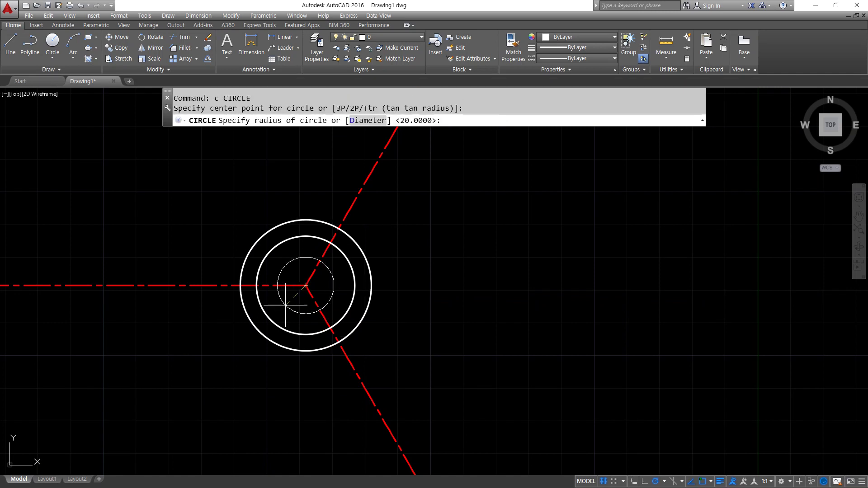
{"action": "type", "text": "80"}
{"action": "key", "text": "Return"}
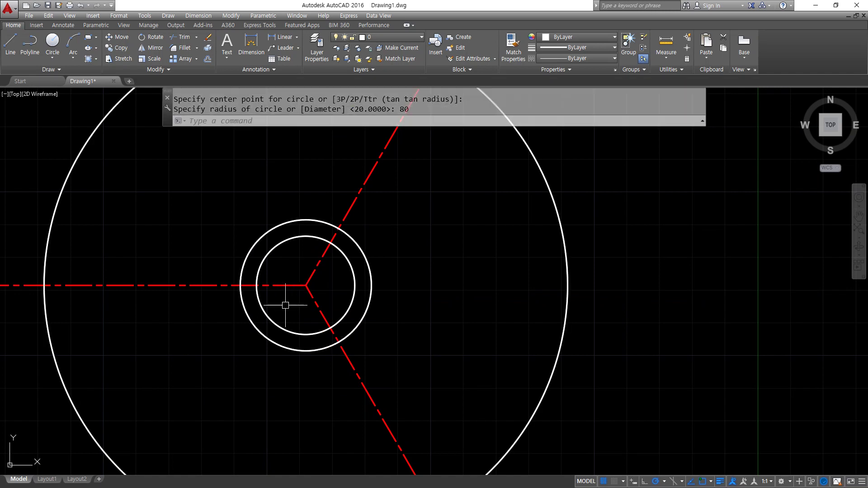
Match the properties of the horizontal centerline ray onto the radius 80 circle
{"action": "type", "text": "ma"}
{"action": "key", "text": "Return"}
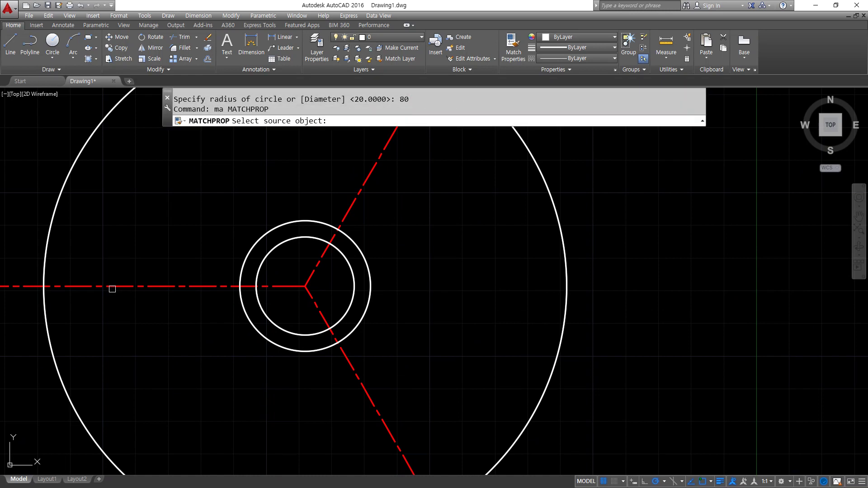
{"action": "left_click", "coordinate": [110, 286]}
{"action": "left_click", "coordinate": [47, 238]}
{"action": "key", "text": "Return"}
Draw a circle of diameter 10 where the horizontal ray crosses the large centerline circle
{"action": "type", "text": "c"}
{"action": "key", "text": "Return"}
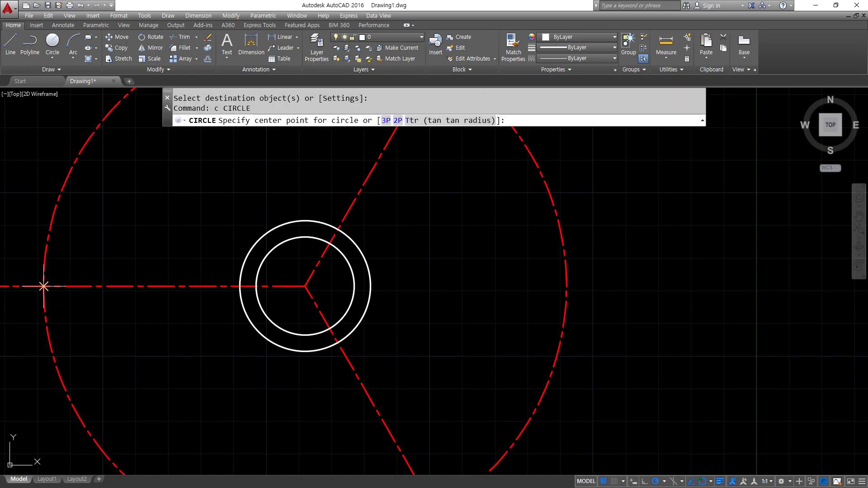
{"action": "left_click", "coordinate": [43, 286]}
{"action": "type", "text": "d"}
{"action": "key", "text": "Return"}
{"action": "type", "text": "1"}
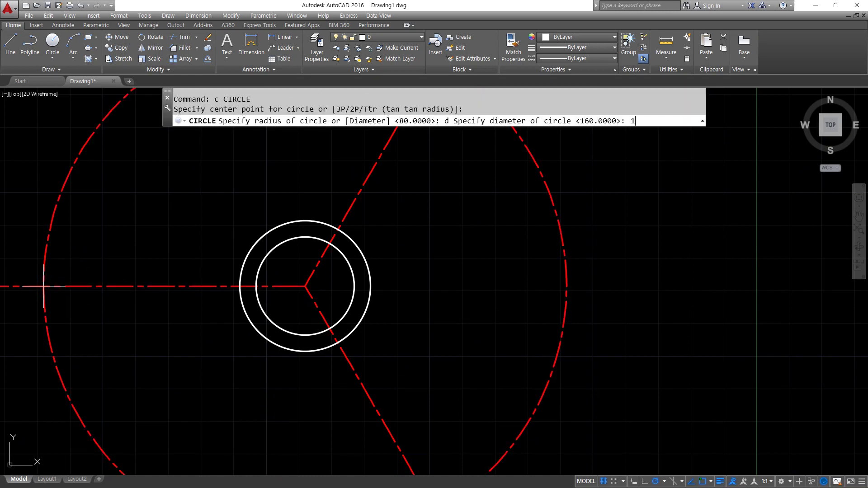
{"action": "type", "text": "0"}
{"action": "key", "text": "Return"}
Draw circles with a radius of 5 where the lower and upper angled rays cross the large centerline circle
{"action": "scroll", "coordinate": [246, 378], "scroll_direction": "down", "scroll_amount": 2}
{"action": "key", "text": "Return"}
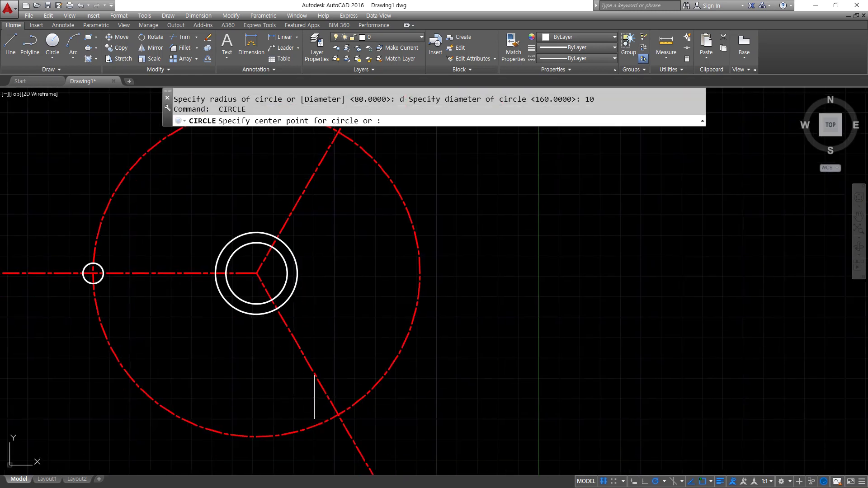
{"action": "left_click", "coordinate": [339, 415]}
{"action": "key", "text": "Return"}
{"action": "middle_click_drag", "start_coordinate": [330, 278], "coordinate": [324, 321]}
{"action": "key", "text": "Return"}
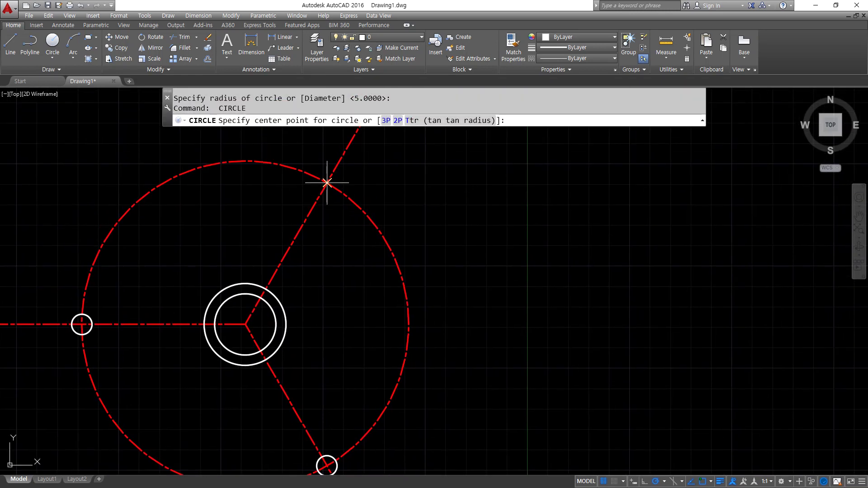
{"action": "left_click", "coordinate": [327, 182]}
{"action": "key", "text": "Return"}
Draw a concentric circle with a radius of 10 around the small circle on the horizontal ray
{"action": "key", "text": "Return"}
{"action": "left_click", "coordinate": [81, 324]}
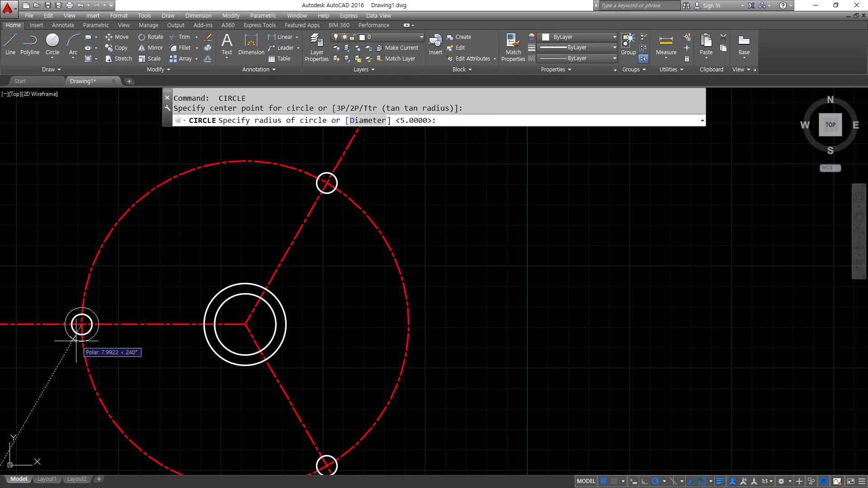
{"action": "type", "text": "10"}
{"action": "key", "text": "Return"}
{"action": "middle_click_drag", "start_coordinate": [287, 436], "coordinate": [287, 360]}
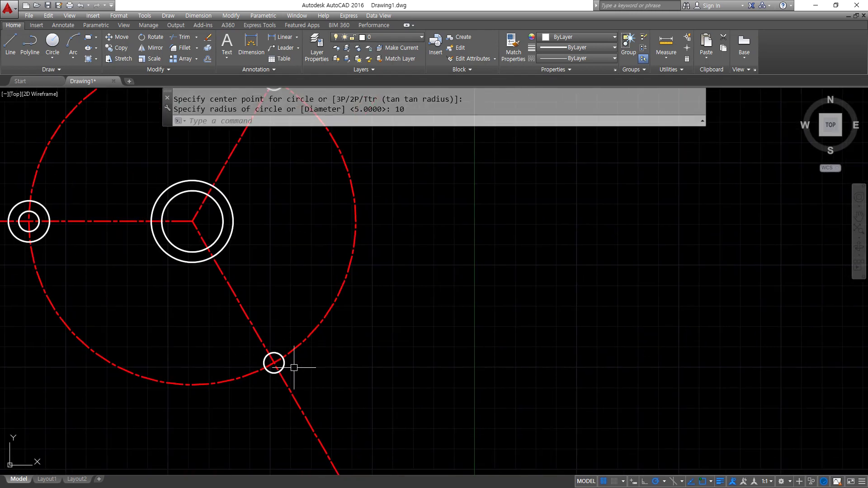
Draw a circle of radius 10 concentric with the small circle at the ends of the lower and upper slanted arms
{"action": "key", "text": "Return"}
{"action": "left_click", "coordinate": [273, 361]}
{"action": "key", "text": "Return"}
{"action": "middle_click_drag", "start_coordinate": [285, 236], "coordinate": [266, 391]}
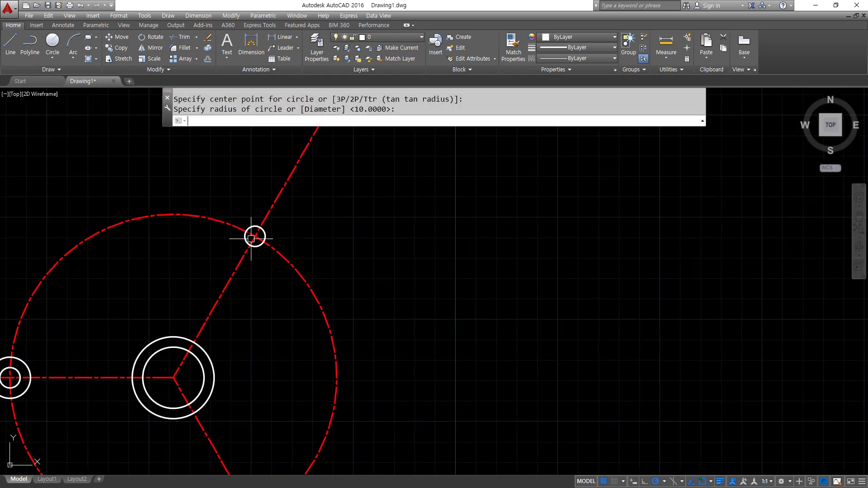
{"action": "key", "text": "Return"}
{"action": "left_click", "coordinate": [255, 236]}
{"action": "key", "text": "Return"}
Offset the larger circle at each of the three arm ends outward once
{"action": "type", "text": "o"}
{"action": "key", "text": "Return"}
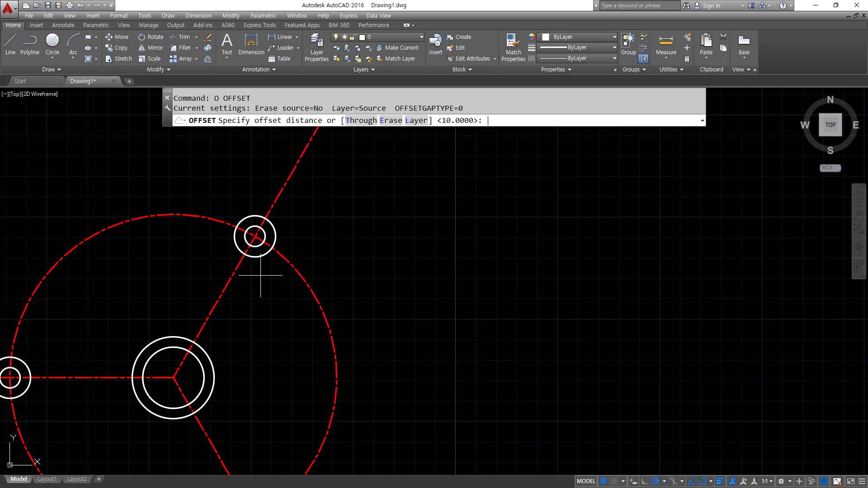
{"action": "key", "text": "Return"}
{"action": "left_click", "coordinate": [256, 257]}
{"action": "left_click", "coordinate": [267, 276]}
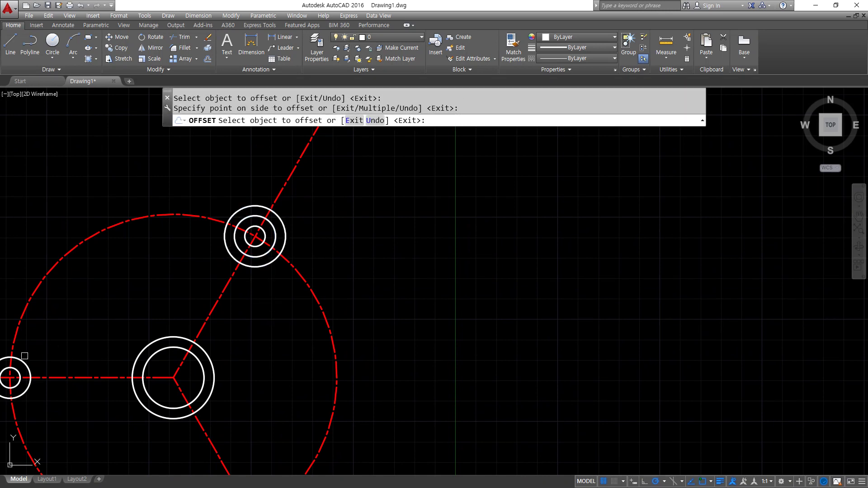
{"action": "left_click", "coordinate": [25, 362]}
{"action": "left_click", "coordinate": [78, 337]}
{"action": "middle_click_drag", "start_coordinate": [124, 440], "coordinate": [138, 353]}
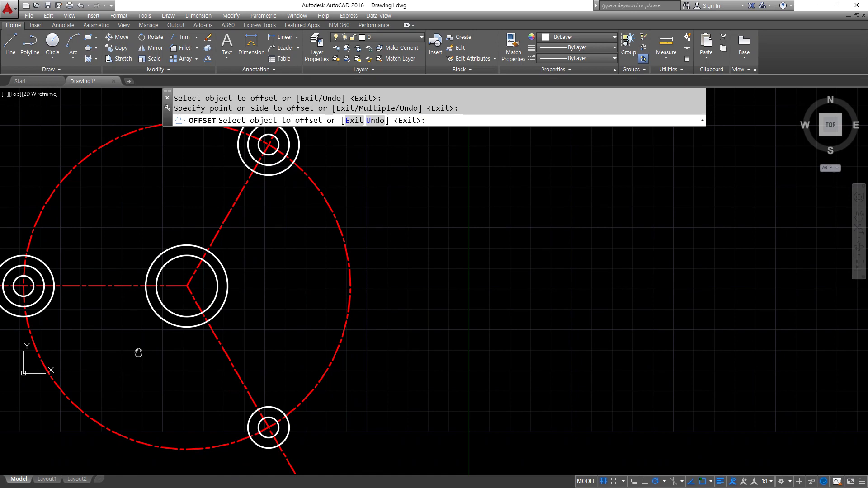
{"action": "middle_click_drag", "start_coordinate": [139, 353], "coordinate": [193, 243]}
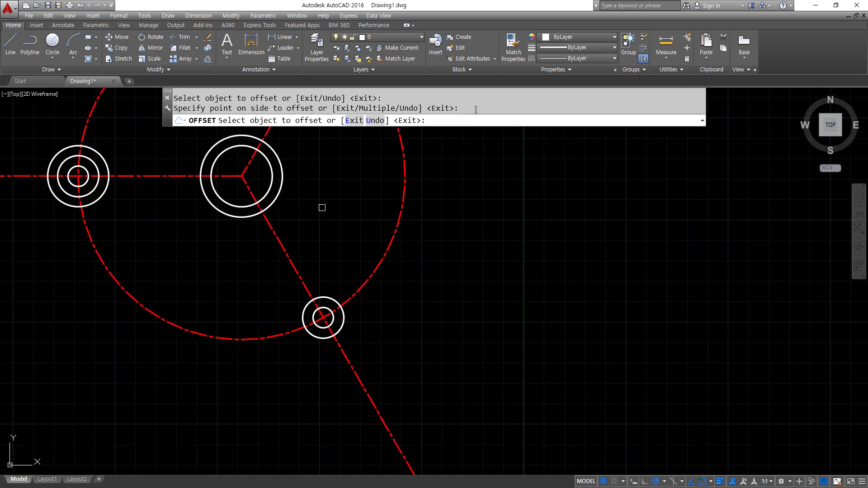
{"action": "left_click", "coordinate": [330, 298]}
{"action": "left_click", "coordinate": [332, 284]}
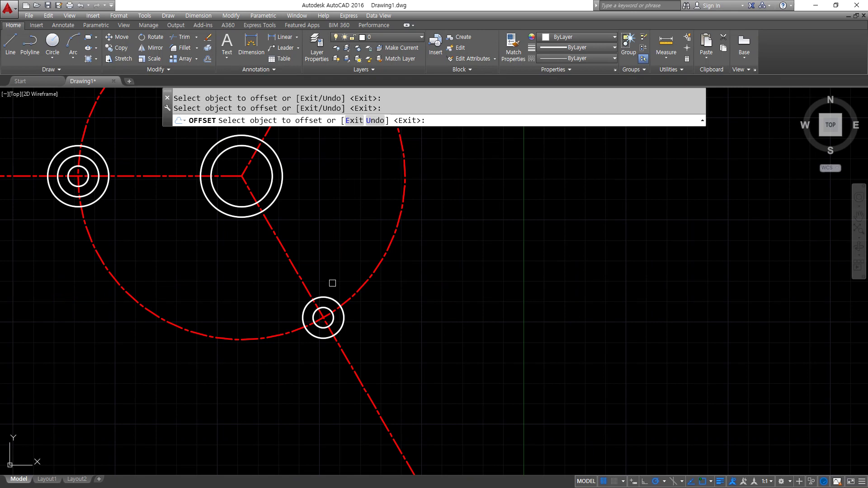
{"action": "left_click", "coordinate": [327, 294]}
{"action": "left_click", "coordinate": [343, 229]}
{"action": "key", "text": "Return"}
With the three outermost arm-end circles as cutting edges, trim the horizontal centerline's outer end and the upper-left arc of the centerline circle
{"action": "scroll", "coordinate": [283, 241], "scroll_direction": "down", "scroll_amount": 2}
{"action": "middle_click_drag", "start_coordinate": [269, 234], "coordinate": [246, 268]}
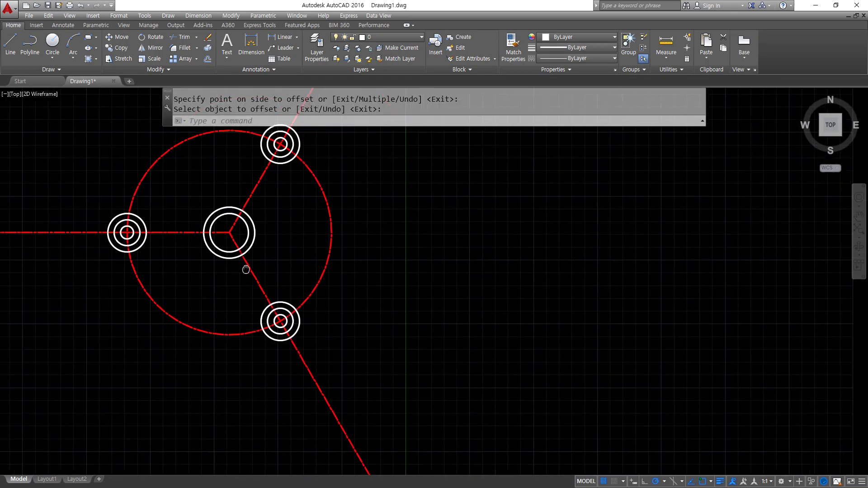
{"action": "type", "text": "t"}
{"action": "key", "text": "Return"}
{"action": "left_click", "coordinate": [285, 302]}
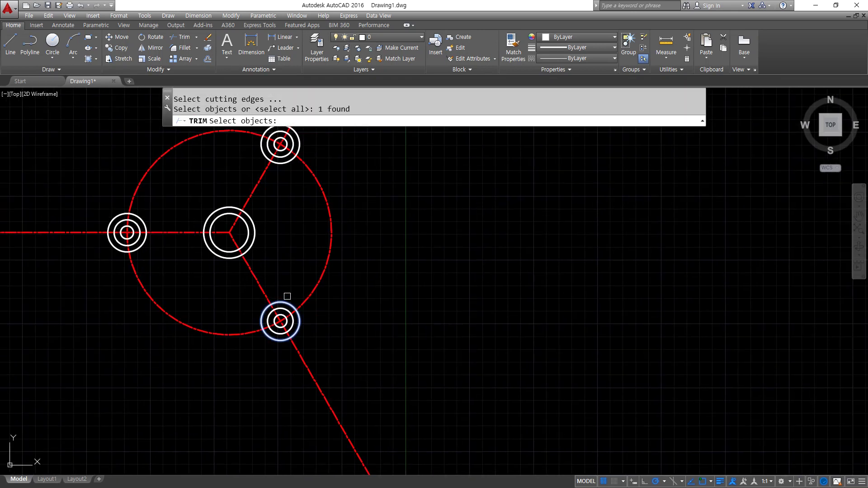
{"action": "left_click", "coordinate": [295, 162]}
{"action": "left_click", "coordinate": [137, 221]}
{"action": "key", "text": "Return"}
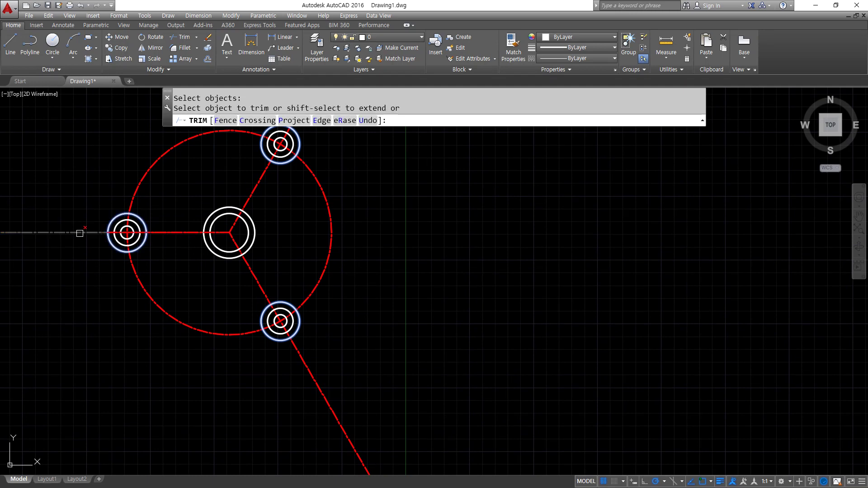
{"action": "left_click", "coordinate": [77, 233]}
{"action": "left_click", "coordinate": [171, 154]}
{"action": "left_click", "coordinate": [133, 136]}
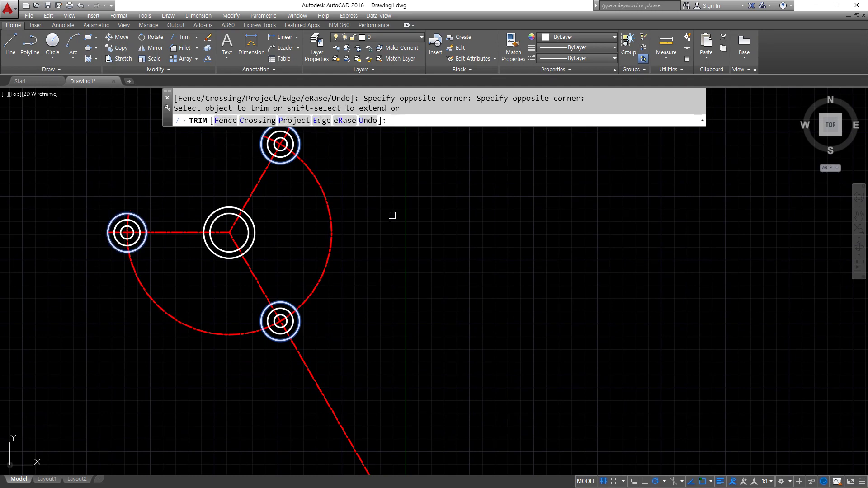
Trim the remaining centerline-circle arcs and the outer extensions of both slanted centerlines back to the cutting-edge circles
{"action": "left_click", "coordinate": [392, 215]}
{"action": "left_click", "coordinate": [304, 234]}
{"action": "left_click", "coordinate": [252, 316]}
{"action": "left_click", "coordinate": [191, 369]}
{"action": "left_click", "coordinate": [344, 366]}
{"action": "left_click", "coordinate": [296, 399]}
{"action": "middle_click_drag", "start_coordinate": [342, 226], "coordinate": [318, 311]}
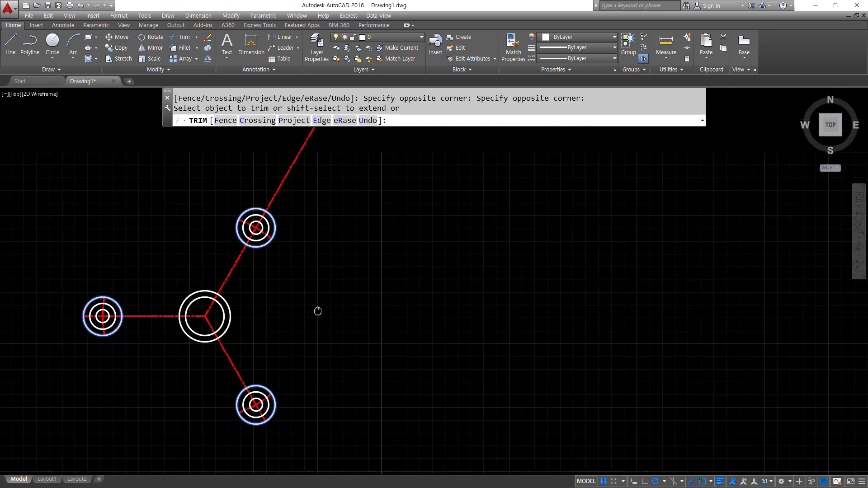
{"action": "left_click", "coordinate": [331, 176]}
{"action": "left_click", "coordinate": [273, 142]}
{"action": "key", "text": "Return"}
Erase the outermost circle at each of the three arm ends
{"action": "left_click", "coordinate": [285, 231]}
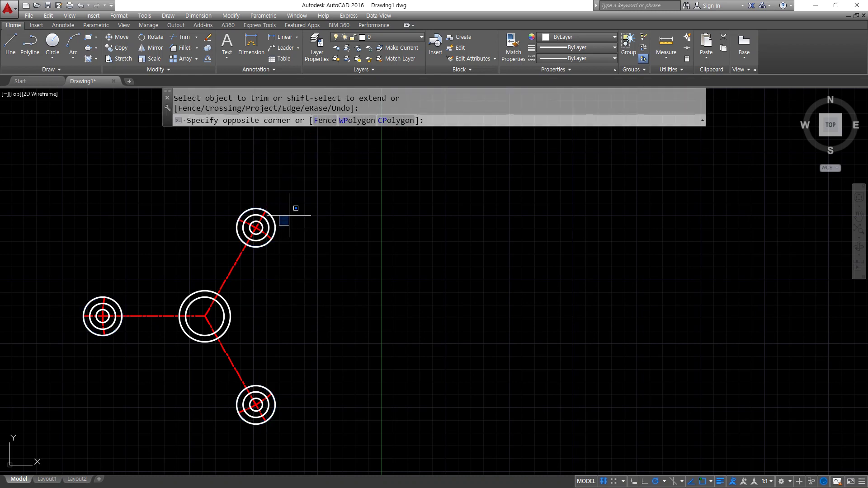
{"action": "left_click", "coordinate": [274, 212]}
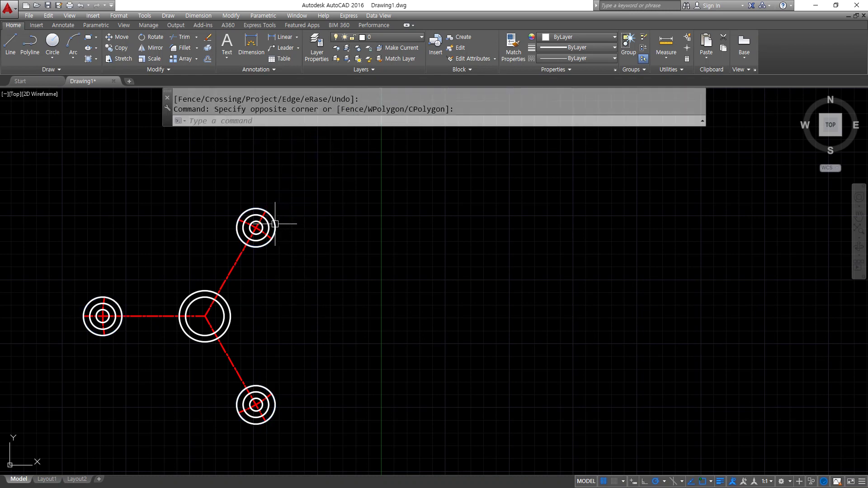
{"action": "left_click", "coordinate": [266, 387]}
{"action": "left_click", "coordinate": [117, 331]}
{"action": "type", "text": "e"}
{"action": "key", "text": "Return"}
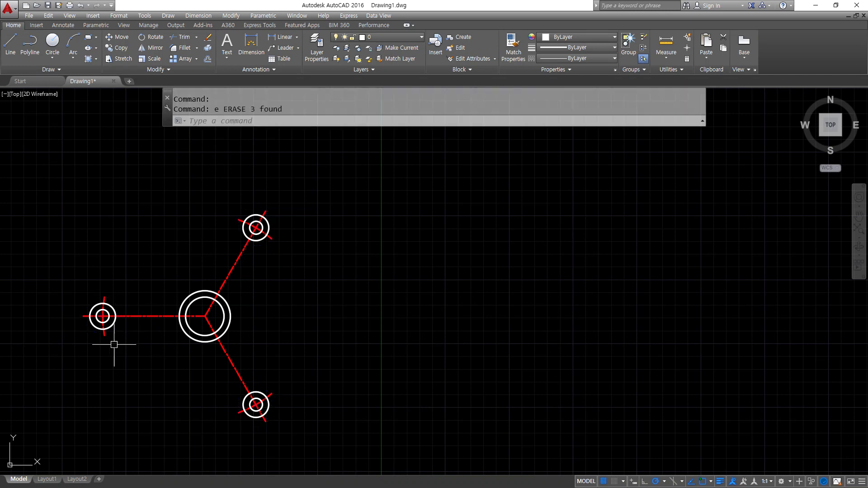
Draw two tangent lines from the left arm's small inner circle to the hub's outer circle, above and below the horizontal centerline
{"action": "scroll", "coordinate": [114, 345], "scroll_direction": "up", "scroll_amount": 4}
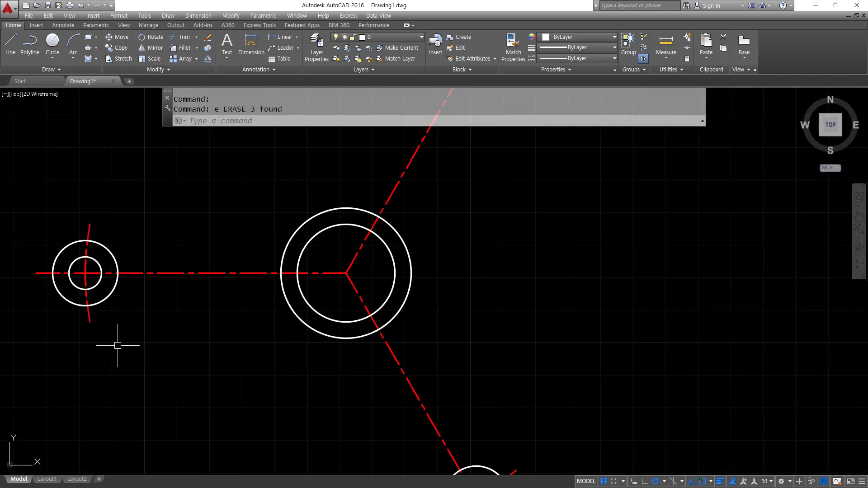
{"action": "left_click", "coordinate": [711, 482]}
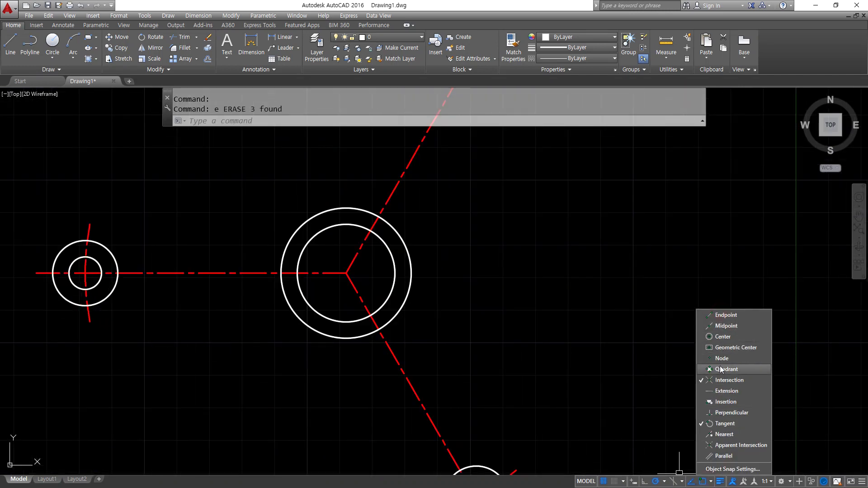
{"action": "left_click", "coordinate": [303, 391]}
{"action": "type", "text": "l"}
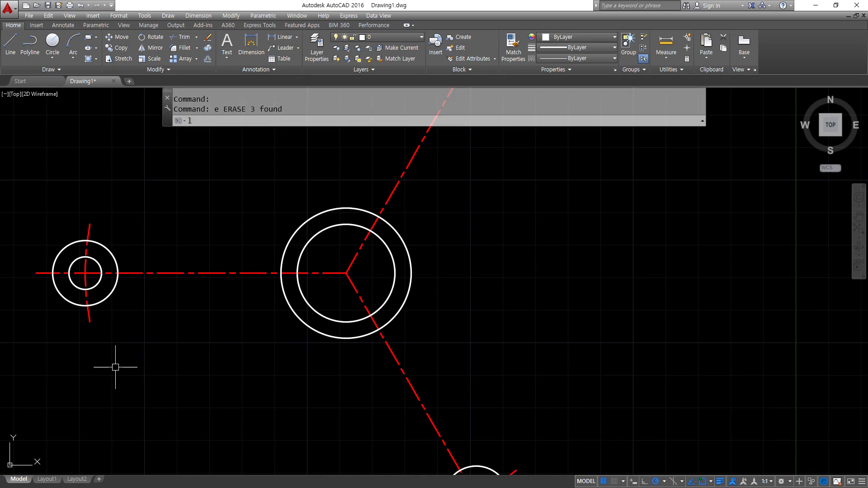
{"action": "key", "text": "Return"}
{"action": "left_click", "coordinate": [85, 267]}
{"action": "left_click", "coordinate": [295, 227]}
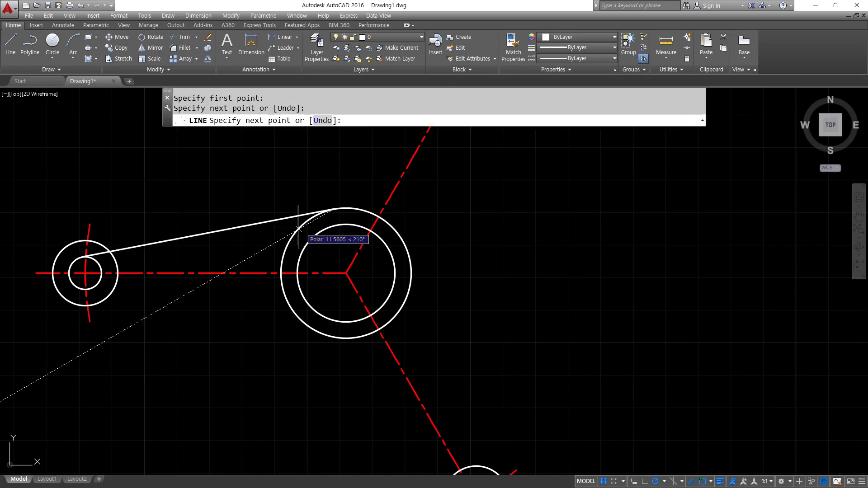
{"action": "key", "text": "Return"}
{"action": "key", "text": "Return"}
{"action": "left_click", "coordinate": [71, 281]}
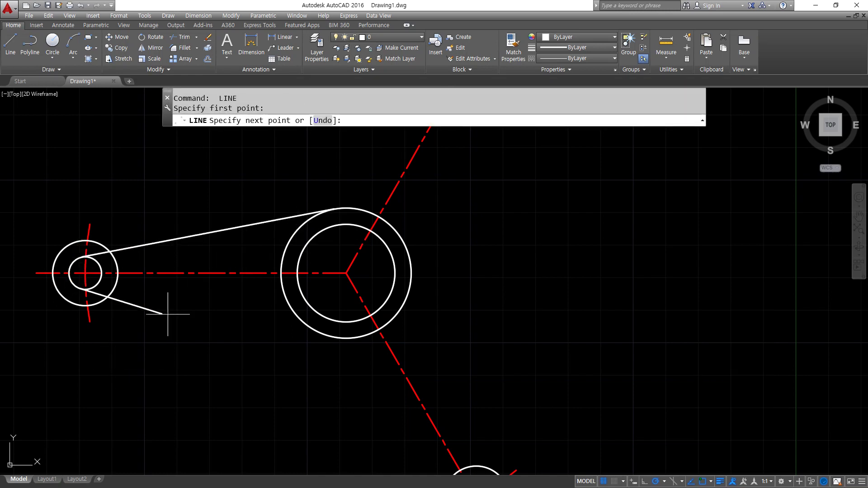
{"action": "left_click", "coordinate": [291, 328]}
{"action": "key", "text": "Return"}
Draw two tangent lines between the hub's outer circle and the lower arm's small inner circle, one on each side of its centerline
{"action": "key", "text": "Return"}
{"action": "left_click", "coordinate": [294, 320]}
{"action": "middle_click_drag", "start_coordinate": [329, 391], "coordinate": [185, 285]}
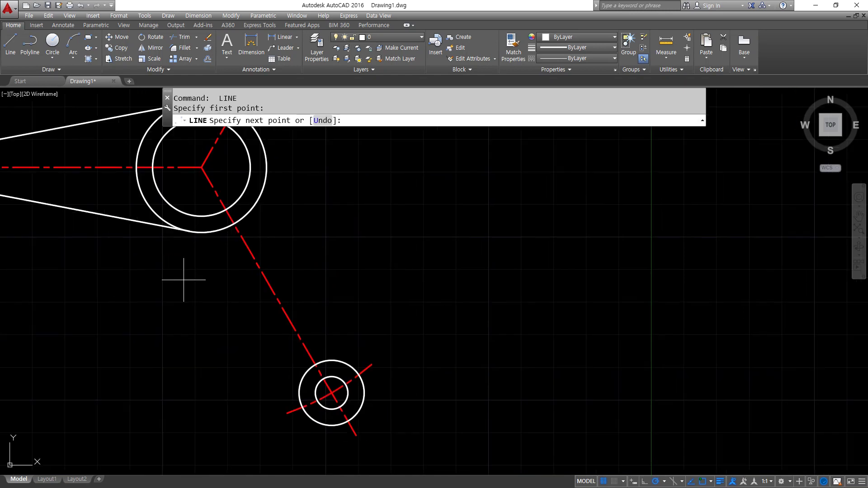
{"action": "left_click", "coordinate": [326, 409]}
{"action": "key", "text": "Return"}
{"action": "key", "text": "Return"}
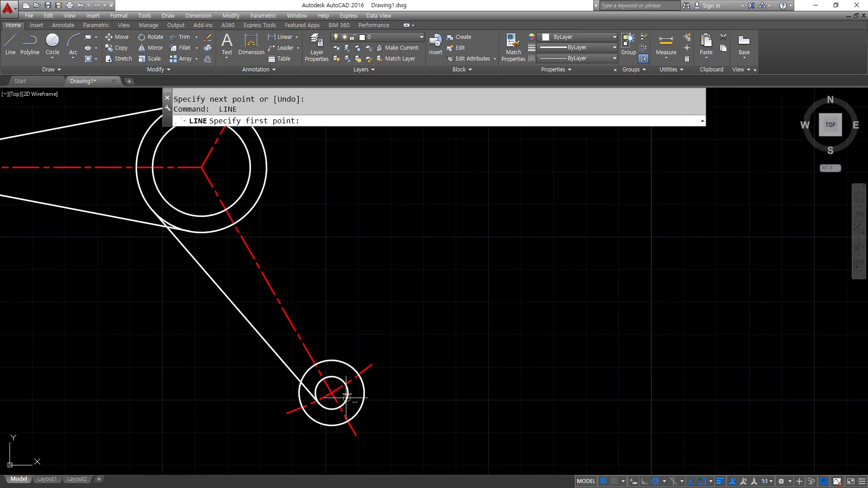
{"action": "left_click", "coordinate": [347, 389]}
{"action": "left_click", "coordinate": [267, 170]}
{"action": "middle_click_drag", "start_coordinate": [315, 178], "coordinate": [293, 325]}
{"action": "key", "text": "Return"}
Draw two tangent lines between the hub's outer circle and the upper arm's small inner circle, one on each side of its centerline
{"action": "key", "text": "Return"}
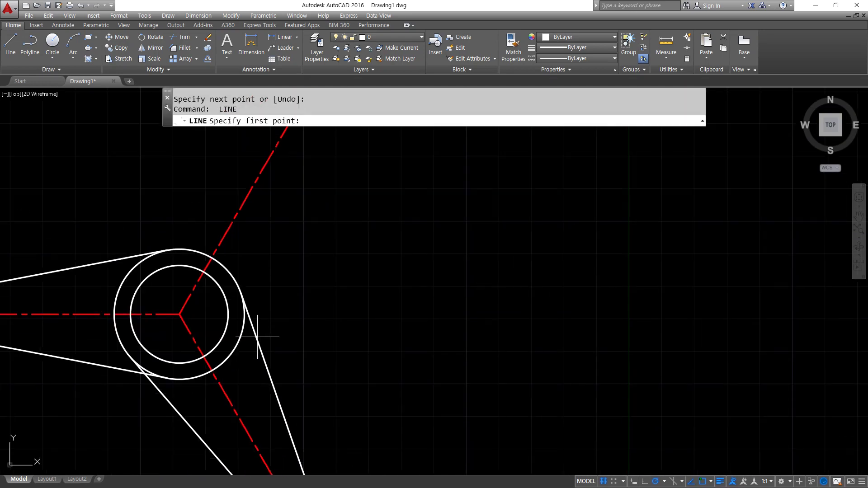
{"action": "left_click", "coordinate": [235, 345]}
{"action": "middle_click_drag", "start_coordinate": [276, 230], "coordinate": [251, 327]}
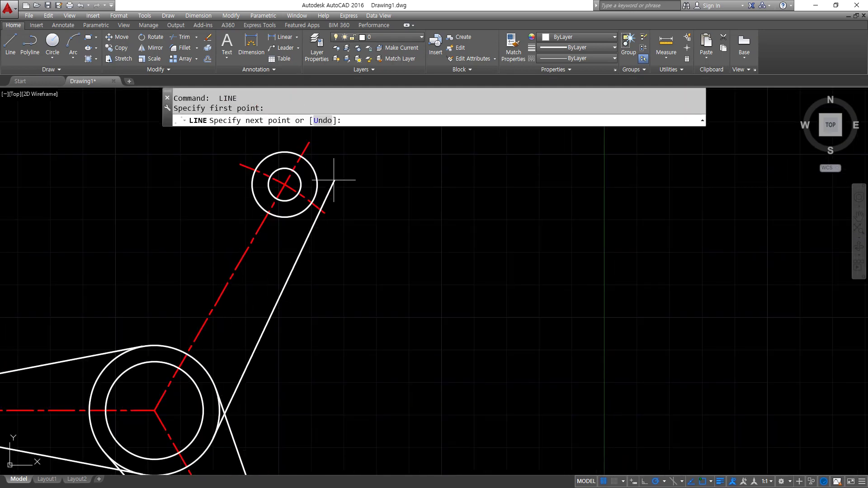
{"action": "key", "text": "Return"}
{"action": "key", "text": "Return"}
{"action": "left_click", "coordinate": [284, 178]}
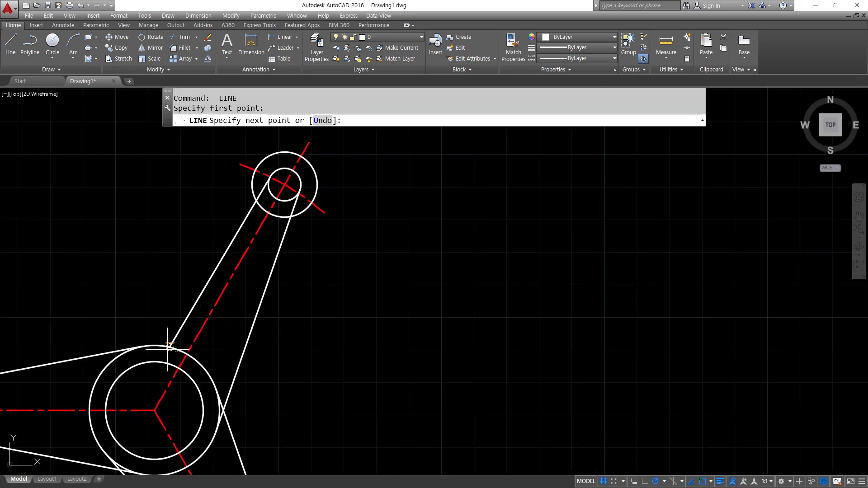
{"action": "left_click", "coordinate": [102, 373]}
{"action": "key", "text": "Return"}
Offset both tangent lines of the upper arm outward by 5
{"action": "type", "text": "o"}
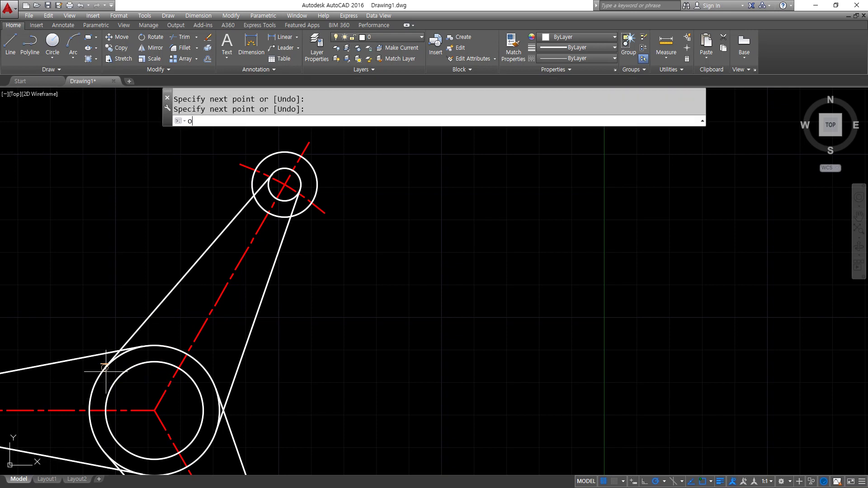
{"action": "key", "text": "Return"}
{"action": "type", "text": "5"}
{"action": "key", "text": "Return"}
{"action": "left_click", "coordinate": [165, 303]}
{"action": "left_click", "coordinate": [145, 262]}
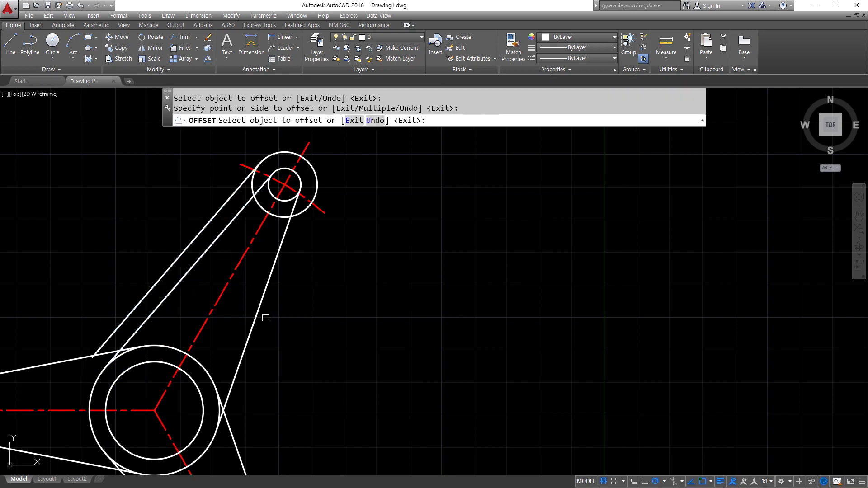
{"action": "left_click", "coordinate": [254, 316]}
{"action": "left_click", "coordinate": [359, 345]}
Offset both tangent lines of the left arm outward by the same distance of 5
{"action": "middle_click_drag", "start_coordinate": [149, 364], "coordinate": [352, 318]}
{"action": "left_click", "coordinate": [290, 312]}
{"action": "left_click", "coordinate": [234, 289]}
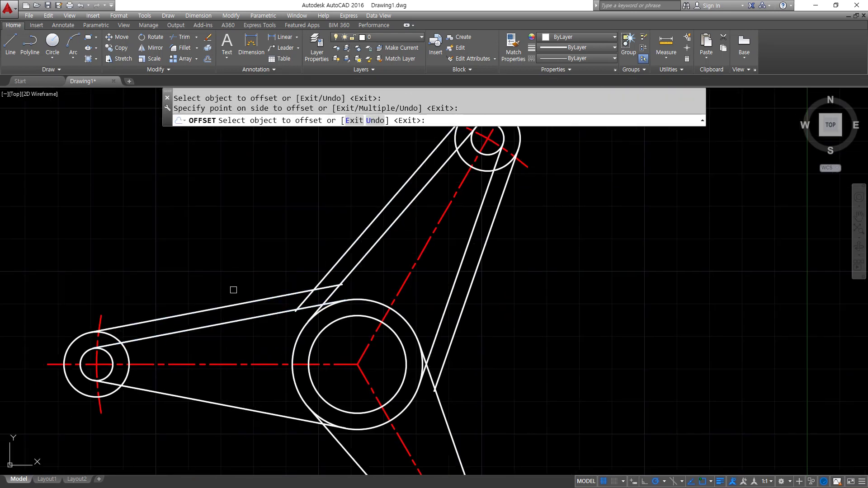
{"action": "left_click", "coordinate": [205, 402]}
{"action": "left_click", "coordinate": [226, 416]}
Offset both tangent lines of the lower arm outward by the same distance of 5
{"action": "middle_click_drag", "start_coordinate": [332, 456], "coordinate": [244, 345]}
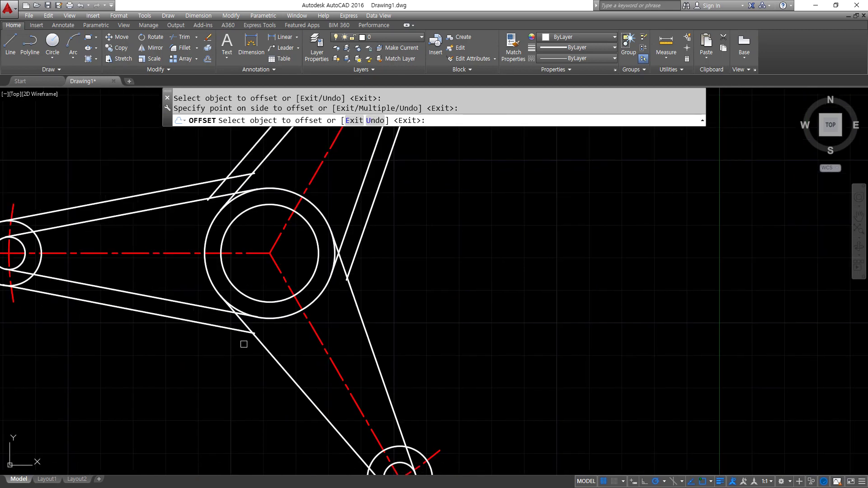
{"action": "left_click", "coordinate": [268, 352]}
{"action": "left_click", "coordinate": [245, 357]}
{"action": "left_click", "coordinate": [359, 324]}
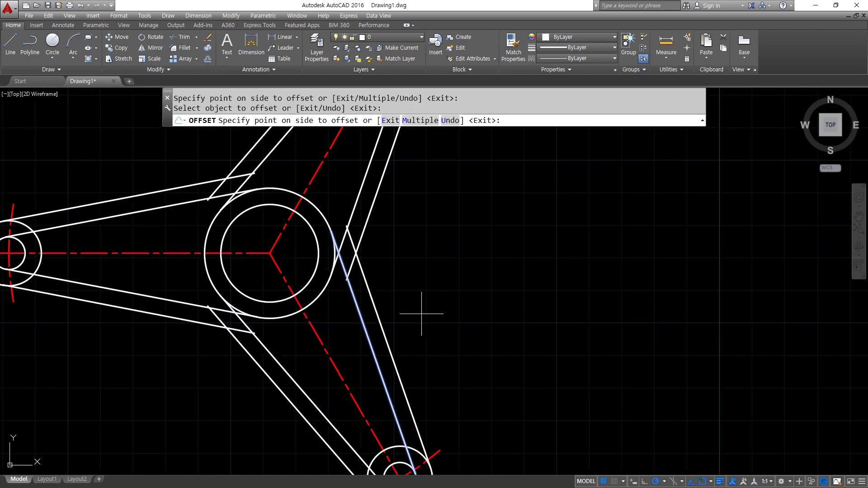
{"action": "left_click", "coordinate": [419, 310]}
{"action": "key", "text": "Return"}
Fillet the outer edges between the left and upper arms with radius 30 in Trim mode
{"action": "middle_click_drag", "start_coordinate": [194, 162], "coordinate": [194, 248]}
{"action": "mouse_move", "coordinate": [239, 231]}
{"action": "left_mouse_down"}
{"action": "mouse_move", "coordinate": [128, 244]}
{"action": "mouse_move", "coordinate": [249, 208]}
{"action": "mouse_move", "coordinate": [246, 238]}
{"action": "left_mouse_up"}
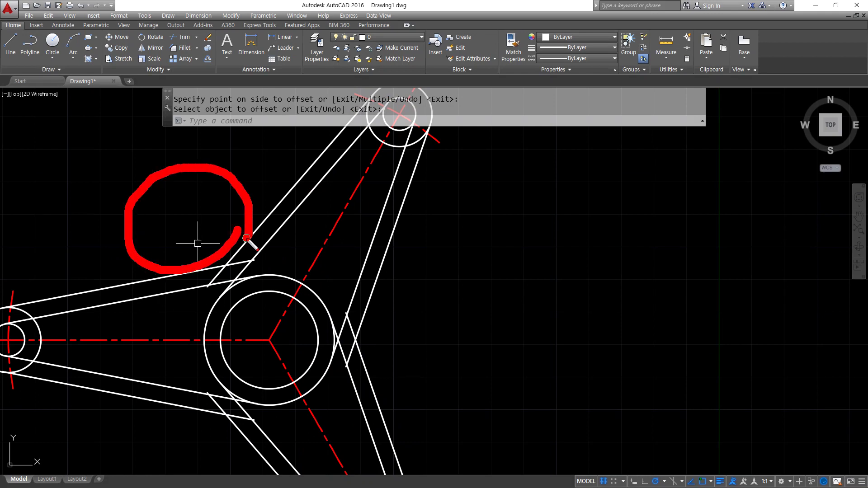
{"action": "type", "text": "F"}
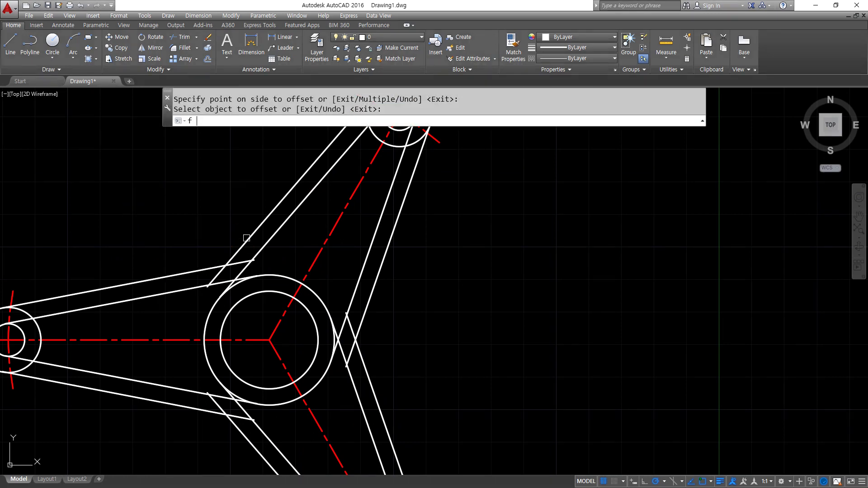
{"action": "key", "text": "Return"}
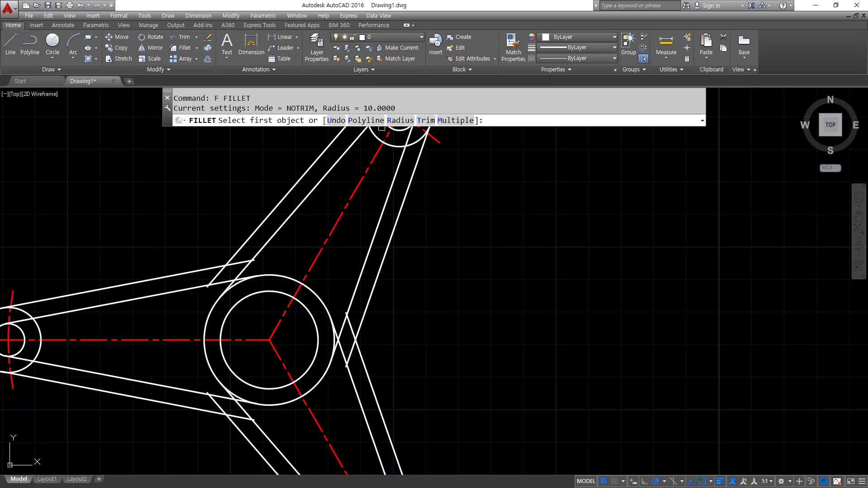
{"action": "left_click", "coordinate": [425, 121]}
{"action": "left_click", "coordinate": [338, 120]}
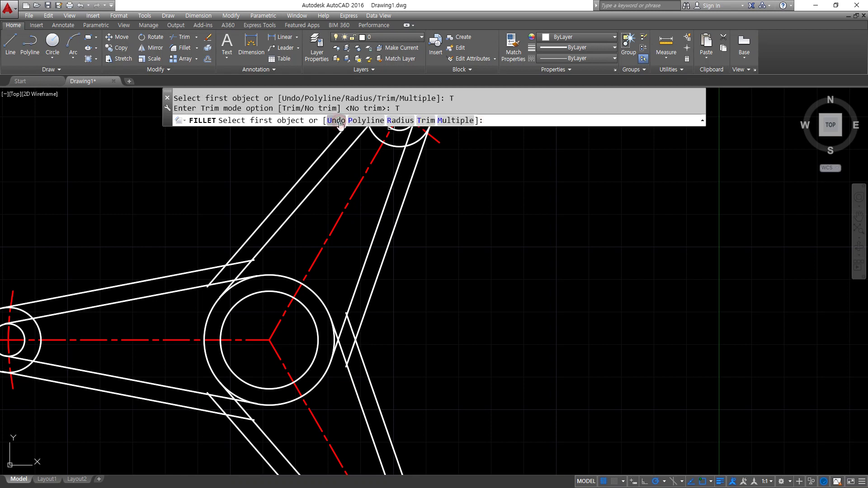
{"action": "left_click", "coordinate": [391, 120]}
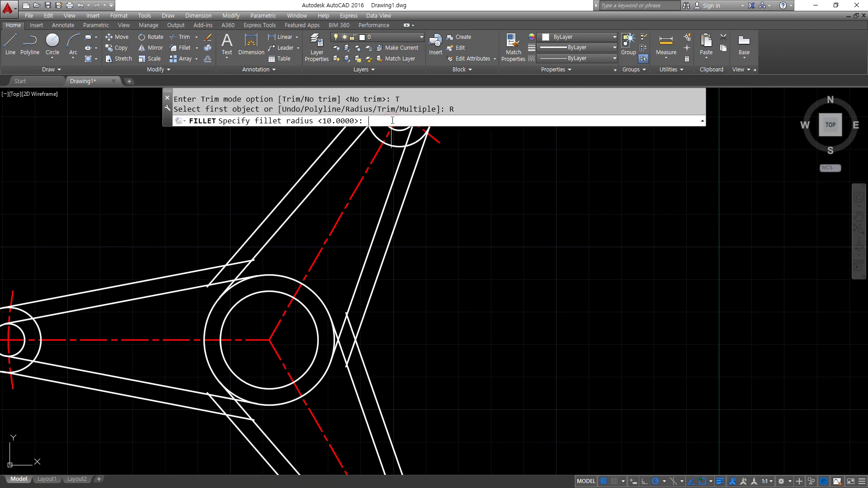
{"action": "type", "text": "30"}
{"action": "key", "text": "Return"}
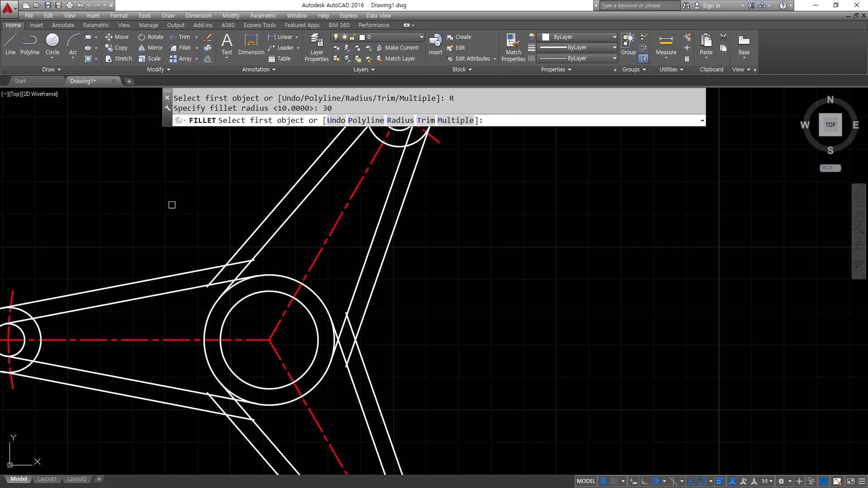
{"action": "left_click", "coordinate": [173, 273]}
{"action": "left_click", "coordinate": [244, 243]}
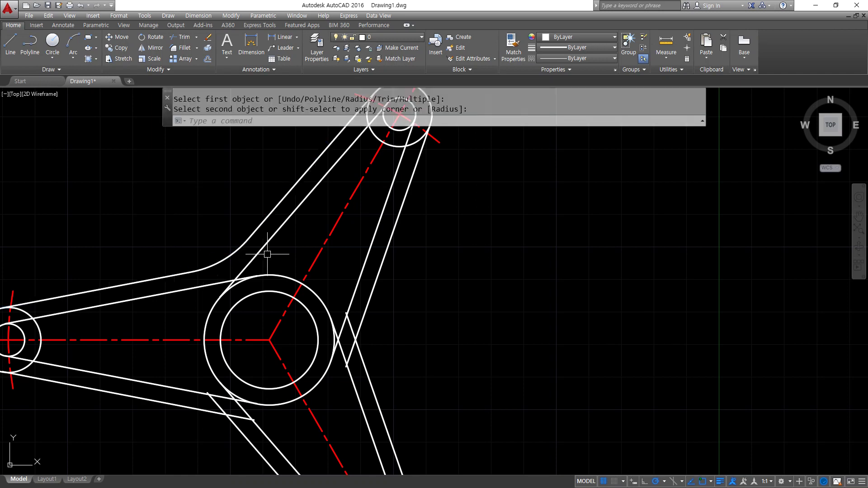
Fillet the outer edges between the upper and lower arms and between the left and lower arms with the same radius of 30
{"action": "key", "text": "Return"}
{"action": "left_click", "coordinate": [353, 350]}
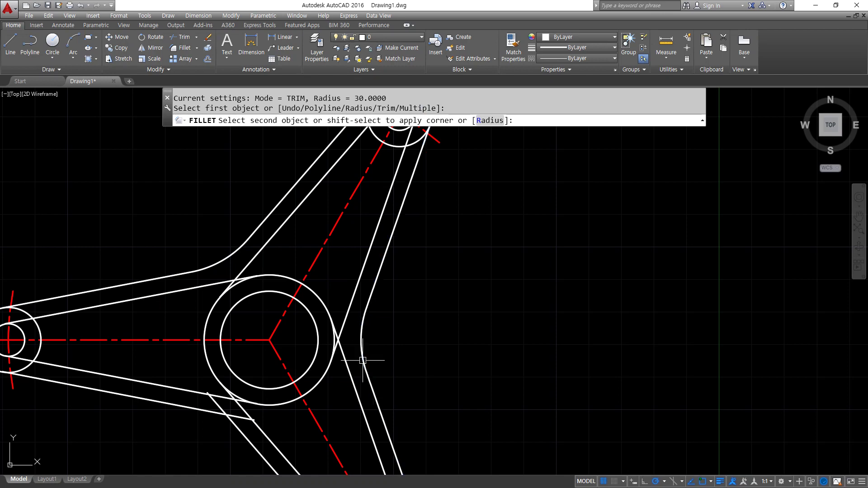
{"action": "middle_click_drag", "start_coordinate": [171, 364], "coordinate": [184, 240]}
{"action": "key", "text": "Return"}
{"action": "left_click", "coordinate": [186, 281]}
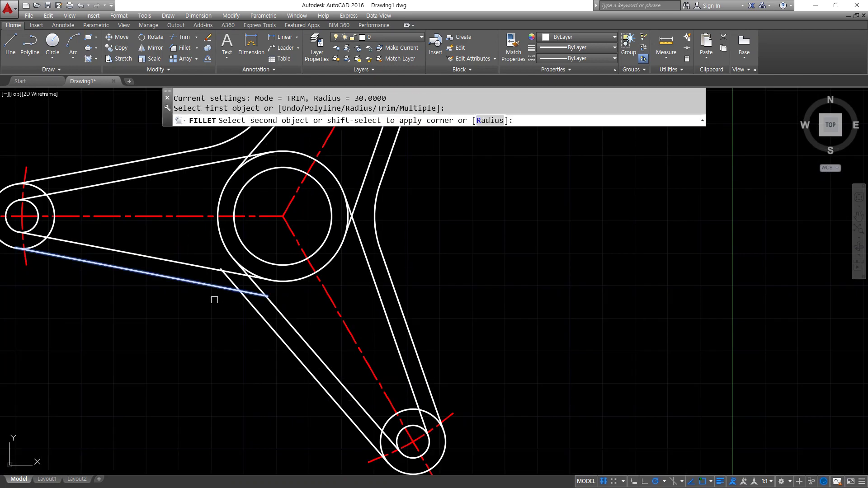
{"action": "left_click", "coordinate": [248, 304]}
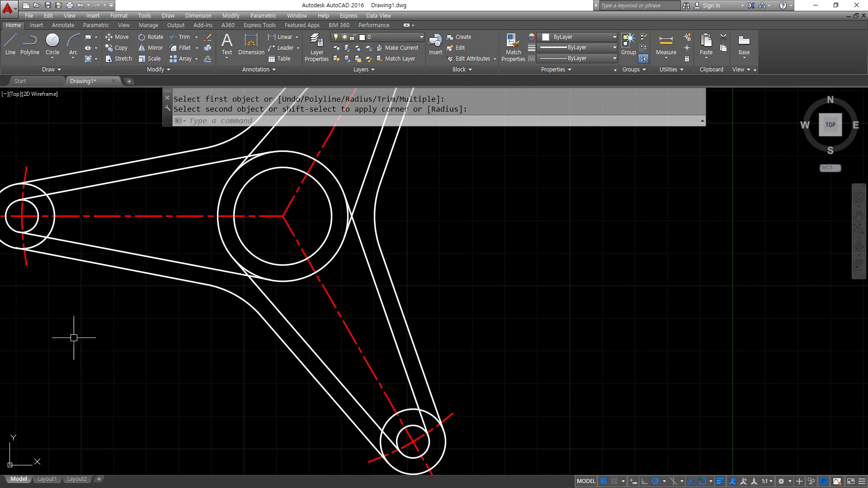
Draw a tangent-tangent-radius circle of radius 4 touching the left arm's upper inner edge and the hub's outer circle
{"action": "scroll", "coordinate": [232, 172], "scroll_direction": "up", "scroll_amount": 2}
{"action": "scroll", "coordinate": [232, 172], "scroll_direction": "down", "scroll_amount": 2}
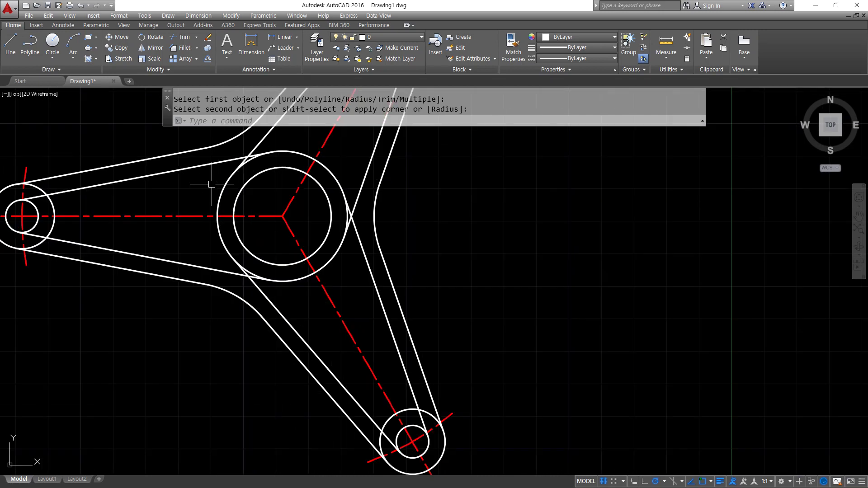
{"action": "type", "text": "c"}
{"action": "key", "text": "Return"}
{"action": "type", "text": "t"}
{"action": "key", "text": "Return"}
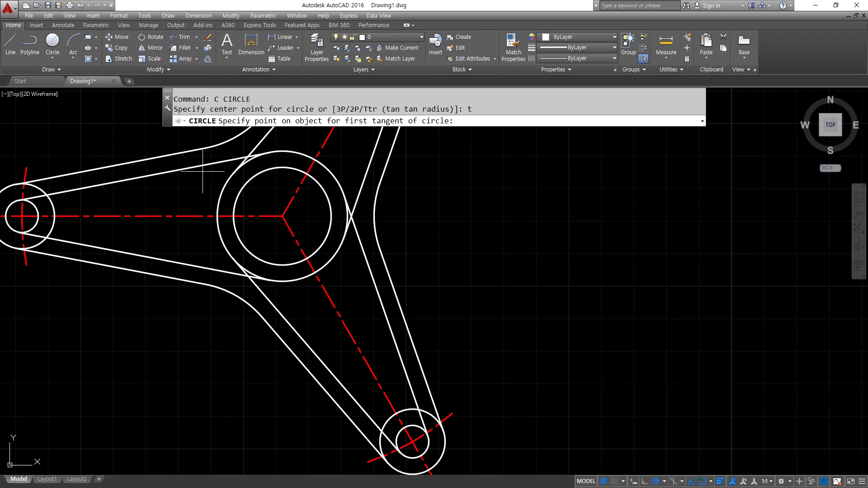
{"action": "left_click", "coordinate": [205, 166]}
{"action": "left_click", "coordinate": [226, 182]}
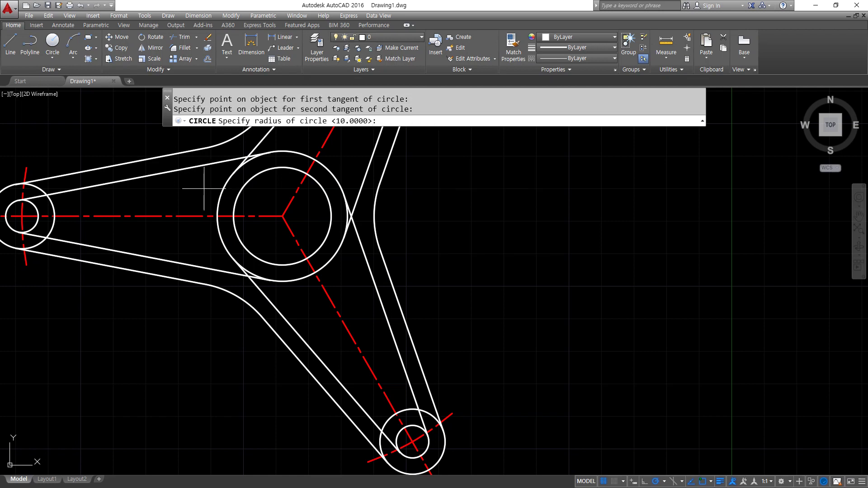
{"action": "type", "text": "4"}
{"action": "key", "text": "Return"}
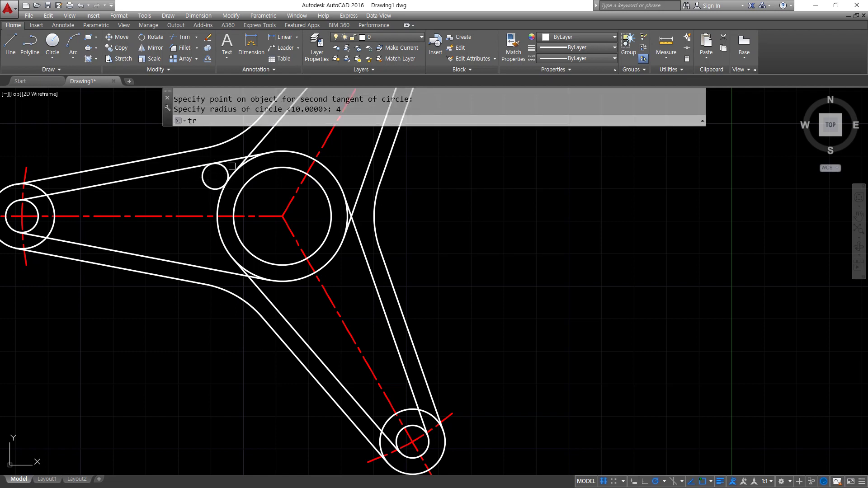
Try trimming the left arm's upper inner edge at the tangent circle, and undo both the trim and the circle
{"action": "type", "text": "tr"}
{"action": "key", "text": "Return"}
{"action": "key", "text": "Return"}
{"action": "key", "text": "Return"}
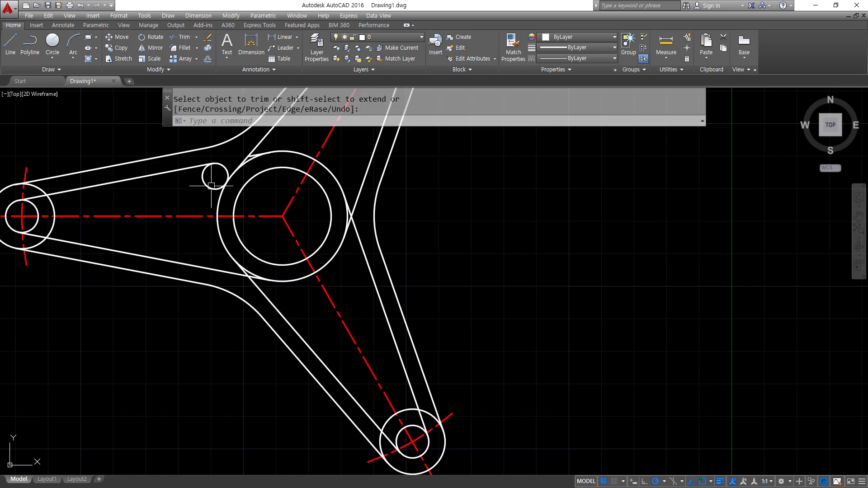
{"action": "key", "text": "ctrl+z"}
{"action": "key", "text": "ctrl+z"}
Fillet both inner edges of the left arm to the hub's outer circle with radius 4
{"action": "type", "text": "f"}
{"action": "key", "text": "Return"}
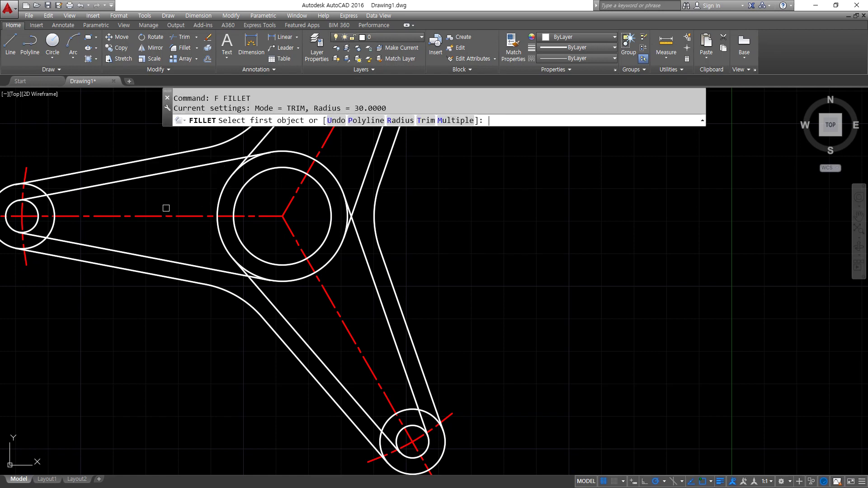
{"action": "type", "text": "r"}
{"action": "key", "text": "Return"}
{"action": "type", "text": "4"}
{"action": "key", "text": "Return"}
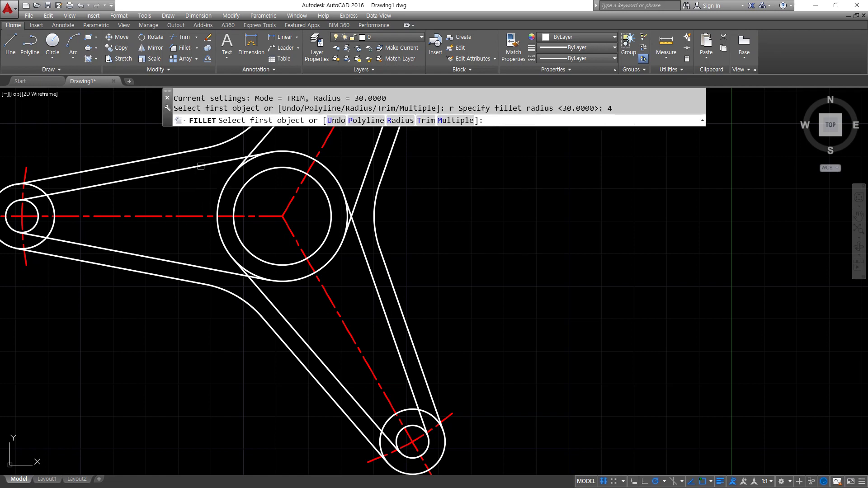
{"action": "left_click", "coordinate": [201, 166]}
{"action": "left_click", "coordinate": [220, 191]}
{"action": "key", "text": "Return"}
{"action": "left_click", "coordinate": [221, 234]}
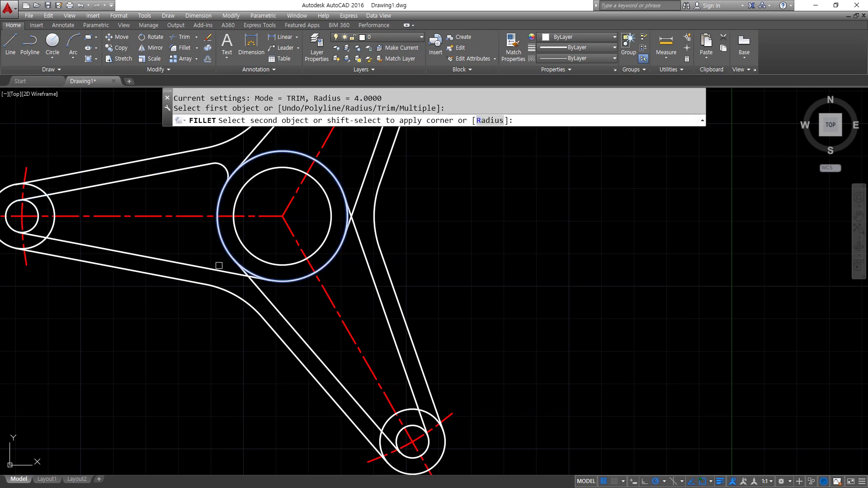
{"action": "left_click", "coordinate": [219, 266]}
Fillet both inner edges of the lower arm to the hub's outer circle with the same radius of 4
{"action": "key", "text": "Return"}
{"action": "left_click", "coordinate": [289, 325]}
{"action": "left_click", "coordinate": [330, 254]}
{"action": "key", "text": "Return"}
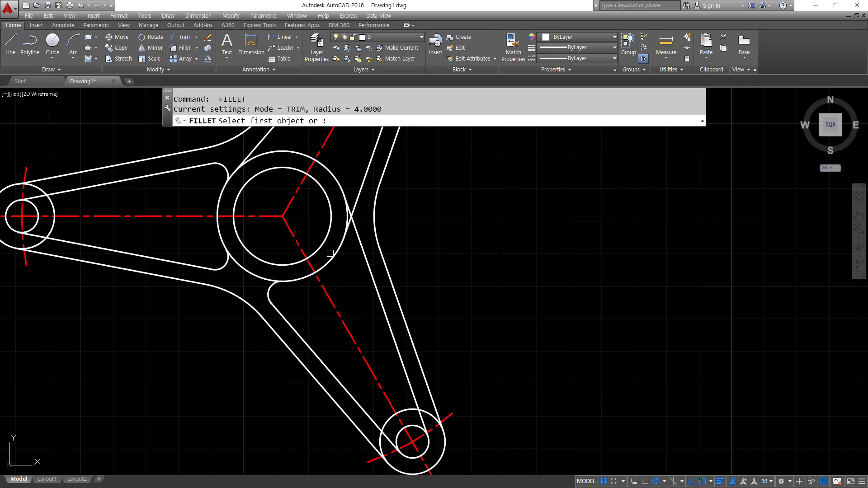
{"action": "left_click", "coordinate": [337, 253]}
{"action": "left_click", "coordinate": [367, 181]}
Fillet both inner edges of the upper arm to the hub's outer circle with the same radius of 4
{"action": "key", "text": "Return"}
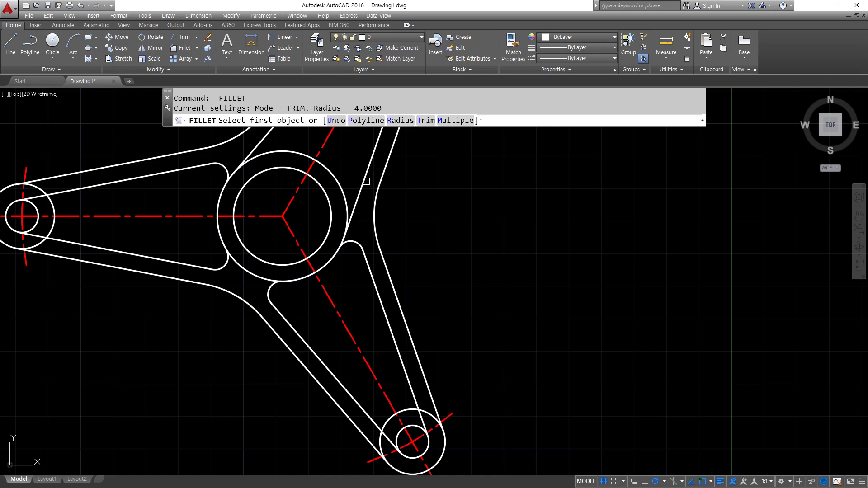
{"action": "left_click", "coordinate": [365, 182]}
{"action": "left_click", "coordinate": [343, 183]}
{"action": "middle_click_drag", "start_coordinate": [306, 181], "coordinate": [305, 219]}
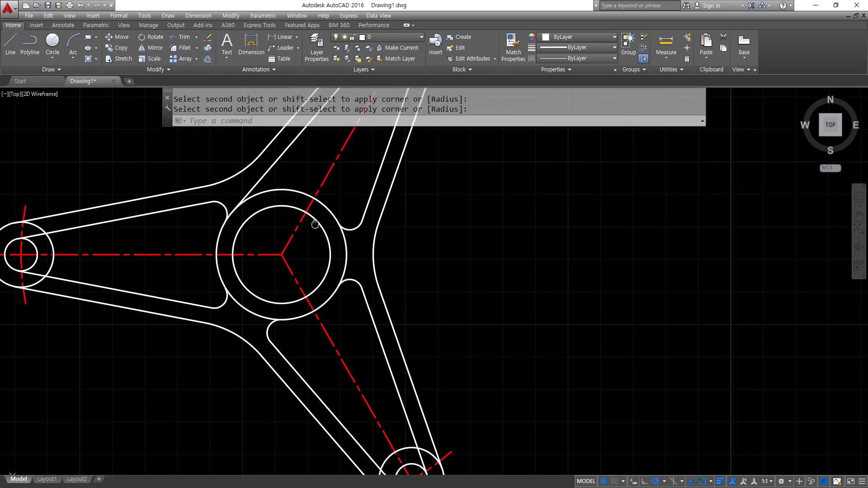
{"action": "key", "text": "Return"}
{"action": "left_click", "coordinate": [282, 166]}
{"action": "left_click", "coordinate": [286, 189]}
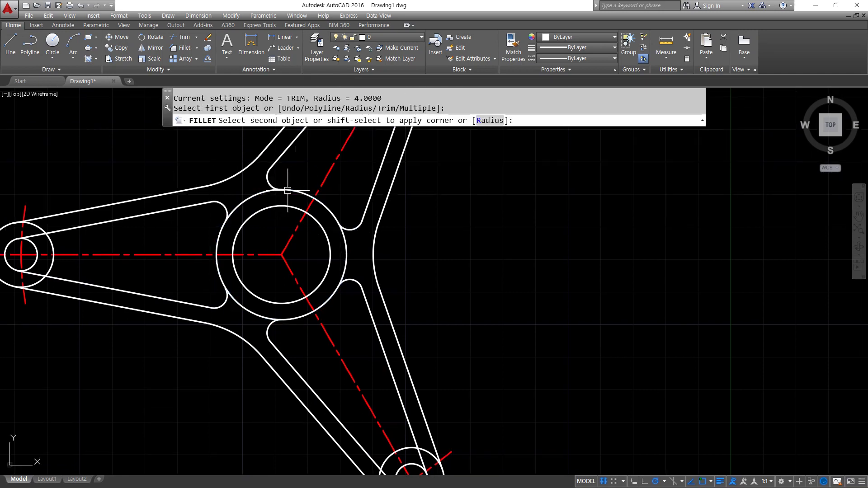
Fillet both inner edges of the left arm to its outer end circle with radius 2
{"action": "middle_click_drag", "start_coordinate": [11, 298], "coordinate": [130, 294]}
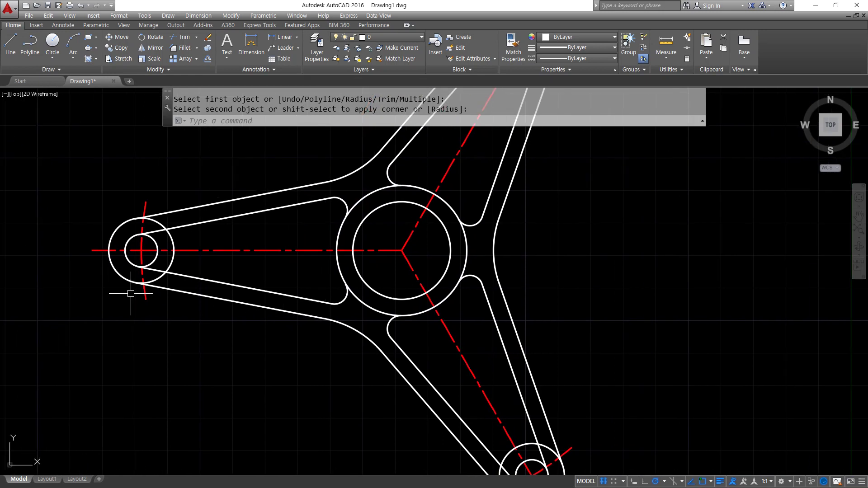
{"action": "type", "text": "f"}
{"action": "key", "text": "Return"}
{"action": "type", "text": "r"}
{"action": "key", "text": "Return"}
{"action": "type", "text": "2"}
{"action": "key", "text": "Return"}
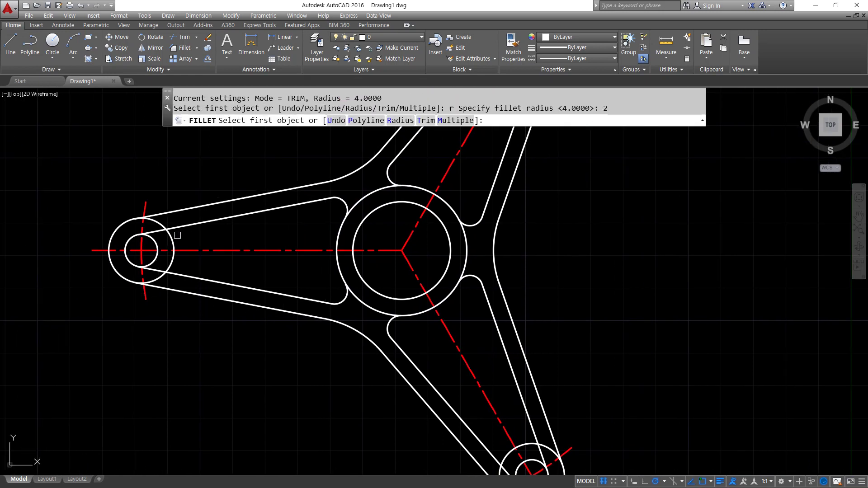
{"action": "left_click", "coordinate": [177, 230]}
{"action": "left_click", "coordinate": [173, 243]}
{"action": "key", "text": "Return"}
{"action": "left_click", "coordinate": [172, 260]}
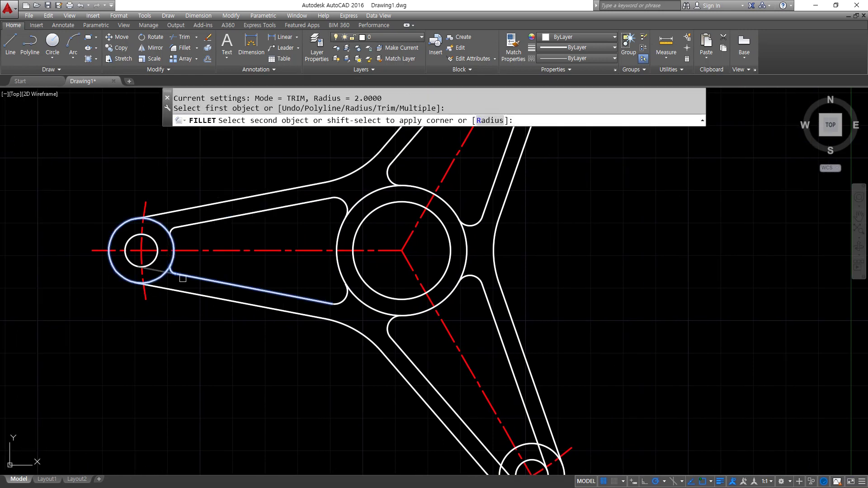
{"action": "left_click", "coordinate": [182, 276]}
Fillet both inner edges of the lower arm to its outer end circle with the same radius of 2
{"action": "middle_click_drag", "start_coordinate": [383, 331], "coordinate": [218, 213]}
{"action": "key", "text": "Return"}
{"action": "left_click", "coordinate": [331, 340]}
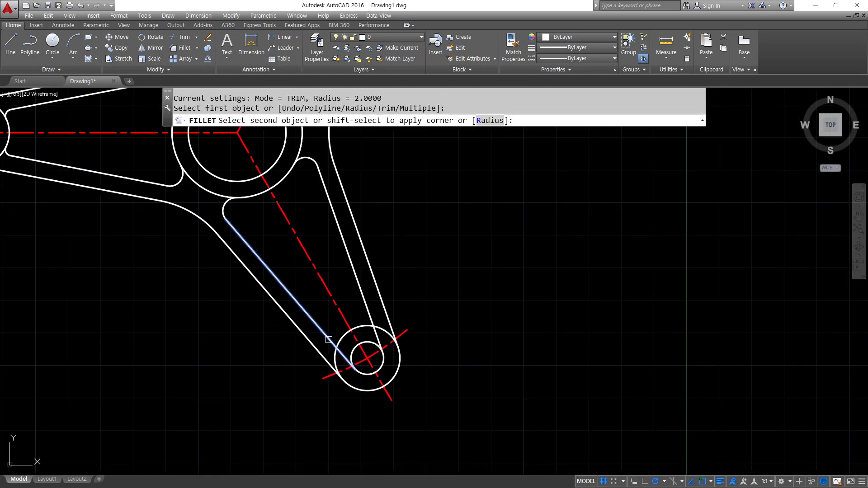
{"action": "left_click", "coordinate": [337, 346]}
{"action": "key", "text": "Return"}
{"action": "left_click", "coordinate": [365, 328]}
{"action": "left_click", "coordinate": [365, 308]}
Fillet both inner edges of the upper arm to its outer end circle with the same radius of 2
{"action": "middle_click_drag", "start_coordinate": [315, 245], "coordinate": [296, 386]}
{"action": "middle_click_drag", "start_coordinate": [330, 193], "coordinate": [308, 330]}
{"action": "key", "text": "Return"}
{"action": "left_click", "coordinate": [324, 218]}
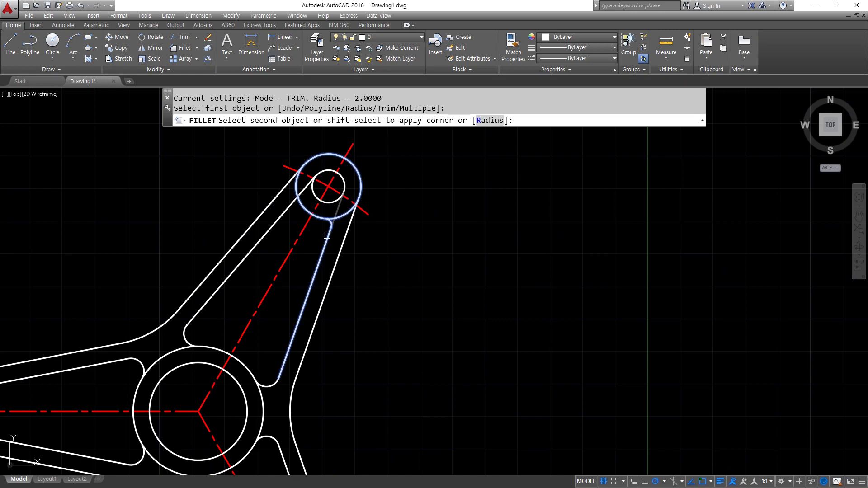
{"action": "left_click", "coordinate": [326, 247]}
{"action": "key", "text": "Return"}
{"action": "left_click", "coordinate": [308, 213]}
{"action": "left_click", "coordinate": [293, 213]}
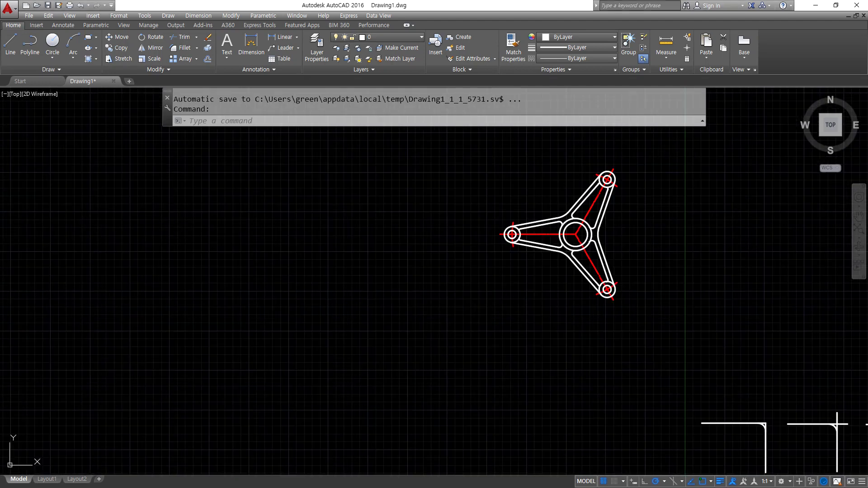
{"action": "type", "text": "l"}
{"action": "key", "text": "Return"}
{"action": "left_click", "coordinate": [69, 256]}
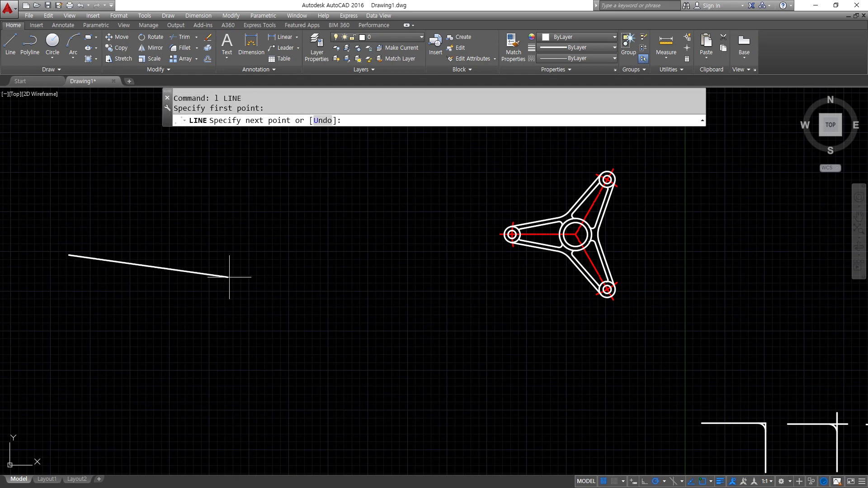
{"action": "left_click", "coordinate": [369, 256]}
{"action": "key", "text": "Return"}
{"action": "scroll", "coordinate": [228, 223], "scroll_direction": "down", "scroll_amount": 2}
{"action": "middle_click_drag", "start_coordinate": [229, 222], "coordinate": [225, 252]}
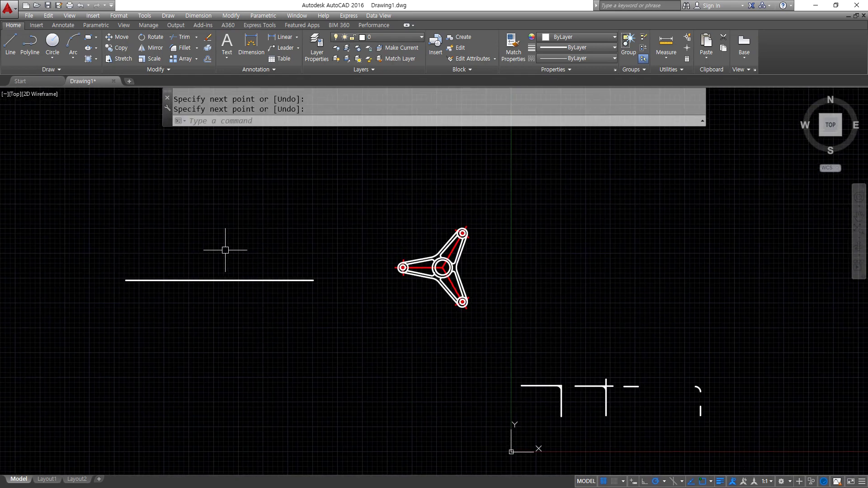
{"action": "left_click", "coordinate": [257, 327]}
{"action": "left_click", "coordinate": [184, 249]}
{"action": "type", "text": "E"}
{"action": "key", "text": "Return"}
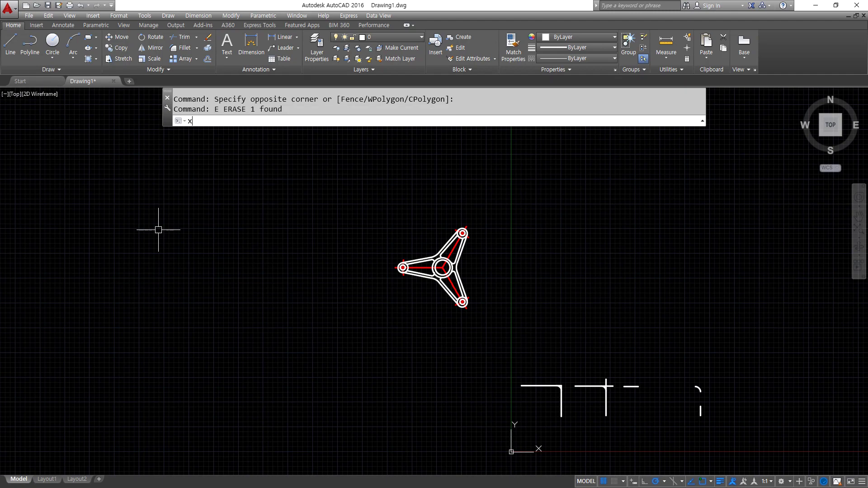
Draw a horizontal and a vertical construction line crossing in the empty area left of the three-armed part
{"action": "type", "text": "xl"}
{"action": "key", "text": "Return"}
{"action": "left_click", "coordinate": [151, 273]}
{"action": "left_click", "coordinate": [195, 273]}
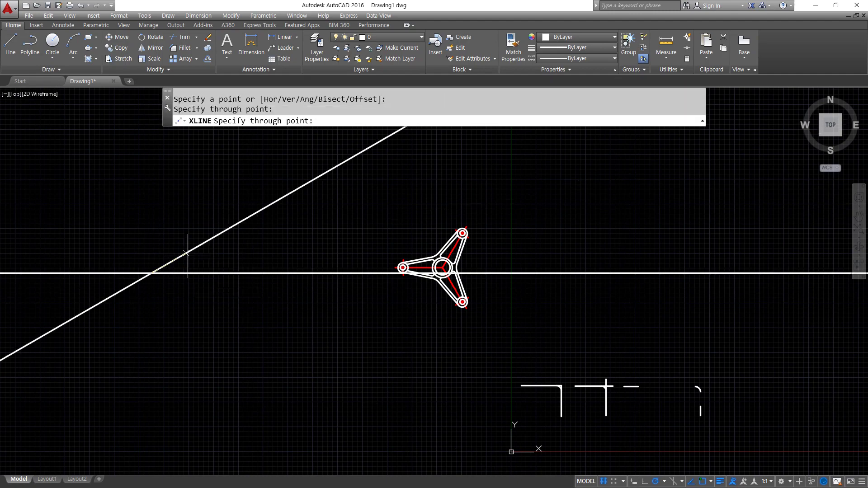
{"action": "left_click", "coordinate": [149, 249]}
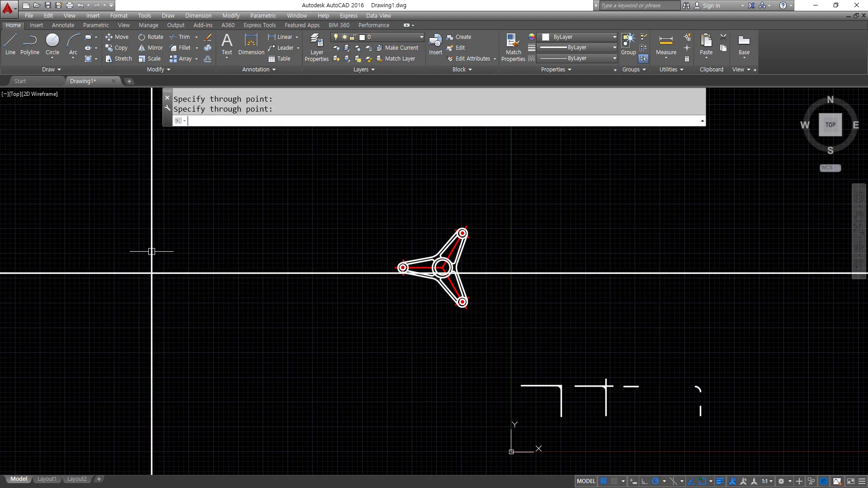
{"action": "key", "text": "Return"}
Assign the crossing horizontal and vertical construction lines to the cen layer
{"action": "scroll", "coordinate": [153, 283], "scroll_direction": "up", "scroll_amount": 4}
{"action": "scroll", "coordinate": [152, 283], "scroll_direction": "up", "scroll_amount": 2}
{"action": "scroll", "coordinate": [80, 348], "scroll_direction": "up", "scroll_amount": 1}
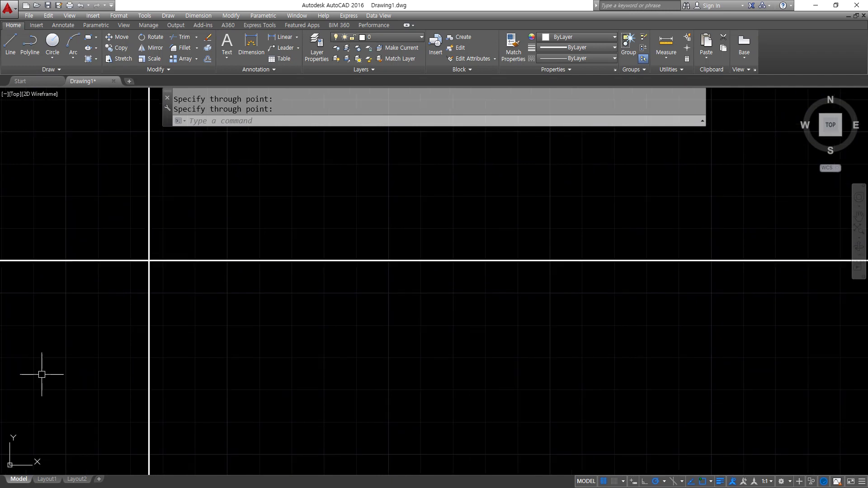
{"action": "middle_click_drag", "start_coordinate": [86, 320], "coordinate": [141, 319]}
{"action": "left_click", "coordinate": [244, 310]}
{"action": "left_click", "coordinate": [162, 224]}
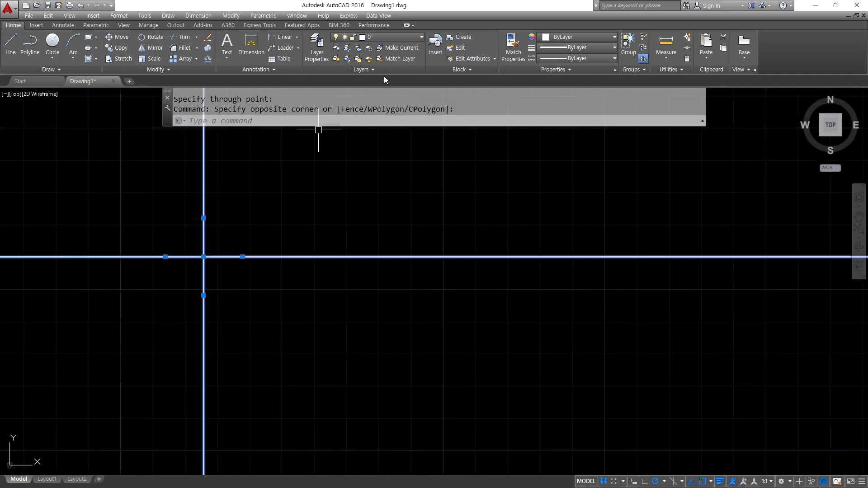
{"action": "left_click", "coordinate": [389, 37]}
{"action": "left_click", "coordinate": [380, 57]}
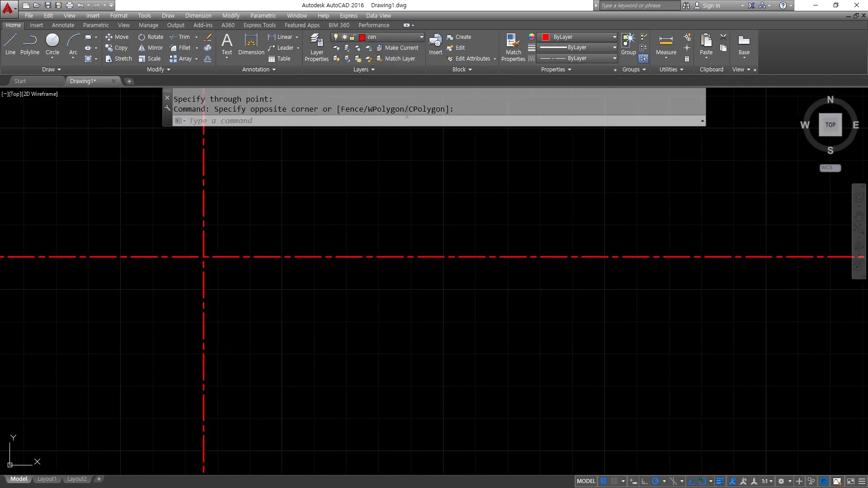
{"action": "key", "text": "Escape"}
Enable the Endpoint and Intersection object snaps and draw a circle of radius 9 centred where the two centerlines cross
{"action": "type", "text": "c"}
{"action": "key", "text": "Return"}
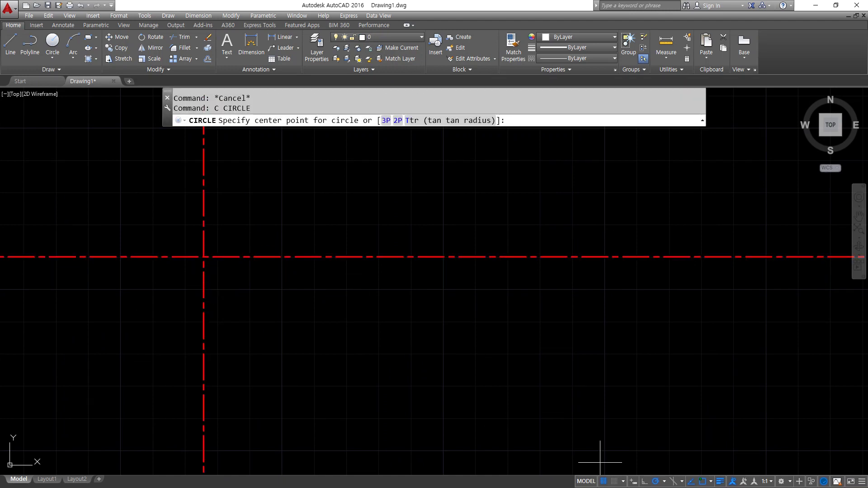
{"action": "left_click", "coordinate": [711, 482]}
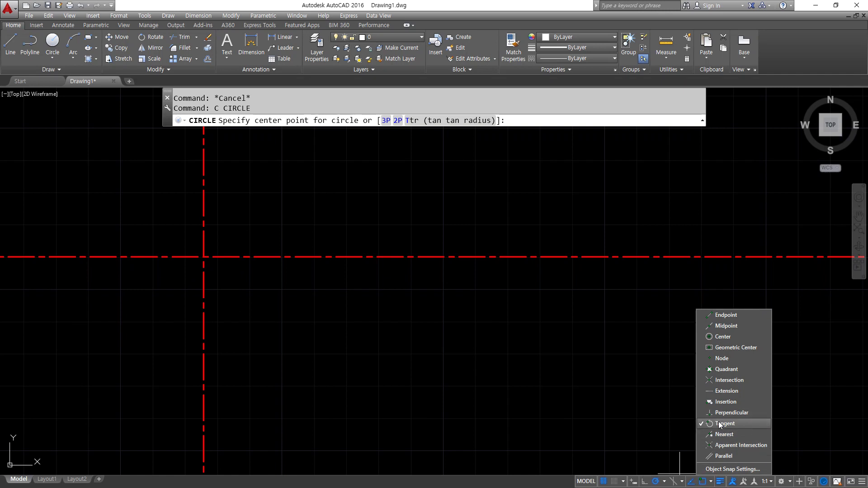
{"action": "left_click", "coordinate": [729, 316]}
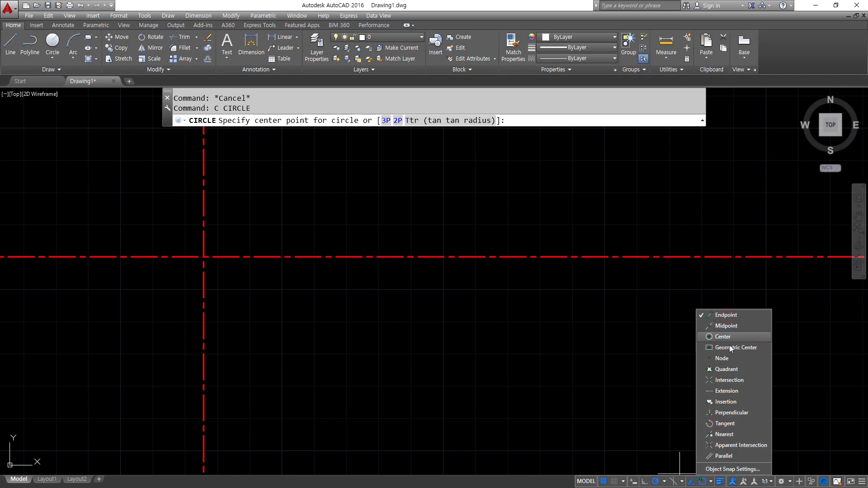
{"action": "left_click", "coordinate": [732, 380]}
{"action": "left_click", "coordinate": [471, 361]}
{"action": "left_click", "coordinate": [203, 257]}
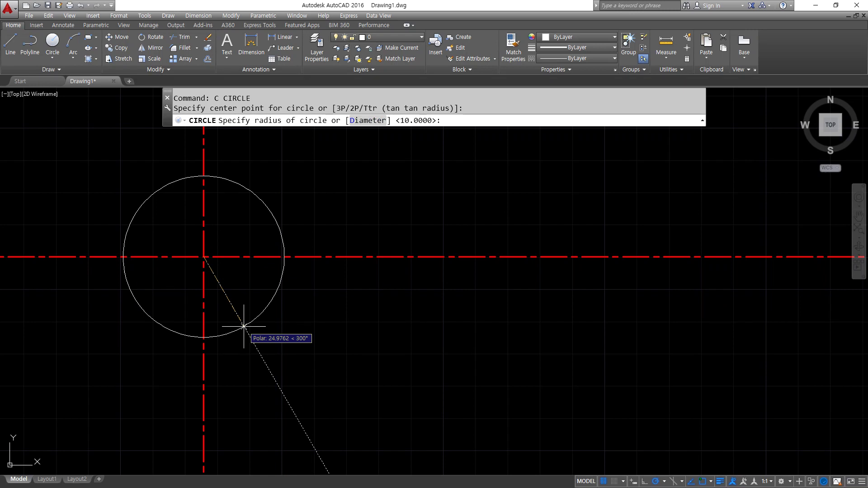
{"action": "type", "text": "9"}
{"action": "key", "text": "Return"}
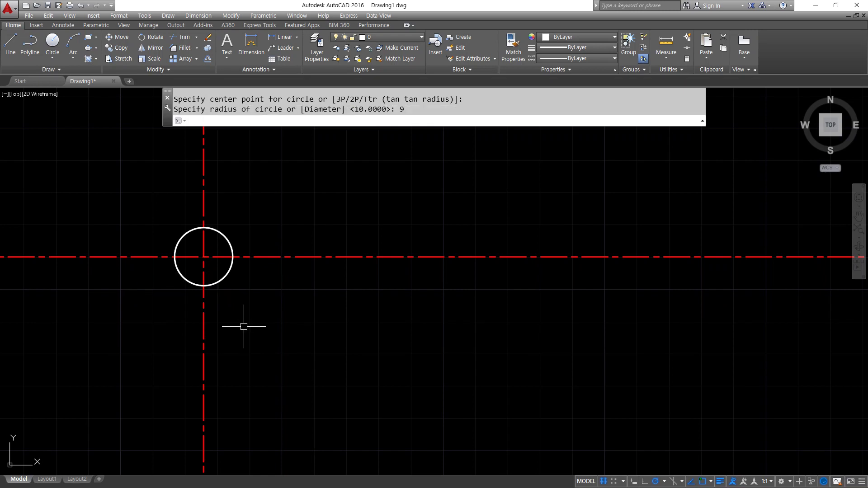
Draw a vertical construction line through the circle's left intersection with the horizontal centerline
{"action": "scroll", "coordinate": [219, 271], "scroll_direction": "up", "scroll_amount": 4}
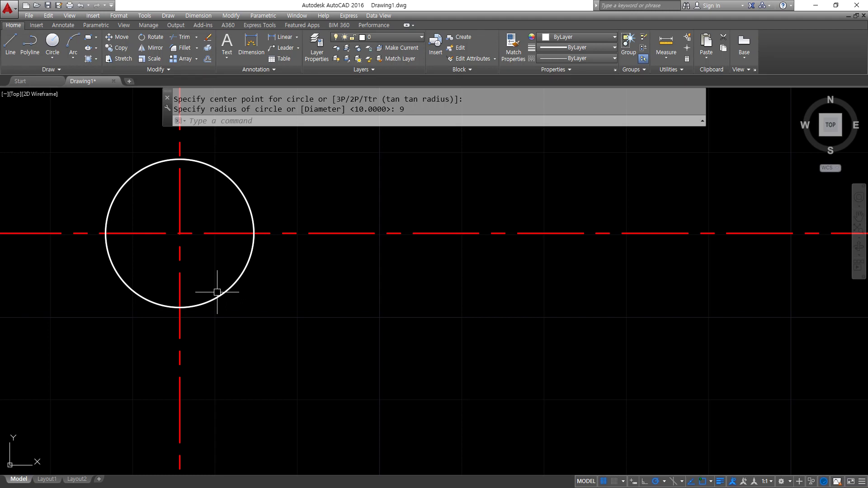
{"action": "type", "text": "XL"}
{"action": "key", "text": "Return"}
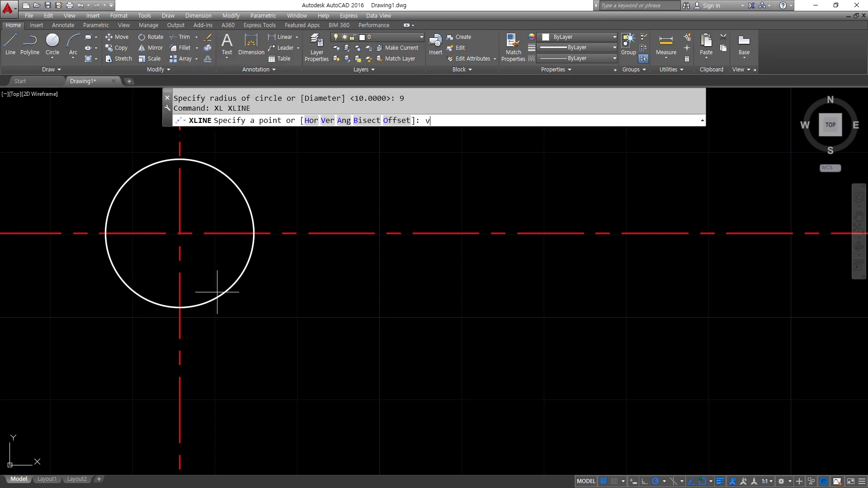
{"action": "key", "text": "Return"}
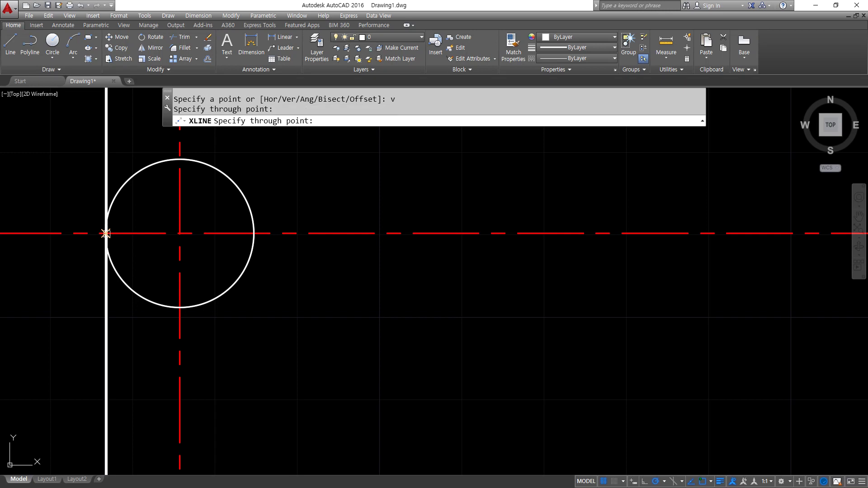
{"action": "left_click", "coordinate": [106, 234]}
{"action": "key", "text": "Return"}
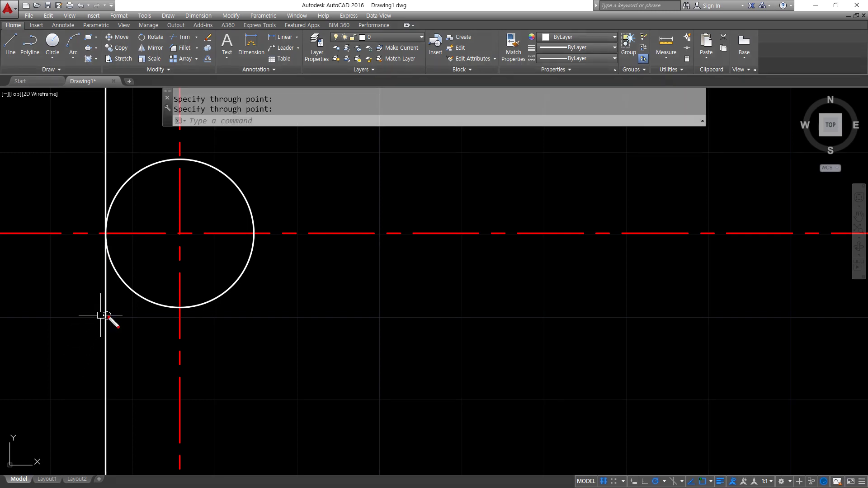
Offset the vertical construction line at the circle's left edge by 22 to the right
{"action": "mouse_move", "coordinate": [101, 315]}
{"action": "left_mouse_down"}
{"action": "mouse_move", "coordinate": [296, 315]}
{"action": "mouse_move", "coordinate": [293, 327]}
{"action": "left_mouse_up"}
{"action": "type", "text": "o"}
{"action": "key", "text": "Return"}
{"action": "type", "text": "22"}
{"action": "key", "text": "Return"}
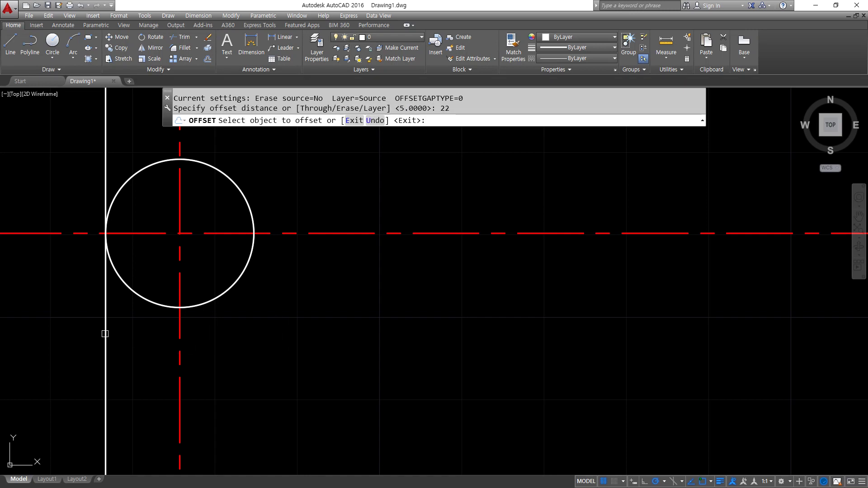
{"action": "left_click", "coordinate": [106, 335]}
{"action": "left_click", "coordinate": [288, 340]}
{"action": "key", "text": "Return"}
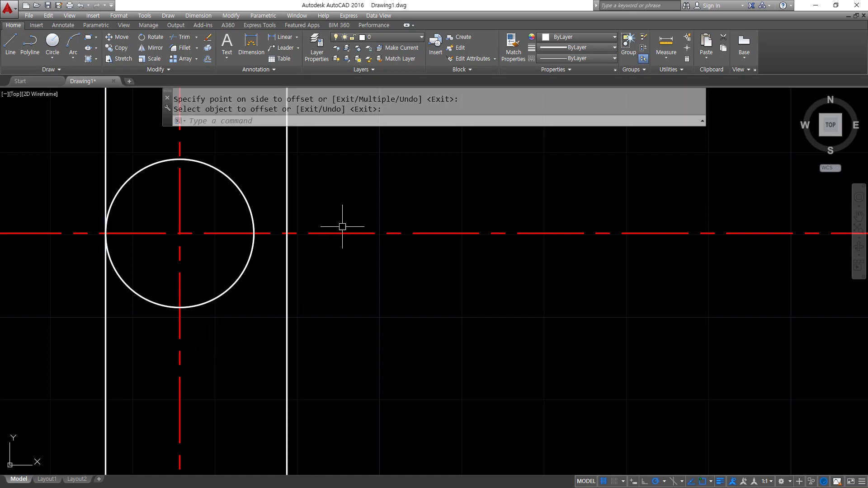
Offset the horizontal centerline by 5/2 both above and below
{"action": "mouse_move", "coordinate": [339, 210]}
{"action": "left_mouse_down"}
{"action": "mouse_move", "coordinate": [333, 259]}
{"action": "mouse_move", "coordinate": [344, 210]}
{"action": "left_mouse_up"}
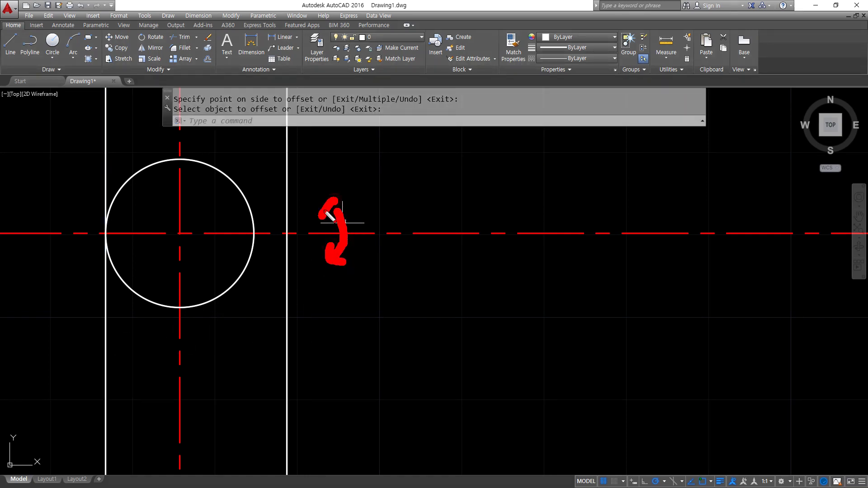
{"action": "key", "text": "Escape"}
{"action": "type", "text": "o"}
{"action": "key", "text": "Return"}
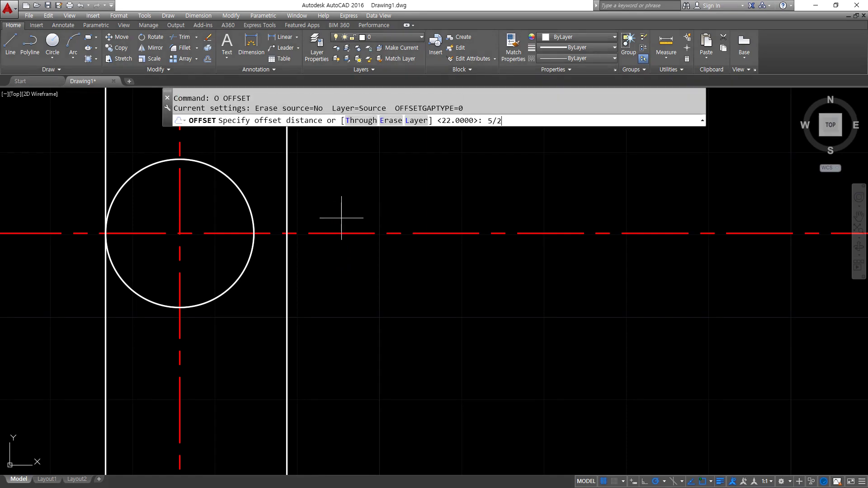
{"action": "key", "text": "Return"}
{"action": "left_click", "coordinate": [330, 233]}
{"action": "left_click", "coordinate": [330, 229]}
{"action": "left_click", "coordinate": [327, 234]}
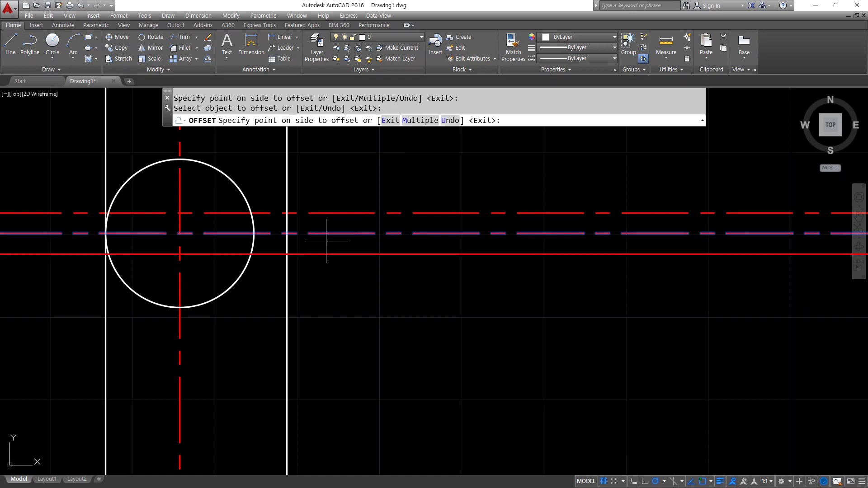
{"action": "left_click", "coordinate": [326, 244]}
{"action": "key", "text": "Return"}
Match the properties of the right white vertical line onto the two offset horizontal lines
{"action": "type", "text": "Ma"}
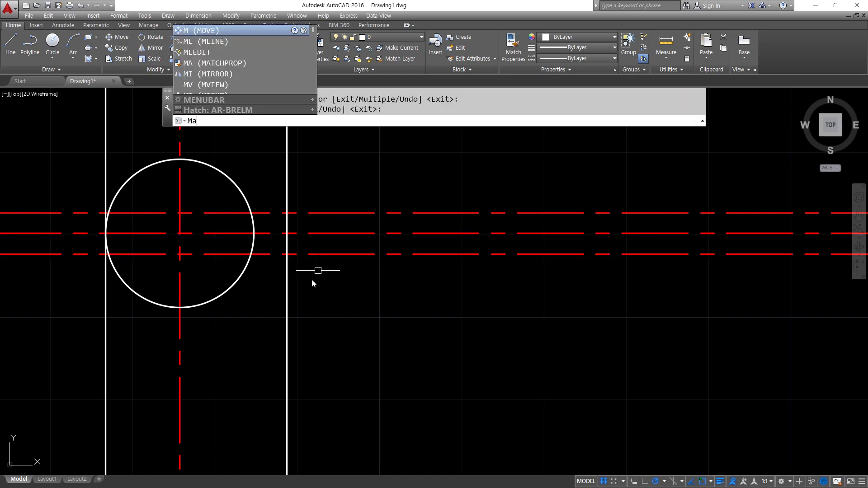
{"action": "key", "text": "Return"}
{"action": "left_click", "coordinate": [288, 278]}
{"action": "left_click", "coordinate": [306, 255]}
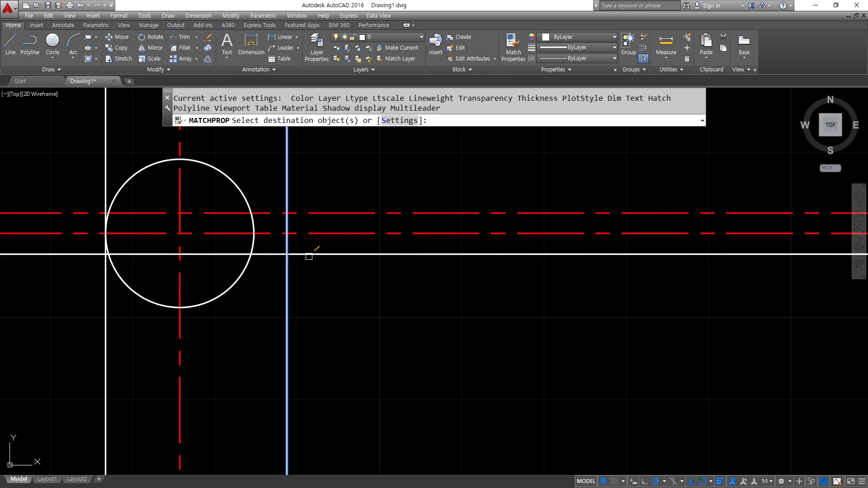
{"action": "left_click", "coordinate": [314, 213]}
{"action": "key", "text": "Return"}
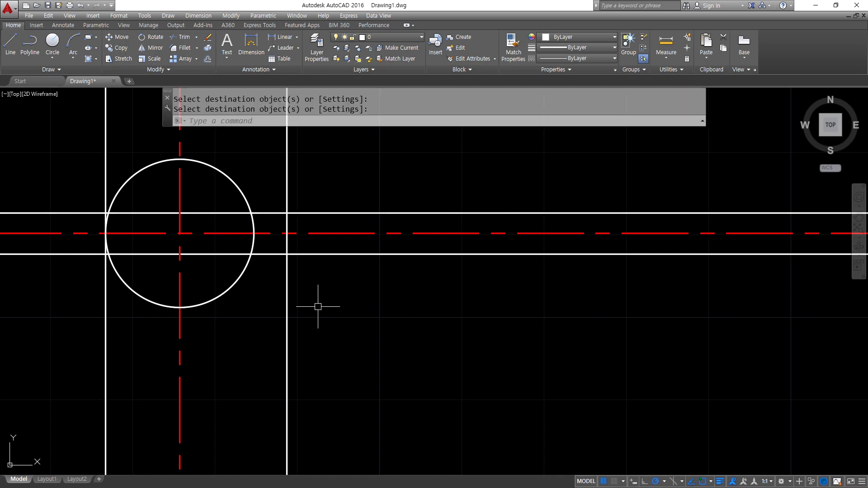
Fillet both offset horizontal lines to the right vertical line with radius 0 to form square corners
{"action": "type", "text": "F"}
{"action": "key", "text": "Return"}
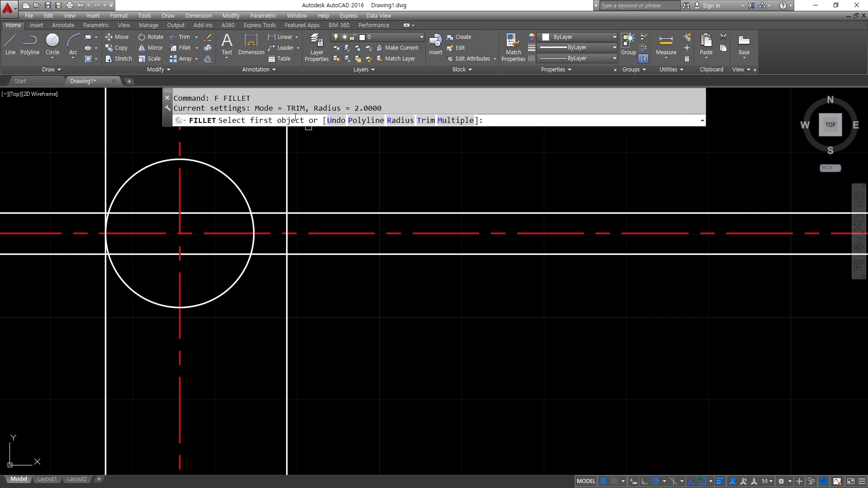
{"action": "key", "text": "super+plus"}
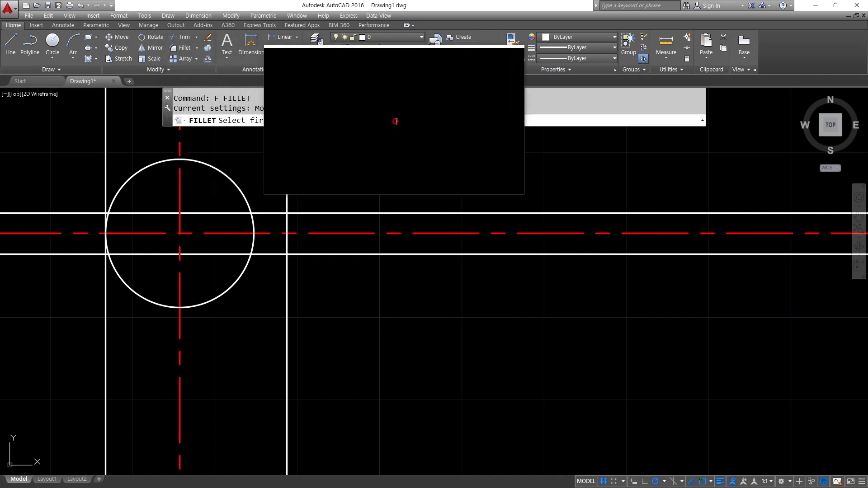
{"action": "left_click", "coordinate": [396, 122]}
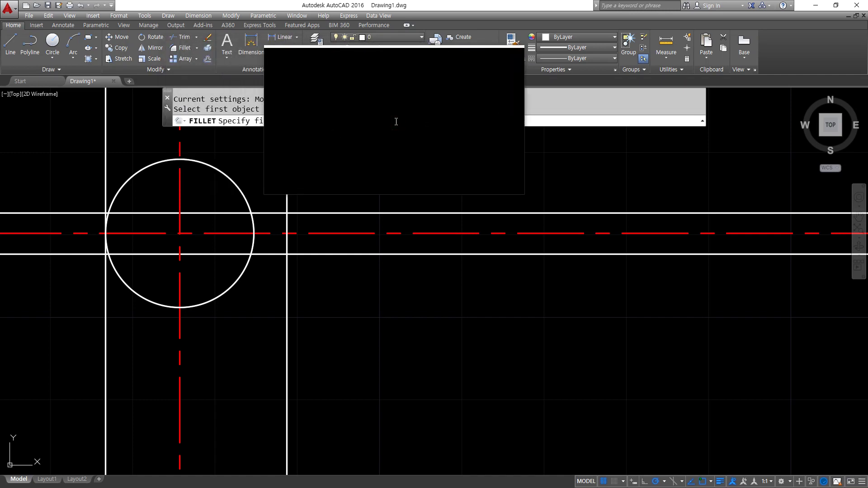
{"action": "left_click", "coordinate": [344, 122]}
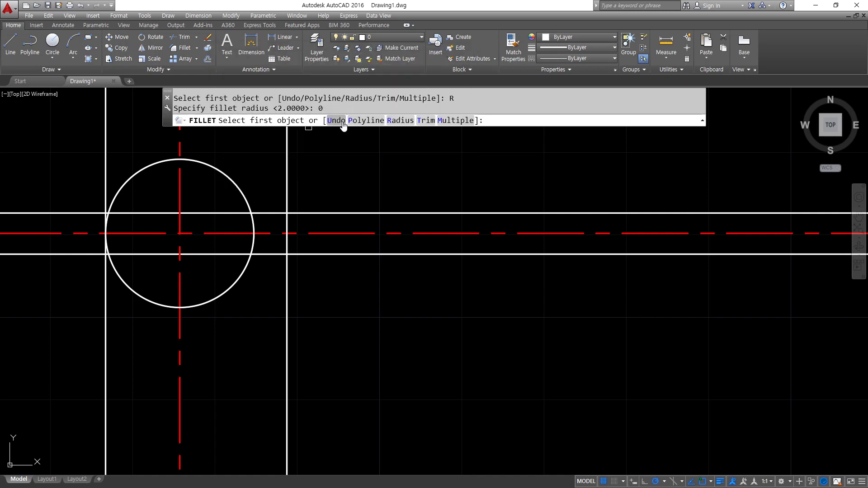
{"action": "scroll", "coordinate": [276, 167], "scroll_direction": "up", "scroll_amount": 2}
{"action": "middle_click_drag", "start_coordinate": [273, 215], "coordinate": [352, 218]}
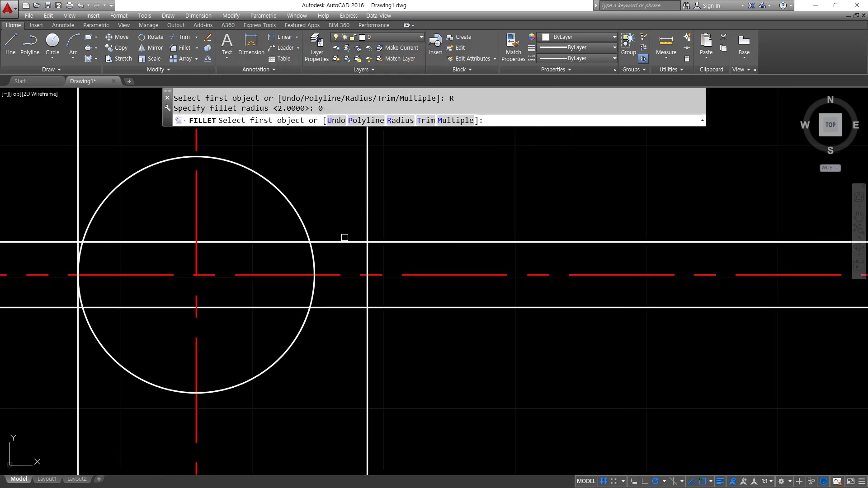
{"action": "left_click", "coordinate": [347, 242]}
{"action": "left_click", "coordinate": [368, 258]}
{"action": "key", "text": "space"}
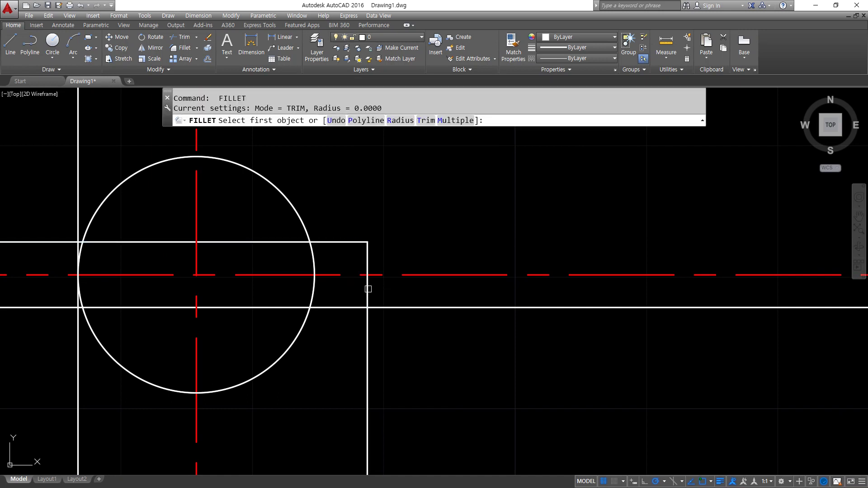
{"action": "left_click", "coordinate": [359, 307]}
{"action": "left_click", "coordinate": [367, 289]}
Fillet the lower and upper horizontal lines to the circle's right side with radius 0
{"action": "key", "text": "space"}
{"action": "left_click", "coordinate": [313, 296]}
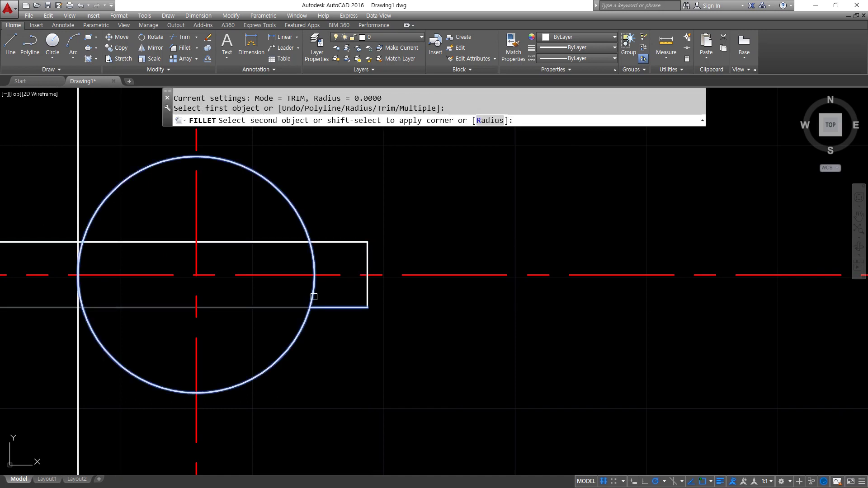
{"action": "left_click", "coordinate": [326, 308]}
{"action": "key", "text": "space"}
{"action": "left_click", "coordinate": [314, 261]}
{"action": "left_click", "coordinate": [320, 242]}
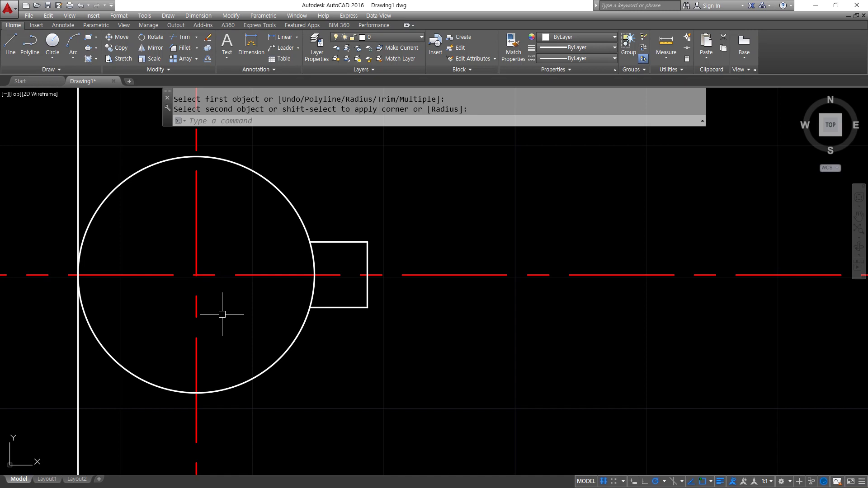
Trim the circle's arc between the two horizontal lines of the rectangular tab
{"action": "type", "text": "tr"}
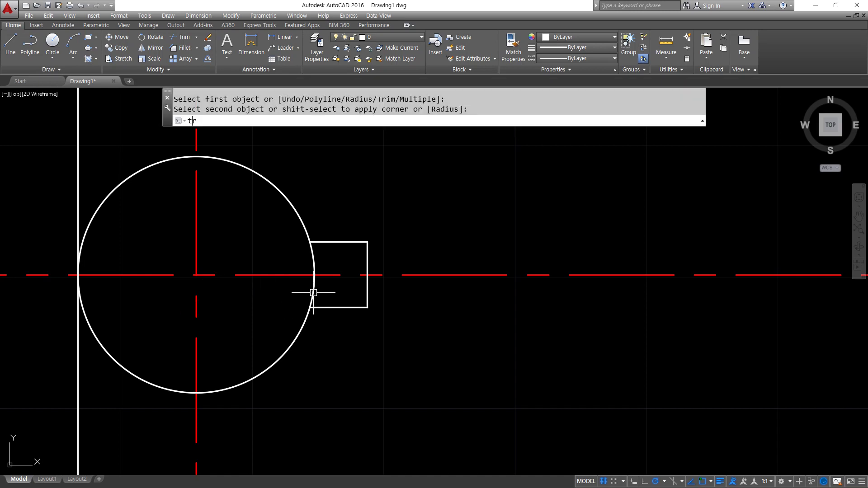
{"action": "key", "text": "space"}
{"action": "key", "text": "space"}
{"action": "left_click", "coordinate": [313, 293]}
{"action": "left_click", "coordinate": [311, 261]}
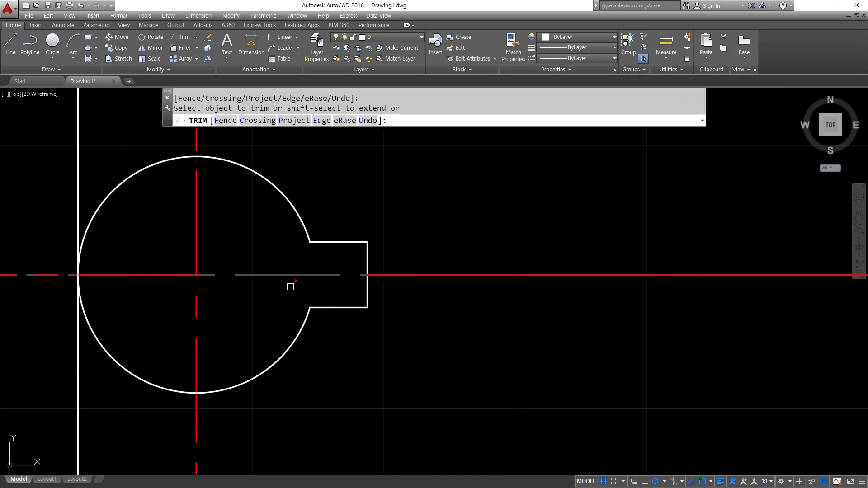
{"action": "key", "text": "space"}
Undo the arc trim and all the radius 0 fillets
{"action": "key", "text": "ctrl+z"}
{"action": "key", "text": "ctrl+z"}
{"action": "key", "text": "ctrl+z"}
{"action": "key", "text": "ctrl+z"}
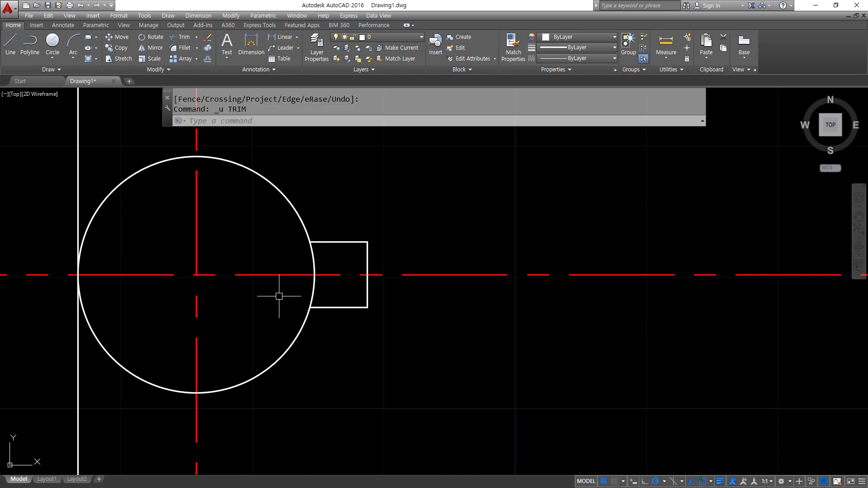
{"action": "key", "text": "ctrl+z"}
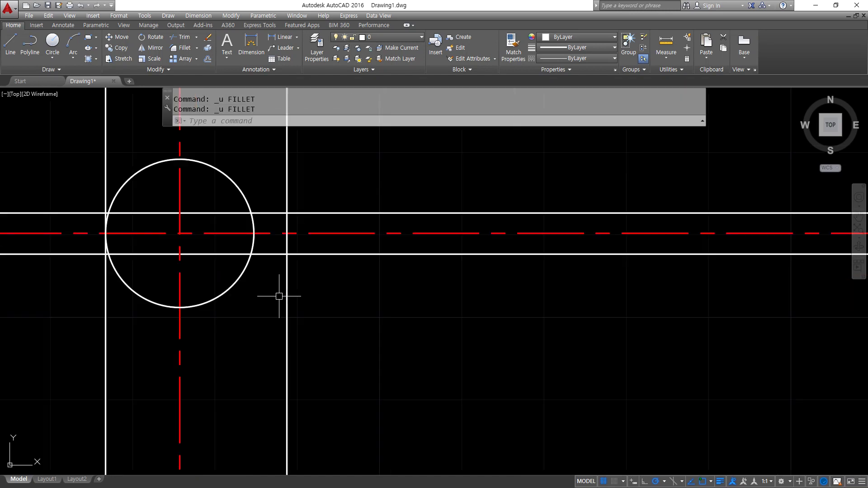
Fillet the upper horizontal line to the circle's right side with radius 2
{"action": "scroll", "coordinate": [281, 246], "scroll_direction": "up", "scroll_amount": 2}
{"action": "middle_click_drag", "start_coordinate": [282, 247], "coordinate": [340, 297]}
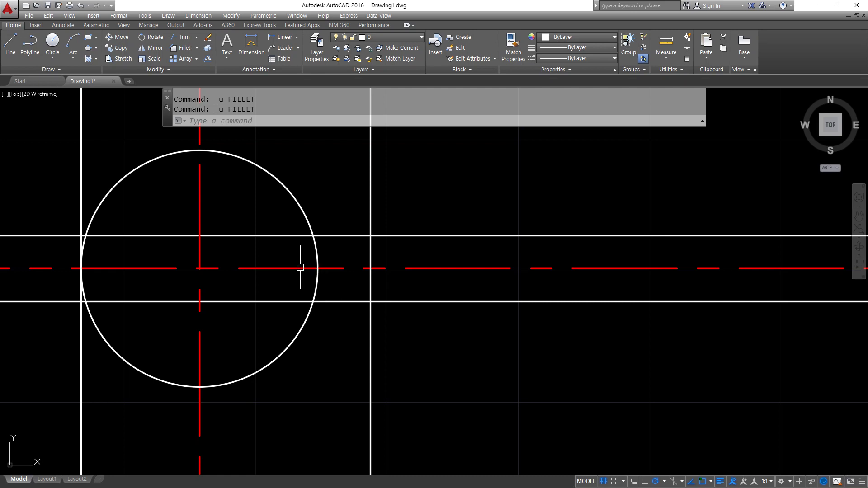
{"action": "type", "text": "f"}
{"action": "key", "text": "Return"}
{"action": "left_click", "coordinate": [326, 235]}
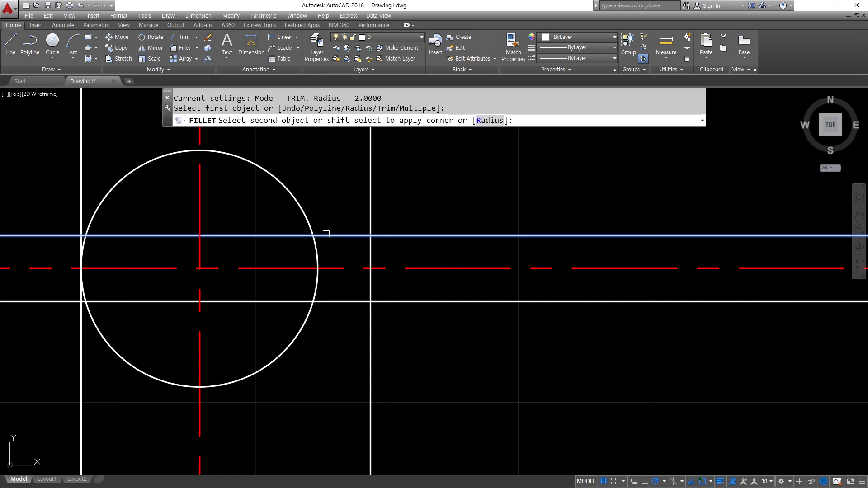
{"action": "left_click", "coordinate": [305, 221]}
{"action": "scroll", "coordinate": [319, 249], "scroll_direction": "up", "scroll_amount": 2}
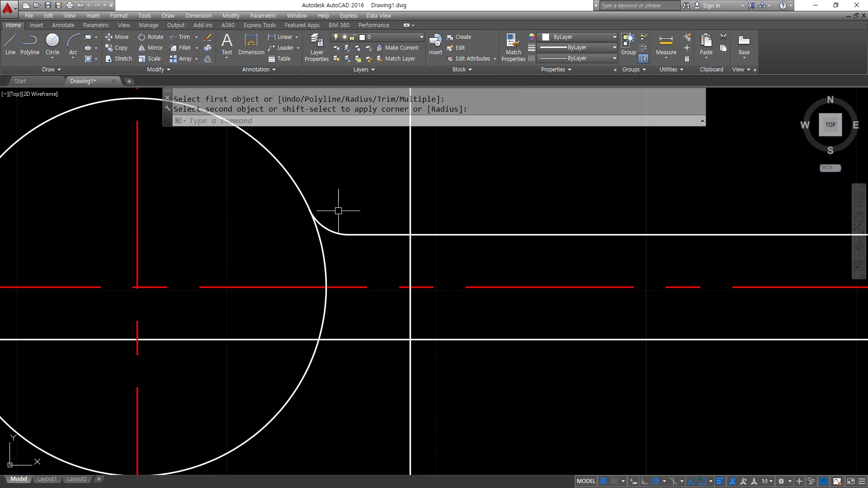
Undo the radius 2 fillet and trim the circle's right arc between the two horizontal lines
{"action": "key", "text": "ctrl+z"}
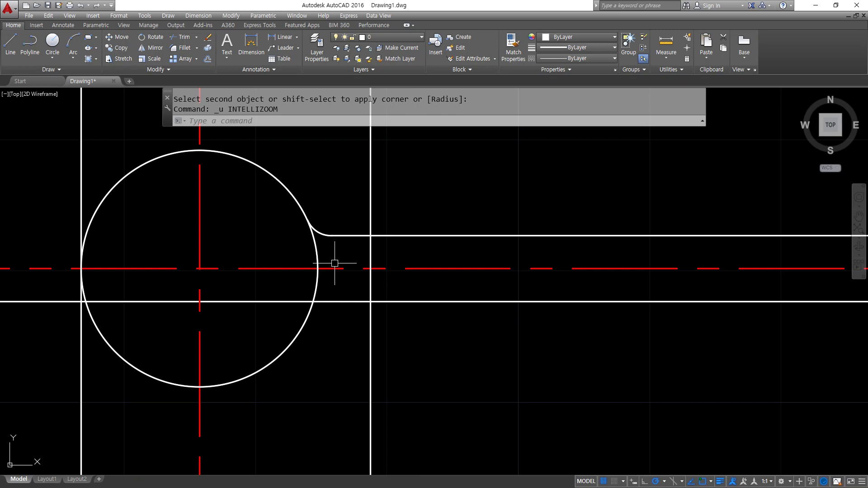
{"action": "key", "text": "ctrl+z"}
{"action": "type", "text": "tr"}
{"action": "key", "text": "Return"}
{"action": "key", "text": "Return"}
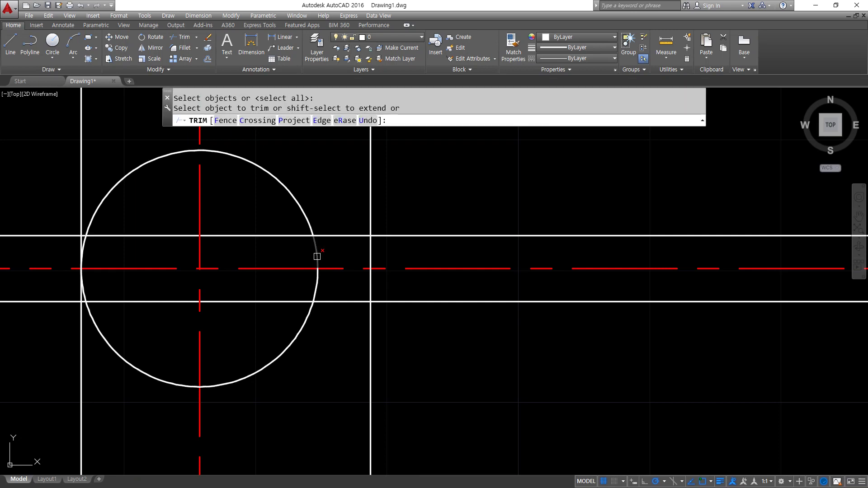
{"action": "left_click", "coordinate": [316, 271]}
{"action": "key", "text": "Return"}
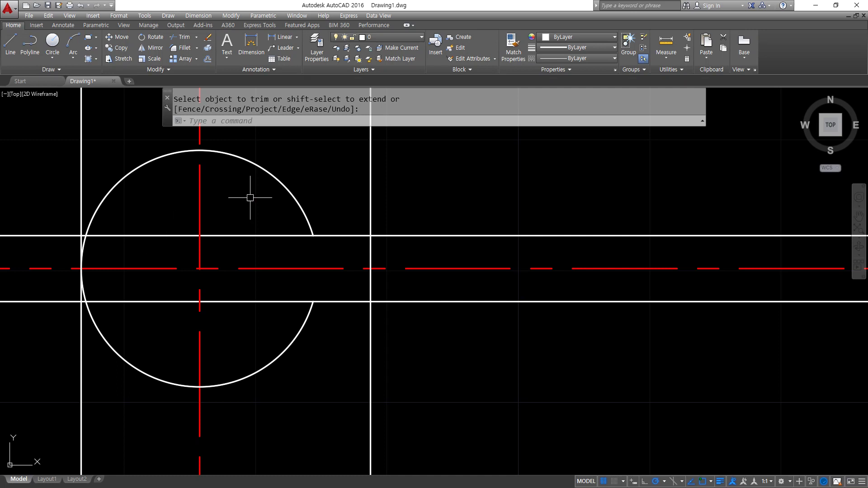
Try to fillet the trimmed arc to the upper horizontal line with radius 2, and undo it
{"action": "scroll", "coordinate": [272, 213], "scroll_direction": "up", "scroll_amount": 2}
{"action": "key", "text": "Escape"}
{"action": "type", "text": "f"}
{"action": "key", "text": "Return"}
{"action": "left_click", "coordinate": [328, 228]}
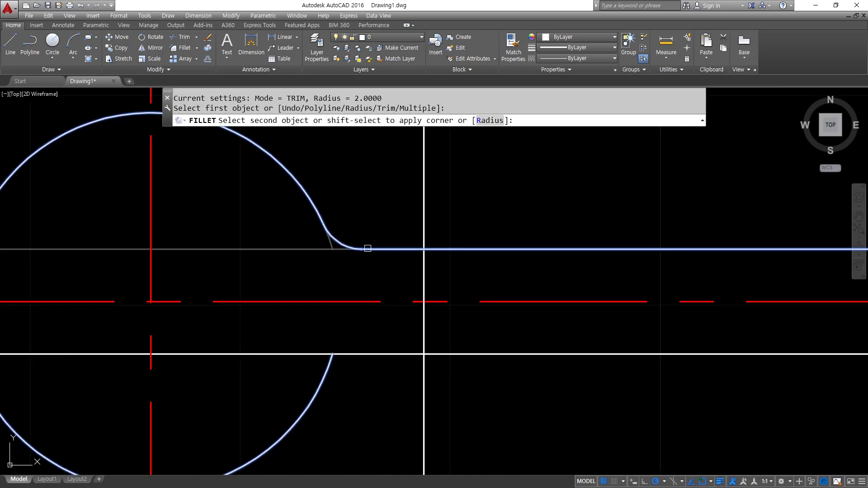
{"action": "left_click", "coordinate": [368, 247]}
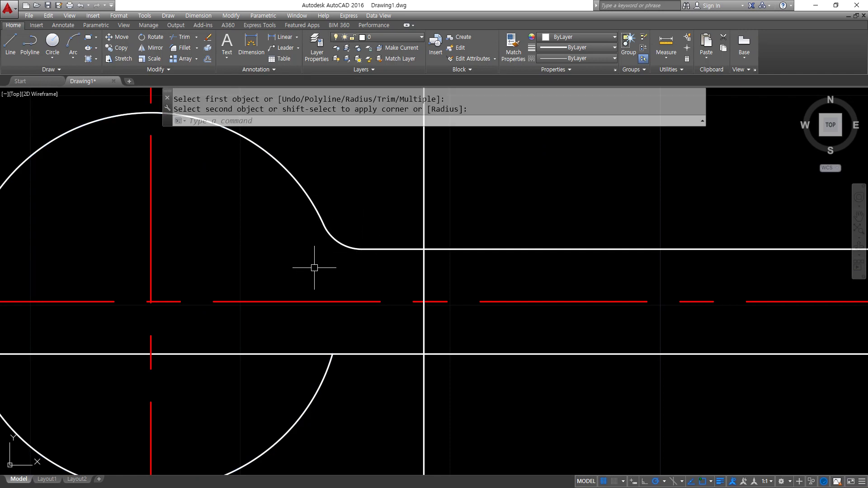
{"action": "key", "text": "ctrl+z"}
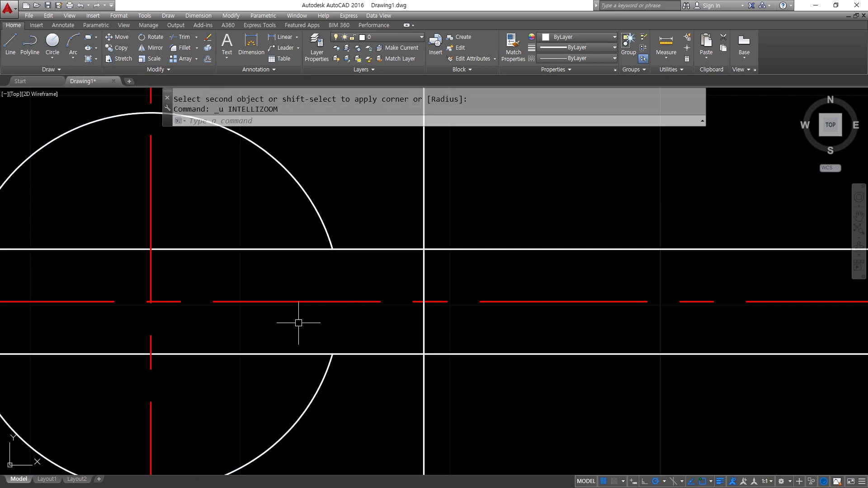
Set the fillet radius to 0 and join the arc's upper end to the upper horizontal line
{"action": "type", "text": "f"}
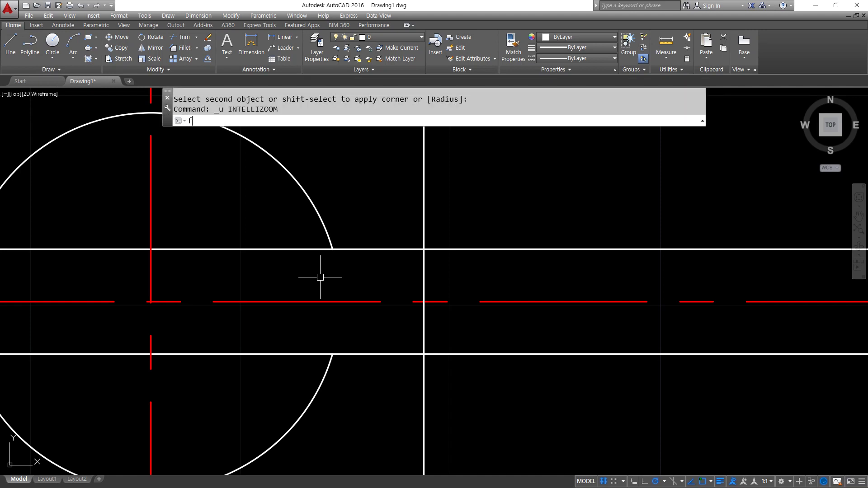
{"action": "key", "text": "Return"}
{"action": "type", "text": "r"}
{"action": "key", "text": "Return"}
{"action": "type", "text": "0"}
{"action": "key", "text": "Return"}
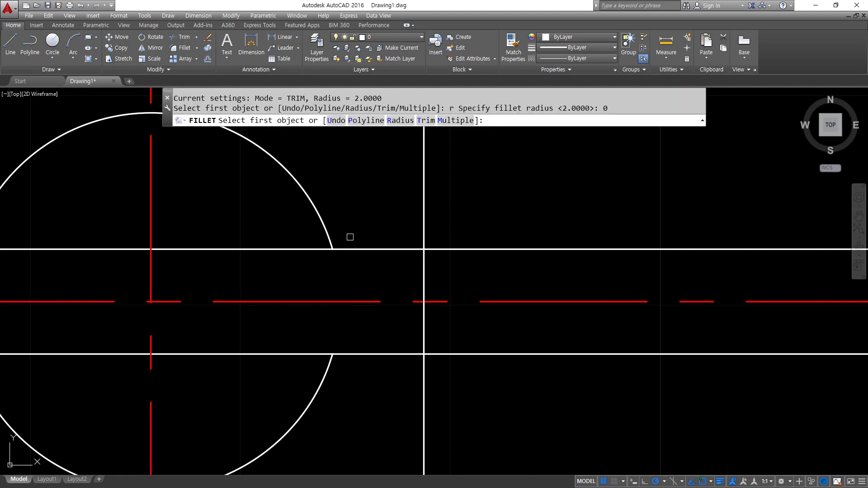
{"action": "left_click", "coordinate": [327, 236]}
{"action": "left_click", "coordinate": [357, 249]}
Fillet the right vertical line to the upper and lower horizontal lines with radius 0 to close the tab's end
{"action": "key", "text": "Return"}
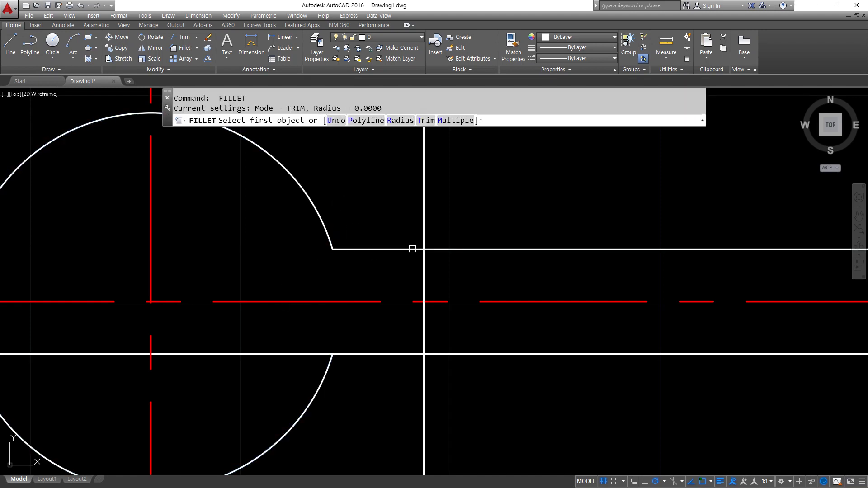
{"action": "left_click", "coordinate": [413, 249]}
{"action": "left_click", "coordinate": [425, 262]}
{"action": "key", "text": "Return"}
{"action": "left_click", "coordinate": [424, 339]}
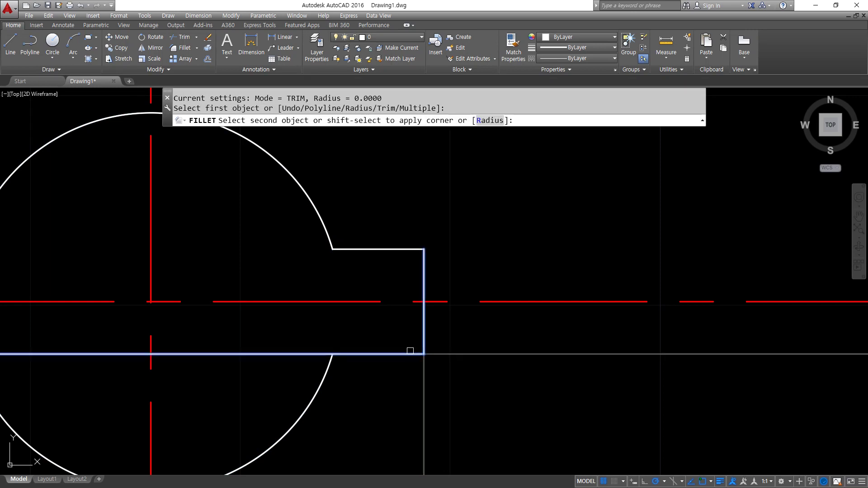
{"action": "left_click", "coordinate": [371, 357]}
Fillet the tab's lower horizontal line to the arc's lower end with radius 0
{"action": "key", "text": "Return"}
{"action": "left_click", "coordinate": [371, 357]}
{"action": "left_click", "coordinate": [333, 364]}
Erase the vertical construction line touching the circle's left side
{"action": "scroll", "coordinate": [310, 290], "scroll_direction": "down", "scroll_amount": 3}
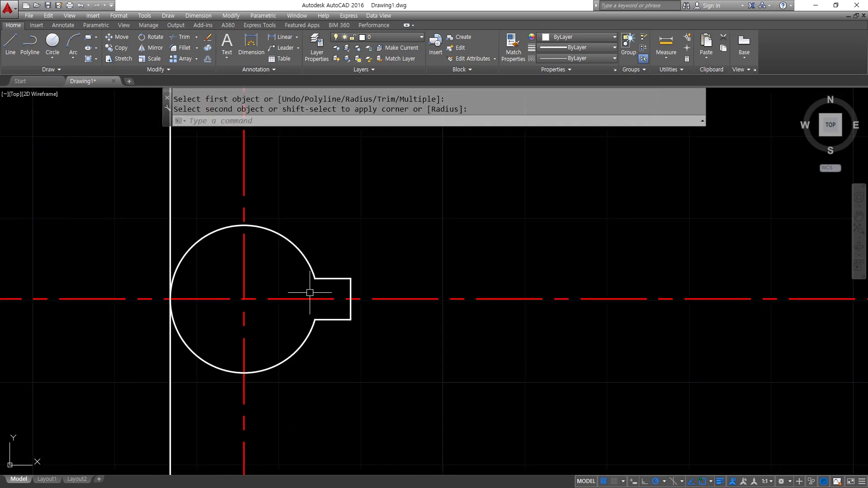
{"action": "key", "text": "Escape"}
{"action": "left_click", "coordinate": [267, 207]}
{"action": "type", "text": "e"}
{"action": "key", "text": "Return"}
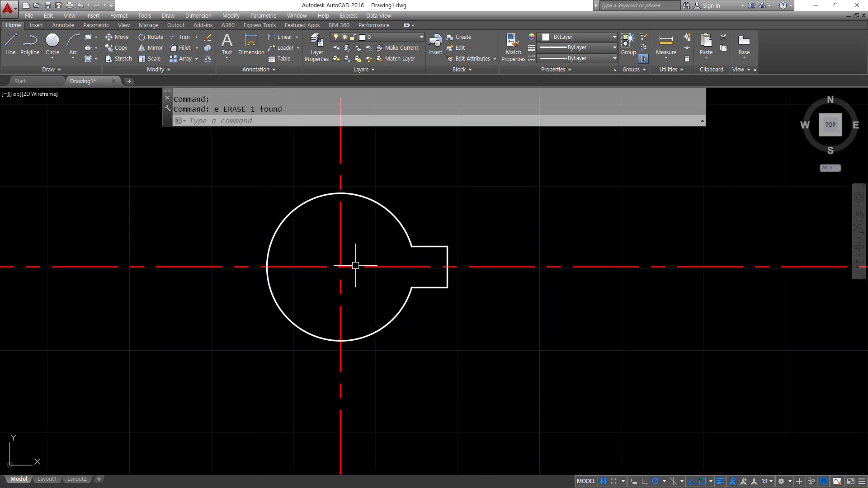
Draw a radius 19 circle centred on the intersection of the centrelines
{"action": "type", "text": "c"}
{"action": "key", "text": "Return"}
{"action": "left_click", "coordinate": [340, 267]}
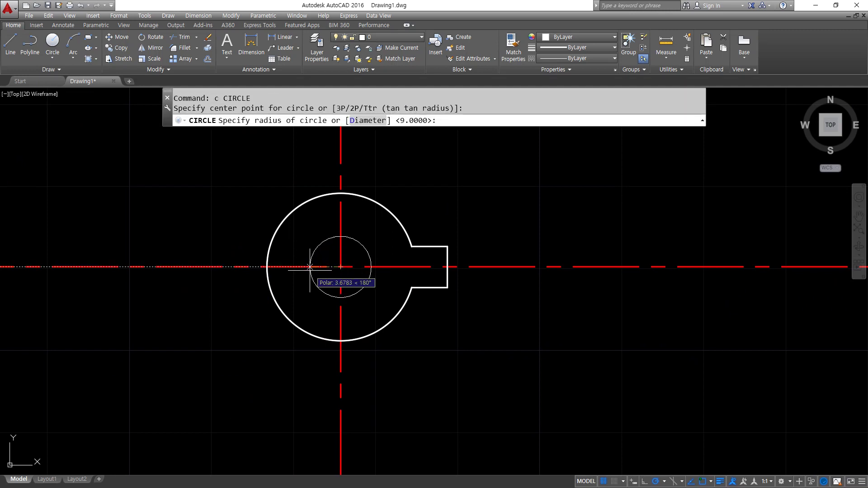
{"action": "type", "text": "19"}
{"action": "key", "text": "Return"}
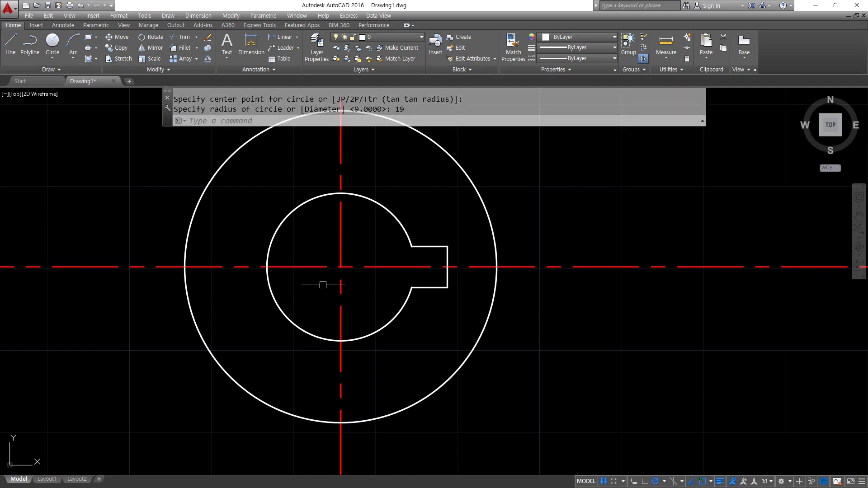
Draw a radius 65 circle concentric with the keyed hole
{"action": "key", "text": "Return"}
{"action": "left_click", "coordinate": [341, 267]}
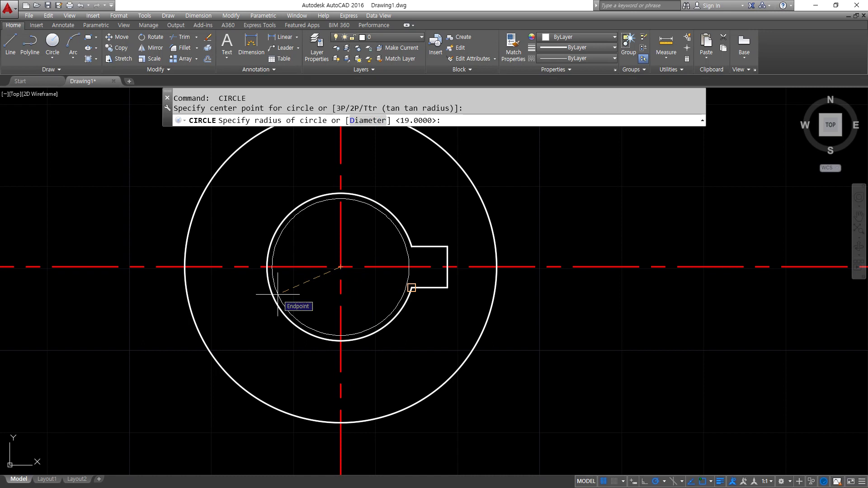
{"action": "type", "text": "65"}
{"action": "key", "text": "Return"}
Draw a radius 11 circle at the common centre and erase it
{"action": "key", "text": "Return"}
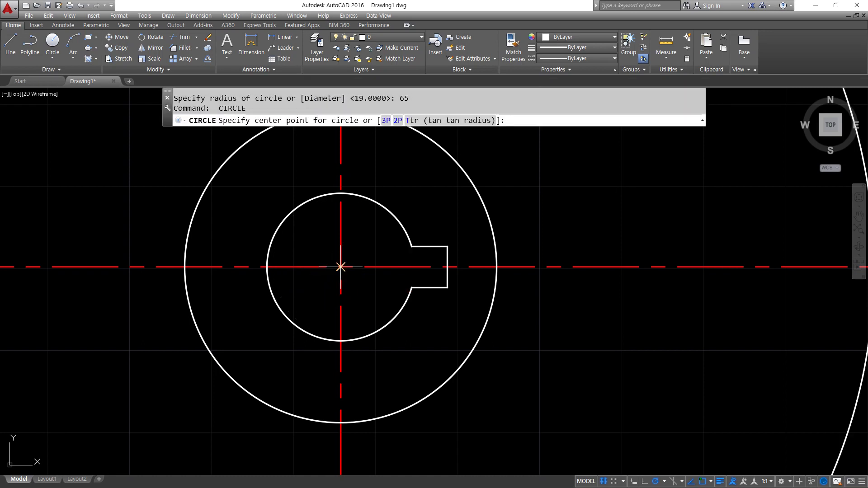
{"action": "left_click", "coordinate": [340, 267]}
{"action": "type", "text": "11"}
{"action": "key", "text": "Return"}
{"action": "scroll", "coordinate": [339, 295], "scroll_direction": "down", "scroll_amount": 5}
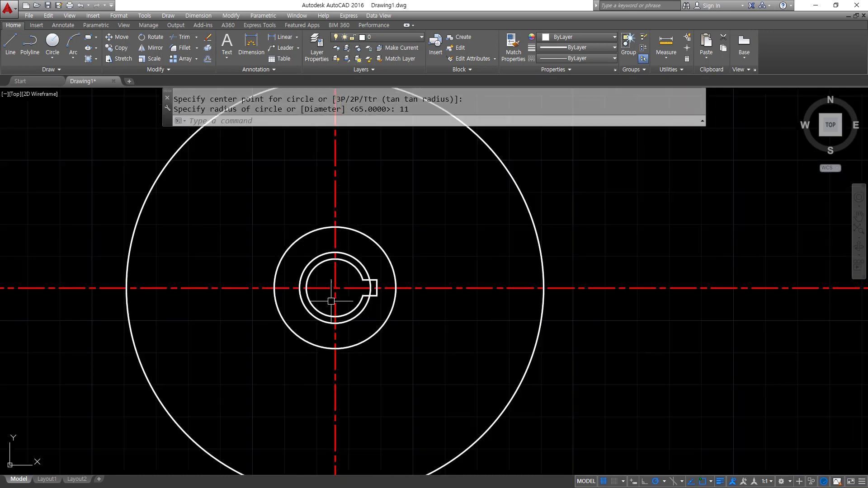
{"action": "scroll", "coordinate": [342, 280], "scroll_direction": "up", "scroll_amount": 5}
{"action": "left_click", "coordinate": [374, 221]}
{"action": "type", "text": "e"}
{"action": "key", "text": "Return"}
Offset the radius 65 circle outward by 11
{"action": "scroll", "coordinate": [407, 271], "scroll_direction": "down", "scroll_amount": 4}
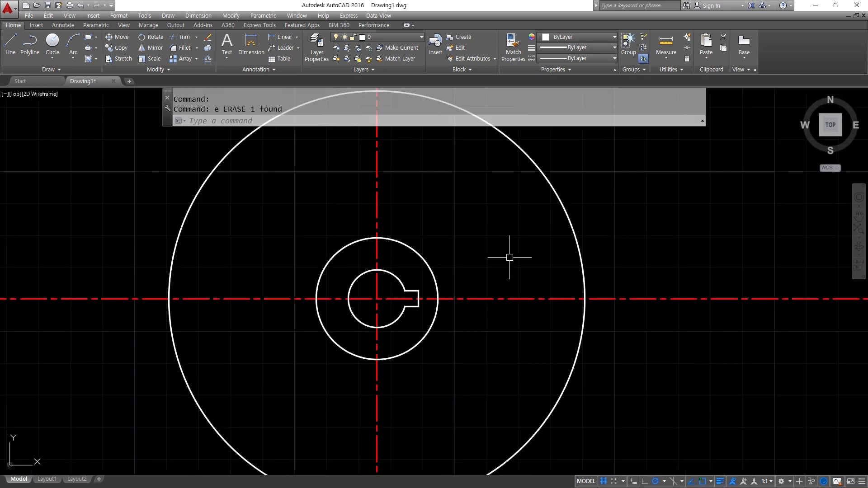
{"action": "middle_click_drag", "start_coordinate": [510, 254], "coordinate": [376, 289]}
{"action": "type", "text": "o"}
{"action": "key", "text": "Return"}
{"action": "type", "text": "1"}
{"action": "key", "text": "Return"}
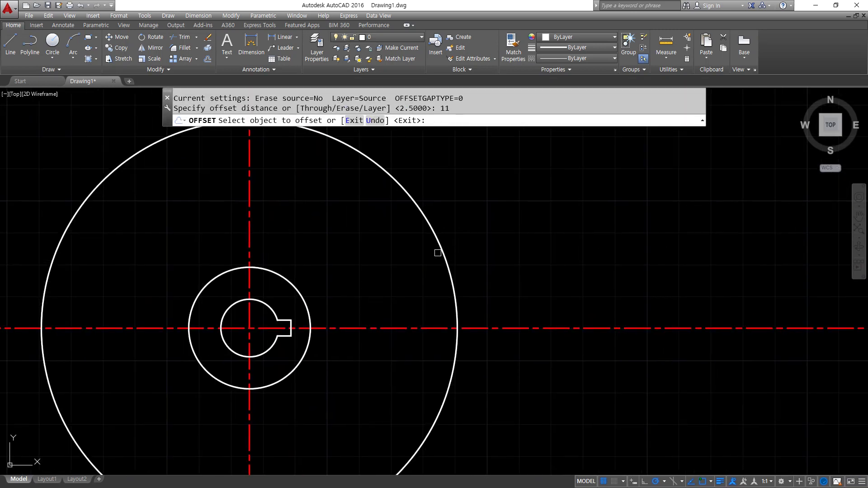
{"action": "left_click", "coordinate": [443, 248]}
{"action": "left_click", "coordinate": [471, 239]}
{"action": "key", "text": "Return"}
Offset the outermost circle outward by 5 as a boundary for the centrelines
{"action": "type", "text": "o"}
{"action": "key", "text": "Return"}
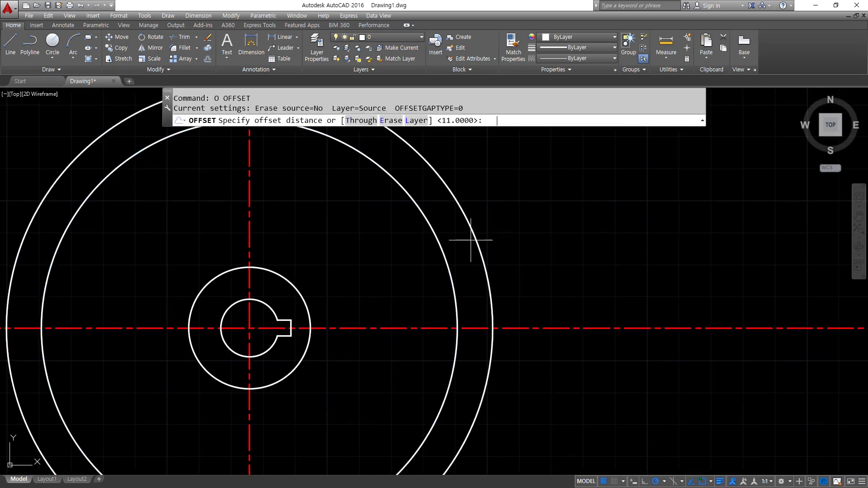
{"action": "type", "text": "5"}
{"action": "key", "text": "Return"}
{"action": "left_click", "coordinate": [476, 235]}
{"action": "left_click", "coordinate": [520, 235]}
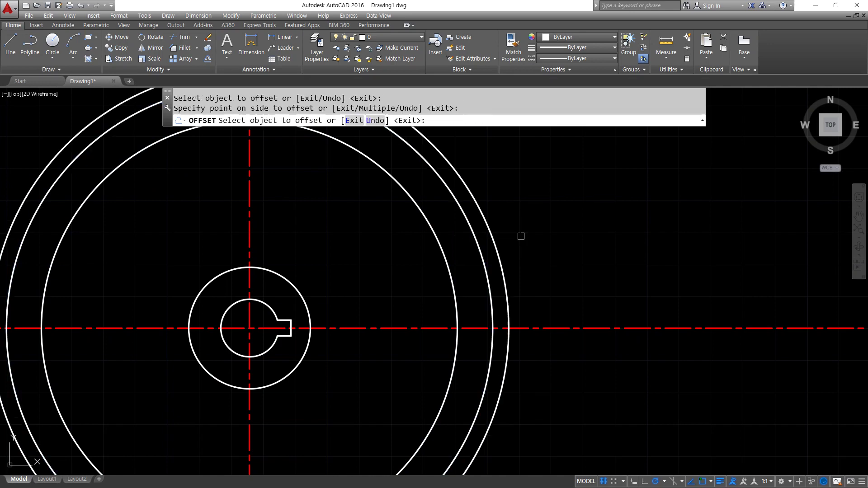
Trim the horizontal and vertical centrelines outside the outermost circle, using that circle as the cutting edge
{"action": "type", "text": "tr"}
{"action": "key", "text": "Return"}
{"action": "left_click", "coordinate": [504, 267]}
{"action": "key", "text": "Return"}
{"action": "left_click", "coordinate": [580, 302]}
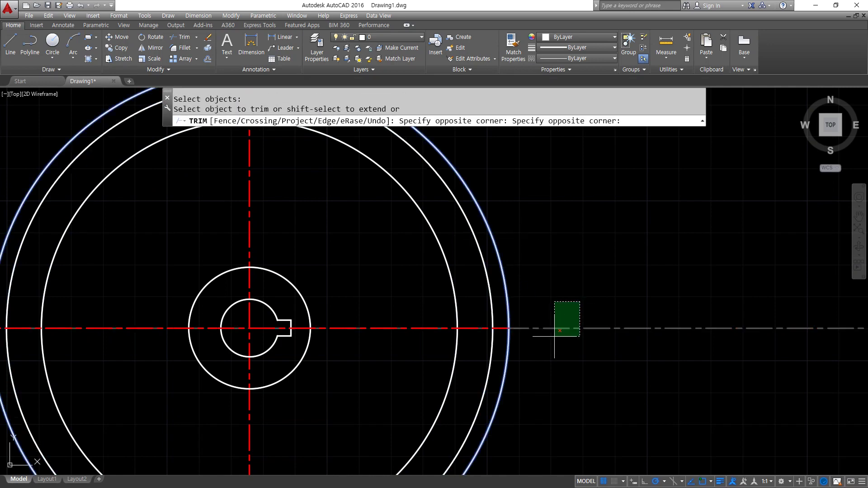
{"action": "left_click", "coordinate": [550, 339]}
{"action": "scroll", "coordinate": [550, 340], "scroll_direction": "down", "scroll_amount": 4}
{"action": "left_click", "coordinate": [271, 285]}
{"action": "left_click", "coordinate": [215, 382]}
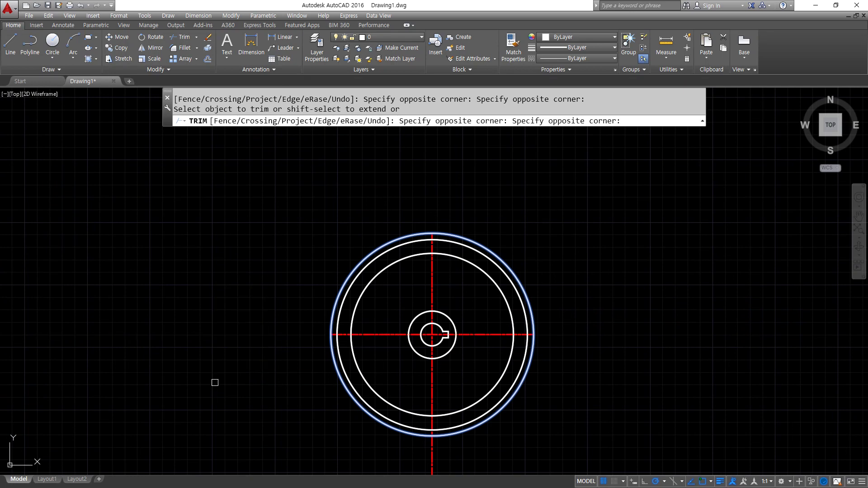
{"action": "middle_click_drag", "start_coordinate": [311, 408], "coordinate": [277, 344]}
{"action": "left_click", "coordinate": [446, 423]}
{"action": "left_click", "coordinate": [349, 461]}
{"action": "scroll", "coordinate": [398, 382], "scroll_direction": "up", "scroll_amount": 2}
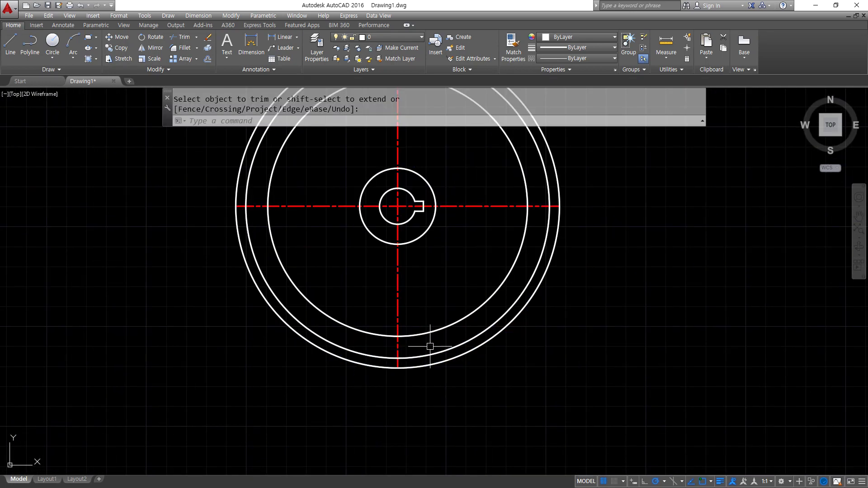
{"action": "key", "text": "Return"}
Erase the outermost circle that served as the cutting edge for the centrelines
{"action": "left_click", "coordinate": [427, 362]}
{"action": "type", "text": "e"}
{"action": "key", "text": "Return"}
Offset the radius 19 circle outward by 10
{"action": "scroll", "coordinate": [365, 199], "scroll_direction": "up", "scroll_amount": 4}
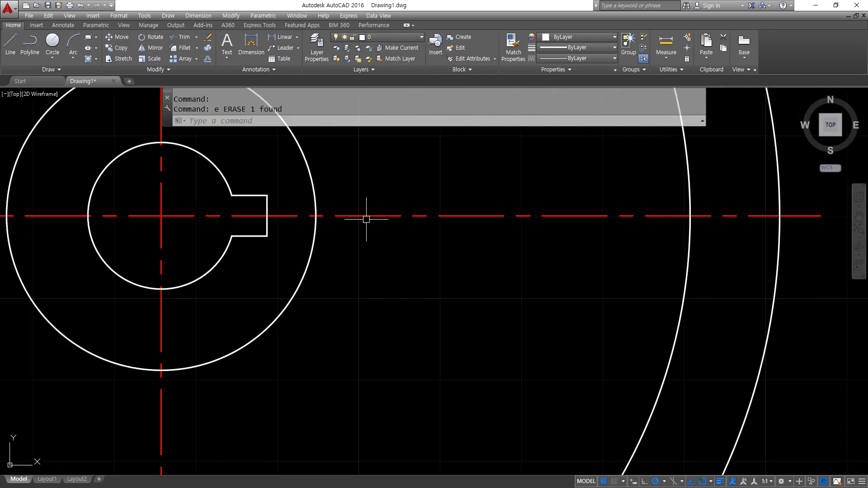
{"action": "middle_click_drag", "start_coordinate": [365, 217], "coordinate": [312, 268]}
{"action": "scroll", "coordinate": [300, 270], "scroll_direction": "down", "scroll_amount": 2}
{"action": "scroll", "coordinate": [256, 254], "scroll_direction": "down", "scroll_amount": 1}
{"action": "type", "text": "o"}
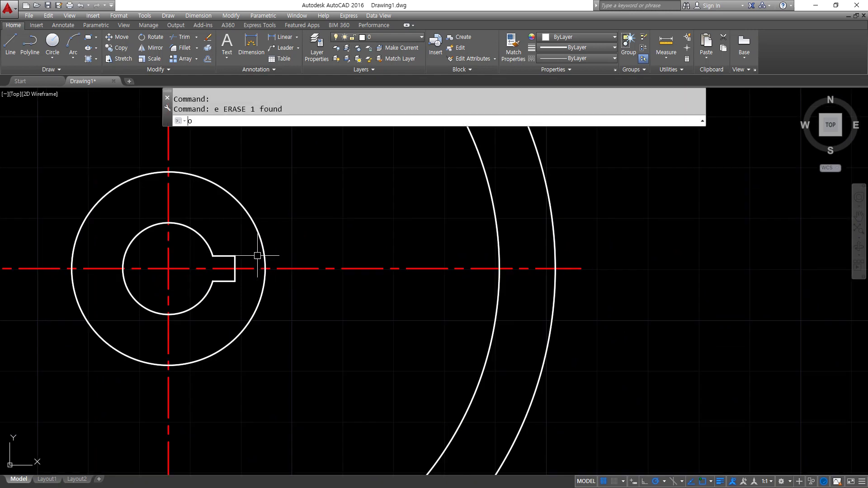
{"action": "key", "text": "Return"}
{"action": "type", "text": "10"}
{"action": "key", "text": "Return"}
{"action": "left_click", "coordinate": [264, 254]}
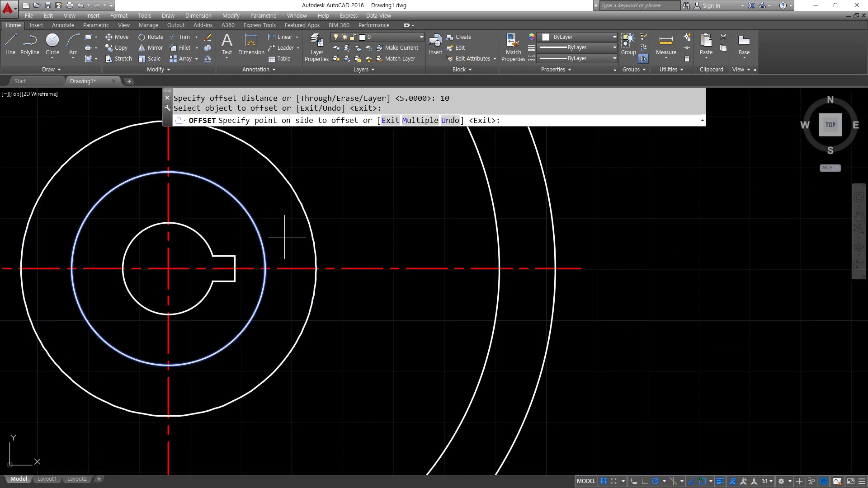
{"action": "left_click", "coordinate": [289, 234]}
{"action": "key", "text": "Return"}
Match the properties of the horizontal centreline onto the circle offset from the radius 19 circle
{"action": "type", "text": "ma"}
{"action": "key", "text": "Return"}
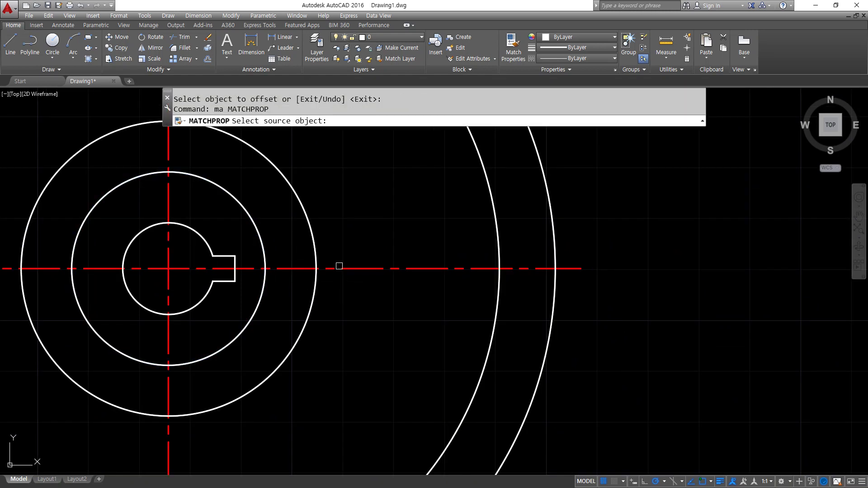
{"action": "left_click", "coordinate": [345, 269]}
{"action": "left_click", "coordinate": [316, 255]}
{"action": "key", "text": "Return"}
Draw a radius 10 circle where the dashed circle crosses the horizontal centreline on the right
{"action": "type", "text": "c"}
{"action": "key", "text": "Return"}
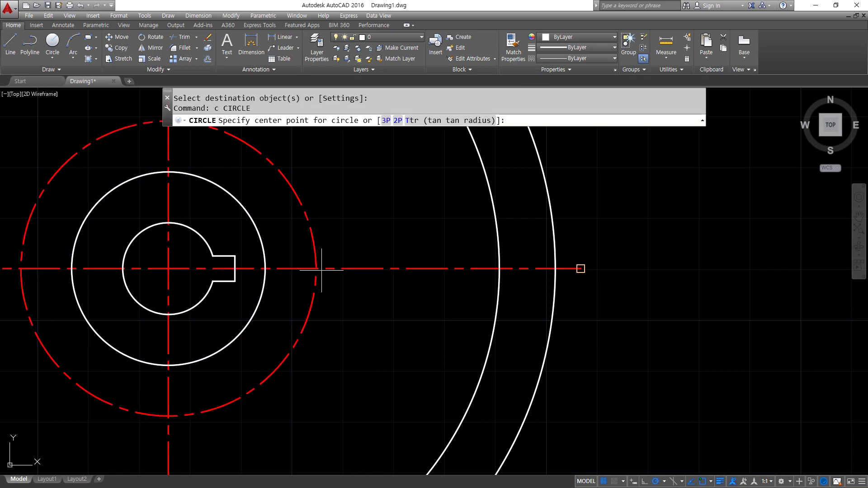
{"action": "left_click", "coordinate": [316, 268]}
{"action": "type", "text": "10"}
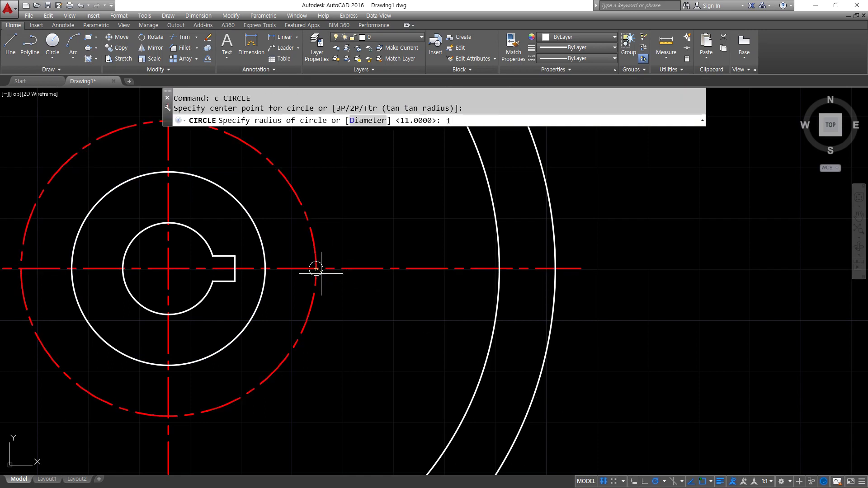
{"action": "key", "text": "Return"}
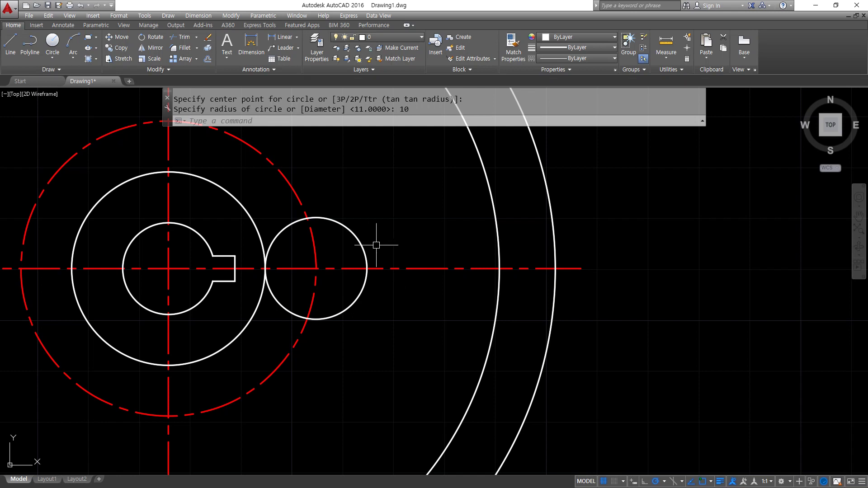
Draw a radius 30 circle tangent to the radius 10 circle and the radius 65 circle
{"action": "type", "text": "c"}
{"action": "key", "text": "Return"}
{"action": "type", "text": "t"}
{"action": "key", "text": "Return"}
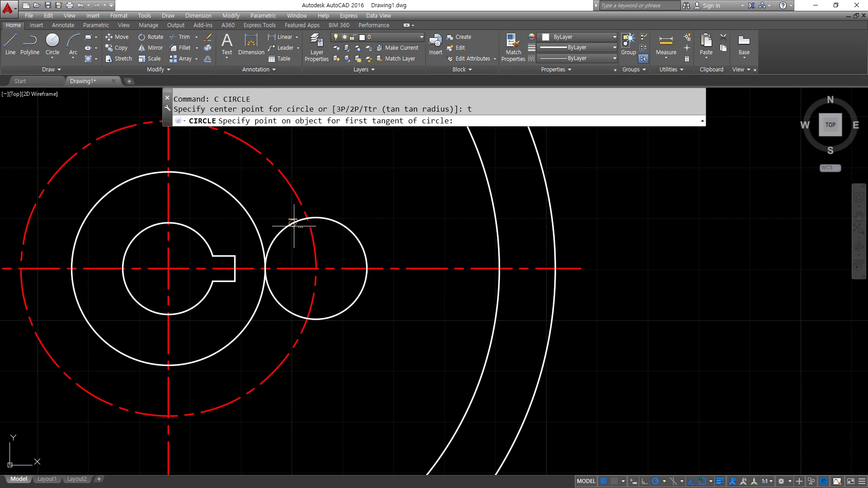
{"action": "left_click", "coordinate": [301, 226]}
{"action": "left_click", "coordinate": [493, 329]}
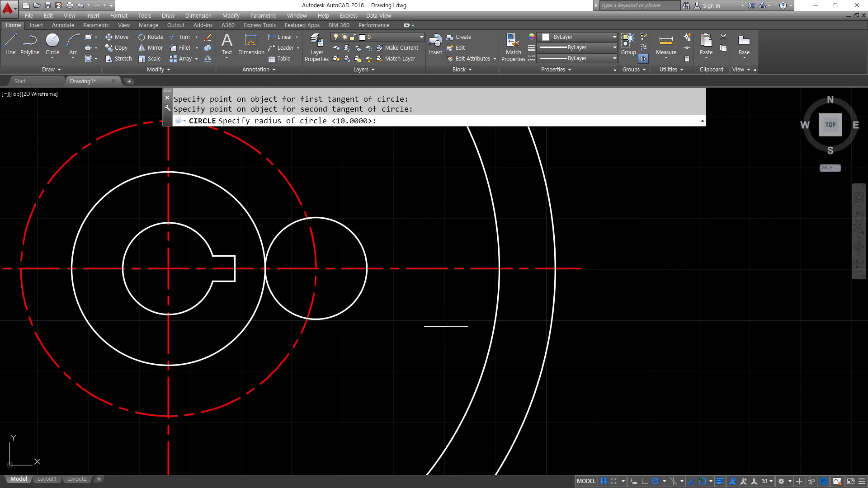
{"action": "key", "text": "Return"}
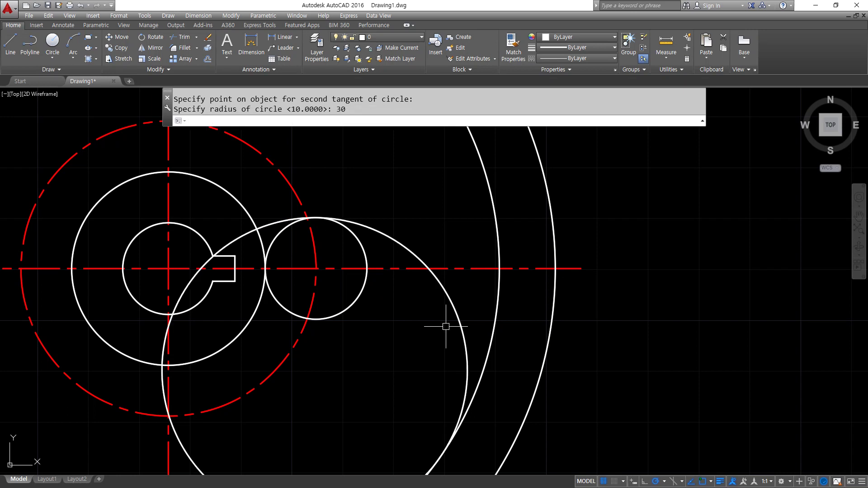
{"action": "middle_click_drag", "start_coordinate": [414, 314], "coordinate": [422, 258]}
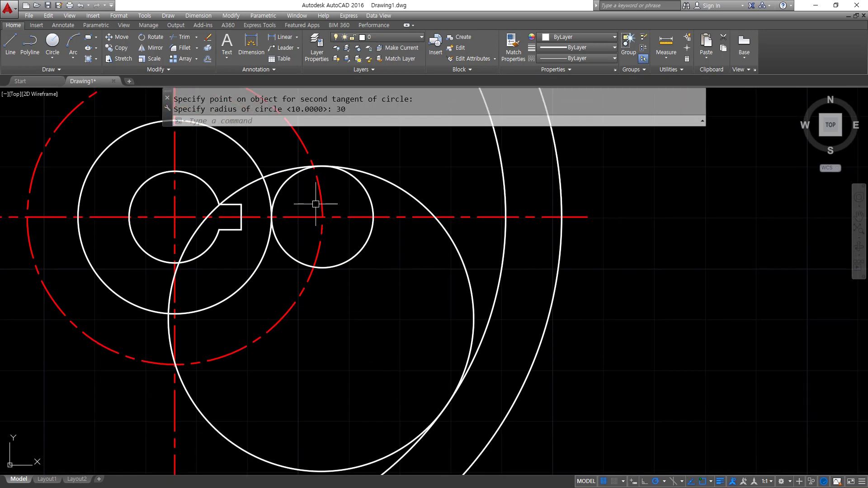
Trim the lower-left part of the radius 30 circle, using the radius 10 and radius 65 circles as cutting edges
{"action": "type", "text": "tr"}
{"action": "key", "text": "Return"}
{"action": "left_click", "coordinate": [285, 186]}
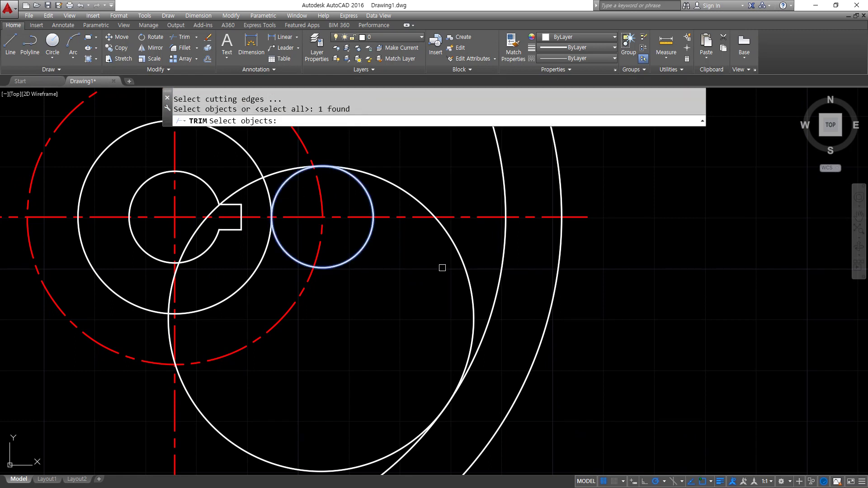
{"action": "left_click", "coordinate": [500, 281]}
{"action": "key", "text": "Return"}
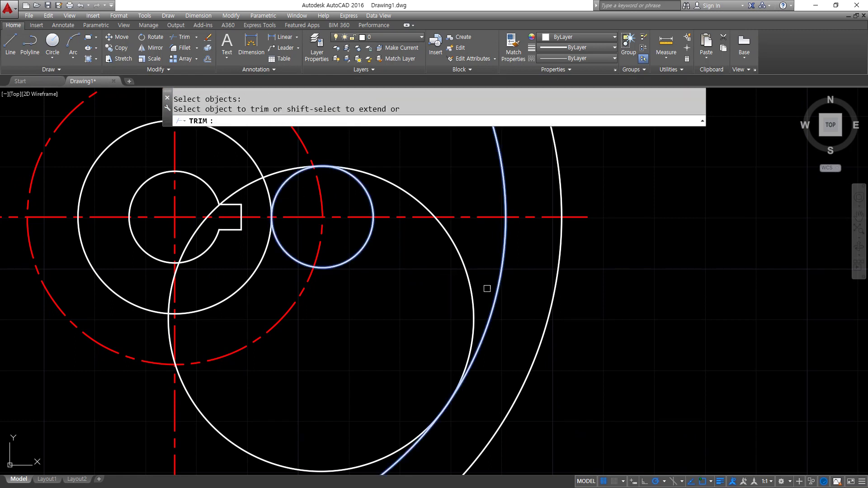
{"action": "left_click", "coordinate": [238, 448]}
{"action": "key", "text": "Return"}
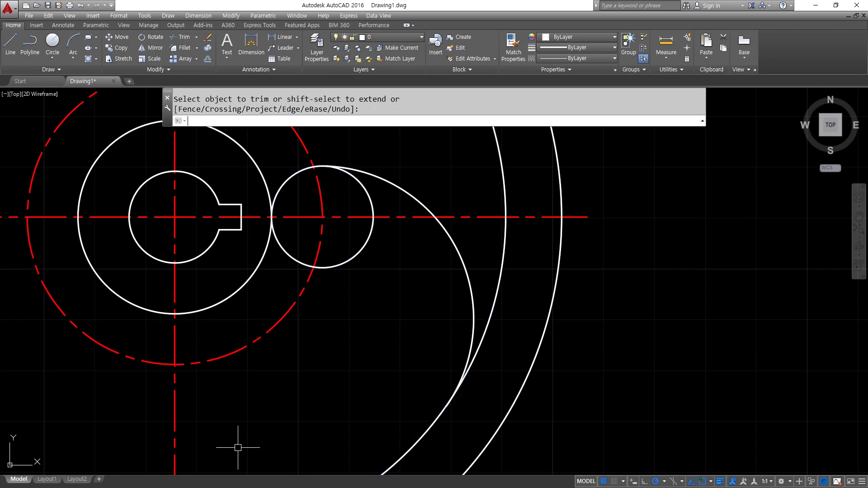
Trim the radius 10 circle between the radius 19 circle and the radius 30 arc, keeping only its upper-left arc
{"action": "key", "text": "Return"}
{"action": "left_click", "coordinate": [264, 263]}
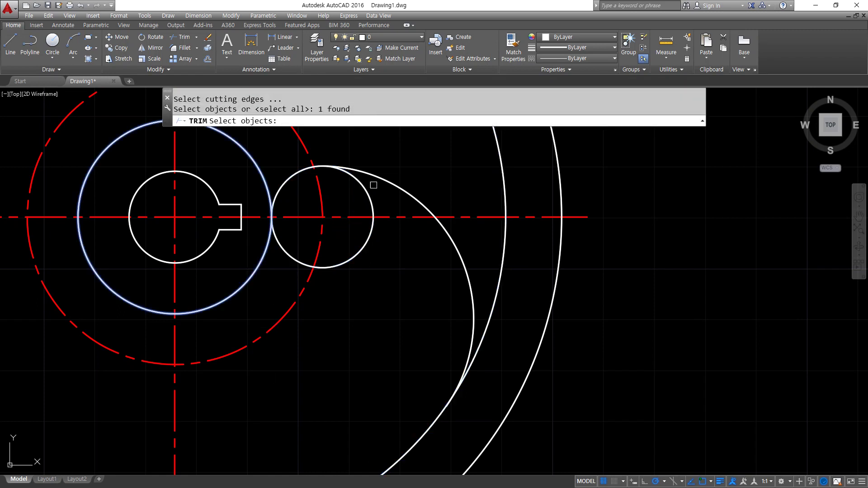
{"action": "left_click", "coordinate": [380, 179]}
{"action": "key", "text": "Return"}
{"action": "left_click", "coordinate": [360, 182]}
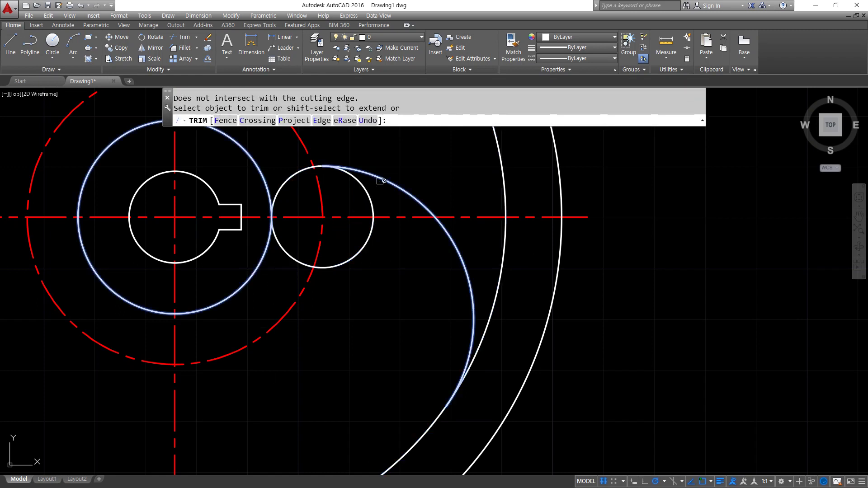
{"action": "left_click", "coordinate": [353, 245]}
{"action": "key", "text": "Return"}
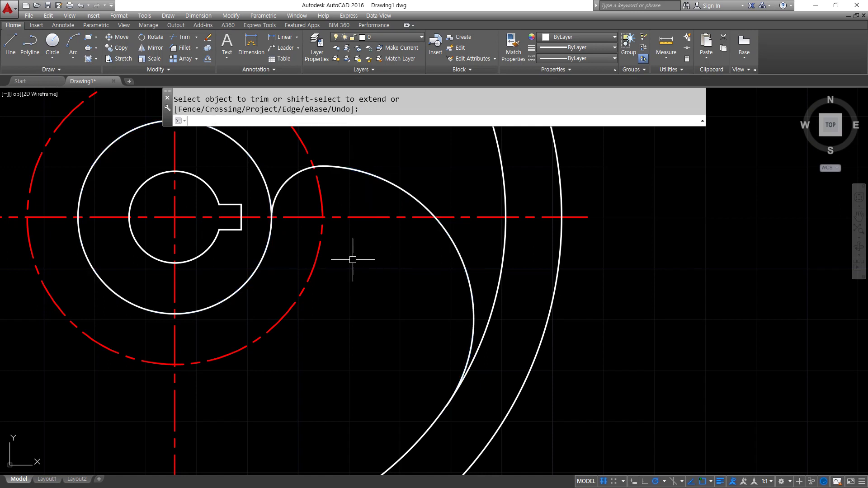
Draw a radius 10 circle where the dashed circle crosses the vertical centreline below the hub
{"action": "middle_click_drag", "start_coordinate": [306, 258], "coordinate": [394, 141]}
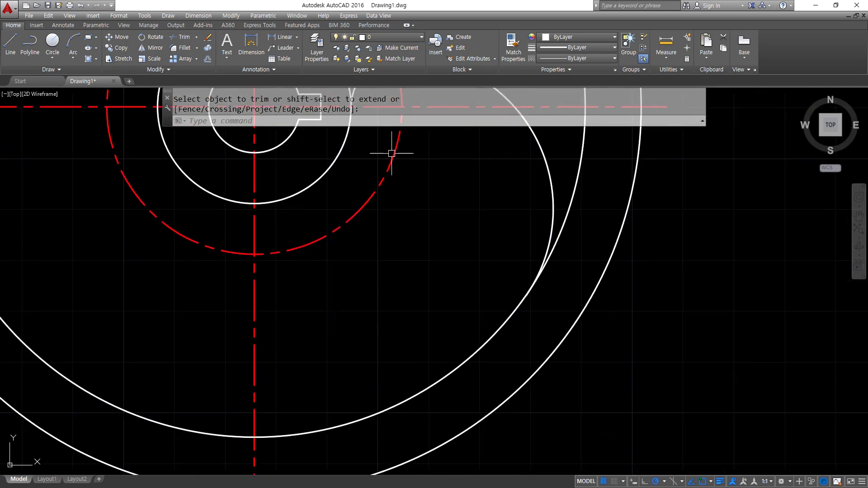
{"action": "type", "text": "c"}
{"action": "key", "text": "Return"}
{"action": "left_click", "coordinate": [254, 254]}
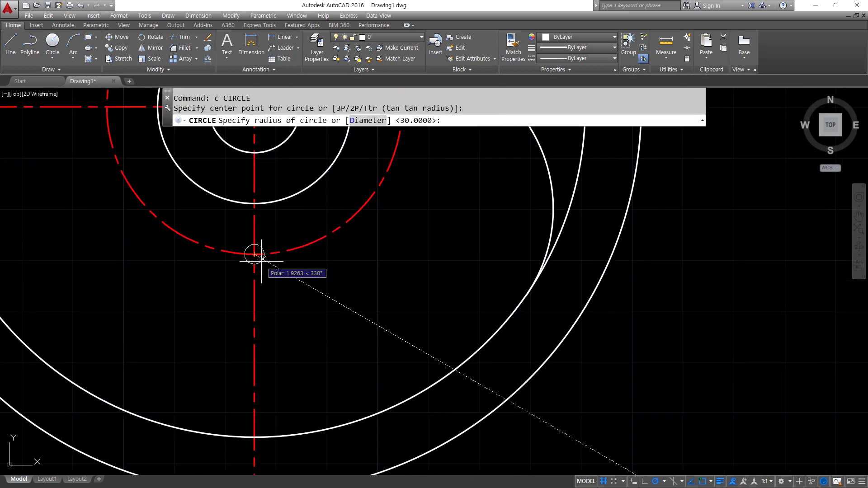
{"action": "type", "text": "10"}
{"action": "key", "text": "Return"}
Draw a radius 30 circle tangent to the lower radius 10 circle's right side and the radius 65 circle's lower-left side
{"action": "type", "text": "C"}
{"action": "key", "text": "Return"}
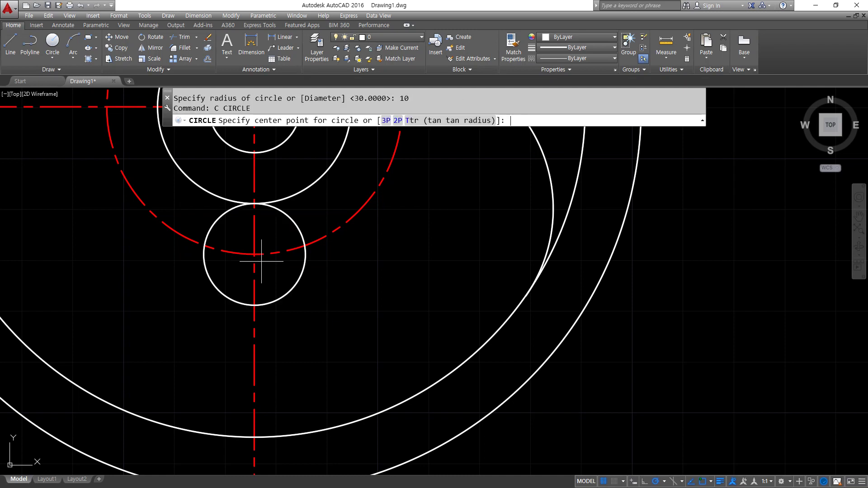
{"action": "type", "text": "t"}
{"action": "key", "text": "Return"}
{"action": "left_click", "coordinate": [297, 280]}
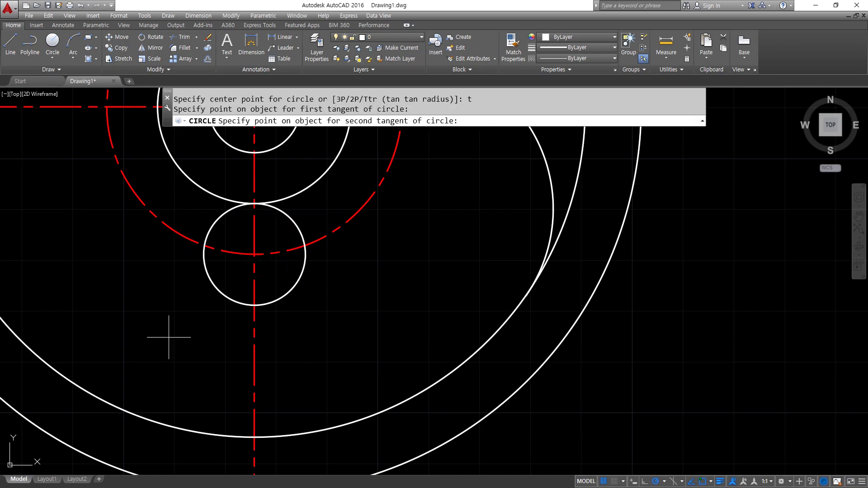
{"action": "left_click", "coordinate": [86, 390]}
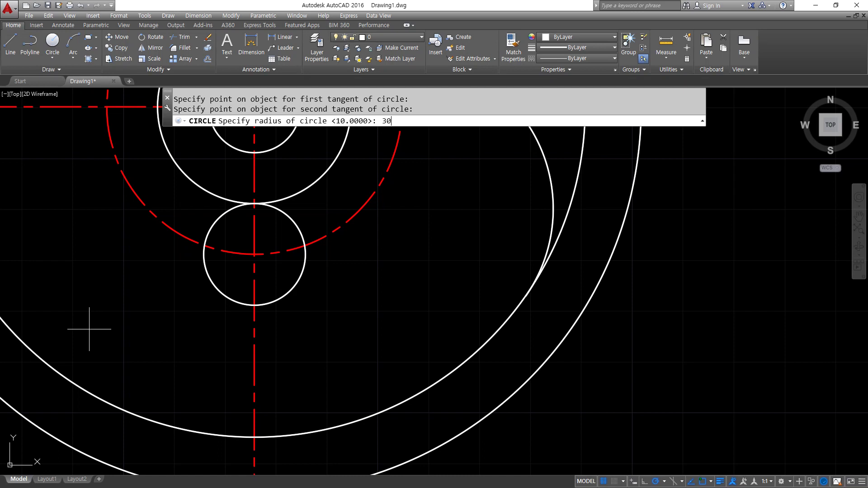
{"action": "key", "text": "Return"}
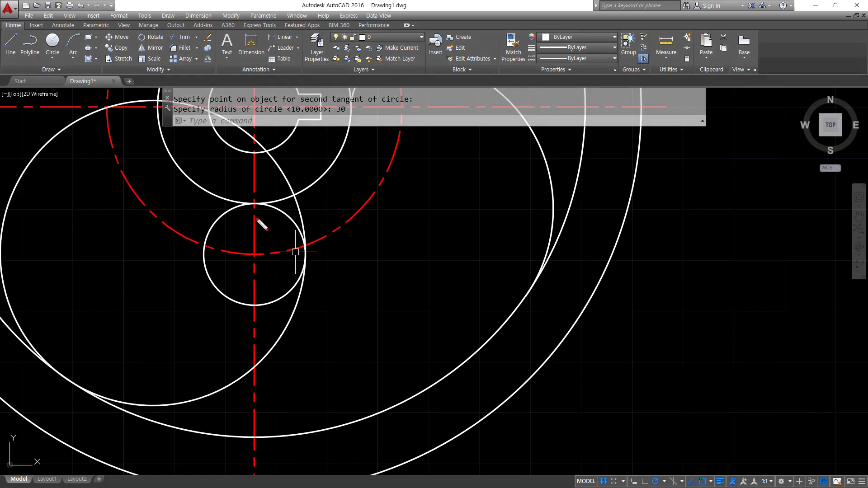
{"action": "mouse_move", "coordinate": [255, 206]}
{"action": "left_mouse_down"}
{"action": "mouse_move", "coordinate": [292, 223]}
{"action": "mouse_move", "coordinate": [290, 322]}
{"action": "mouse_move", "coordinate": [174, 399]}
{"action": "left_mouse_up"}
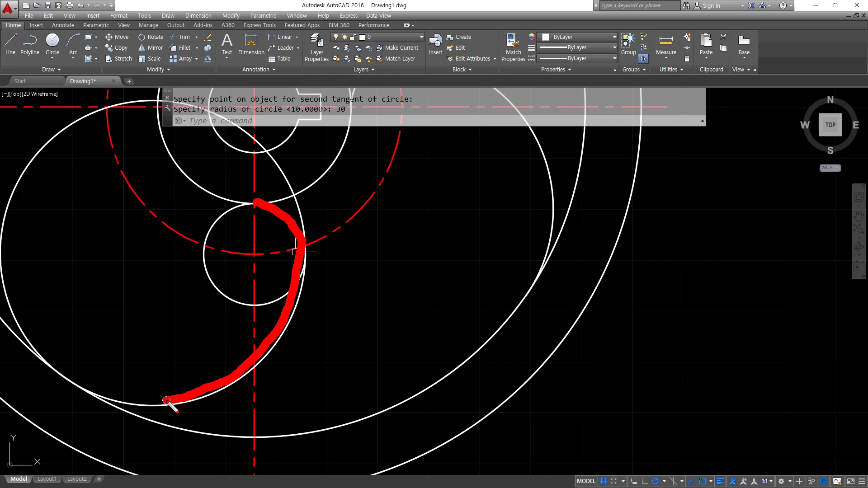
{"action": "key", "text": "Escape"}
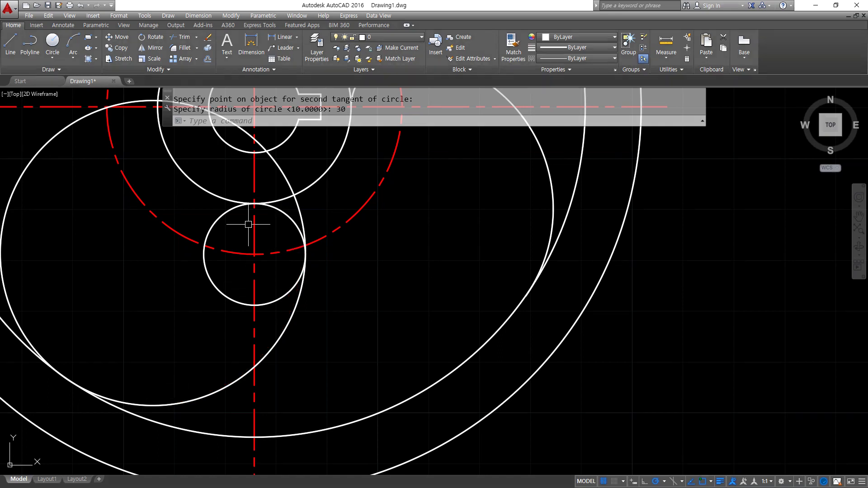
Trim the upper-left part of the lower radius 10 circle and the left part of its tangent radius 30 circle
{"action": "type", "text": "tr"}
{"action": "key", "text": "Return"}
{"action": "key", "text": "Return"}
{"action": "left_click", "coordinate": [226, 213]}
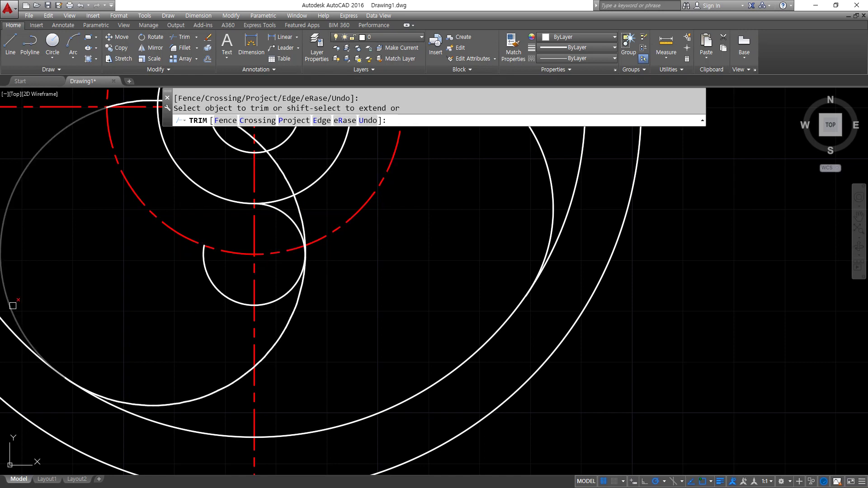
{"action": "left_click", "coordinate": [13, 306]}
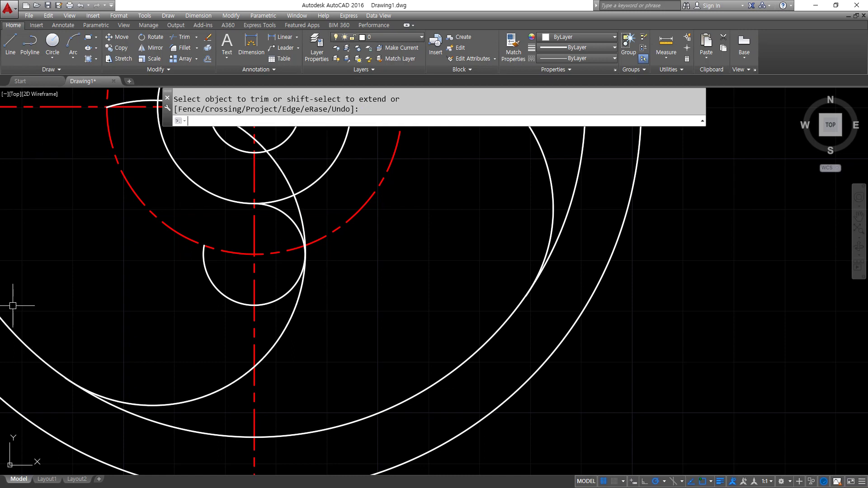
Fillet the lower radius 10 arc and radius 30 arc with radius 0 to join them at their tangent point
{"action": "key", "text": "Return"}
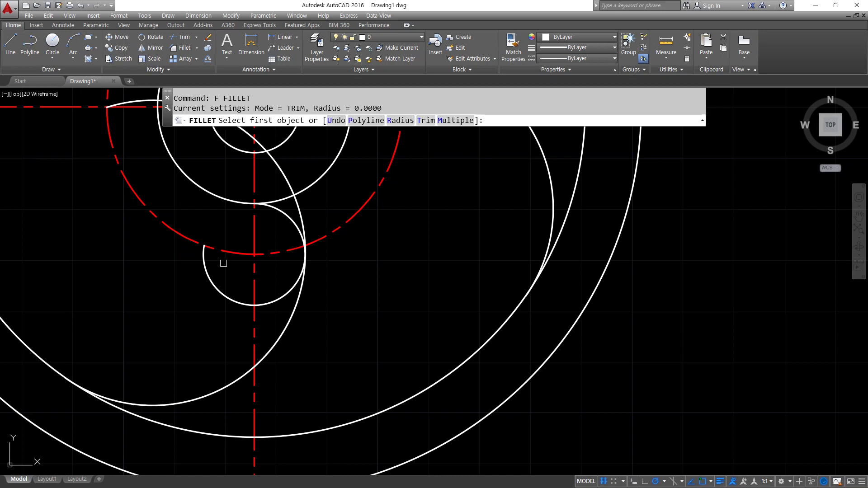
{"action": "left_click", "coordinate": [286, 217]}
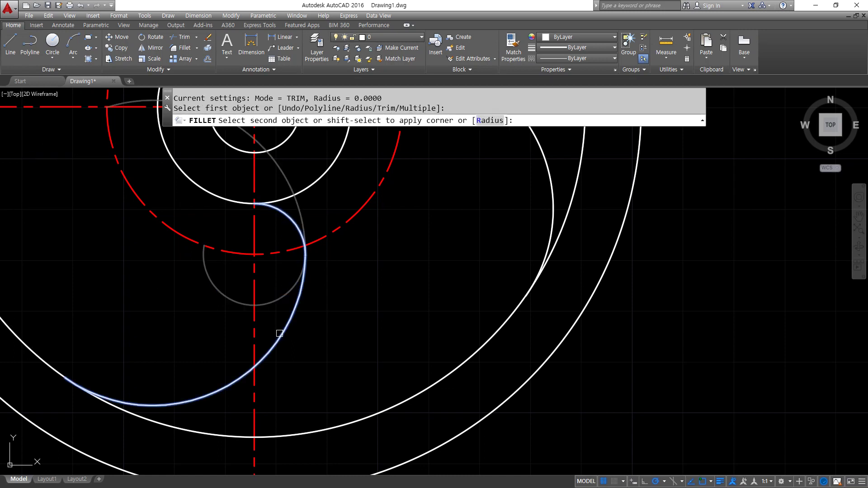
{"action": "left_click", "coordinate": [280, 326]}
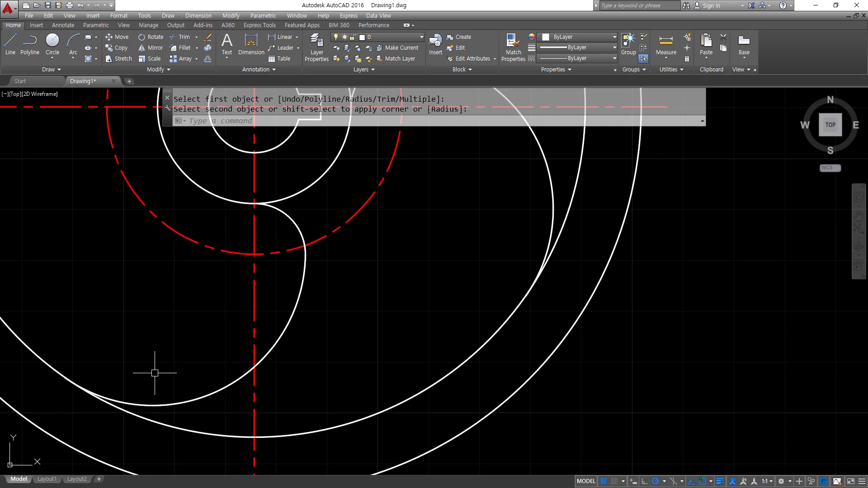
Draw a radius 10 circle where the dashed circle crosses the horizontal centreline left of the hub
{"action": "middle_click_drag", "start_coordinate": [111, 323], "coordinate": [248, 401]}
{"action": "type", "text": "c"}
{"action": "key", "text": "Return"}
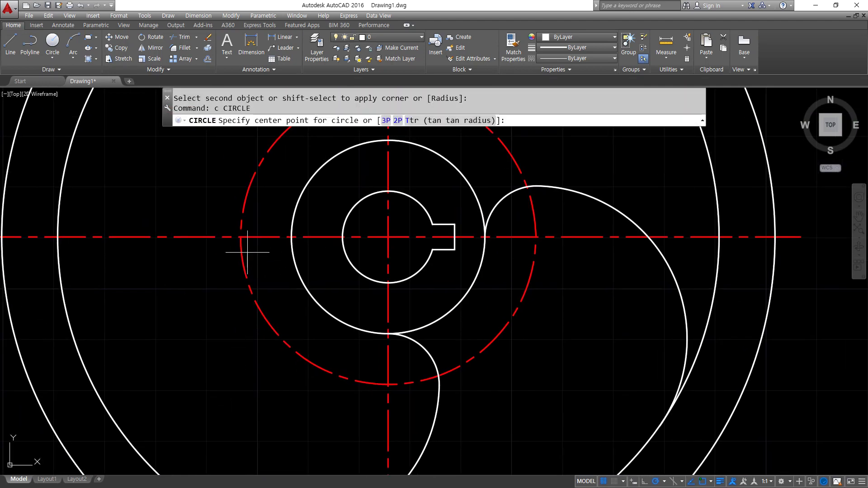
{"action": "left_click", "coordinate": [240, 237]}
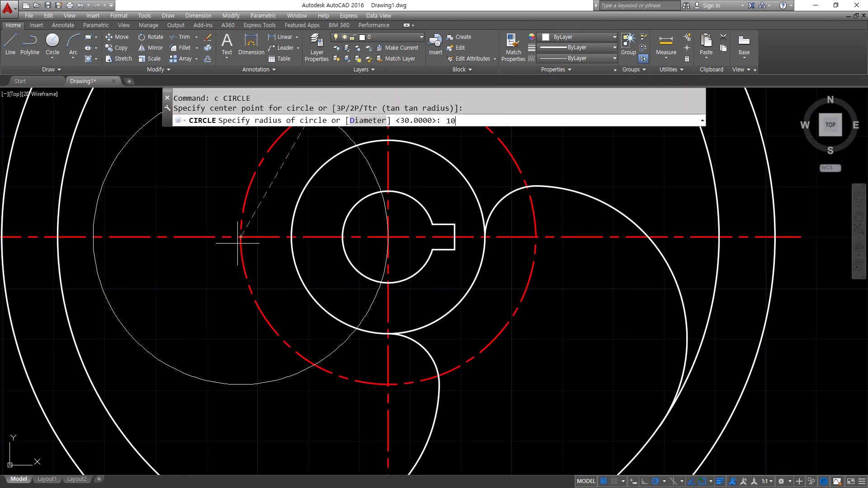
{"action": "key", "text": "Return"}
Draw a radius 30 circle tangent to the left radius 10 circle's underside and the radius 65 circle's upper-left side
{"action": "type", "text": "c"}
{"action": "key", "text": "Return"}
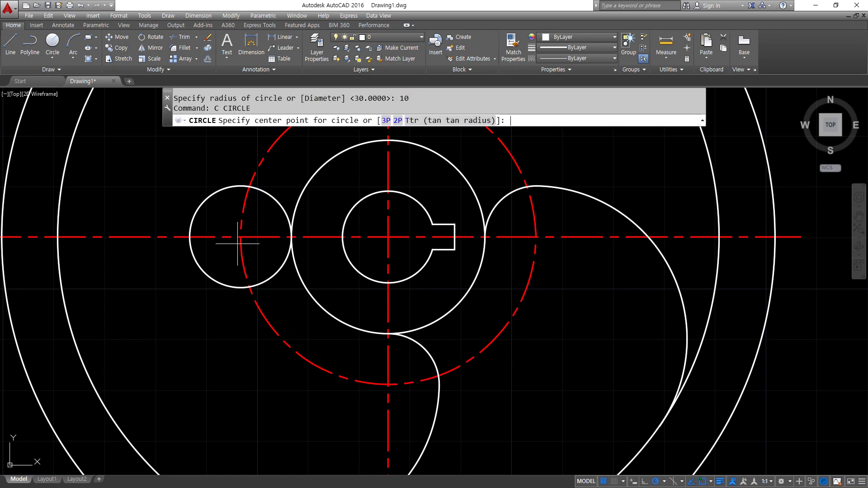
{"action": "type", "text": "t"}
{"action": "key", "text": "Return"}
{"action": "left_click", "coordinate": [200, 273]}
{"action": "left_click", "coordinate": [69, 159]}
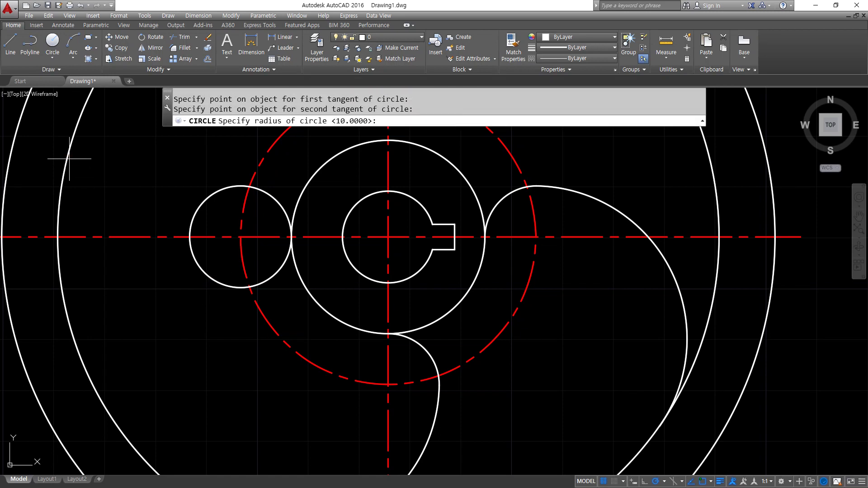
{"action": "type", "text": "30"}
{"action": "key", "text": "Return"}
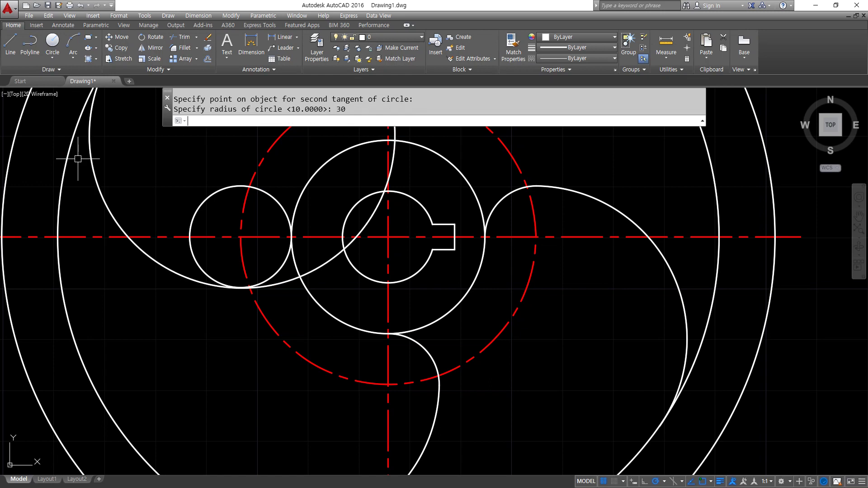
{"action": "middle_click_drag", "start_coordinate": [124, 246], "coordinate": [194, 349]}
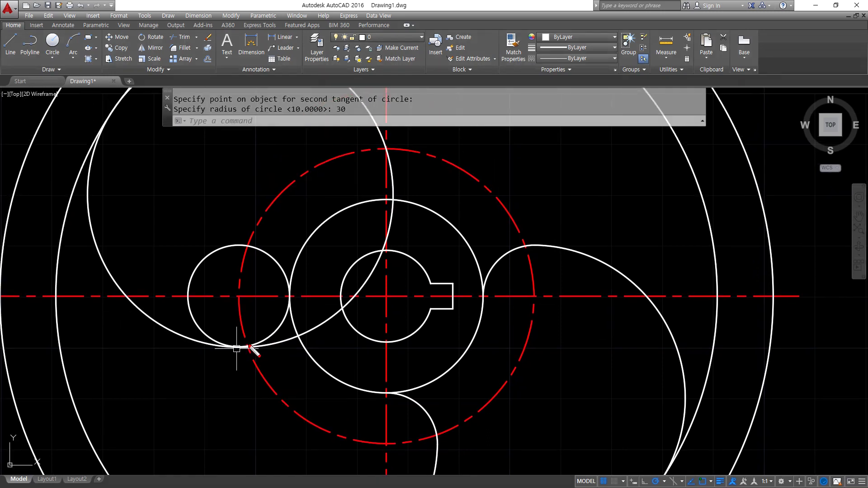
{"action": "mouse_move", "coordinate": [293, 299]}
{"action": "left_mouse_down"}
{"action": "mouse_move", "coordinate": [273, 335]}
{"action": "mouse_move", "coordinate": [246, 350]}
{"action": "left_mouse_up"}
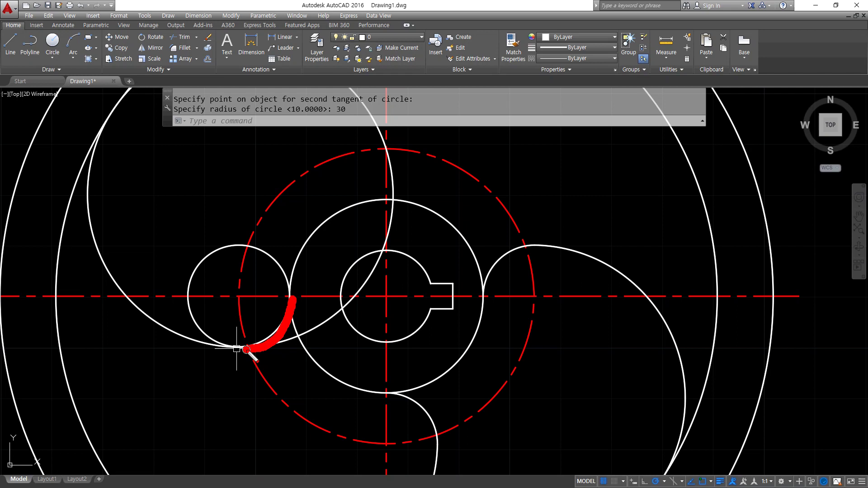
{"action": "left_click_drag", "start_coordinate": [271, 335], "coordinate": [277, 336]}
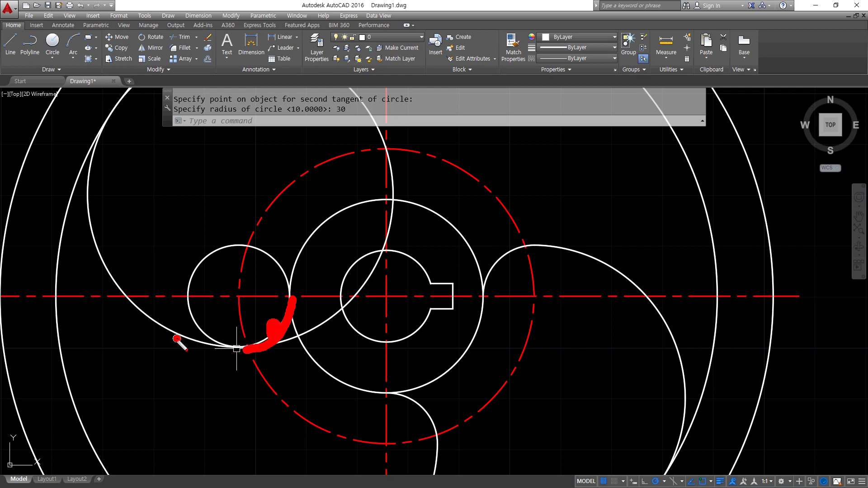
{"action": "left_click_drag", "start_coordinate": [176, 338], "coordinate": [173, 345]}
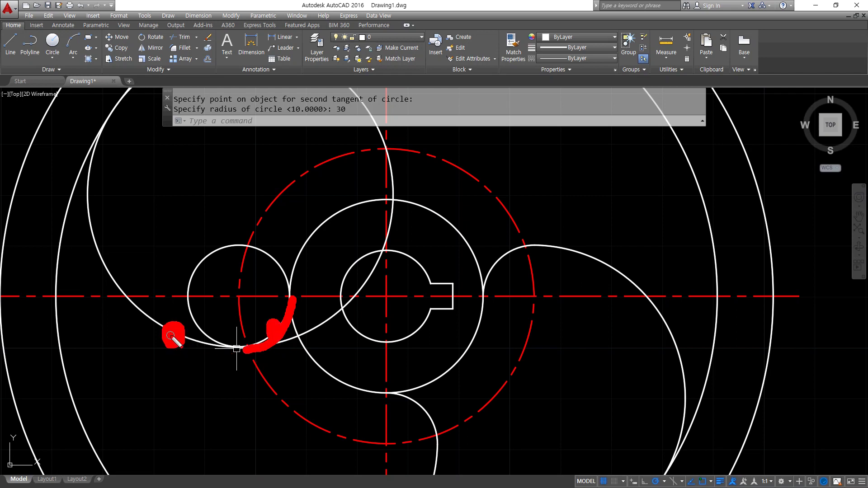
{"action": "mouse_move", "coordinate": [346, 310]}
{"action": "left_mouse_down"}
{"action": "mouse_move", "coordinate": [328, 325]}
{"action": "mouse_move", "coordinate": [339, 301]}
{"action": "mouse_move", "coordinate": [337, 311]}
{"action": "left_mouse_up"}
{"action": "key", "text": "Escape"}
Trim the upper part of the left radius 30 circle between the radius 65 circle and the dashed circle
{"action": "middle_click_drag", "start_coordinate": [180, 245], "coordinate": [165, 316]}
{"action": "type", "text": "tr"}
{"action": "key", "text": "space"}
{"action": "key", "text": "space"}
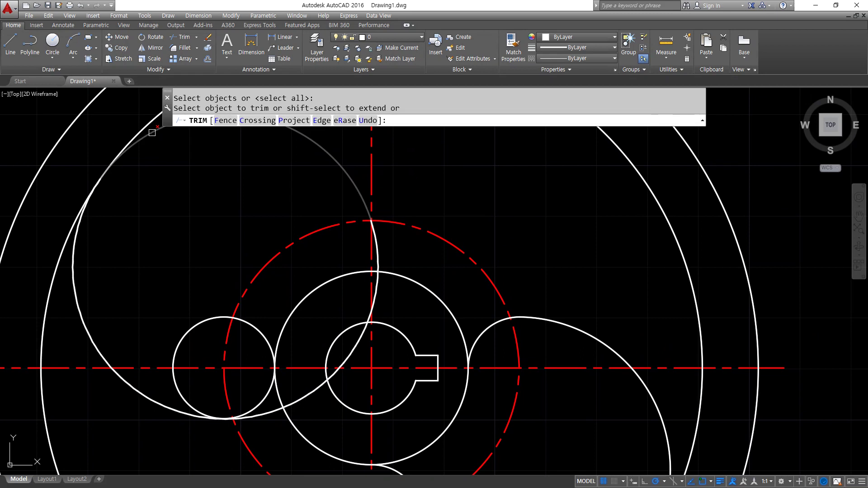
{"action": "left_click", "coordinate": [152, 133]}
{"action": "key", "text": "Return"}
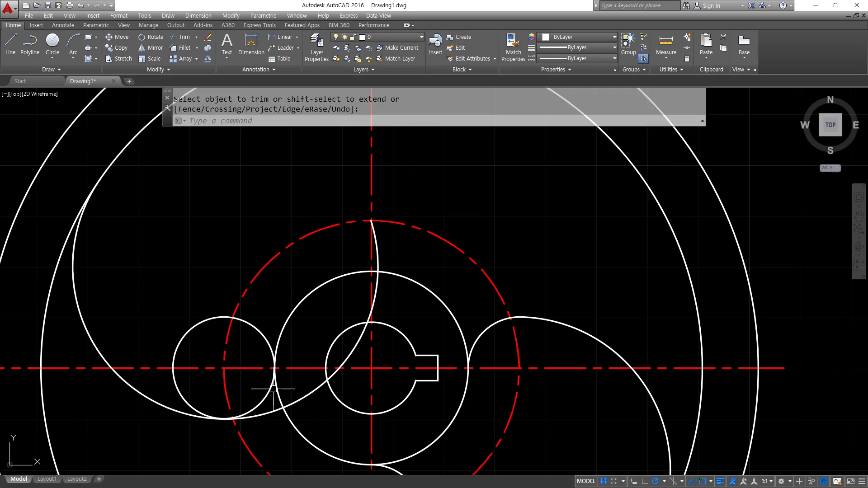
{"action": "mouse_move", "coordinate": [261, 413]}
{"action": "left_mouse_down"}
{"action": "mouse_move", "coordinate": [258, 397]}
{"action": "mouse_move", "coordinate": [182, 406]}
{"action": "mouse_move", "coordinate": [191, 395]}
{"action": "left_mouse_up"}
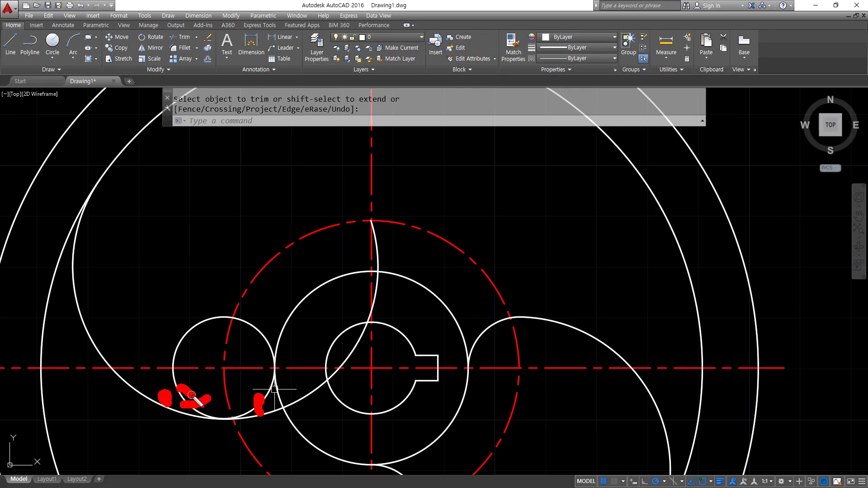
{"action": "mouse_move", "coordinate": [261, 322]}
{"action": "left_mouse_down"}
{"action": "mouse_move", "coordinate": [258, 348]}
{"action": "mouse_move", "coordinate": [251, 335]}
{"action": "left_mouse_up"}
{"action": "key", "text": "Escape"}
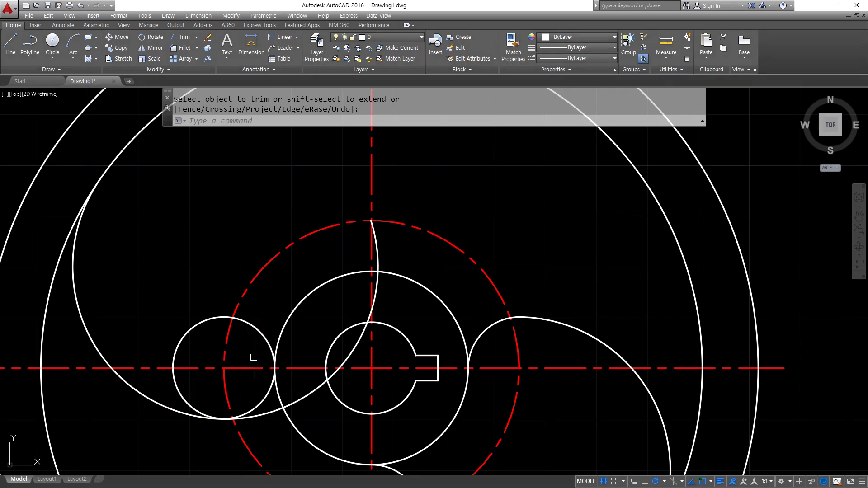
Trim the upper-right part of the left radius 10 circle between the dashed circle and the radius 19 circle
{"action": "key", "text": "Return"}
{"action": "key", "text": "Return"}
{"action": "left_click", "coordinate": [258, 333]}
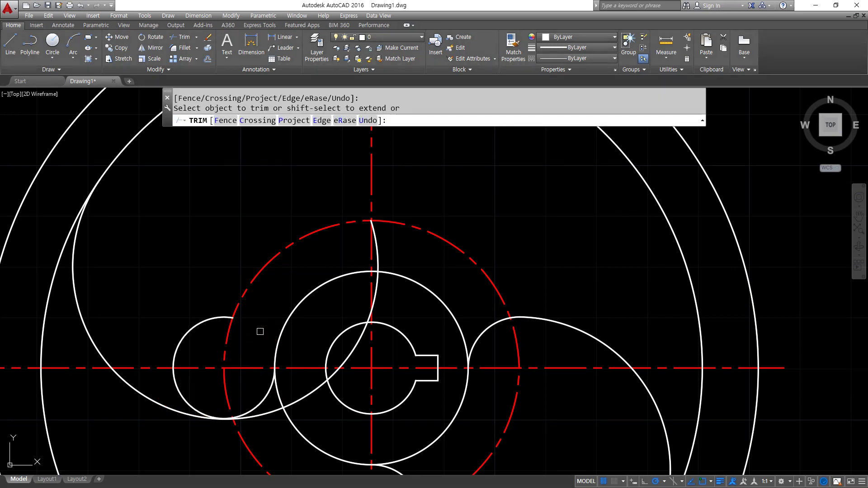
{"action": "key", "text": "Return"}
Fillet the left radius 10 arc and radius 30 arc with radius 0 to join them at their tangent point
{"action": "type", "text": "f"}
{"action": "key", "text": "Return"}
{"action": "left_click", "coordinate": [259, 401]}
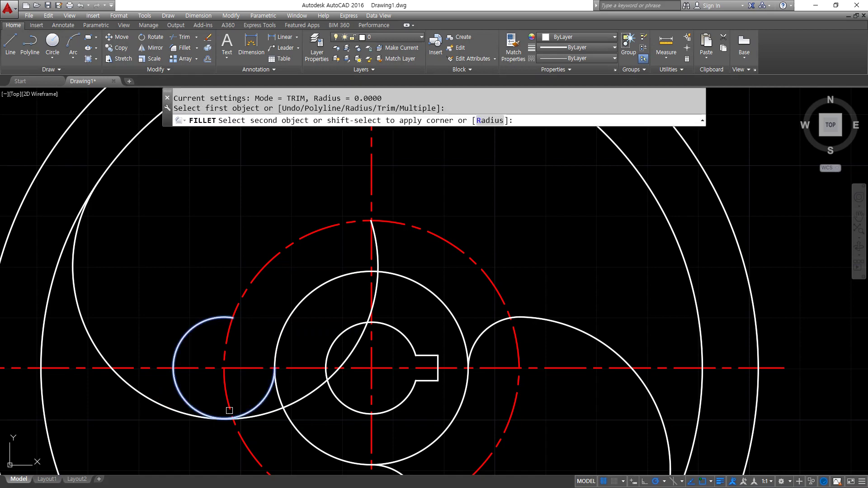
{"action": "left_click", "coordinate": [176, 413]}
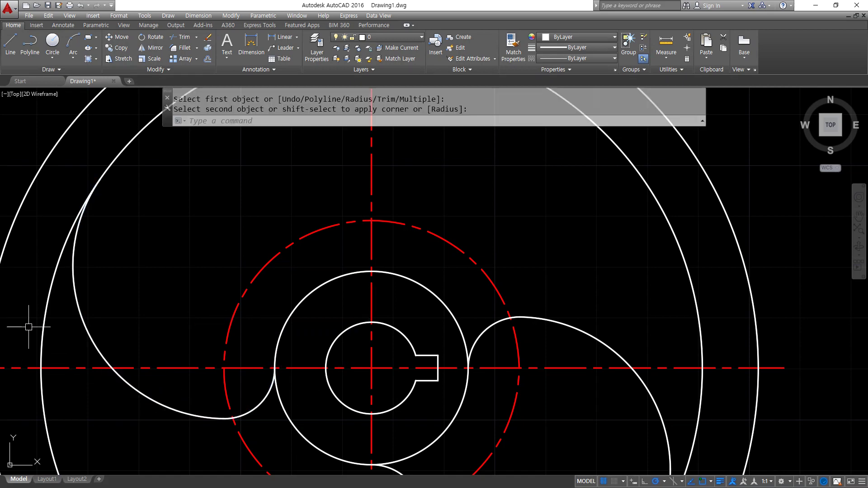
Draw a radius 10 circle centred where the dashed circle crosses the vertical centreline above the hub
{"action": "middle_click_drag", "start_coordinate": [351, 264], "coordinate": [316, 360]}
{"action": "type", "text": "c"}
{"action": "key", "text": "Return"}
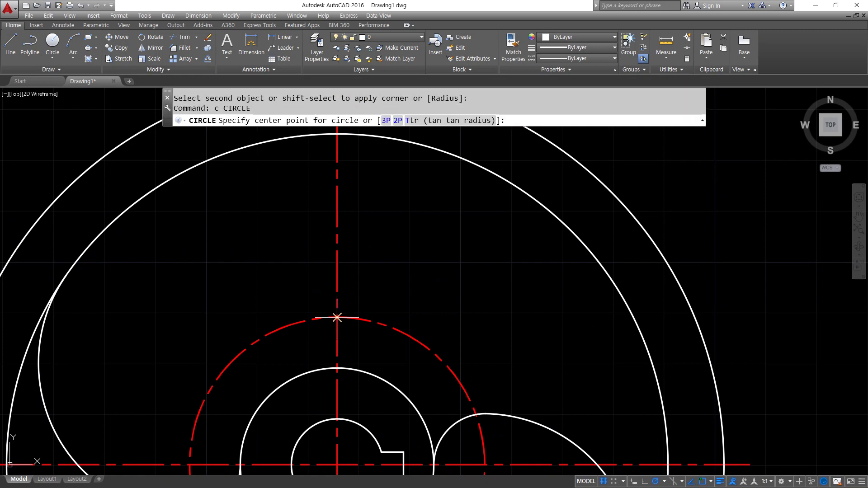
{"action": "left_click", "coordinate": [337, 318]}
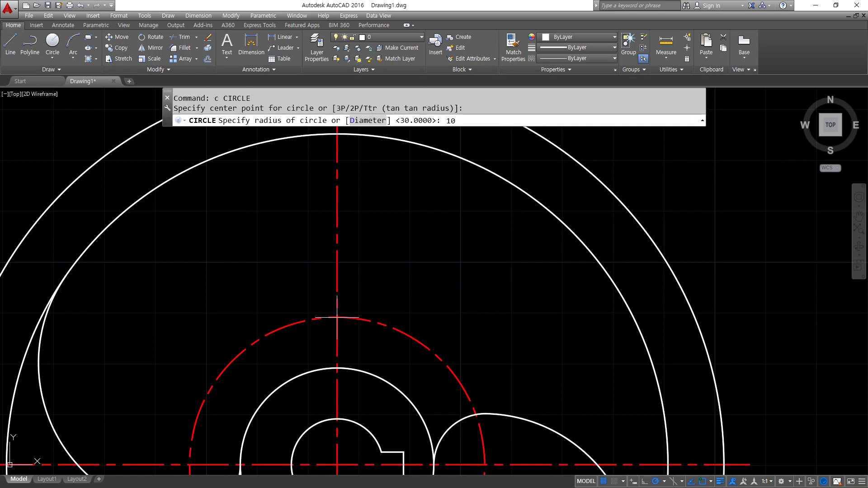
{"action": "type", "text": "10"}
{"action": "key", "text": "Return"}
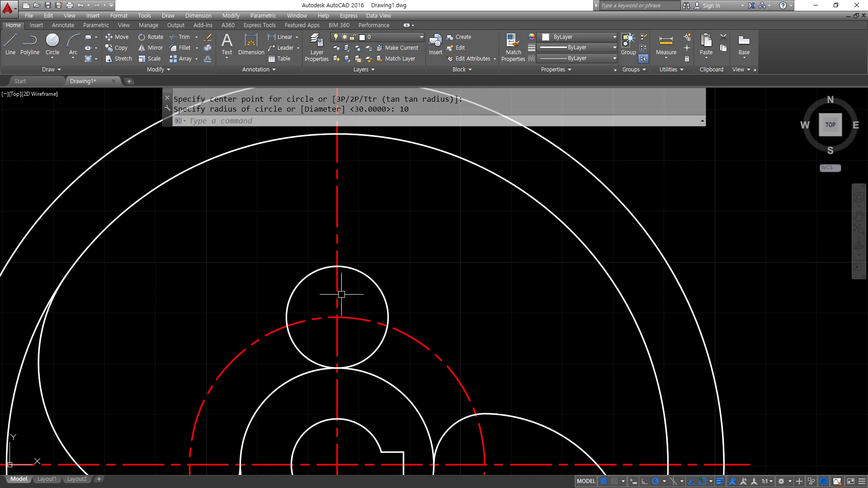
Draw a radius 30 circle tangent to the upper radius 10 circle's left side and the radius 65 circle's upper-right side
{"action": "type", "text": "c"}
{"action": "key", "text": "Return"}
{"action": "type", "text": "t"}
{"action": "key", "text": "Return"}
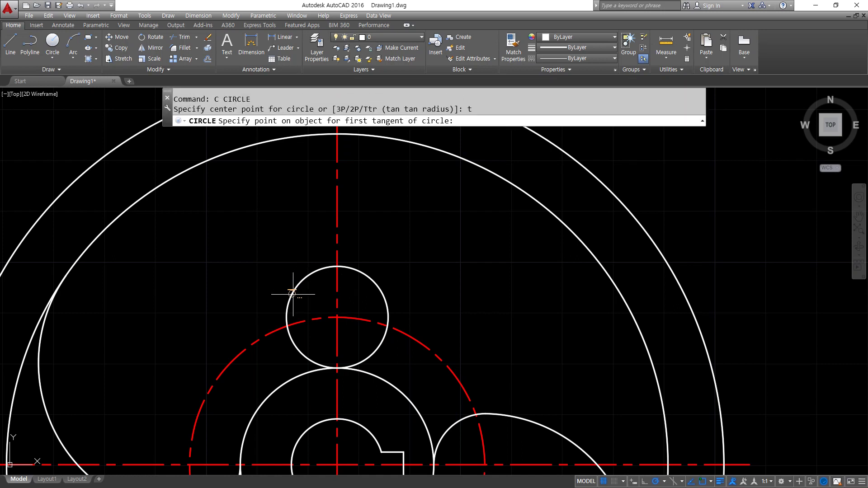
{"action": "left_click", "coordinate": [293, 294]}
{"action": "left_click", "coordinate": [401, 139]}
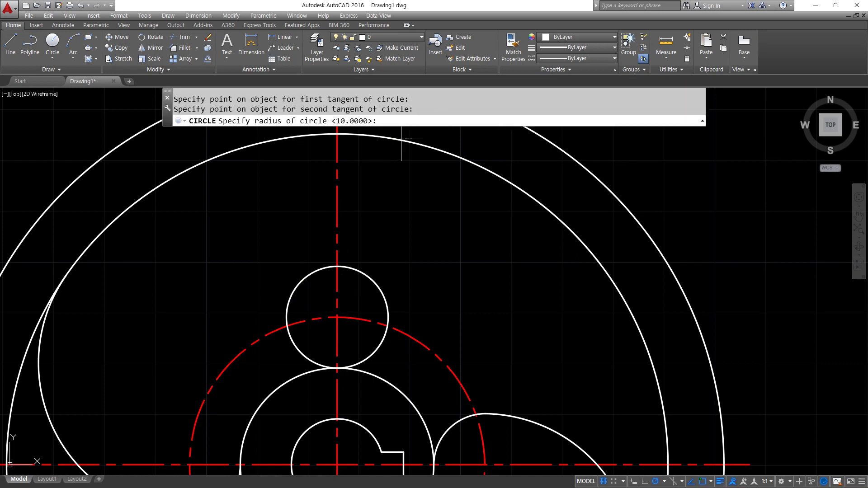
{"action": "type", "text": "30"}
{"action": "key", "text": "Return"}
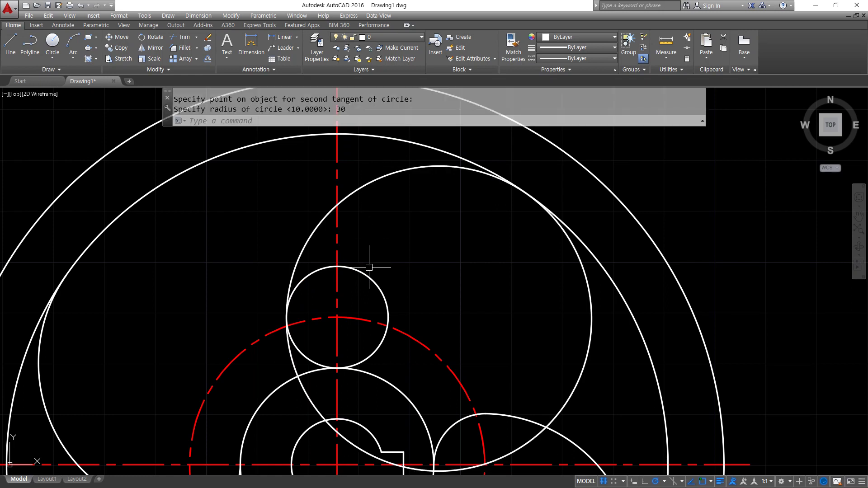
Trim the lower-right parts of the upper radius 30 circle and the upper radius 10 circle
{"action": "type", "text": "tr"}
{"action": "key", "text": "Return"}
{"action": "key", "text": "Return"}
{"action": "left_click", "coordinate": [584, 303]}
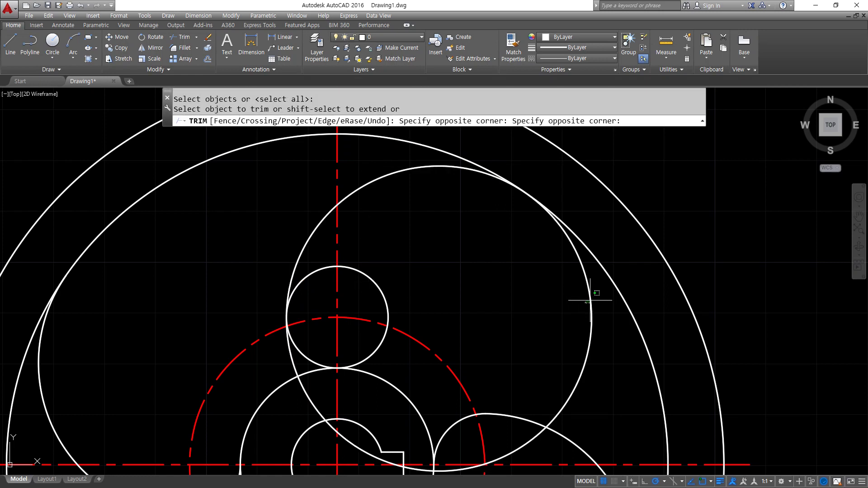
{"action": "left_click", "coordinate": [591, 295]}
{"action": "left_click", "coordinate": [363, 358]}
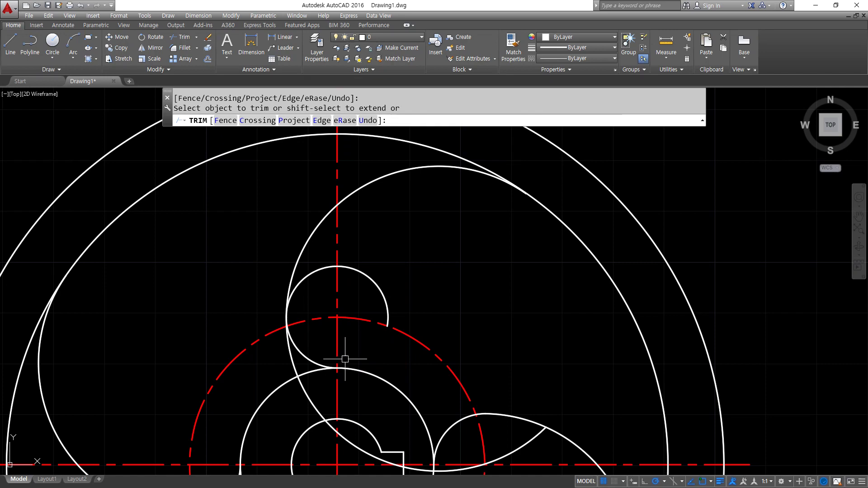
{"action": "key", "text": "Return"}
Fillet the upper radius 10 arc and radius 30 arc with radius 0 to join them at their tangent point
{"action": "type", "text": "f"}
{"action": "key", "text": "Return"}
{"action": "left_click", "coordinate": [312, 362]}
{"action": "left_click", "coordinate": [305, 251]}
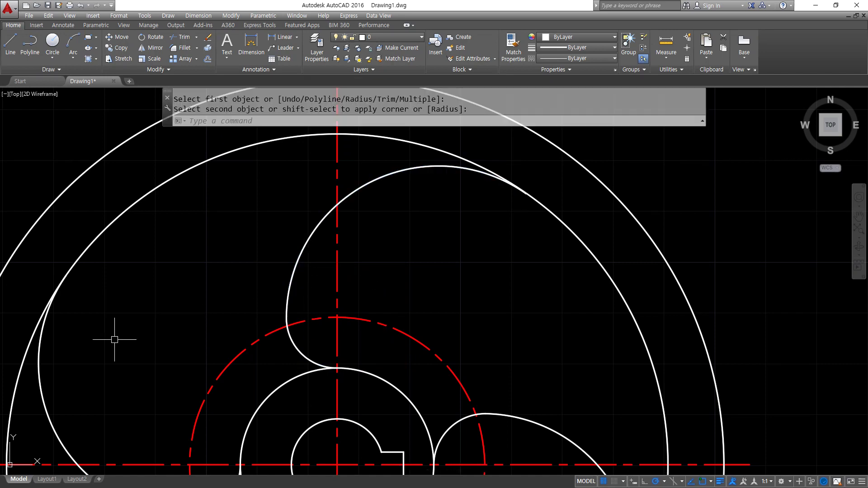
Erase the dashed construction circle around the hub
{"action": "scroll", "coordinate": [171, 339], "scroll_direction": "down", "scroll_amount": 4}
{"action": "left_click", "coordinate": [273, 340]}
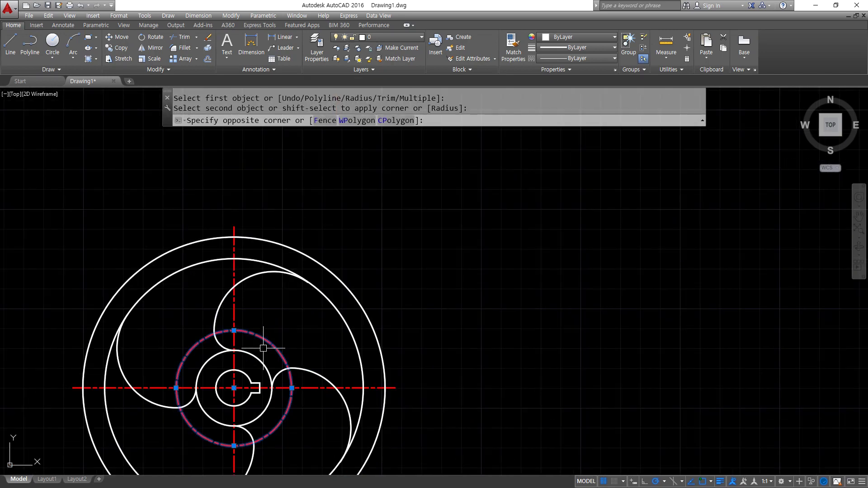
{"action": "left_click", "coordinate": [281, 339]}
{"action": "type", "text": "e"}
{"action": "key", "text": "Return"}
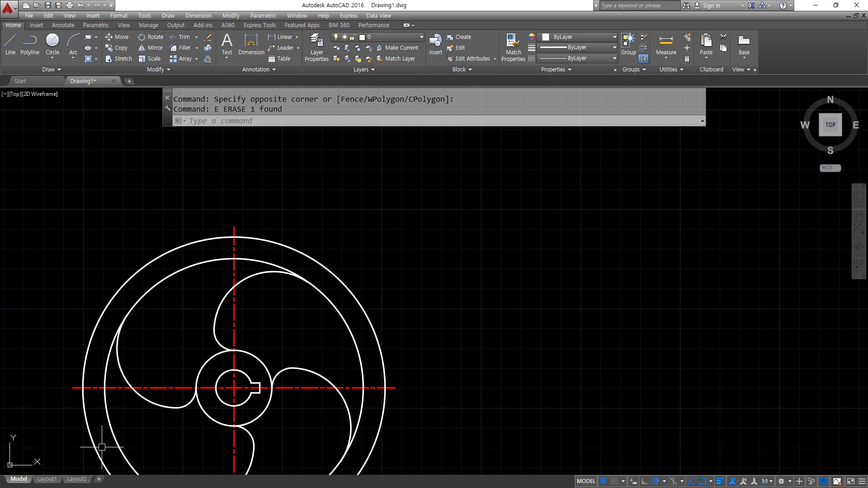
Offset the horizontal centreline 30 downward
{"action": "middle_click_drag", "start_coordinate": [184, 408], "coordinate": [267, 274]}
{"action": "scroll", "coordinate": [273, 272], "scroll_direction": "up", "scroll_amount": 2}
{"action": "type", "text": "o"}
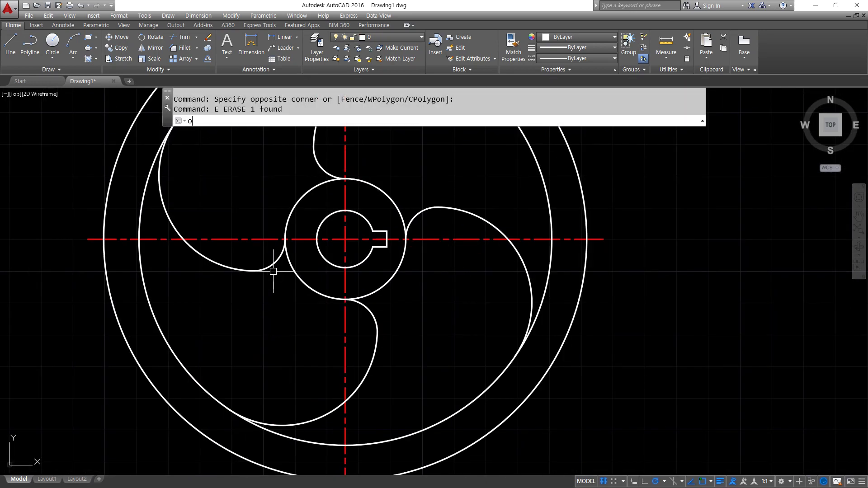
{"action": "key", "text": "Return"}
{"action": "type", "text": "30"}
{"action": "key", "text": "Return"}
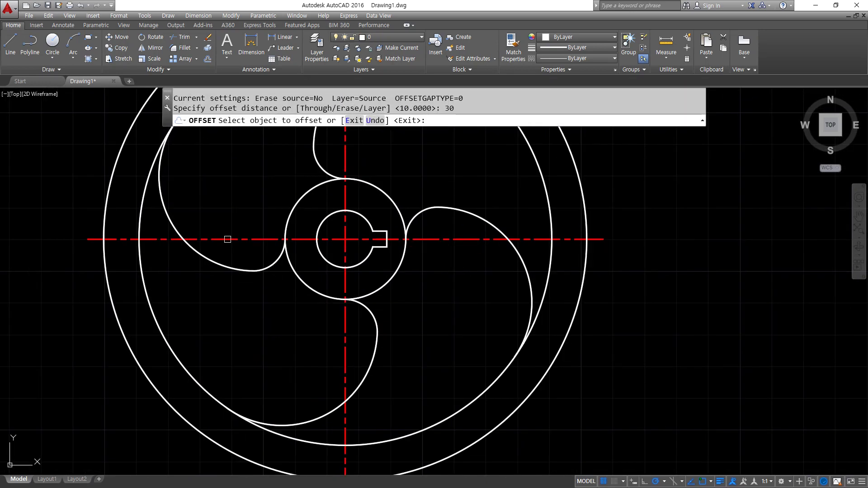
{"action": "left_click", "coordinate": [228, 240]}
{"action": "left_click", "coordinate": [234, 308]}
{"action": "key", "text": "Return"}
Offset the vertical centreline 20 to the left
{"action": "key", "text": "Return"}
{"action": "type", "text": "2"}
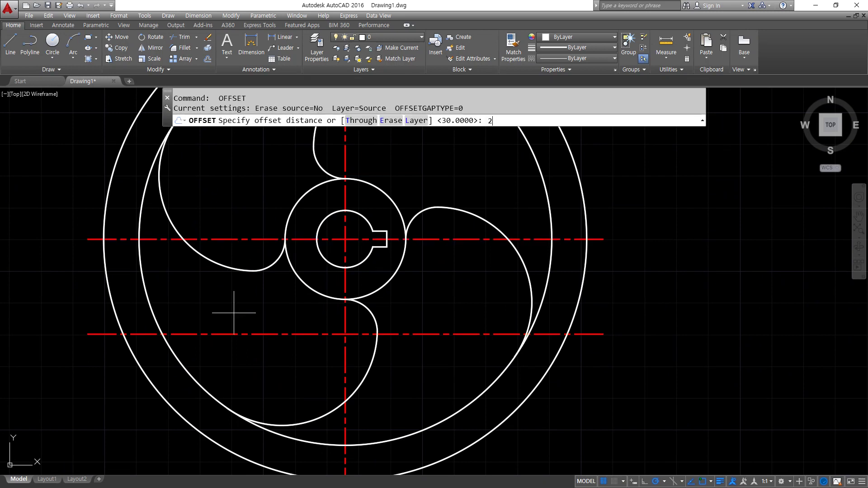
{"action": "type", "text": "0"}
{"action": "key", "text": "Return"}
{"action": "left_click", "coordinate": [344, 354]}
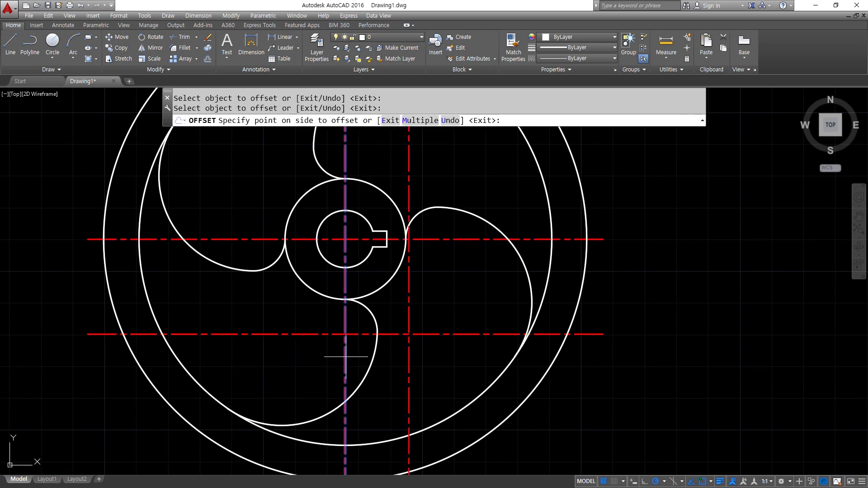
{"action": "left_click", "coordinate": [266, 373]}
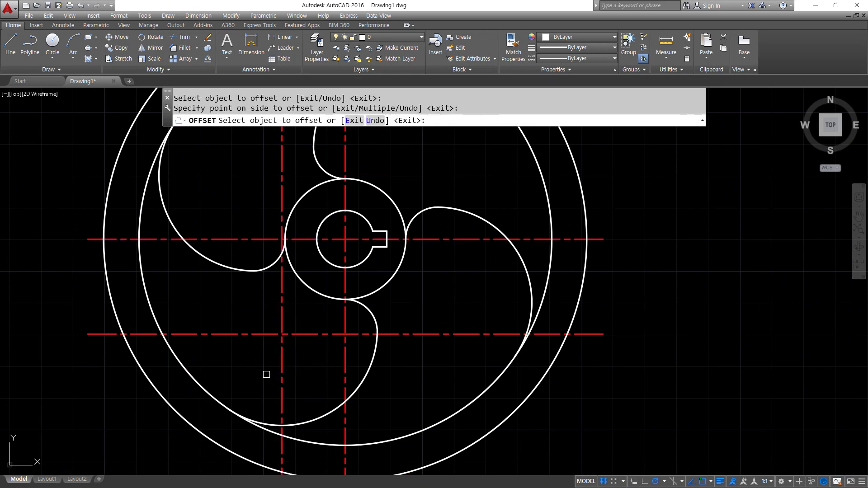
Draw a radius 40 circle centred at the intersection of the two offset centrelines below and left of the hub
{"action": "left_click", "coordinate": [282, 334]}
{"action": "type", "text": "40"}
{"action": "key", "text": "Return"}
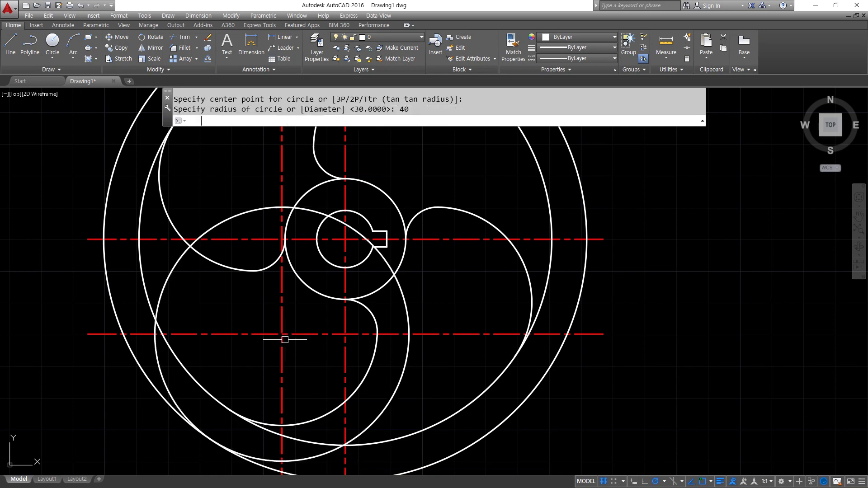
Erase the two offset centrelines that cross at the lower radius 40 circle's centre
{"action": "left_click", "coordinate": [318, 352]}
{"action": "left_click", "coordinate": [249, 312]}
{"action": "type", "text": "e"}
{"action": "key", "text": "Return"}
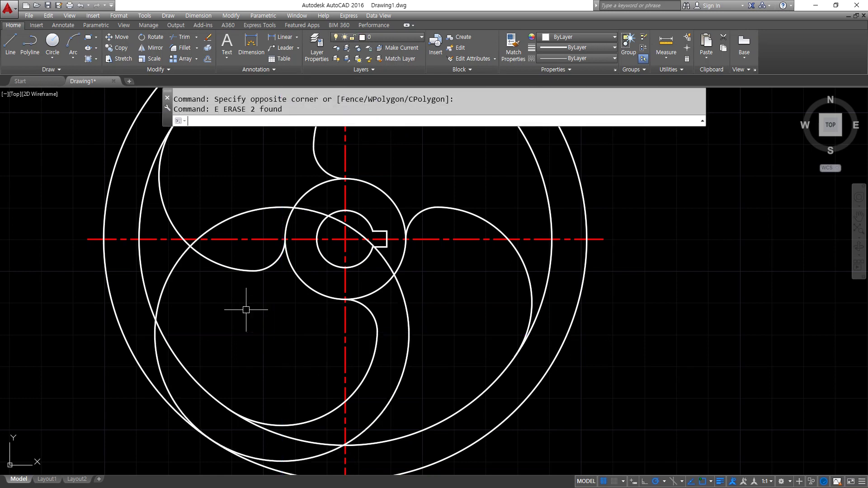
Trim the lower radius 40 circle between the keyed hole and the radius 19 circle, and undo that trim
{"action": "type", "text": "t"}
{"action": "key", "text": "Return"}
{"action": "key", "text": "Return"}
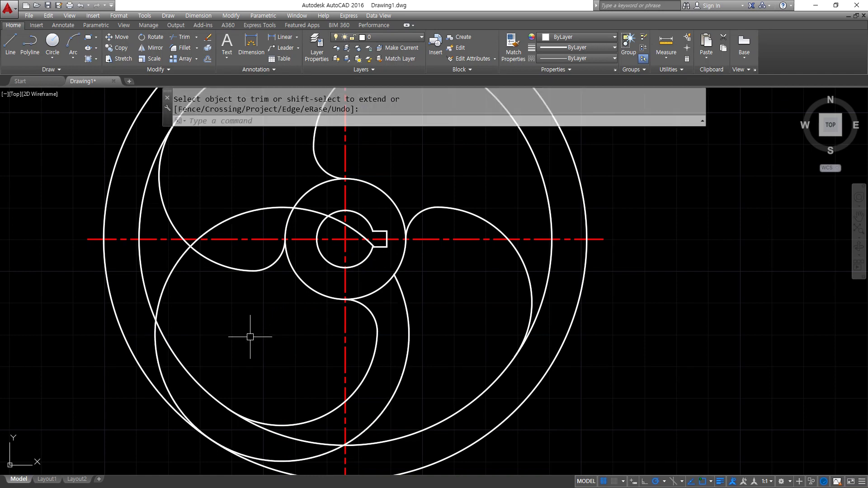
{"action": "key", "text": "ctrl+z"}
Trim the top of the lower radius 40 circle between the horizontal centreline and the radius 19 circle
{"action": "type", "text": "tr"}
{"action": "key", "text": "Return"}
{"action": "key", "text": "Return"}
{"action": "left_click", "coordinate": [223, 222]}
{"action": "key", "text": "Return"}
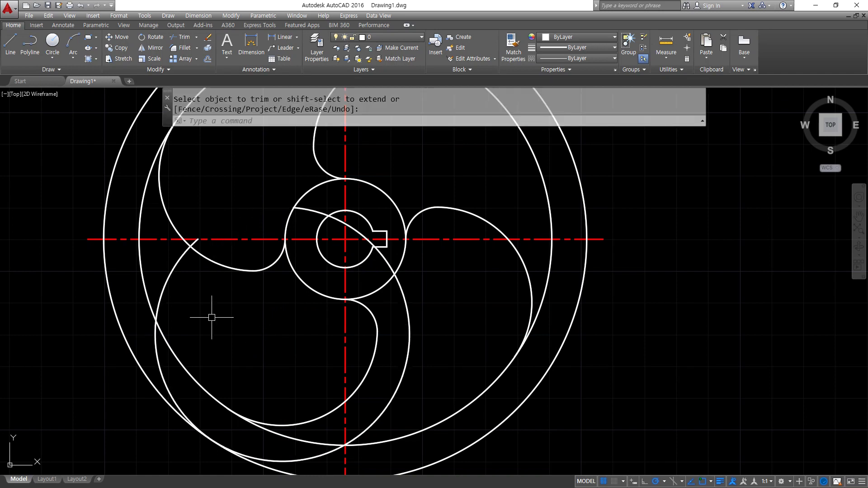
Fillet the radius 19 circle's lower-right side and the lower radius 40 arc with radius 19
{"action": "type", "text": "f"}
{"action": "key", "text": "Return"}
{"action": "type", "text": "r"}
{"action": "key", "text": "Return"}
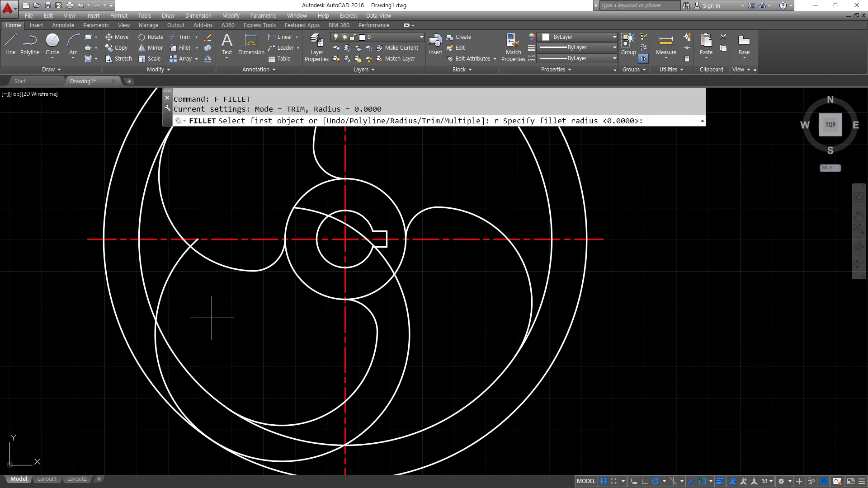
{"action": "key", "text": "Return"}
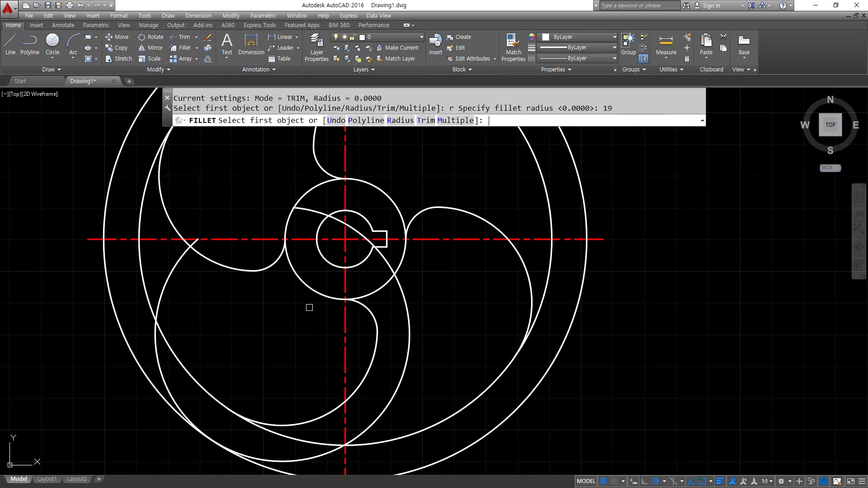
{"action": "left_click", "coordinate": [401, 259]}
{"action": "left_click", "coordinate": [402, 291]}
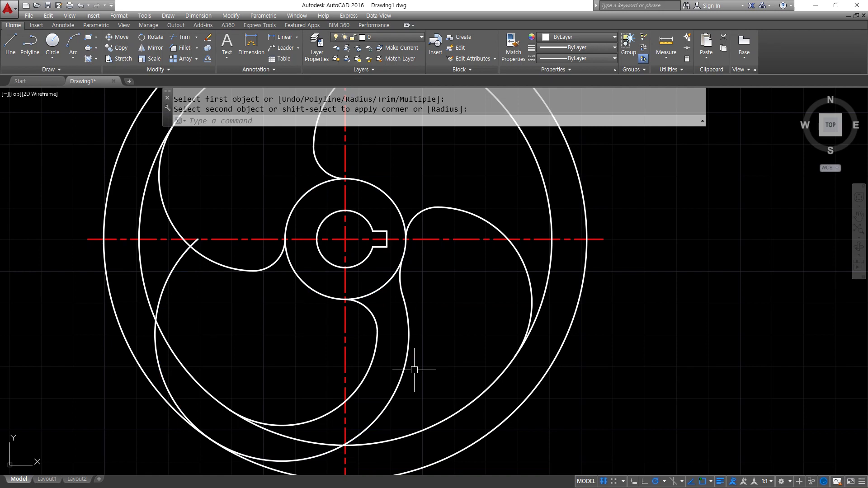
Fillet the lower end of the radius 40 arc and the radius 65 circle with radius 5
{"action": "type", "text": "f"}
{"action": "key", "text": "Return"}
{"action": "type", "text": "r"}
{"action": "key", "text": "Return"}
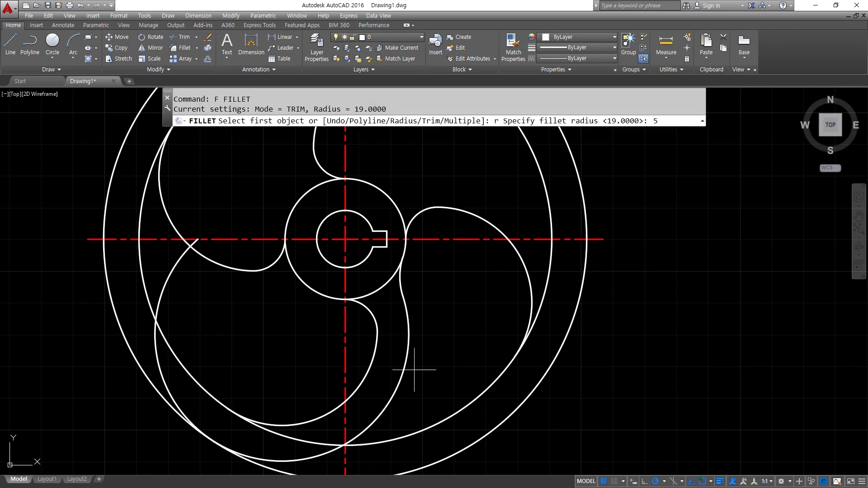
{"action": "type", "text": "5"}
{"action": "key", "text": "Return"}
{"action": "left_click", "coordinate": [382, 423]}
{"action": "left_click", "coordinate": [383, 445]}
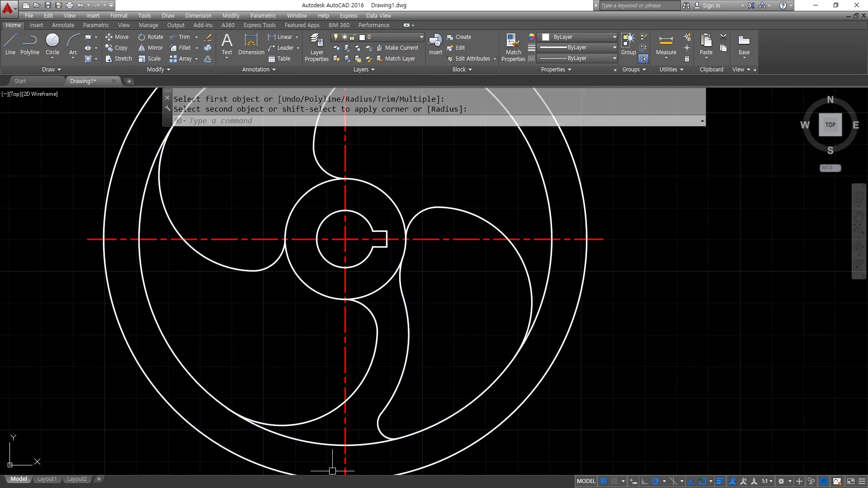
{"action": "middle_click_drag", "start_coordinate": [239, 327], "coordinate": [238, 387]}
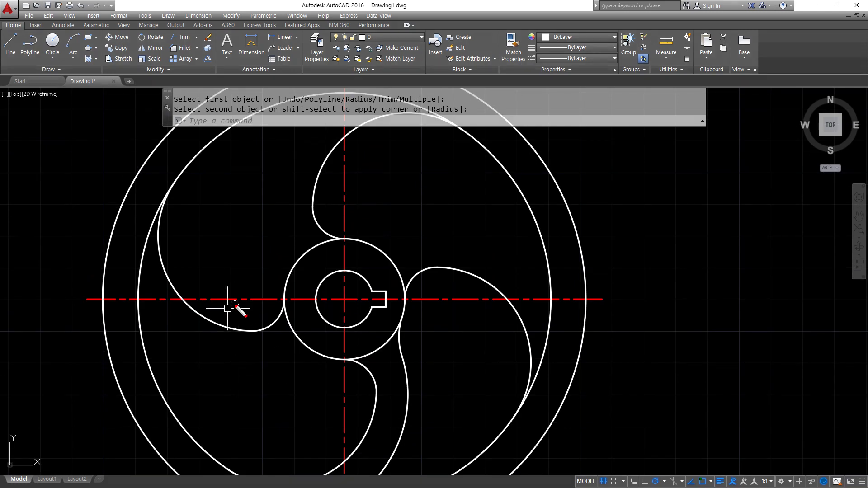
{"action": "mouse_move", "coordinate": [234, 305]}
{"action": "left_mouse_down"}
{"action": "mouse_move", "coordinate": [231, 405]}
{"action": "mouse_move", "coordinate": [256, 383]}
{"action": "left_mouse_up"}
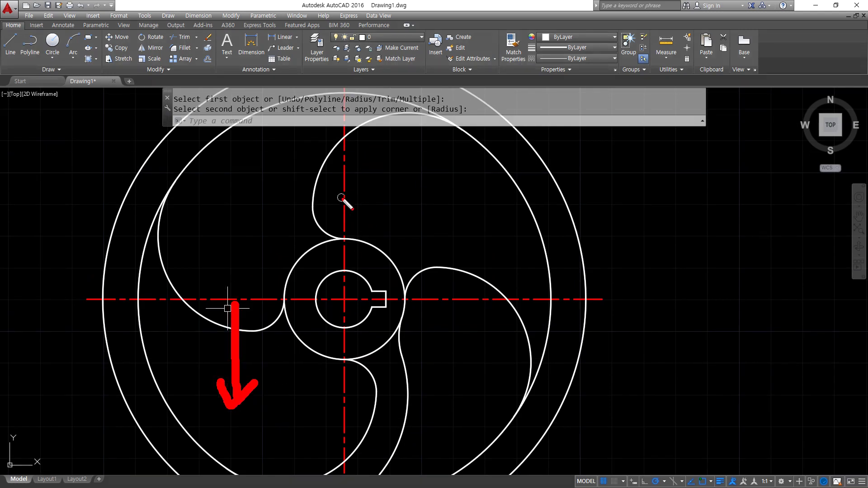
{"action": "mouse_move", "coordinate": [342, 197]}
{"action": "left_mouse_down"}
{"action": "mouse_move", "coordinate": [271, 197]}
{"action": "mouse_move", "coordinate": [272, 208]}
{"action": "left_mouse_up"}
{"action": "key", "text": "Escape"}
Offset the vertical centreline 30 to the left
{"action": "type", "text": "o"}
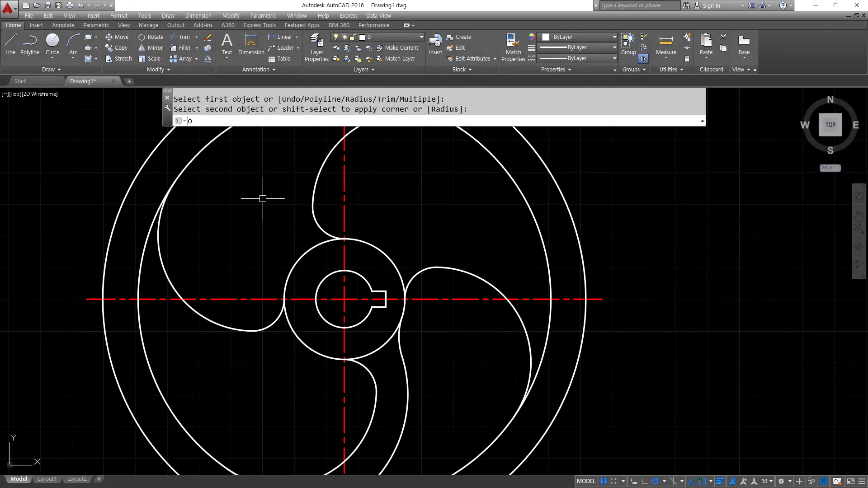
{"action": "key", "text": "Return"}
{"action": "type", "text": "30"}
{"action": "key", "text": "Return"}
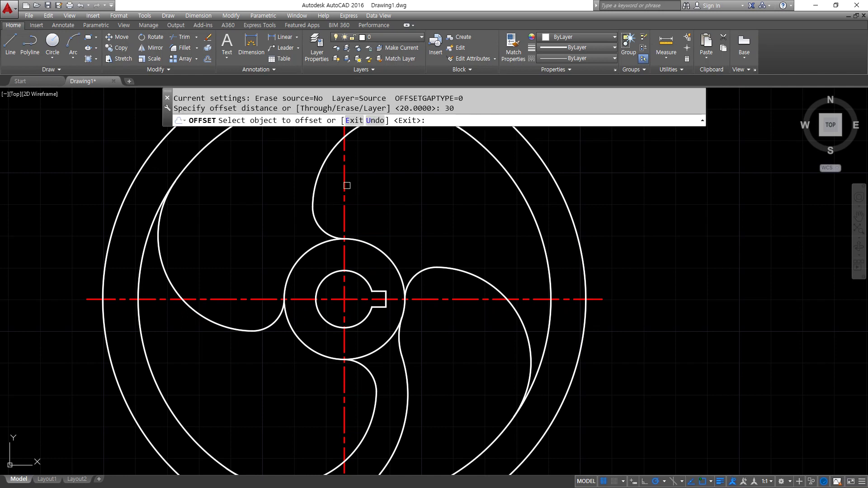
{"action": "left_click", "coordinate": [347, 185]}
{"action": "left_click", "coordinate": [239, 196]}
{"action": "key", "text": "Return"}
Offset the horizontal centreline 20 upward
{"action": "key", "text": "Return"}
{"action": "type", "text": "2"}
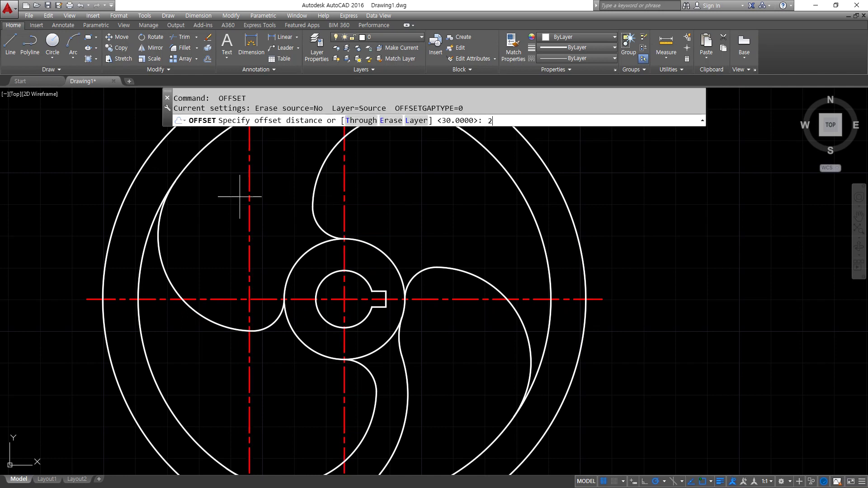
{"action": "type", "text": "0"}
{"action": "key", "text": "Return"}
{"action": "left_click", "coordinate": [229, 298]}
{"action": "left_click", "coordinate": [241, 250]}
Draw a radius 40 circle centred at the intersection of the two offset centrelines above and left of the hub
{"action": "type", "text": "c"}
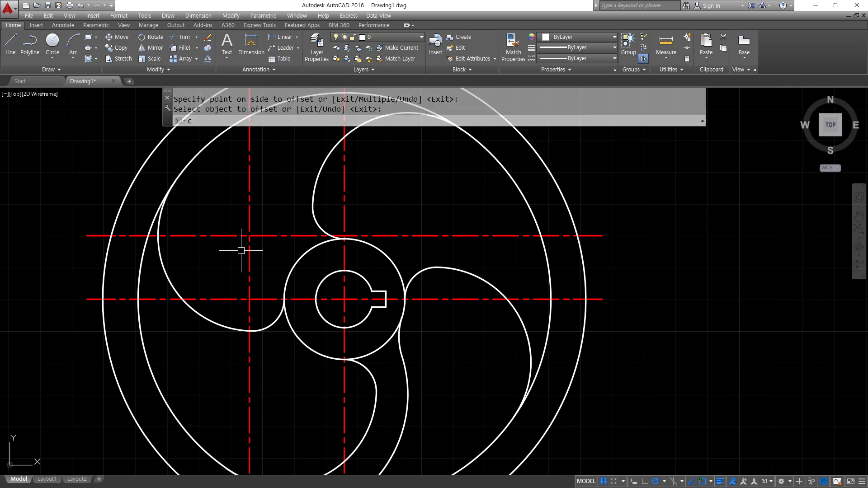
{"action": "key", "text": "Return"}
{"action": "left_click", "coordinate": [249, 236]}
{"action": "type", "text": "4"}
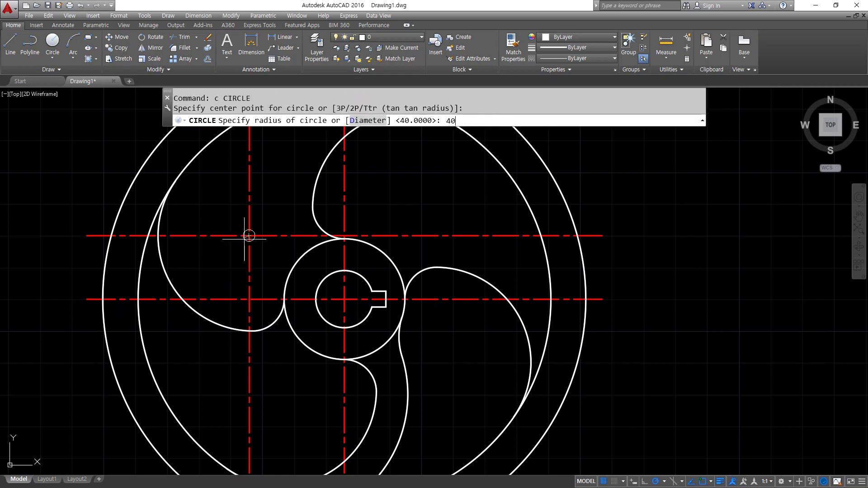
{"action": "key", "text": "Return"}
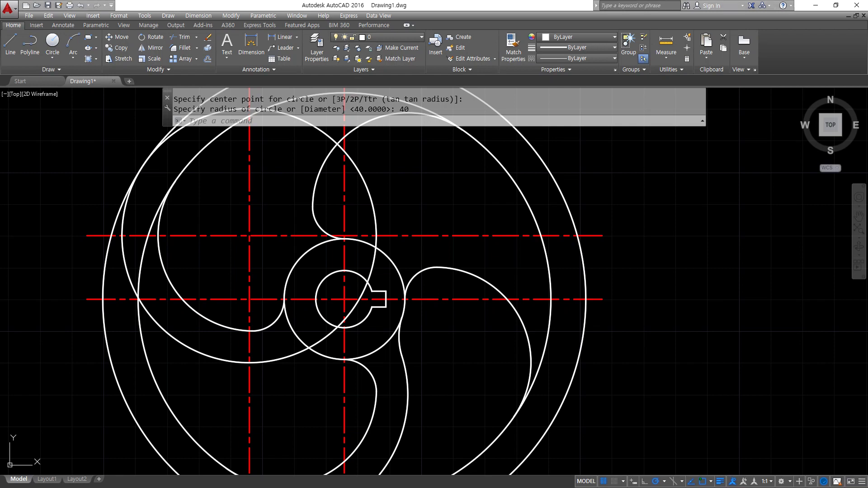
Erase the two offset centrelines that cross at the upper-left radius 40 circle's centre
{"action": "left_click", "coordinate": [254, 240]}
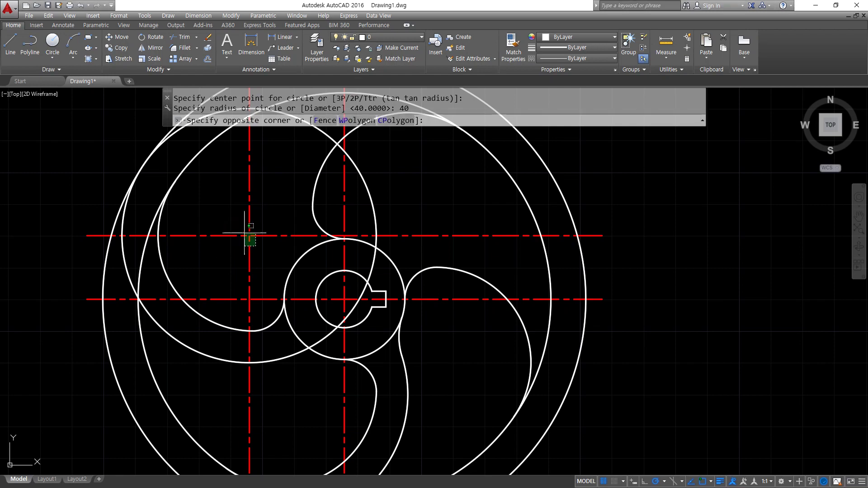
{"action": "left_click", "coordinate": [243, 232]}
{"action": "type", "text": "e"}
{"action": "key", "text": "Return"}
Trim away the part of the upper-left radius 40 circle that runs beyond the upper spoke arc
{"action": "type", "text": "tr"}
{"action": "key", "text": "Return"}
{"action": "key", "text": "Return"}
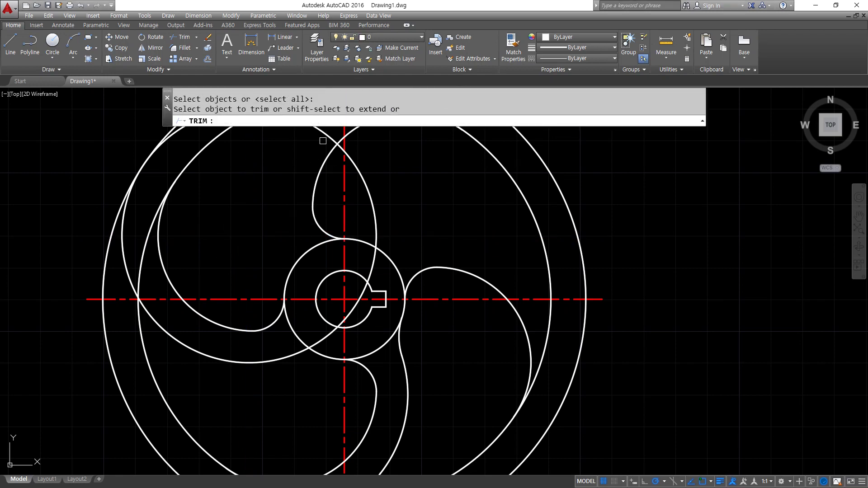
{"action": "left_click", "coordinate": [329, 136]}
{"action": "key", "text": "Escape"}
Fillet the trimmed radius 40 arc to the inner rim circle at the lower left with radius 5
{"action": "type", "text": "f"}
{"action": "key", "text": "Return"}
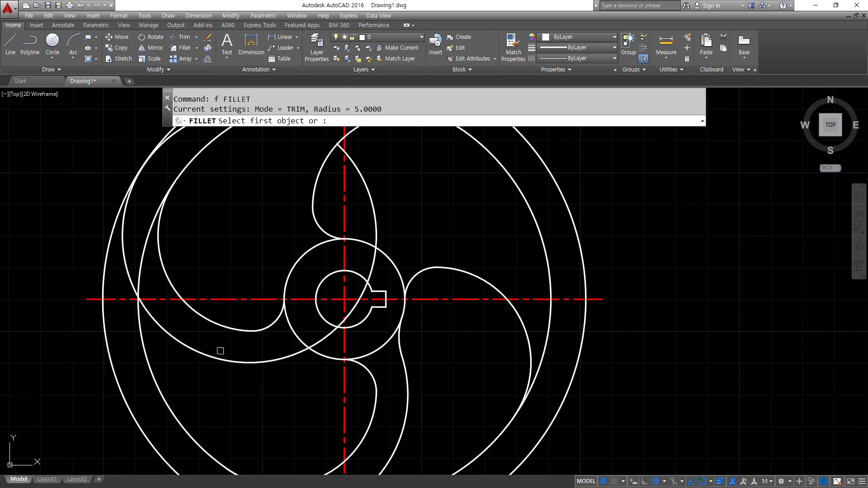
{"action": "left_click", "coordinate": [167, 326]}
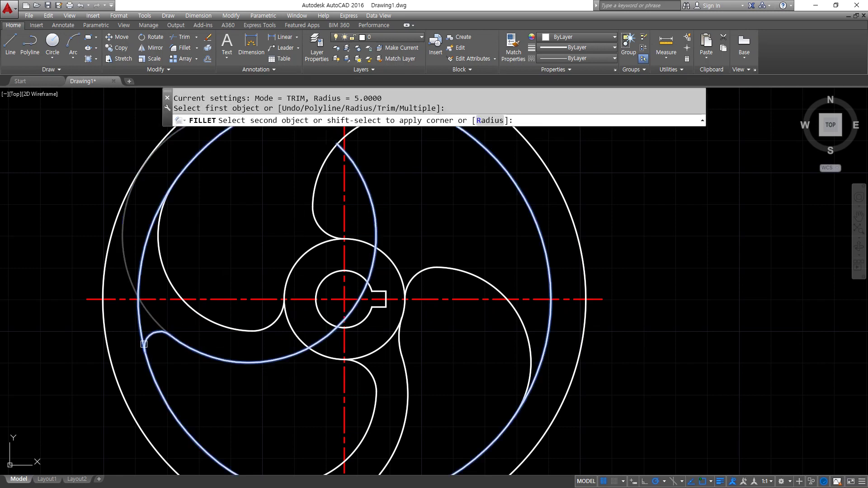
{"action": "left_click", "coordinate": [144, 345]}
Fillet the left spoke's radius 40 arc to the hub circle with radius 19
{"action": "type", "text": "F"}
{"action": "key", "text": "Return"}
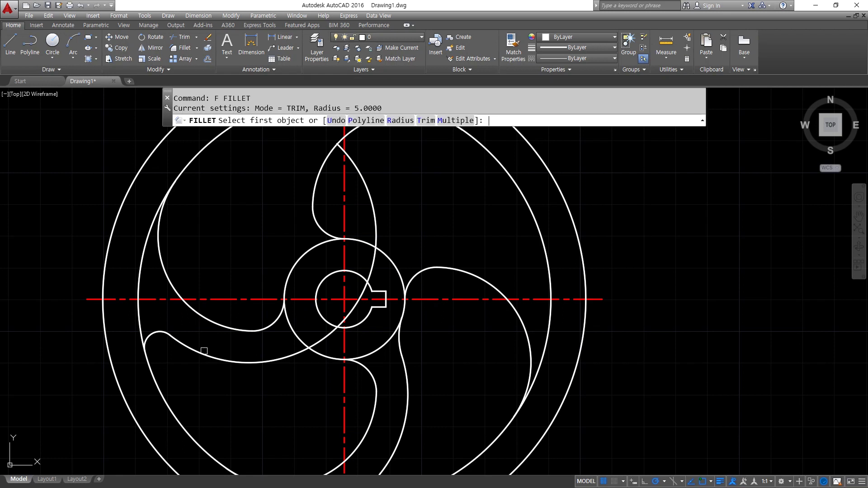
{"action": "type", "text": "r"}
{"action": "key", "text": "Return"}
{"action": "type", "text": "19"}
{"action": "key", "text": "Return"}
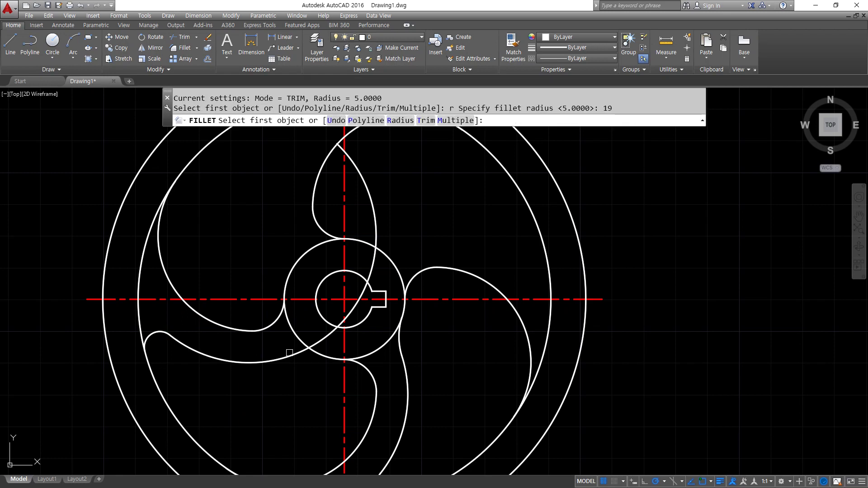
{"action": "left_click", "coordinate": [289, 353]}
{"action": "left_click", "coordinate": [303, 347]}
{"action": "middle_click_drag", "start_coordinate": [363, 279], "coordinate": [337, 314]}
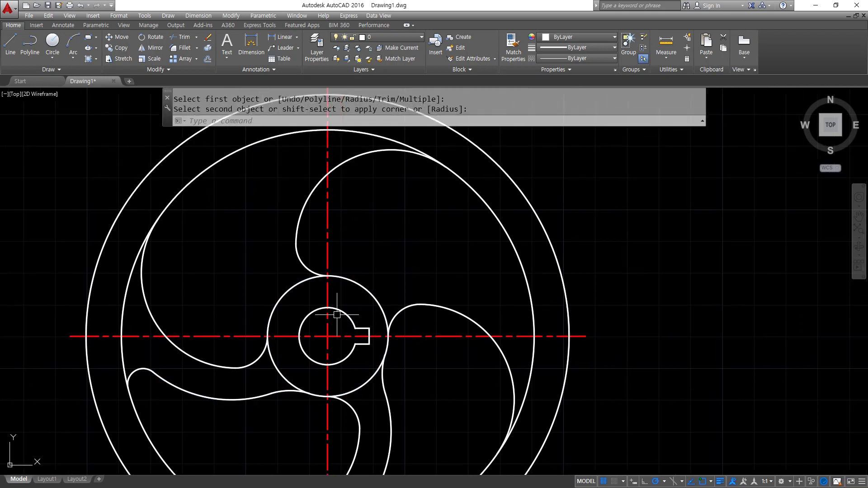
{"action": "mouse_move", "coordinate": [326, 222]}
{"action": "left_mouse_down"}
{"action": "mouse_move", "coordinate": [251, 221]}
{"action": "mouse_move", "coordinate": [256, 235]}
{"action": "left_mouse_up"}
{"action": "left_click_drag", "start_coordinate": [442, 346], "coordinate": [453, 270]}
{"action": "mouse_move", "coordinate": [424, 285]}
{"action": "left_mouse_down"}
{"action": "mouse_move", "coordinate": [454, 270]}
{"action": "mouse_move", "coordinate": [475, 291]}
{"action": "left_mouse_up"}
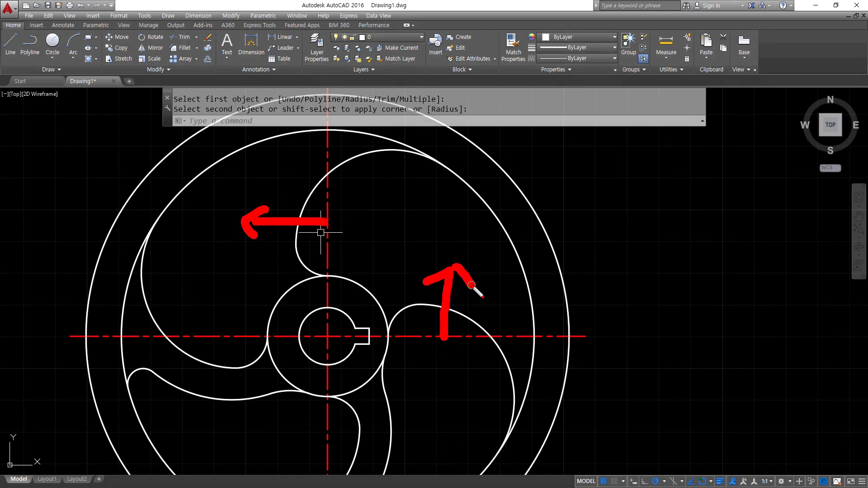
{"action": "key", "text": "Escape"}
Offset the horizontal centreline 30 upward
{"action": "type", "text": "o"}
{"action": "key", "text": "Return"}
{"action": "type", "text": "30"}
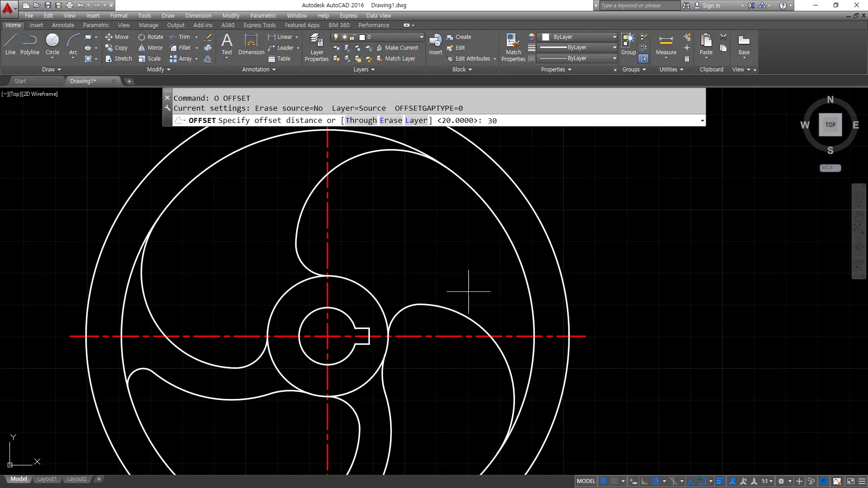
{"action": "key", "text": "Return"}
{"action": "left_click", "coordinate": [450, 336]}
{"action": "left_click", "coordinate": [437, 270]}
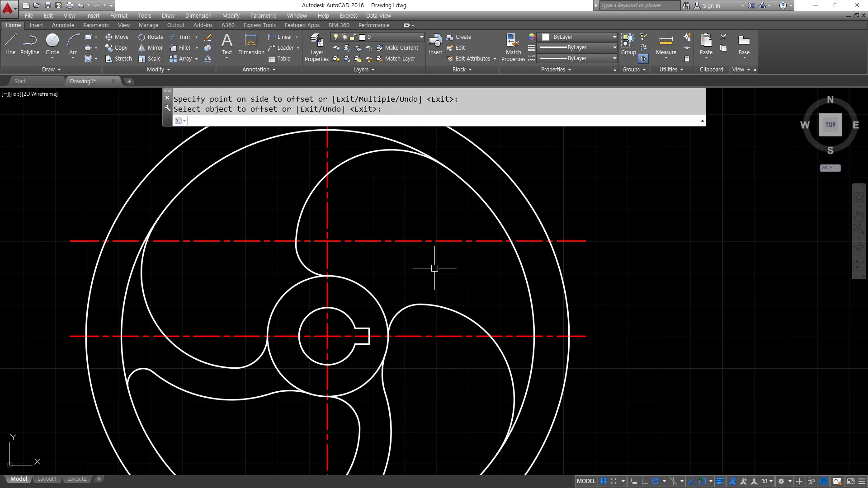
Offset the vertical centreline 20 to the right
{"action": "type", "text": "o"}
{"action": "key", "text": "Return"}
{"action": "type", "text": "20"}
{"action": "key", "text": "Return"}
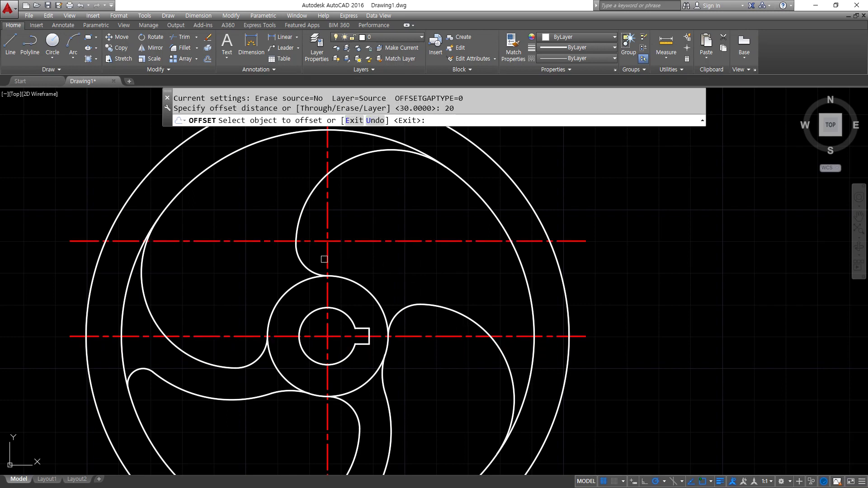
{"action": "left_click", "coordinate": [327, 260]}
{"action": "left_click", "coordinate": [407, 259]}
{"action": "key", "text": "Return"}
Draw a radius 40 circle centred where the two offset centrelines cross above and right of the hub
{"action": "type", "text": "c"}
{"action": "key", "text": "Return"}
{"action": "left_click", "coordinate": [392, 241]}
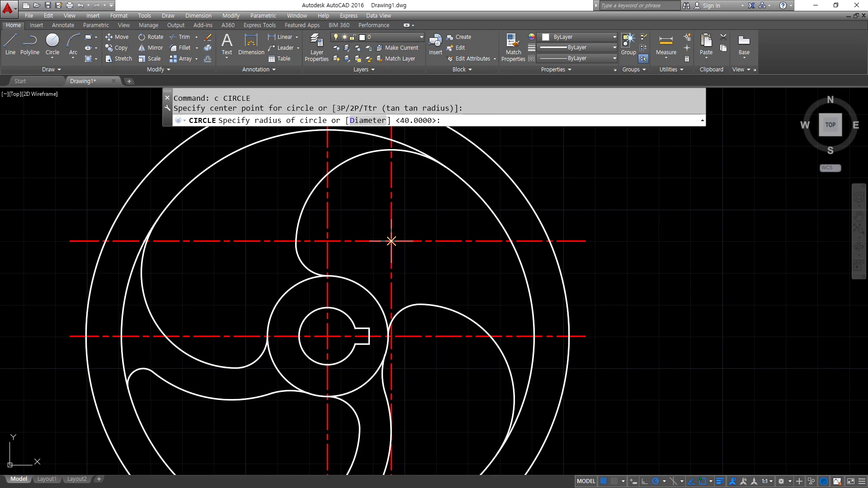
{"action": "type", "text": "40"}
{"action": "key", "text": "Return"}
Erase the two offset centrelines crossing at the upper-right radius 40 circle's centre
{"action": "left_click", "coordinate": [407, 258]}
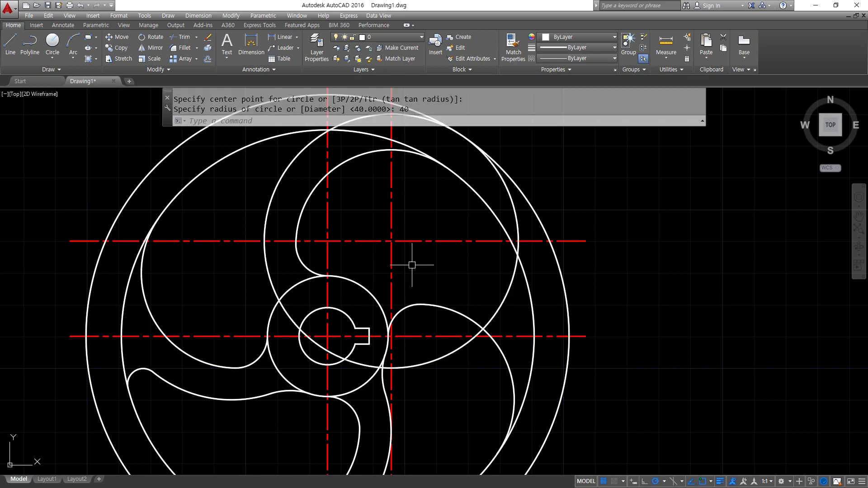
{"action": "left_click", "coordinate": [365, 226]}
{"action": "type", "text": "E"}
{"action": "key", "text": "Return"}
{"action": "type", "text": "f"}
{"action": "key", "text": "Return"}
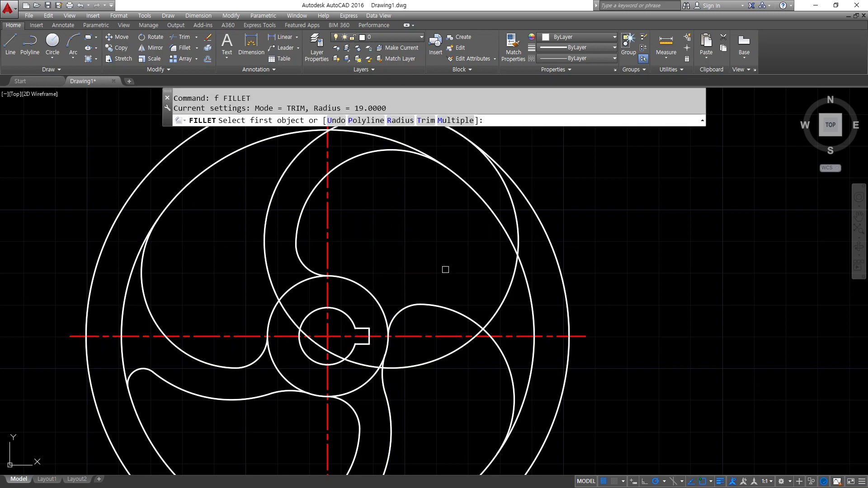
{"action": "key", "text": "Escape"}
Trim the upper-right radius 40 circle between the inner rim circle and the right spoke arc
{"action": "type", "text": "tr"}
{"action": "key", "text": "Return"}
{"action": "key", "text": "Return"}
{"action": "left_click", "coordinate": [506, 297]}
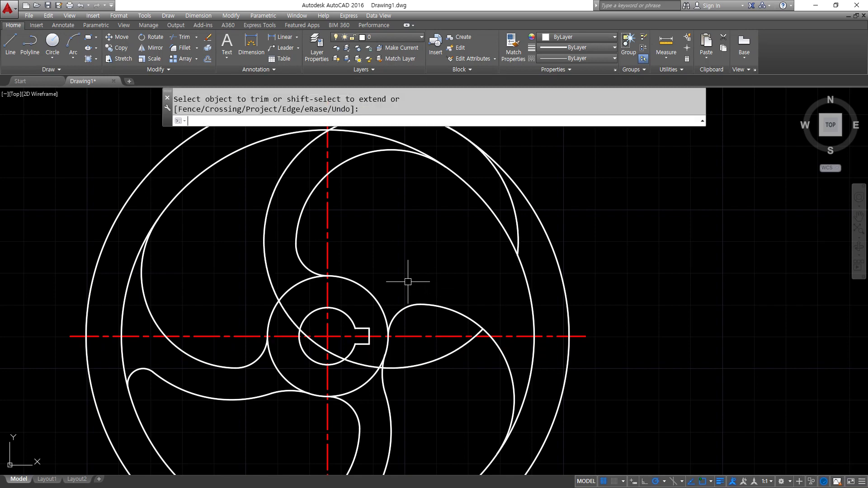
{"action": "key", "text": "Return"}
Fillet the upper spoke's radius 40 arc to the hub circle with radius 19
{"action": "type", "text": "f"}
{"action": "key", "text": "Return"}
{"action": "left_click", "coordinate": [273, 277]}
{"action": "left_click", "coordinate": [273, 312]}
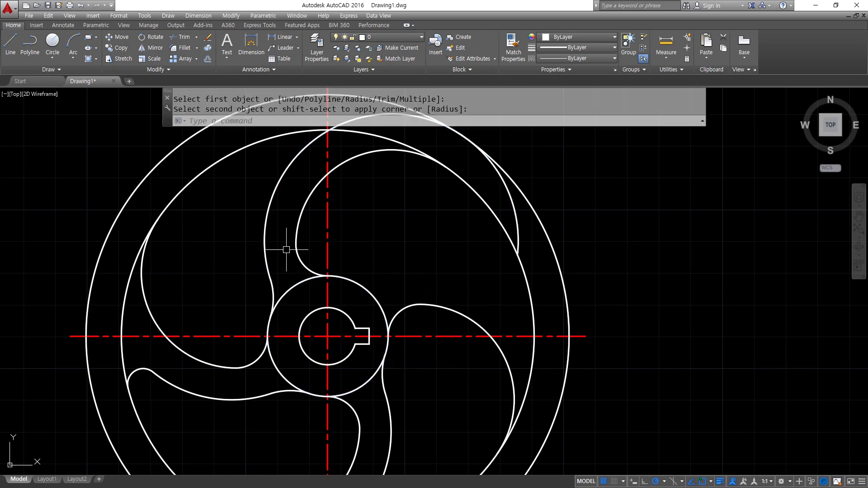
Fillet the upper spoke's radius 40 arc to the inner rim circle with radius 5
{"action": "middle_click_drag", "start_coordinate": [294, 206], "coordinate": [295, 260]}
{"action": "type", "text": "F"}
{"action": "key", "text": "Return"}
{"action": "type", "text": "r"}
{"action": "key", "text": "Return"}
{"action": "type", "text": "5"}
{"action": "key", "text": "Return"}
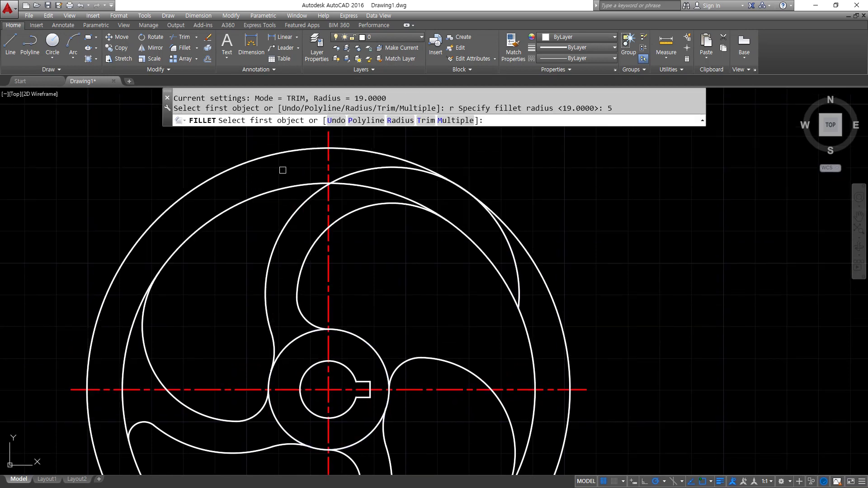
{"action": "left_click", "coordinate": [284, 189]}
{"action": "left_click", "coordinate": [292, 216]}
{"action": "middle_click_drag", "start_coordinate": [423, 345], "coordinate": [374, 186]}
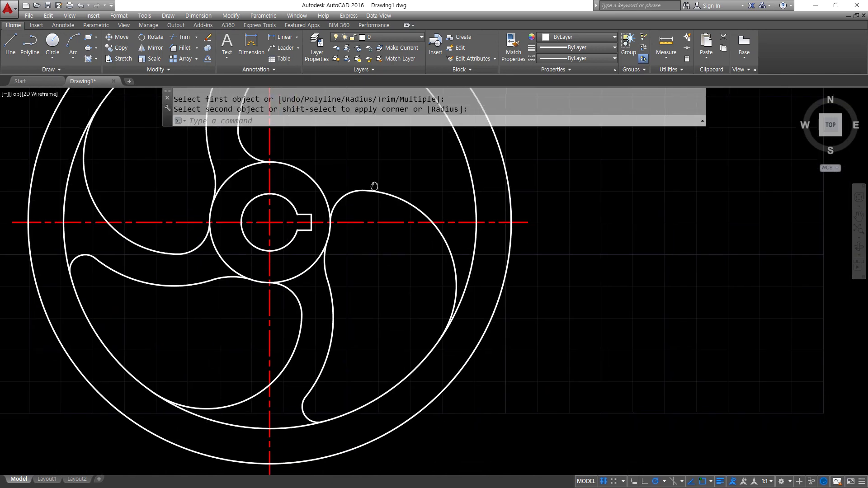
{"action": "mouse_move", "coordinate": [384, 222]}
{"action": "left_mouse_down"}
{"action": "mouse_move", "coordinate": [385, 153]}
{"action": "mouse_move", "coordinate": [364, 154]}
{"action": "mouse_move", "coordinate": [402, 159]}
{"action": "left_mouse_up"}
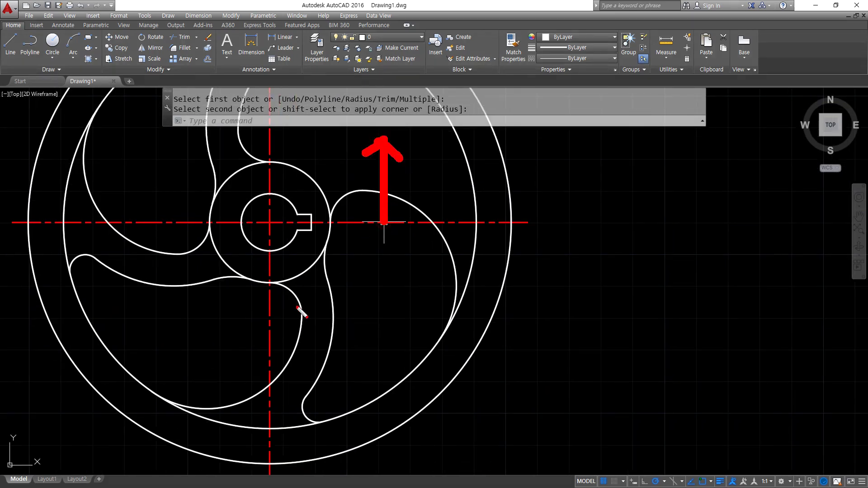
{"action": "mouse_move", "coordinate": [272, 311]}
{"action": "left_mouse_down"}
{"action": "mouse_move", "coordinate": [379, 307]}
{"action": "mouse_move", "coordinate": [371, 333]}
{"action": "left_mouse_up"}
{"action": "key", "text": "Escape"}
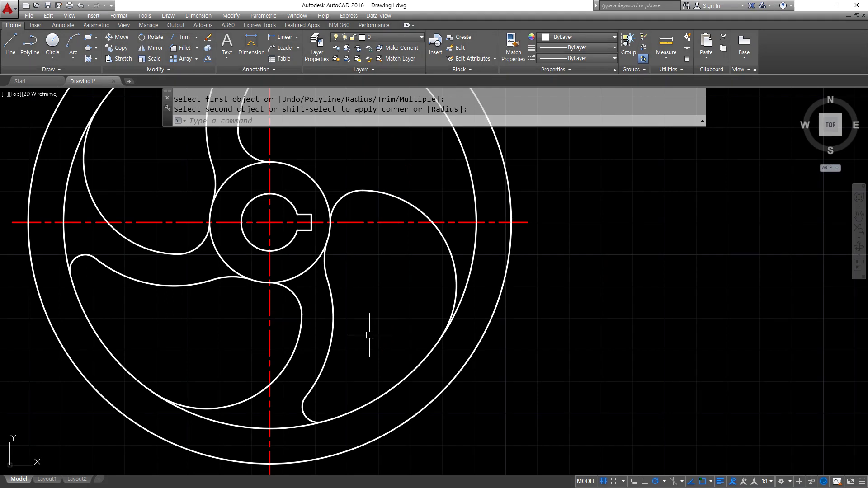
Offset the vertical centreline 30 to the right
{"action": "type", "text": "O"}
{"action": "key", "text": "Return"}
{"action": "type", "text": "30"}
{"action": "key", "text": "Return"}
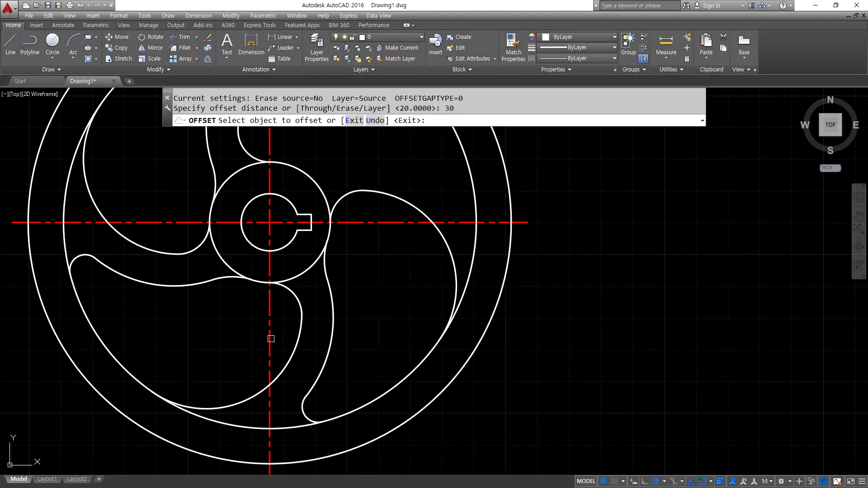
{"action": "left_click", "coordinate": [271, 338]}
{"action": "left_click", "coordinate": [369, 323]}
{"action": "key", "text": "Return"}
Offset the horizontal centreline 20 downward
{"action": "key", "text": "Return"}
{"action": "type", "text": "20"}
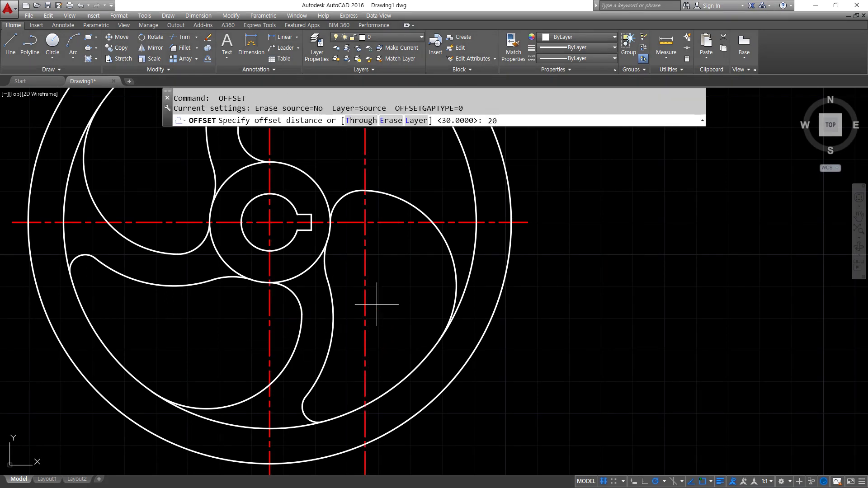
{"action": "key", "text": "Return"}
{"action": "left_click", "coordinate": [392, 222]}
{"action": "left_click", "coordinate": [394, 295]}
{"action": "key", "text": "Return"}
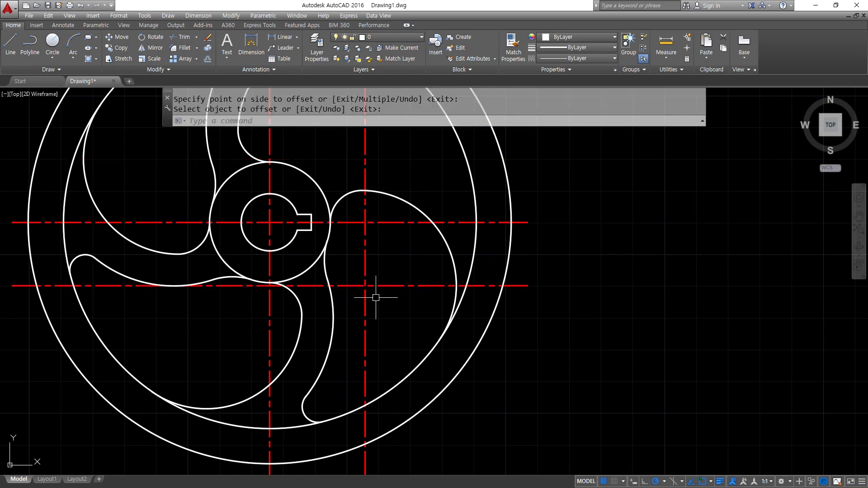
Draw a radius 40 circle centred where the two offset centrelines cross below and right of the hub
{"action": "type", "text": "c"}
{"action": "key", "text": "Return"}
{"action": "left_click", "coordinate": [365, 286]}
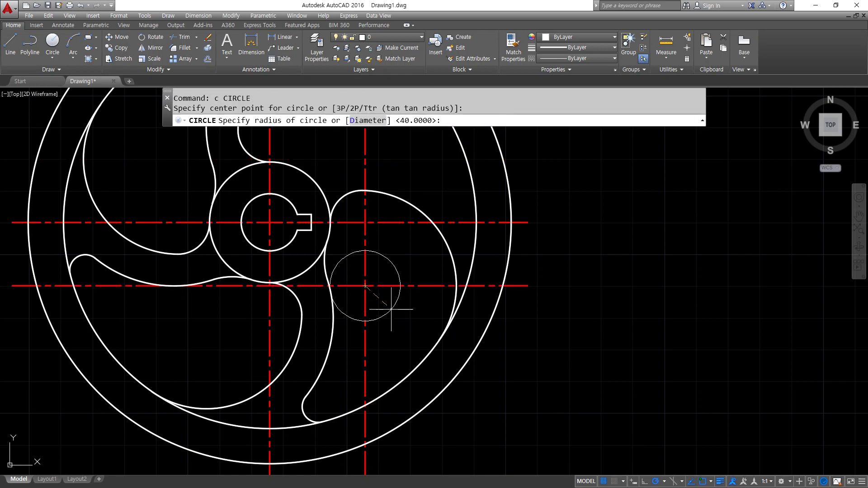
{"action": "type", "text": "40"}
{"action": "key", "text": "Return"}
Erase the two offset centrelines crossing at the lower-right radius 40 circle's centre
{"action": "left_click", "coordinate": [393, 304]}
{"action": "left_click", "coordinate": [361, 272]}
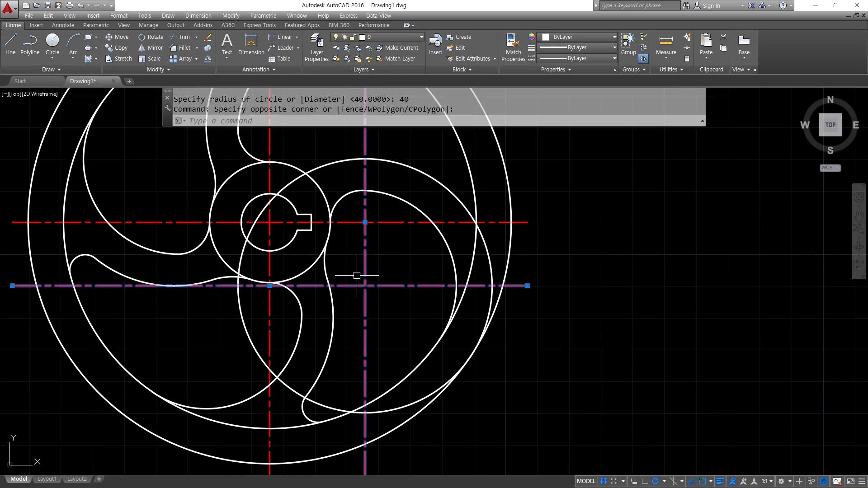
{"action": "type", "text": "e"}
{"action": "key", "text": "Return"}
Trim the lower-right radius 40 circle between the lower spoke's end fillet and the inner rim circle
{"action": "type", "text": "tr"}
{"action": "key", "text": "Return"}
{"action": "key", "text": "Return"}
{"action": "key", "text": "Escape"}
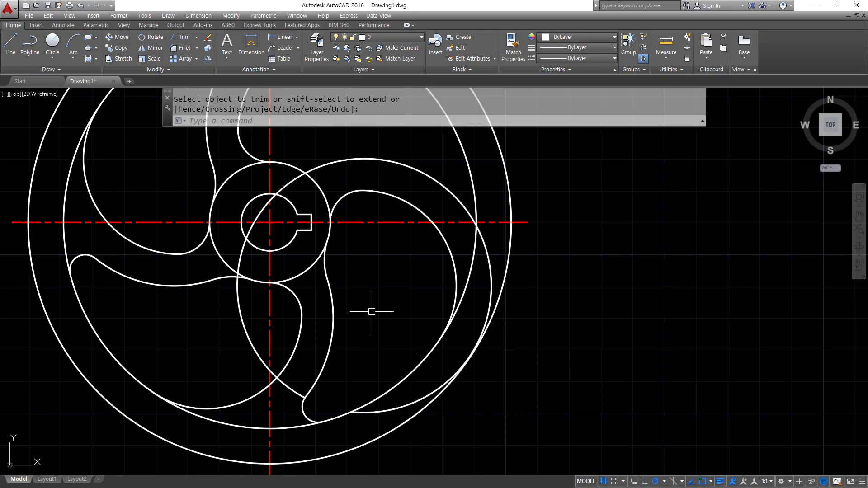
Fillet the right spoke's radius 40 arc to the inner rim circle with radius 5
{"action": "type", "text": "f"}
{"action": "key", "text": "Return"}
{"action": "left_click", "coordinate": [444, 188]}
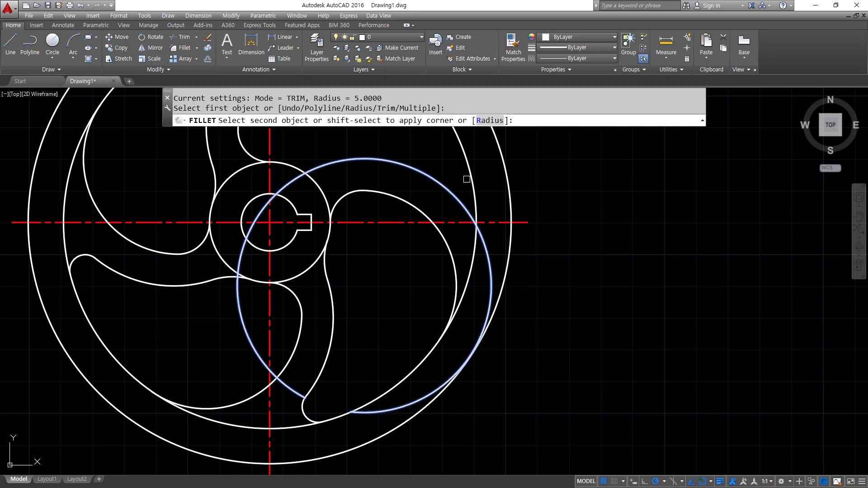
{"action": "left_click", "coordinate": [466, 179]}
{"action": "key", "text": "Return"}
{"action": "type", "text": "f"}
{"action": "key", "text": "Return"}
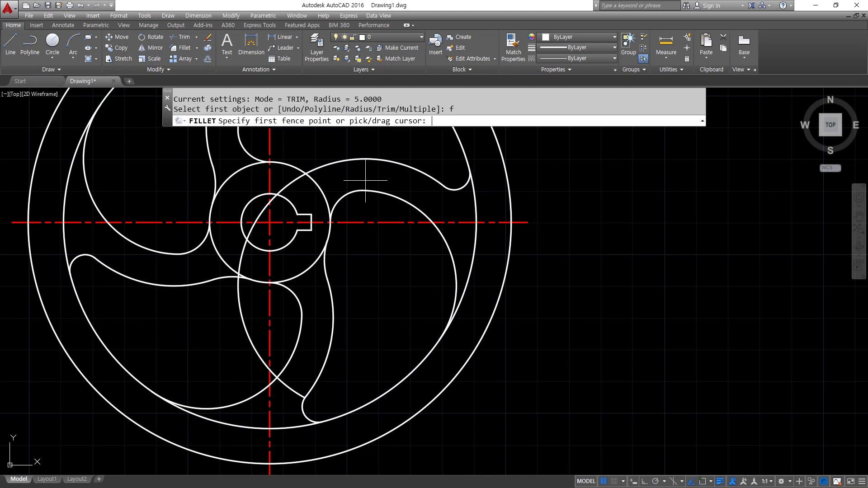
{"action": "type", "text": "r"}
{"action": "key", "text": "Return"}
{"action": "type", "text": "19"}
{"action": "key", "text": "Return"}
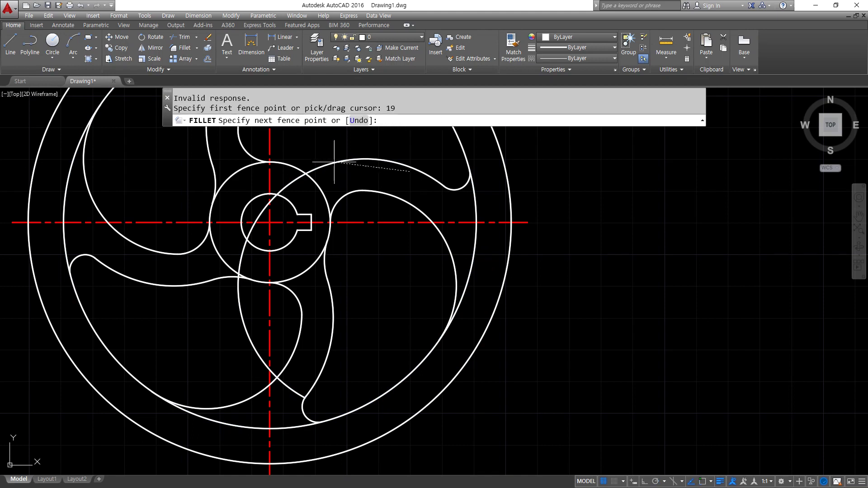
{"action": "key", "text": "Escape"}
Fillet the right spoke's radius 40 arc to the hub circle with radius 19
{"action": "type", "text": "f"}
{"action": "key", "text": "Return"}
{"action": "type", "text": "r"}
{"action": "key", "text": "Return"}
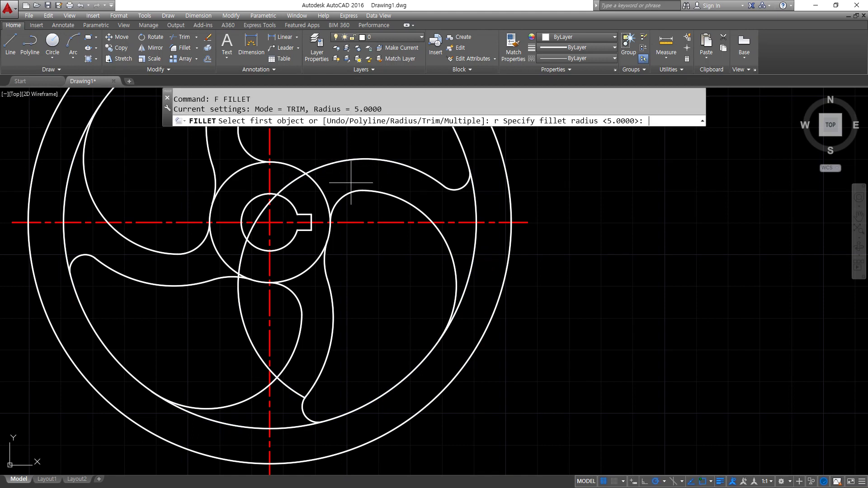
{"action": "type", "text": "14"}
{"action": "key", "text": "Return"}
{"action": "left_click", "coordinate": [326, 170]}
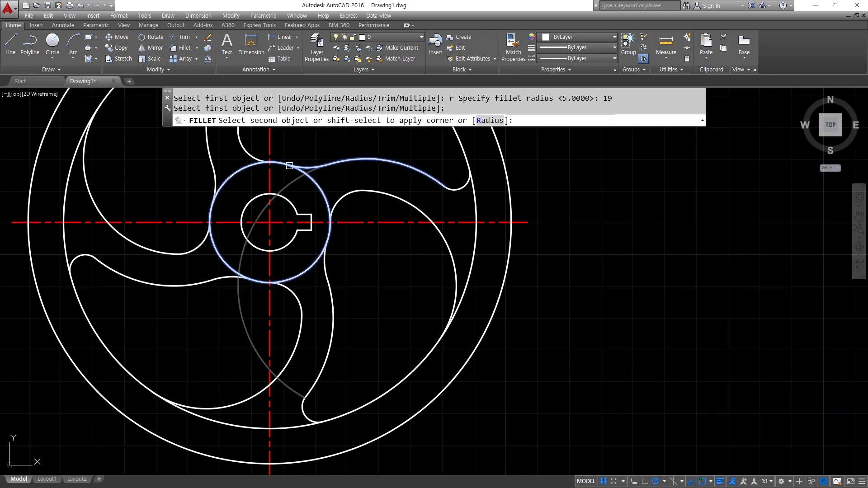
{"action": "left_click", "coordinate": [303, 278]}
{"action": "scroll", "coordinate": [303, 279], "scroll_direction": "down", "scroll_amount": 2}
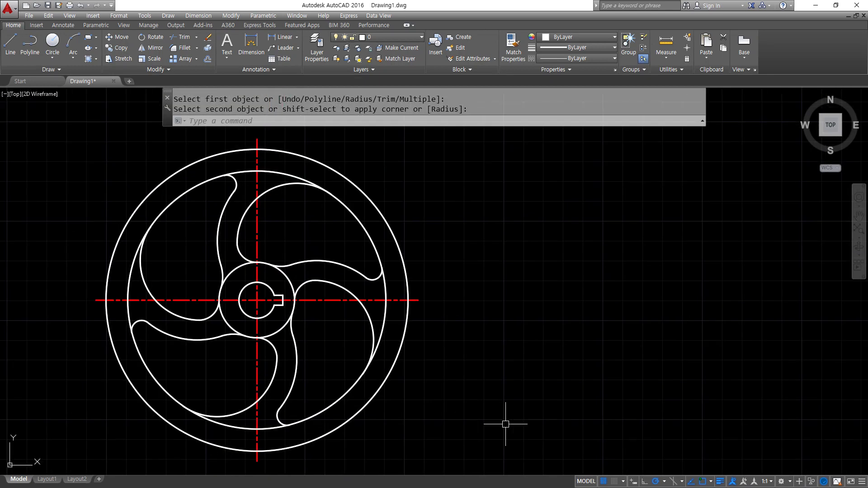
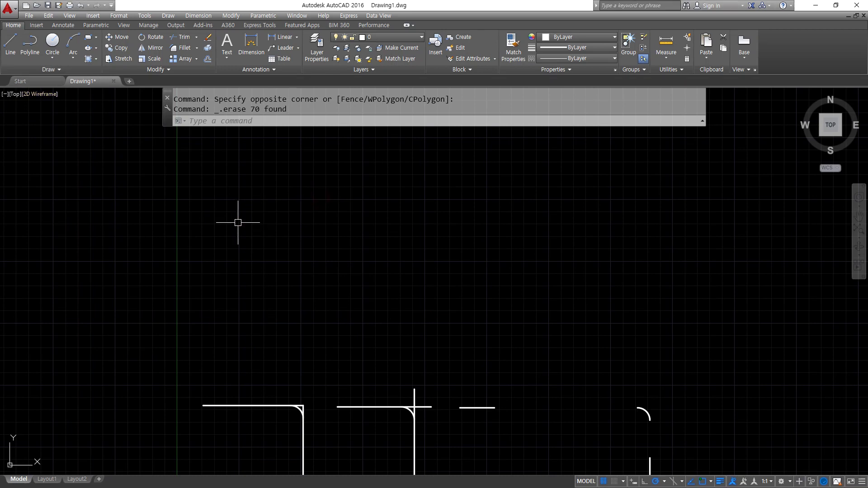
Draw a rectangle from two opposite corners in the empty area above the line and arc samples
{"action": "type", "text": "rec"}
{"action": "key", "text": "Return"}
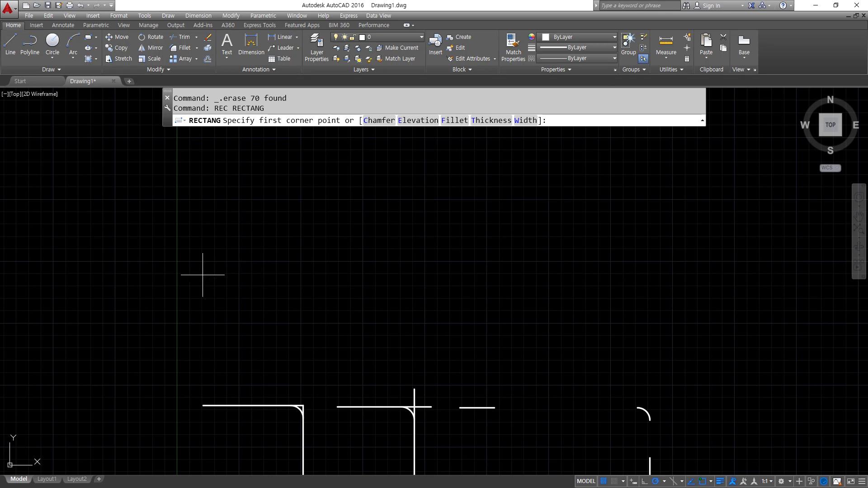
{"action": "left_click", "coordinate": [195, 290]}
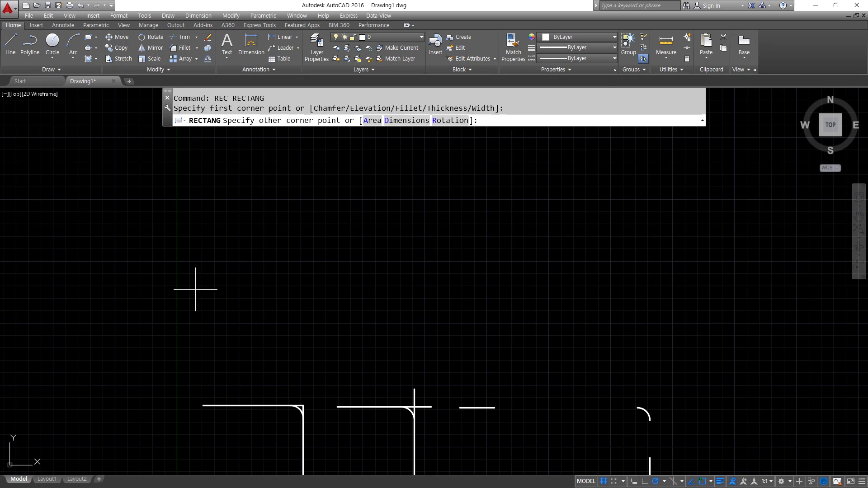
{"action": "left_click", "coordinate": [296, 217]}
{"action": "scroll", "coordinate": [253, 242], "scroll_direction": "up", "scroll_amount": 4}
{"action": "middle_click_drag", "start_coordinate": [253, 243], "coordinate": [250, 261]}
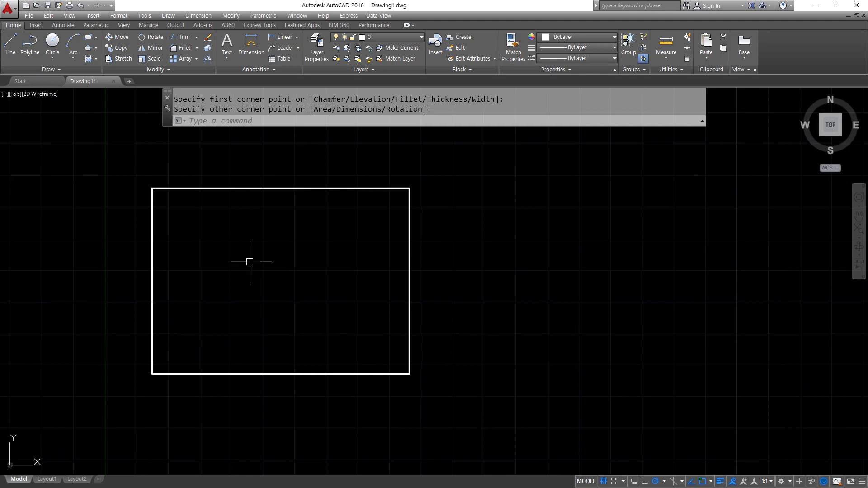
Try a radius 10 fillet on the rectangle's upper-right corner
{"action": "type", "text": "f"}
{"action": "key", "text": "Return"}
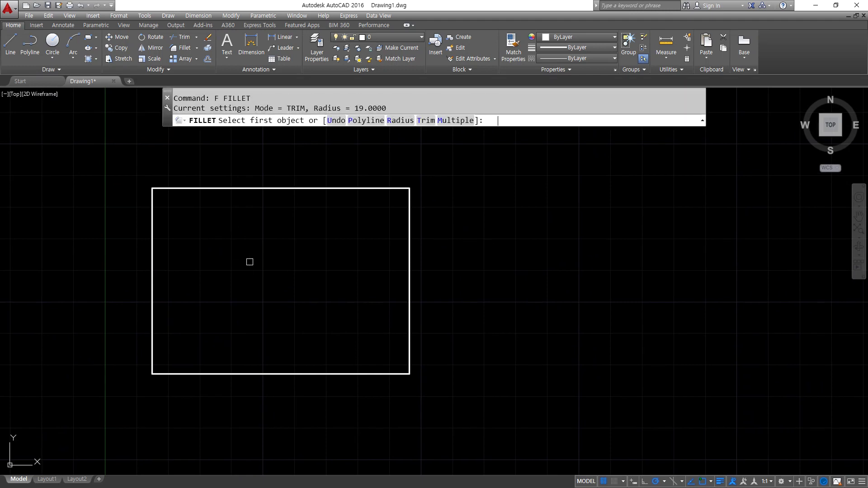
{"action": "left_click", "coordinate": [406, 121]}
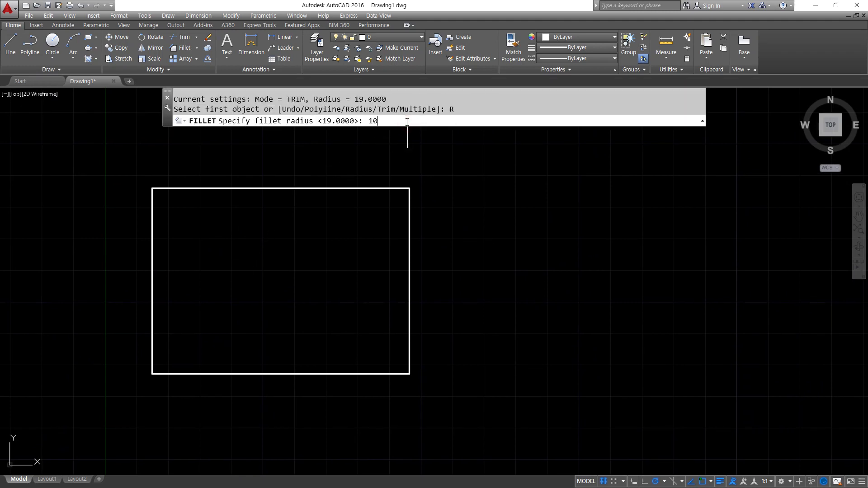
{"action": "key", "text": "Return"}
{"action": "left_click", "coordinate": [389, 189]}
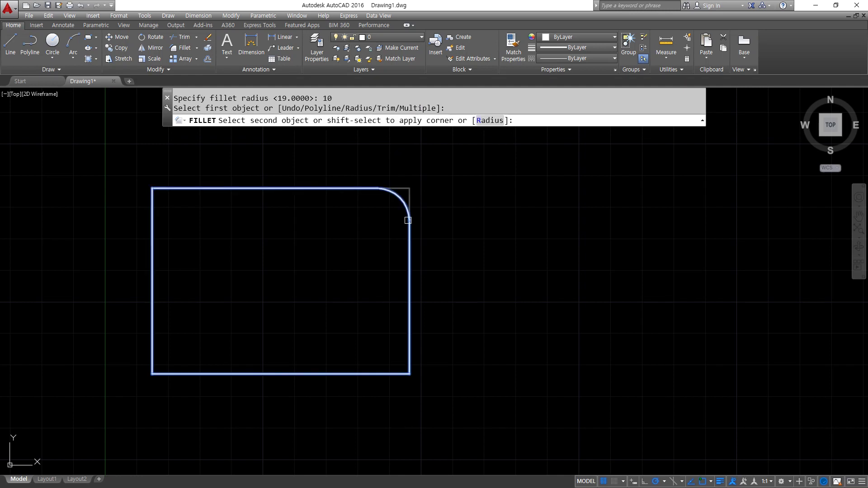
{"action": "left_click", "coordinate": [409, 218]}
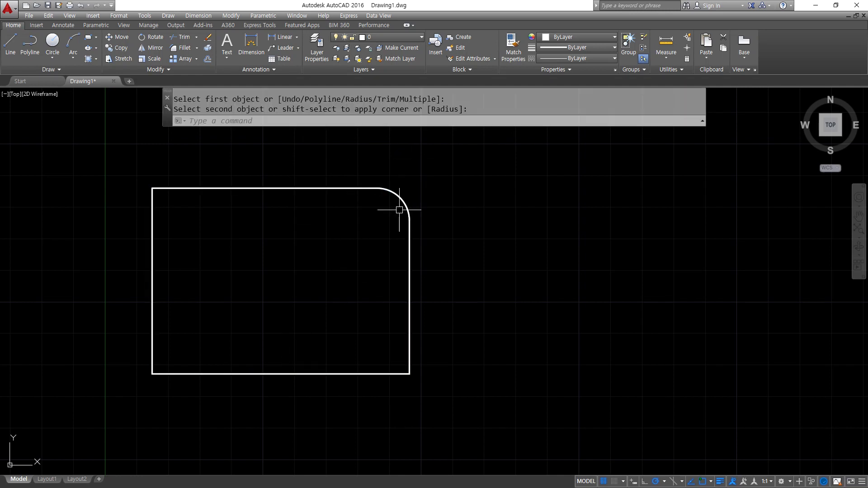
{"action": "key", "text": "ctrl+z"}
Fillet all four corners of the rectangle at once with radius 10, using the Fillet command's Polyline option
{"action": "type", "text": "F"}
{"action": "key", "text": "Return"}
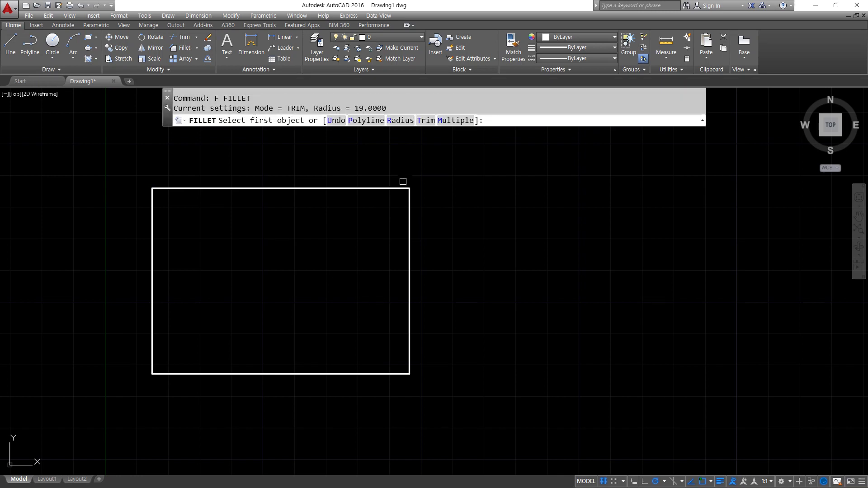
{"action": "left_click", "coordinate": [398, 120]}
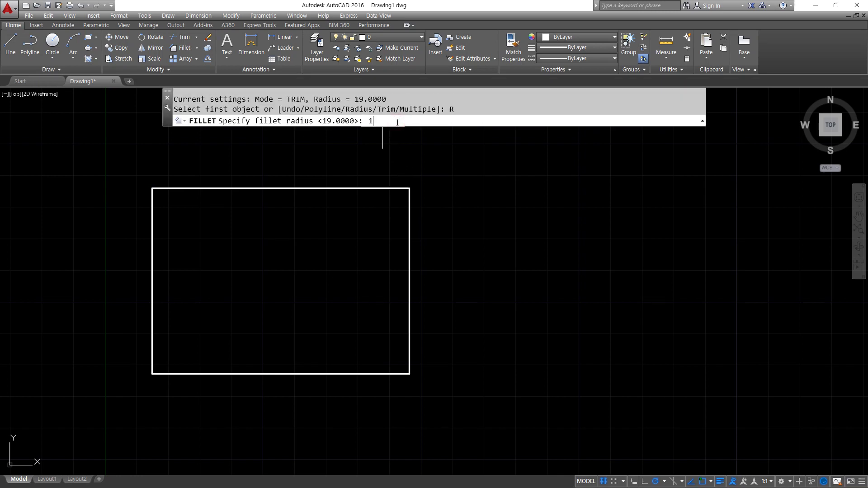
{"action": "key", "text": "Return"}
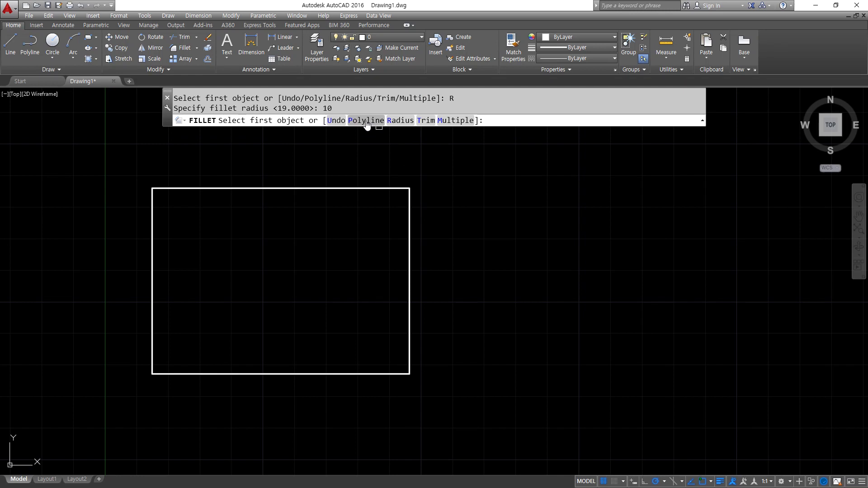
{"action": "left_click", "coordinate": [366, 120]}
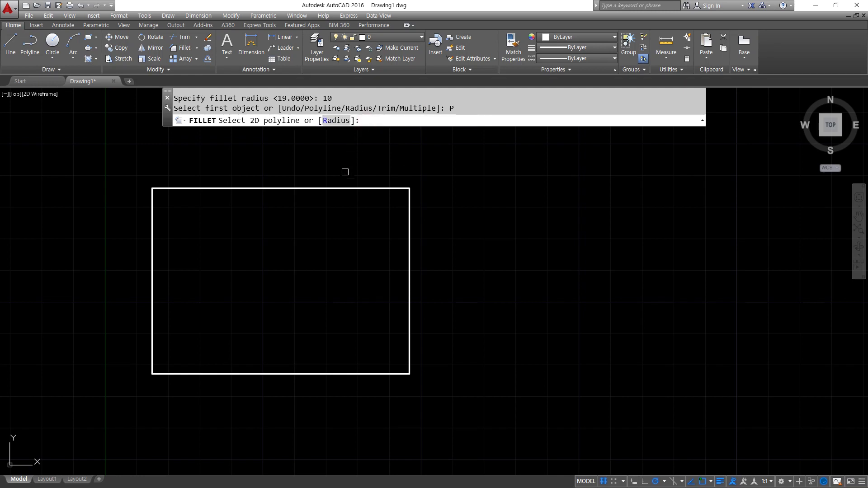
{"action": "left_click", "coordinate": [340, 187]}
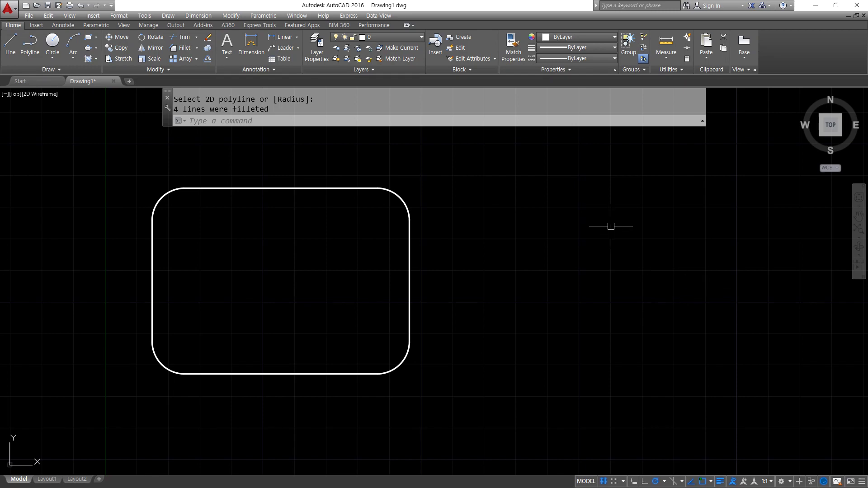
Erase the fillet arcs at the left corner sample and at the crossing lines sample below the rectangle
{"action": "middle_click_drag", "start_coordinate": [608, 221], "coordinate": [543, 208]}
{"action": "scroll", "coordinate": [401, 305], "scroll_direction": "down", "scroll_amount": 4}
{"action": "middle_click_drag", "start_coordinate": [399, 304], "coordinate": [370, 188]}
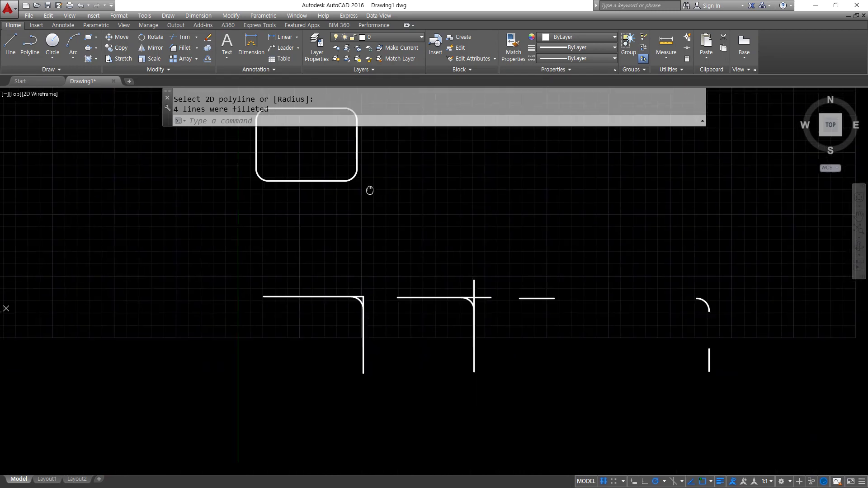
{"action": "scroll", "coordinate": [366, 265], "scroll_direction": "up", "scroll_amount": 4}
{"action": "left_click", "coordinate": [286, 253]}
{"action": "left_click", "coordinate": [398, 364]}
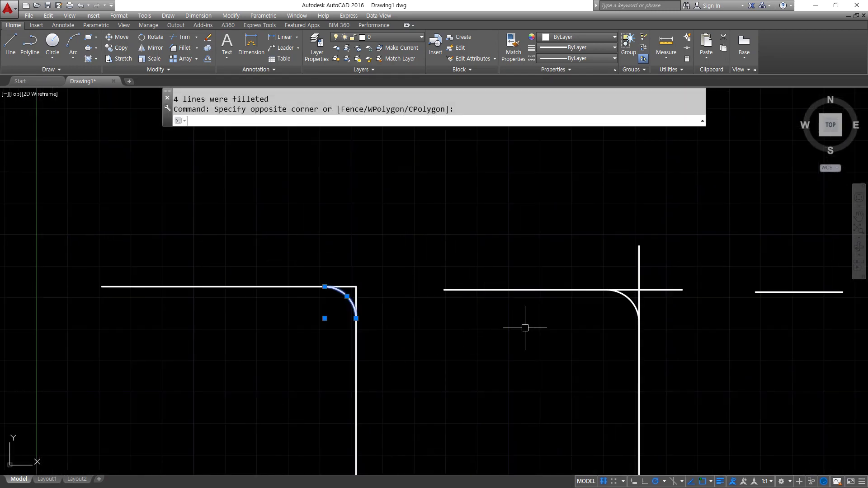
{"action": "type", "text": "e"}
{"action": "key", "text": "Return"}
{"action": "left_click", "coordinate": [554, 232]}
{"action": "left_click", "coordinate": [649, 325]}
{"action": "type", "text": "e"}
{"action": "key", "text": "Return"}
Erase the loose arc above the short vertical line in the separated lines sample
{"action": "scroll", "coordinate": [678, 353], "scroll_direction": "down", "scroll_amount": 3}
{"action": "middle_click_drag", "start_coordinate": [571, 366], "coordinate": [330, 339]}
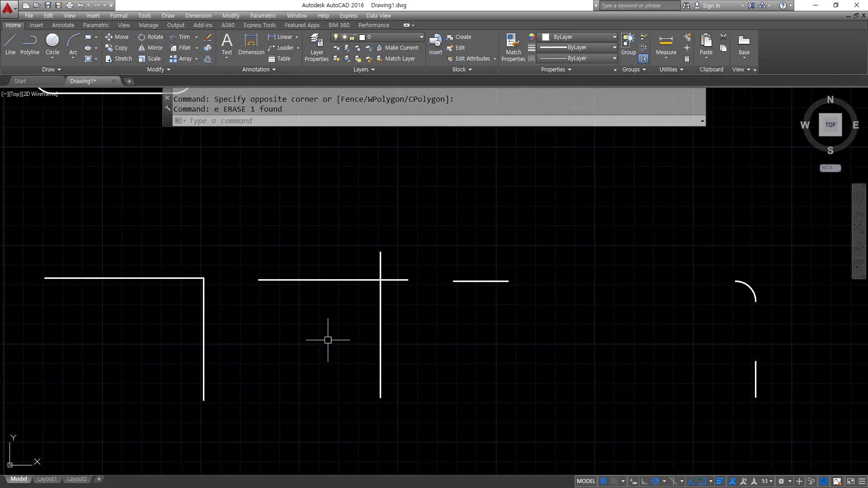
{"action": "left_click", "coordinate": [665, 243]}
{"action": "left_click", "coordinate": [785, 325]}
{"action": "type", "text": "e"}
{"action": "key", "text": "Return"}
Try a radius 10 fillet between the horizontal and vertical lines of the left corner sample
{"action": "type", "text": "f"}
{"action": "key", "text": "Return"}
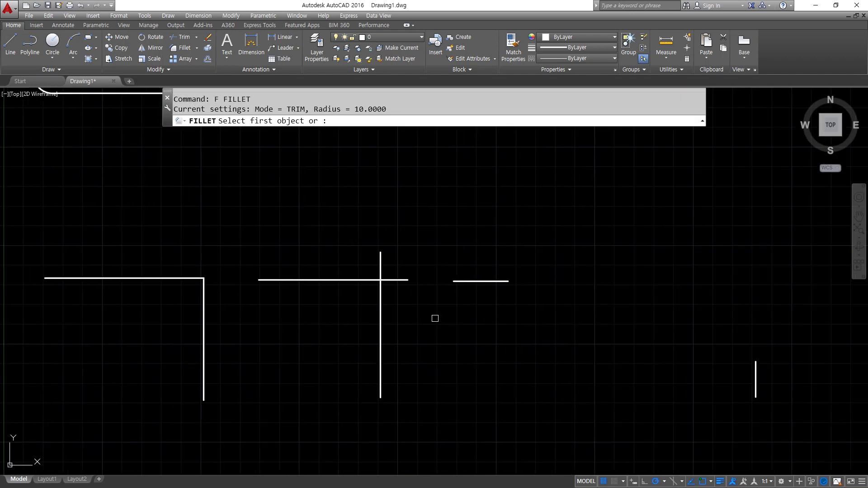
{"action": "left_click", "coordinate": [194, 280]}
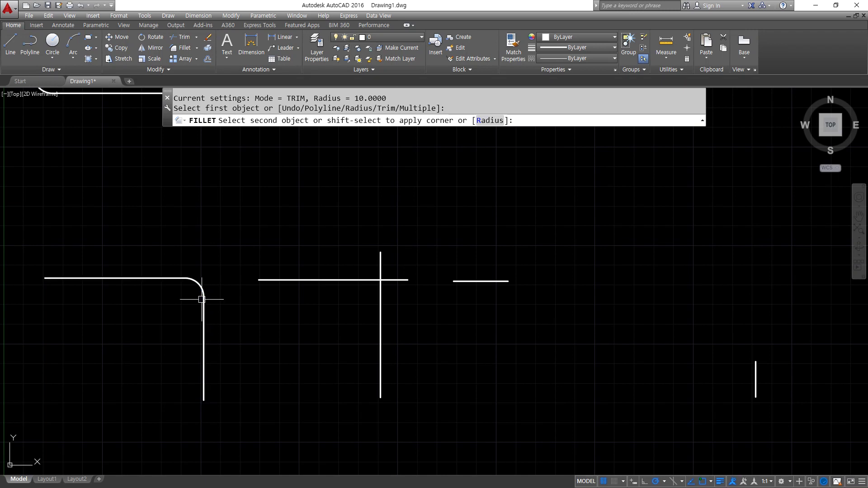
{"action": "left_click", "coordinate": [204, 294]}
{"action": "mouse_move", "coordinate": [295, 134]}
{"action": "left_mouse_down"}
{"action": "mouse_move", "coordinate": [285, 113]}
{"action": "mouse_move", "coordinate": [286, 150]}
{"action": "left_mouse_up"}
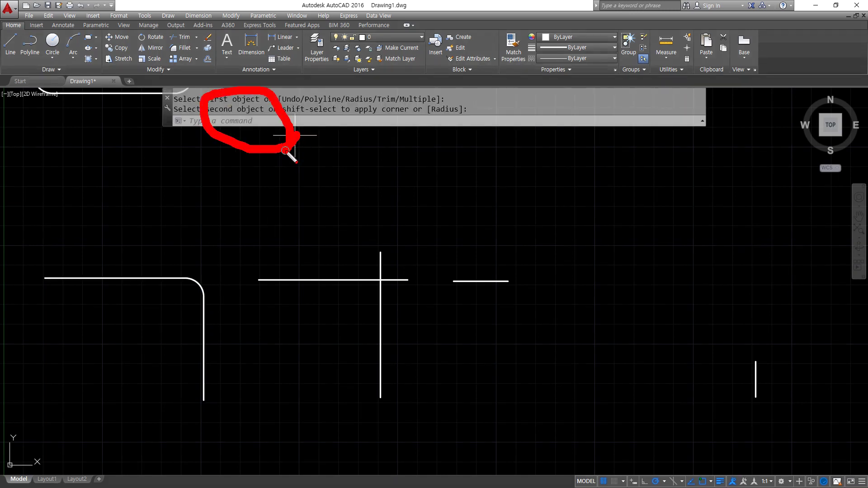
{"action": "key", "text": "Escape"}
{"action": "key", "text": "ctrl+z"}
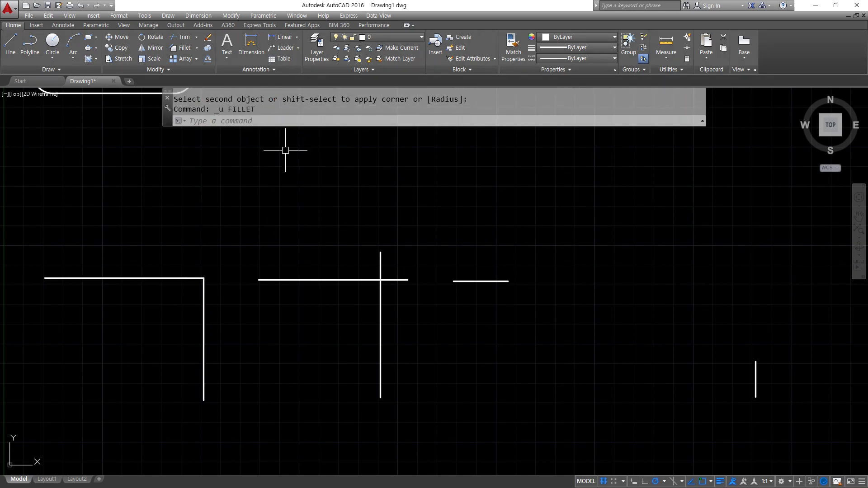
Try filleting the corner, crossing and separated line pairs in one run with radius 10, using the Multiple option
{"action": "type", "text": "f"}
{"action": "key", "text": "Return"}
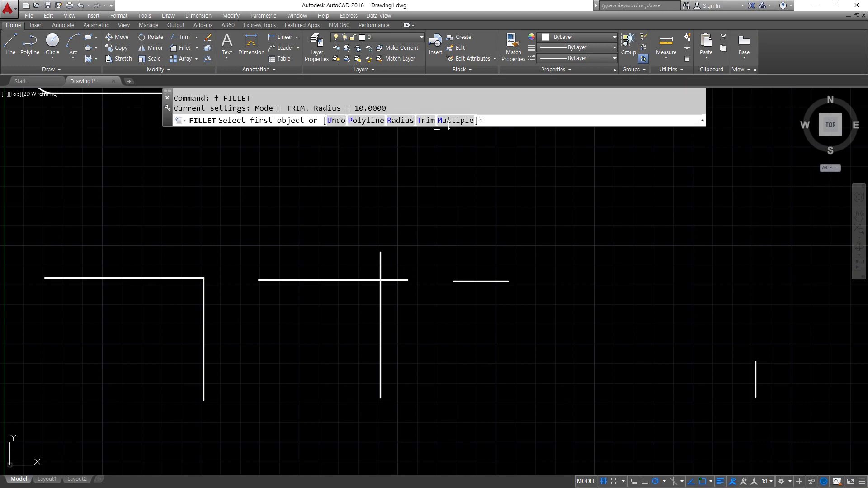
{"action": "left_click", "coordinate": [450, 121]}
{"action": "left_click", "coordinate": [167, 280]}
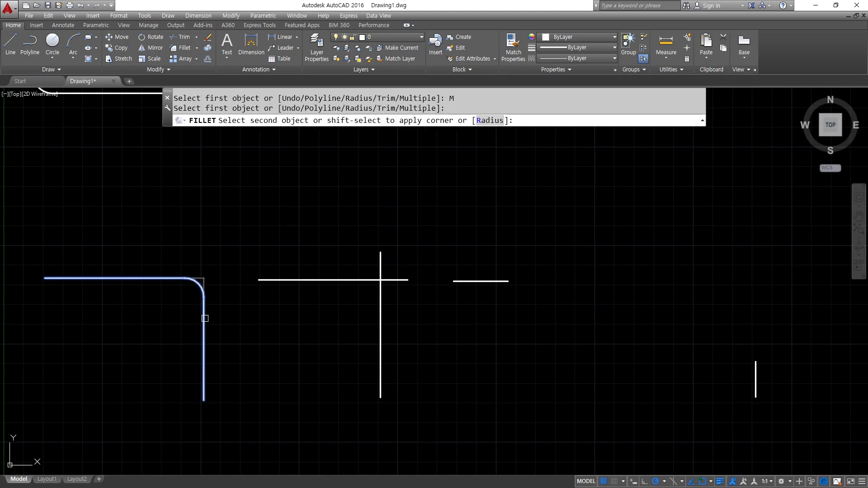
{"action": "left_click", "coordinate": [204, 319]}
{"action": "left_click", "coordinate": [333, 282]}
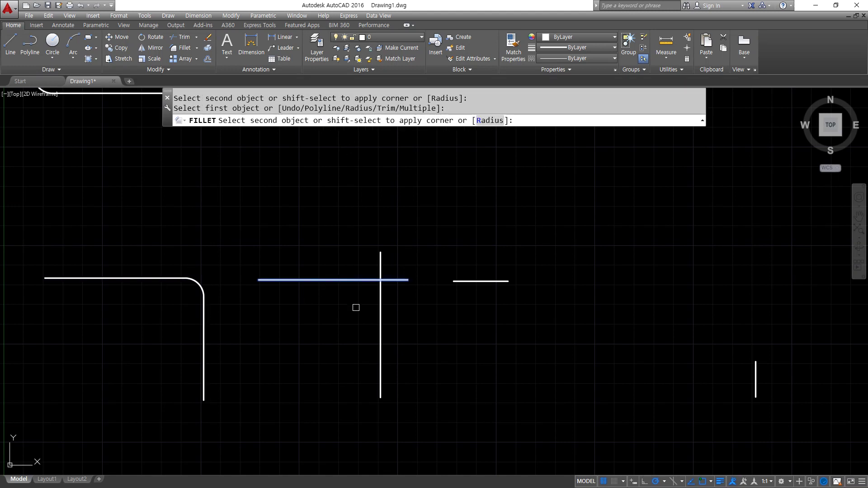
{"action": "left_click", "coordinate": [380, 319]}
{"action": "left_click", "coordinate": [486, 281]}
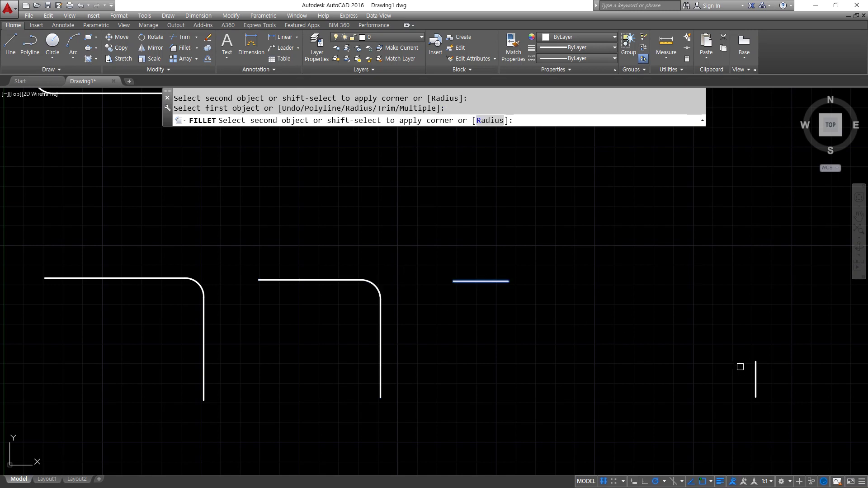
{"action": "left_click", "coordinate": [755, 364]}
{"action": "scroll", "coordinate": [421, 324], "scroll_direction": "down", "scroll_amount": 2}
{"action": "middle_click_drag", "start_coordinate": [272, 232], "coordinate": [255, 286]}
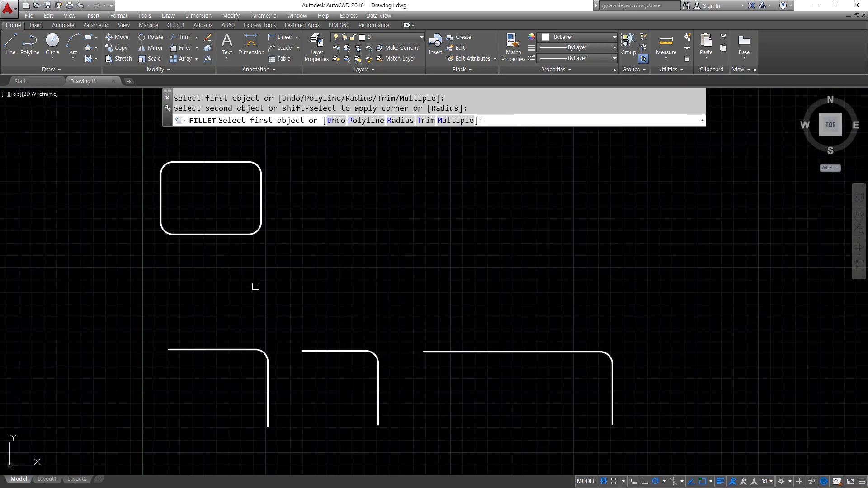
{"action": "mouse_move", "coordinate": [272, 271]}
{"action": "left_mouse_down"}
{"action": "mouse_move", "coordinate": [239, 280]}
{"action": "mouse_move", "coordinate": [331, 230]}
{"action": "mouse_move", "coordinate": [306, 268]}
{"action": "left_mouse_up"}
{"action": "left_click_drag", "start_coordinate": [446, 202], "coordinate": [322, 199]}
{"action": "mouse_move", "coordinate": [354, 179]}
{"action": "left_mouse_down"}
{"action": "mouse_move", "coordinate": [327, 201]}
{"action": "mouse_move", "coordinate": [364, 241]}
{"action": "left_mouse_up"}
{"action": "mouse_move", "coordinate": [335, 294]}
{"action": "left_mouse_down"}
{"action": "mouse_move", "coordinate": [284, 328]}
{"action": "mouse_move", "coordinate": [349, 340]}
{"action": "left_mouse_up"}
{"action": "left_click_drag", "start_coordinate": [369, 331], "coordinate": [351, 341]}
{"action": "mouse_move", "coordinate": [530, 285]}
{"action": "left_mouse_down"}
{"action": "mouse_move", "coordinate": [504, 333]}
{"action": "mouse_move", "coordinate": [543, 353]}
{"action": "left_mouse_up"}
{"action": "key", "text": "Escape"}
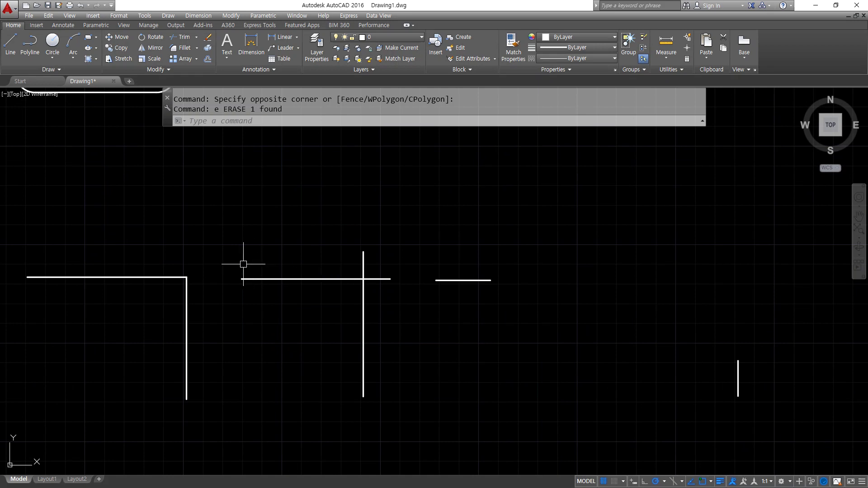
{"action": "middle_click_drag", "start_coordinate": [268, 270], "coordinate": [269, 292]}
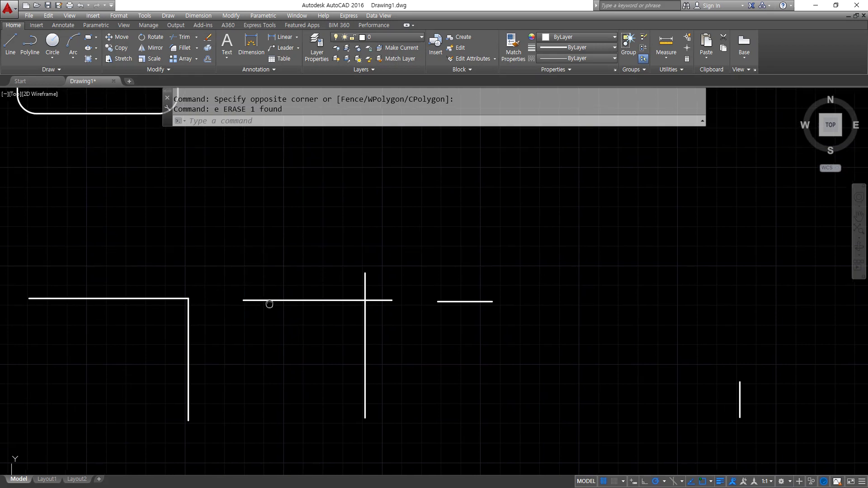
{"action": "scroll", "coordinate": [164, 322], "scroll_direction": "up", "scroll_amount": 5}
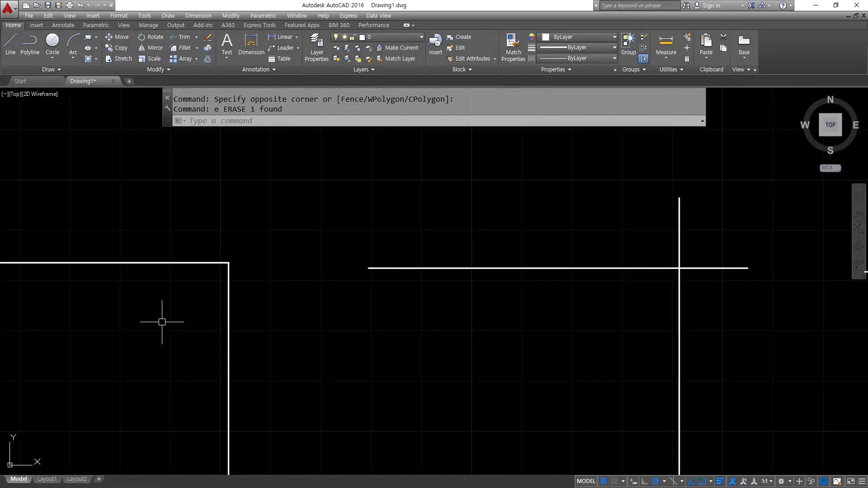
{"action": "scroll", "coordinate": [164, 321], "scroll_direction": "up", "scroll_amount": 3}
{"action": "middle_click_drag", "start_coordinate": [164, 321], "coordinate": [304, 319]}
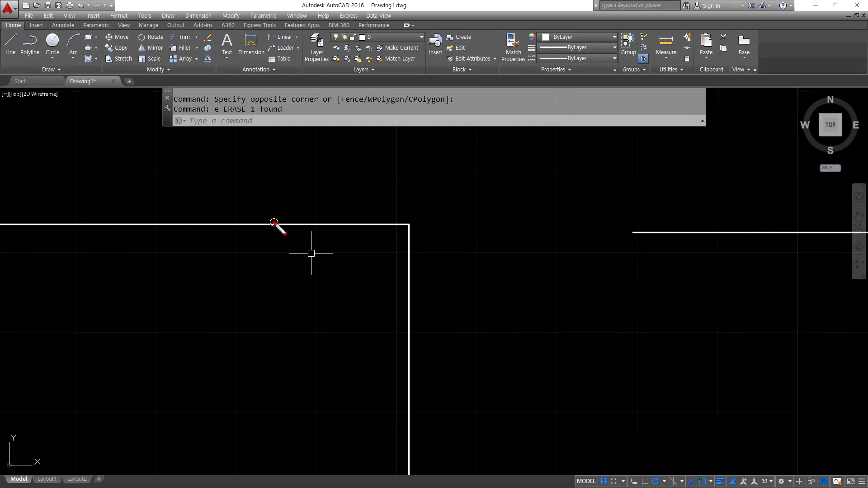
{"action": "left_click_drag", "start_coordinate": [275, 223], "coordinate": [411, 344]}
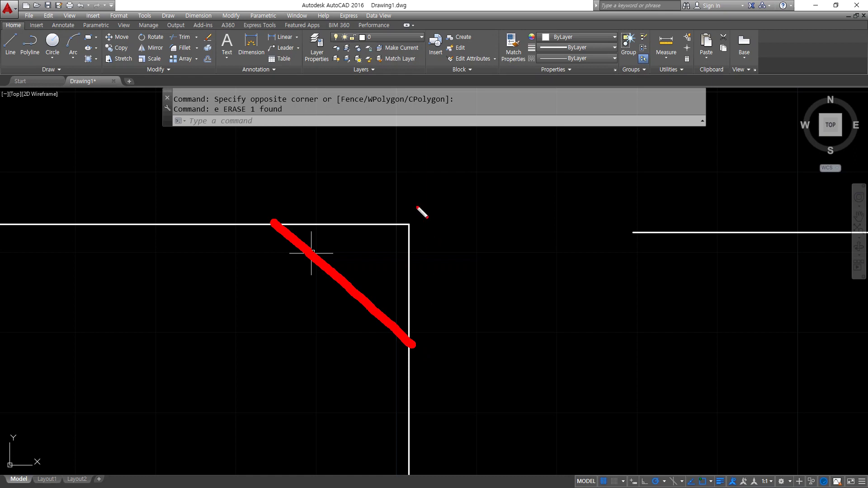
{"action": "mouse_move", "coordinate": [408, 219]}
{"action": "left_mouse_down"}
{"action": "mouse_move", "coordinate": [409, 159]}
{"action": "mouse_move", "coordinate": [285, 170]}
{"action": "mouse_move", "coordinate": [276, 150]}
{"action": "mouse_move", "coordinate": [275, 213]}
{"action": "left_mouse_up"}
{"action": "mouse_move", "coordinate": [425, 223]}
{"action": "left_mouse_down"}
{"action": "mouse_move", "coordinate": [486, 221]}
{"action": "mouse_move", "coordinate": [458, 345]}
{"action": "mouse_move", "coordinate": [505, 351]}
{"action": "left_mouse_up"}
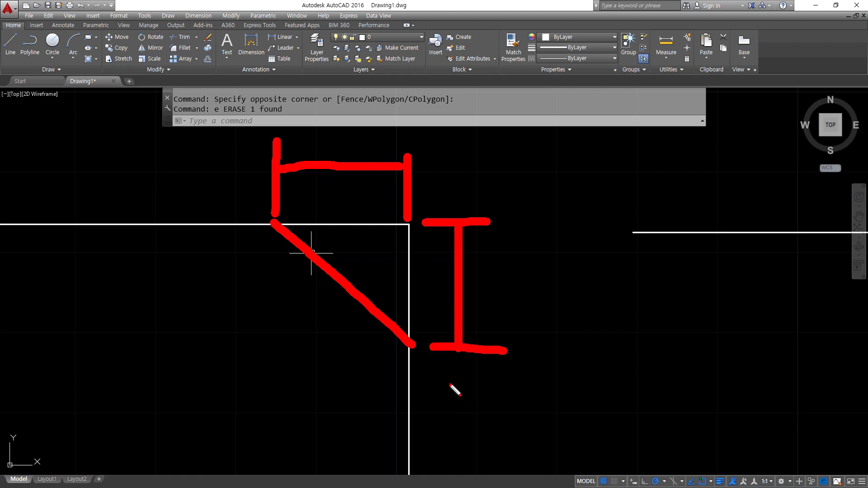
{"action": "key", "text": "e"}
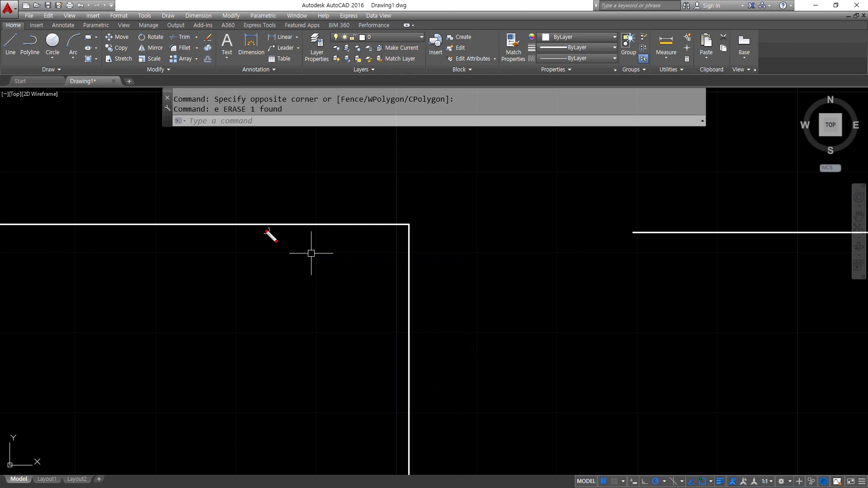
{"action": "left_click_drag", "start_coordinate": [264, 230], "coordinate": [399, 375]}
{"action": "left_click_drag", "start_coordinate": [404, 216], "coordinate": [404, 129]}
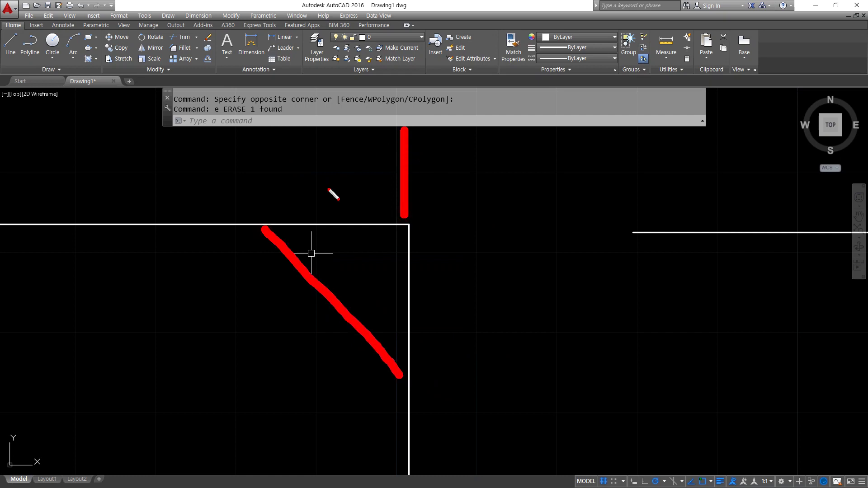
{"action": "left_click_drag", "start_coordinate": [265, 215], "coordinate": [265, 127]}
{"action": "left_click_drag", "start_coordinate": [269, 157], "coordinate": [398, 157]}
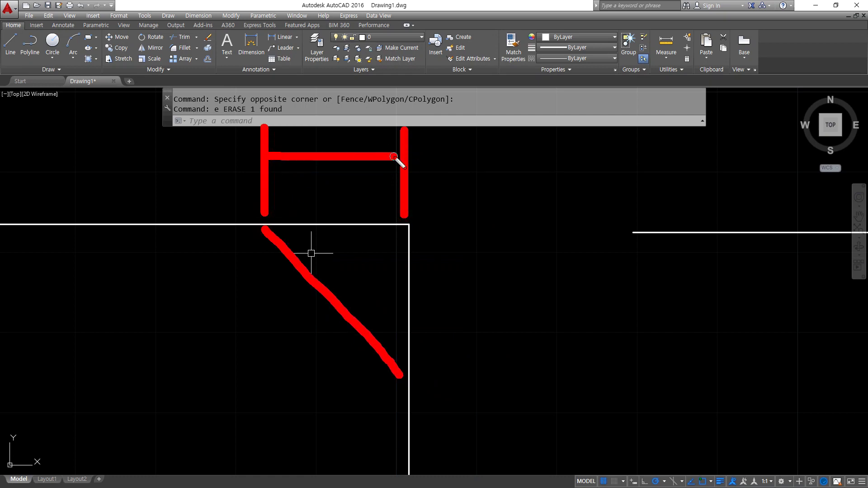
{"action": "mouse_move", "coordinate": [360, 236]}
{"action": "left_mouse_down"}
{"action": "mouse_move", "coordinate": [340, 299]}
{"action": "mouse_move", "coordinate": [363, 302]}
{"action": "mouse_move", "coordinate": [334, 251]}
{"action": "mouse_move", "coordinate": [380, 243]}
{"action": "left_mouse_up"}
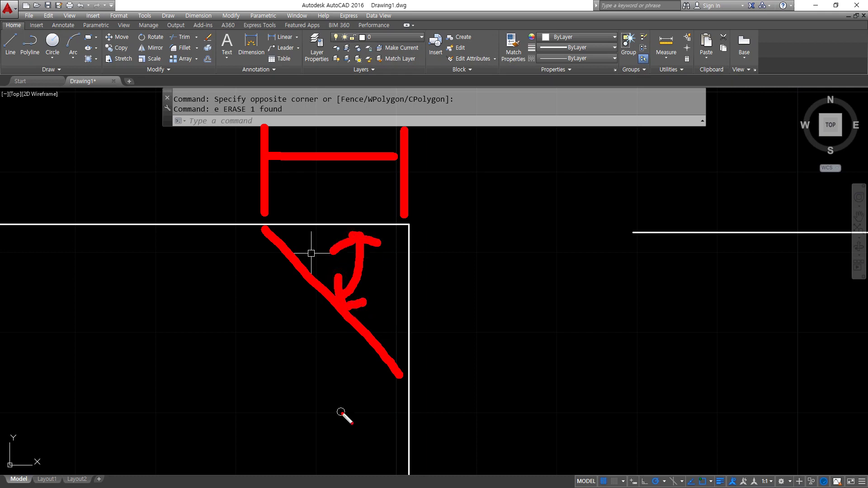
{"action": "key", "text": "Escape"}
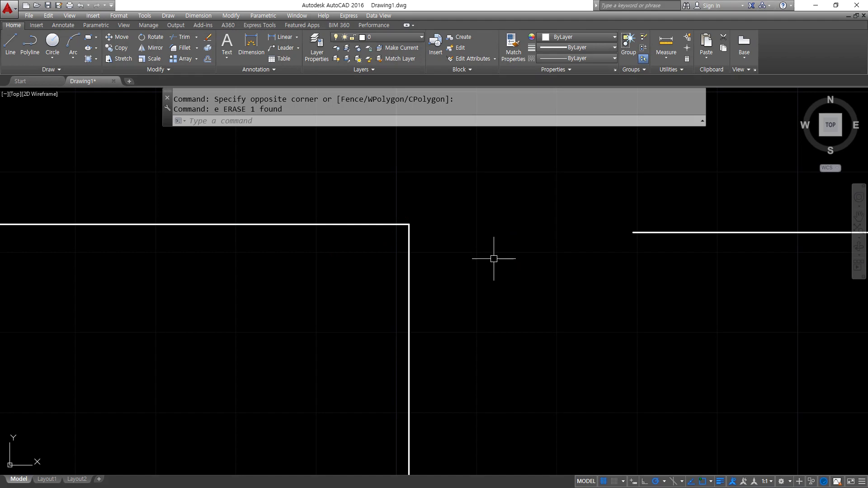
{"action": "type", "text": "c"}
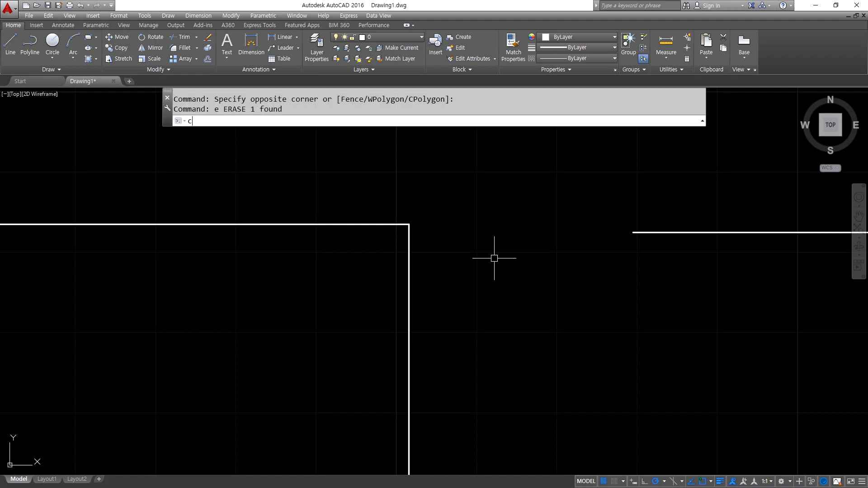
{"action": "key", "text": "Escape"}
{"action": "key", "text": "Escape"}
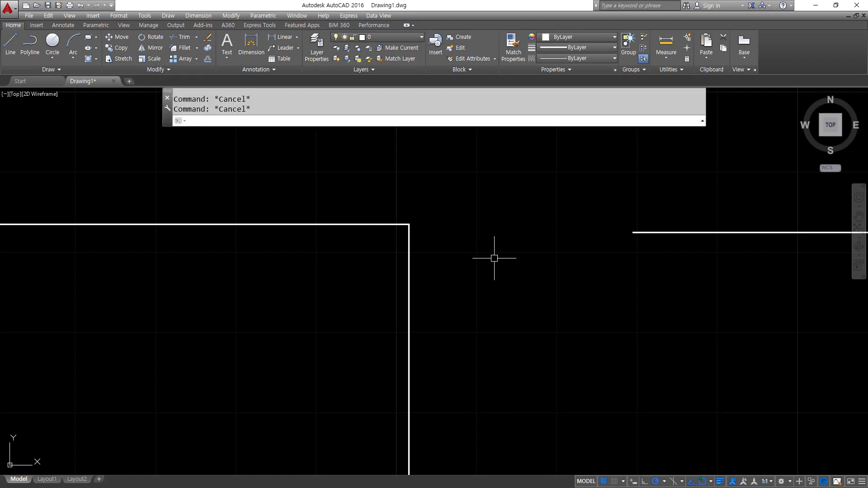
Try a chamfer with both distances set to 10 on the left corner sample, picking the horizontal line first
{"action": "type", "text": "cha"}
{"action": "key", "text": "Return"}
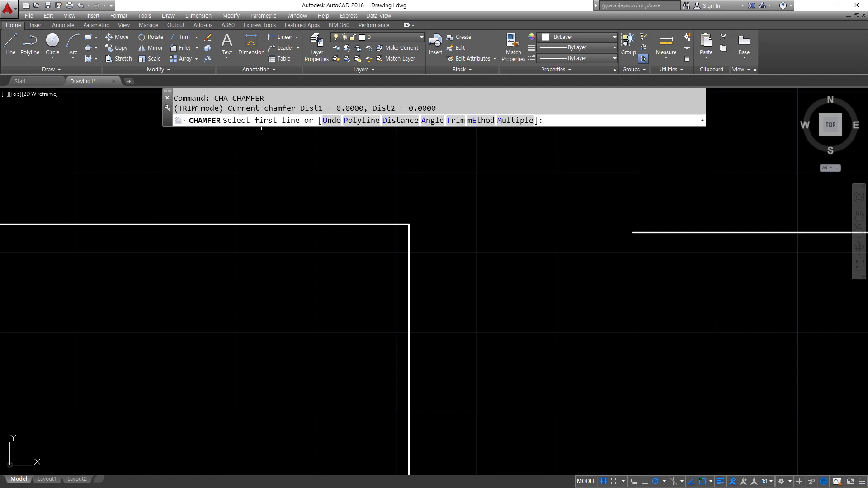
{"action": "key", "text": "super+plus"}
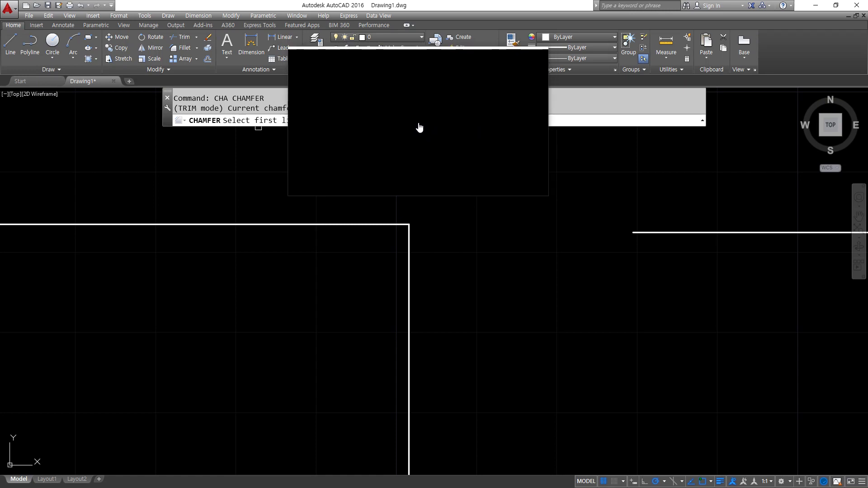
{"action": "left_click", "coordinate": [403, 123]}
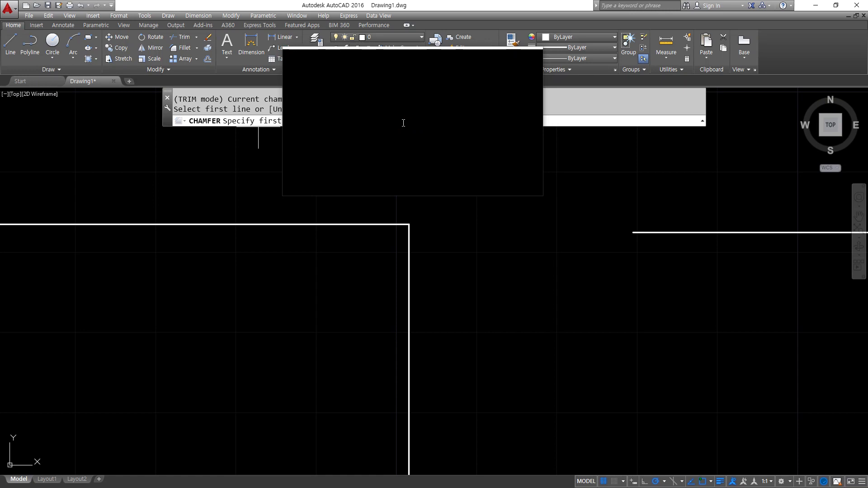
{"action": "key", "text": "Return"}
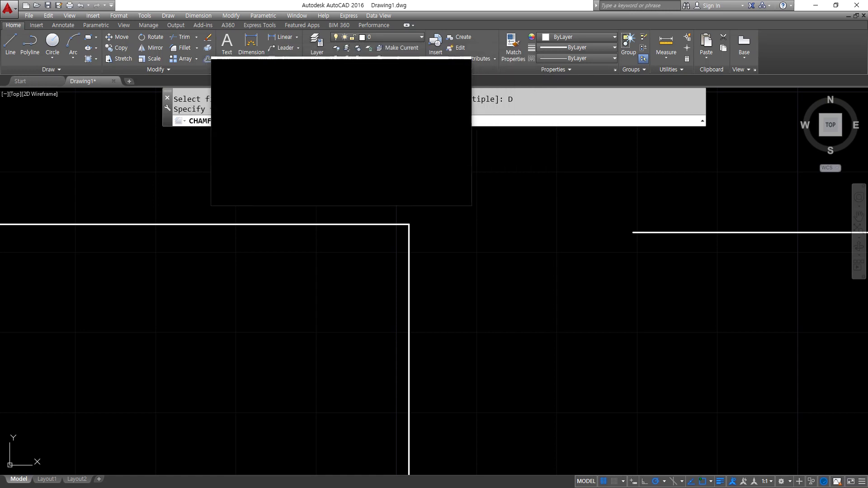
{"action": "key", "text": "Return"}
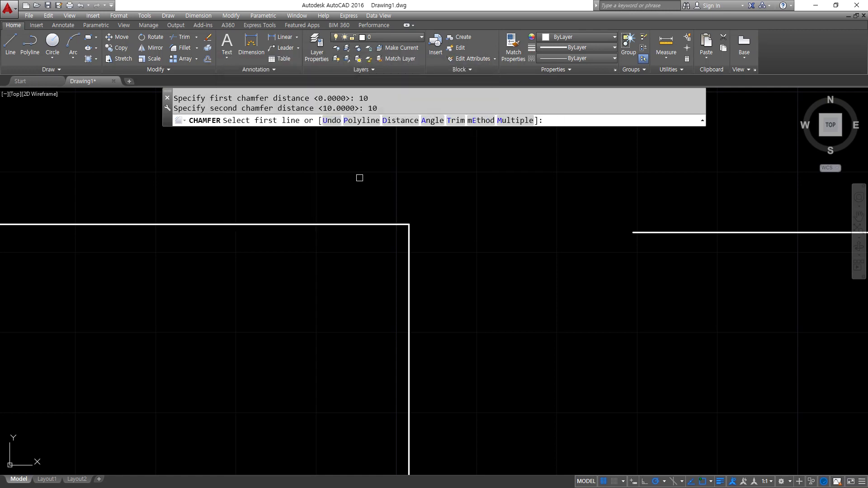
{"action": "left_click", "coordinate": [360, 223]}
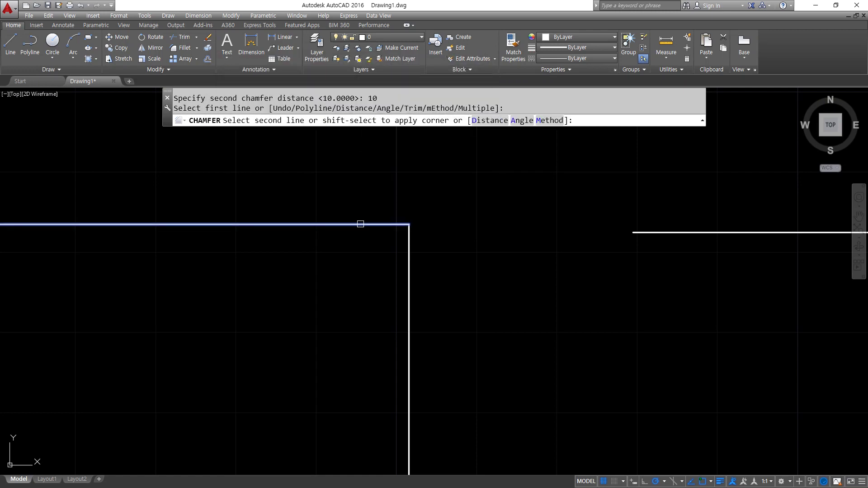
{"action": "scroll", "coordinate": [361, 223], "scroll_direction": "up", "scroll_amount": 4}
{"action": "mouse_move", "coordinate": [471, 213]}
{"action": "left_mouse_down"}
{"action": "mouse_move", "coordinate": [431, 190]}
{"action": "mouse_move", "coordinate": [394, 194]}
{"action": "mouse_move", "coordinate": [389, 207]}
{"action": "left_mouse_up"}
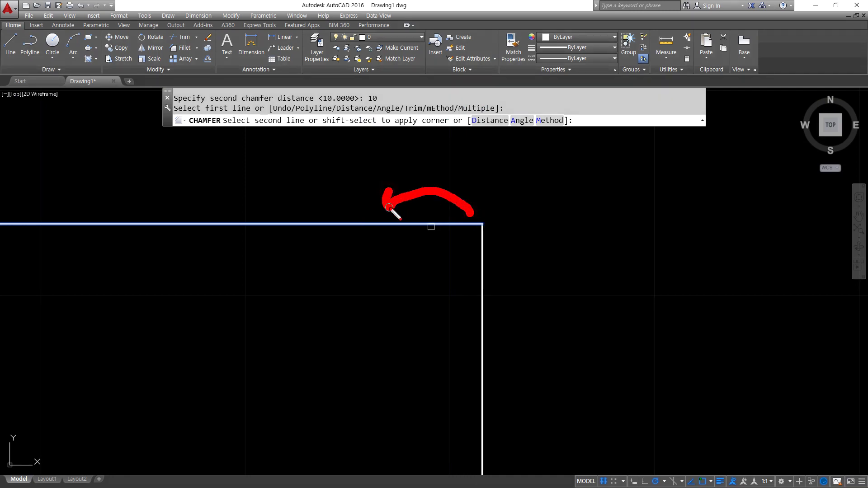
{"action": "left_click", "coordinate": [484, 293]}
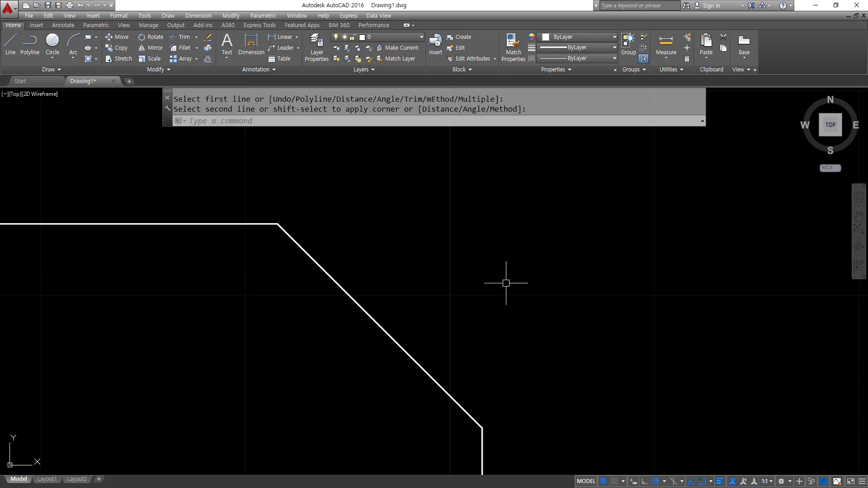
Try the 10 by 10 distance chamfer between the crossing horizontal and vertical lines
{"action": "scroll", "coordinate": [506, 284], "scroll_direction": "down", "scroll_amount": 5}
{"action": "middle_click_drag", "start_coordinate": [576, 252], "coordinate": [182, 228]}
{"action": "key", "text": "Return"}
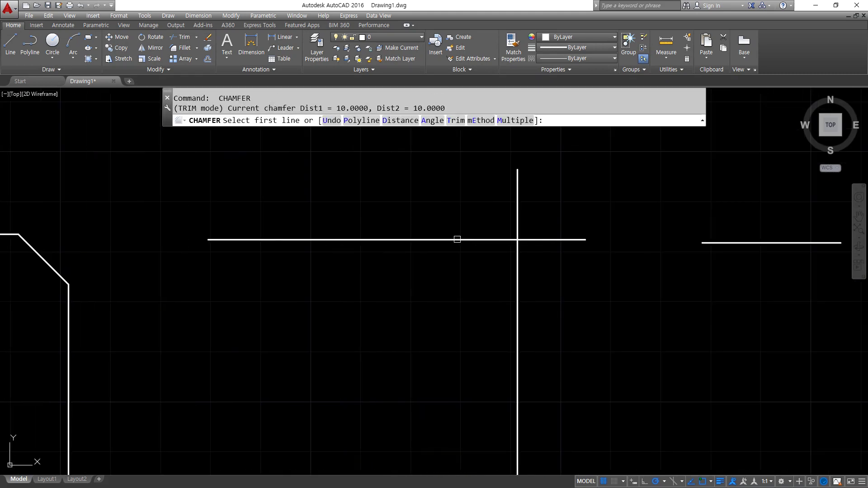
{"action": "left_click", "coordinate": [458, 240]}
{"action": "left_click", "coordinate": [515, 272]}
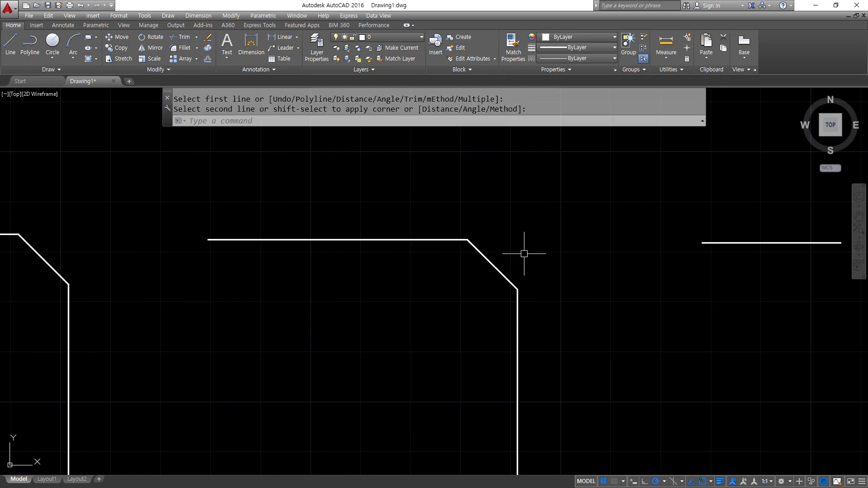
Try the 10 by 10 distance chamfer between the separated horizontal and vertical lines
{"action": "middle_click_drag", "start_coordinate": [543, 229], "coordinate": [109, 210]}
{"action": "scroll", "coordinate": [484, 237], "scroll_direction": "down", "scroll_amount": 3}
{"action": "middle_click_drag", "start_coordinate": [483, 238], "coordinate": [312, 240]}
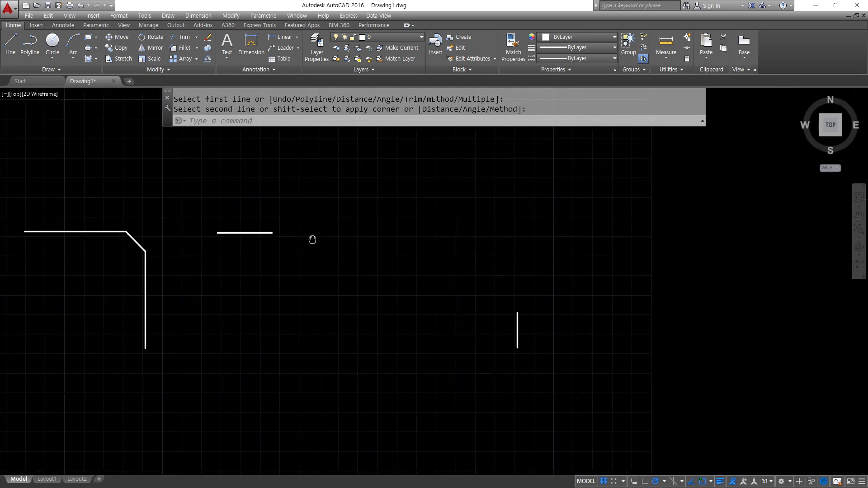
{"action": "scroll", "coordinate": [312, 240], "scroll_direction": "up", "scroll_amount": 3}
{"action": "key", "text": "Return"}
{"action": "left_click", "coordinate": [242, 230]}
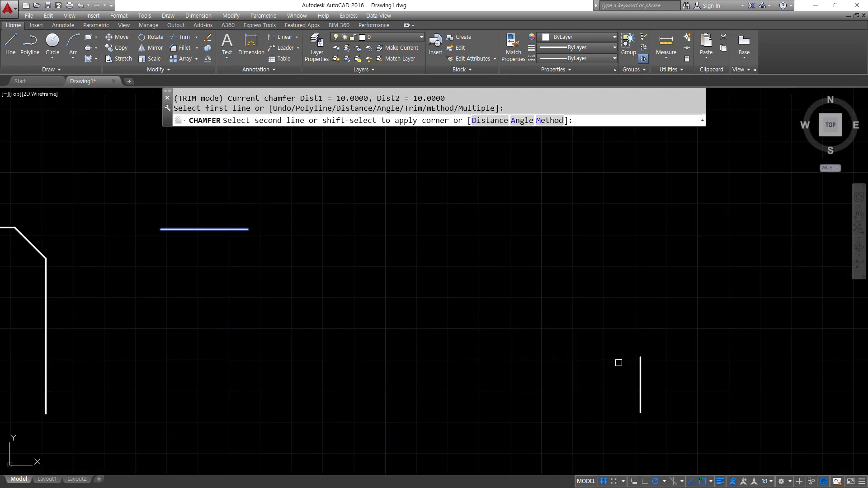
{"action": "left_click", "coordinate": [641, 369]}
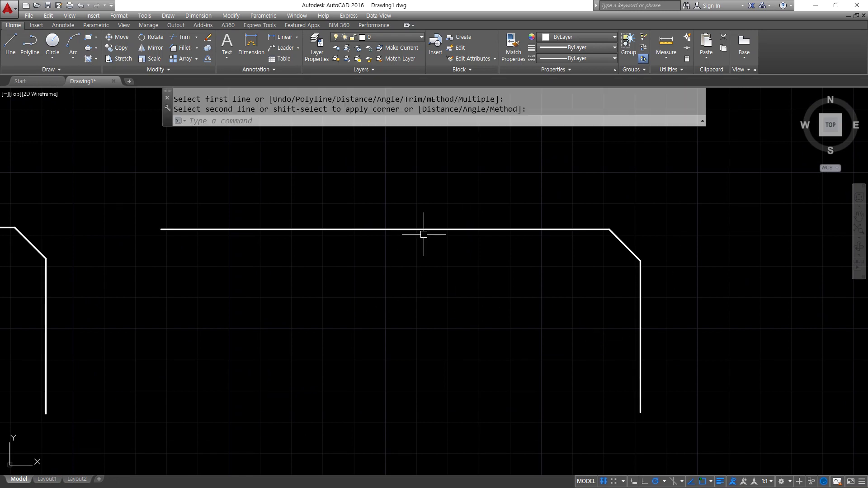
Erase the slanted chamfer segment of the separated lines sample
{"action": "scroll", "coordinate": [424, 234], "scroll_direction": "down", "scroll_amount": 4}
{"action": "left_click", "coordinate": [520, 208]}
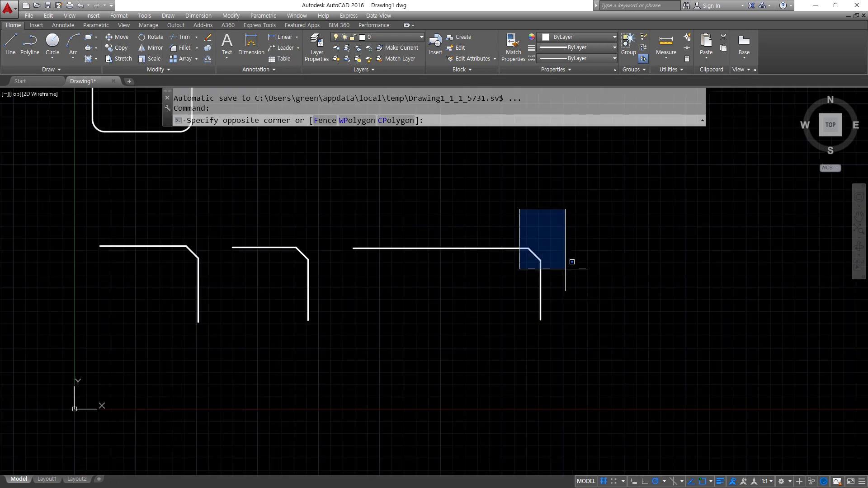
{"action": "left_click", "coordinate": [565, 271]}
{"action": "type", "text": "e"}
{"action": "key", "text": "Return"}
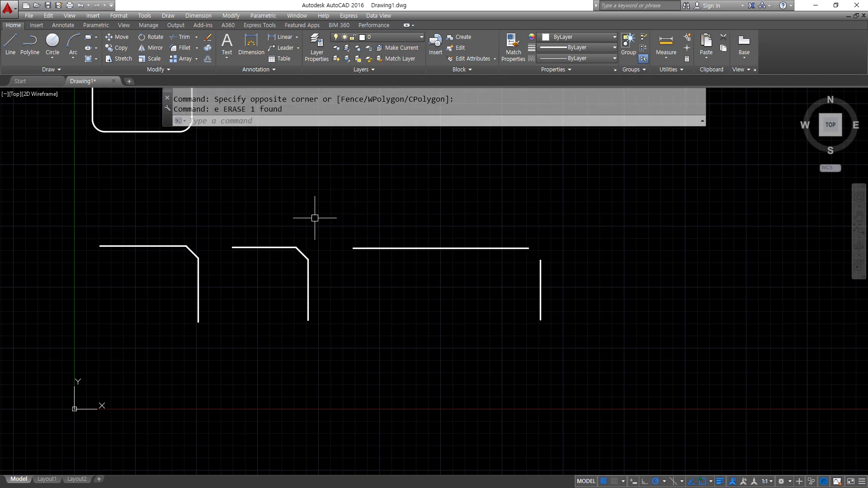
Undo the erased segment and the distance chamfers on all three line samples
{"action": "key", "text": "ctrl+z"}
{"action": "key", "text": "ctrl+z"}
{"action": "key", "text": "ctrl+z"}
{"action": "key", "text": "ctrl+z"}
{"action": "key", "text": "ctrl+z"}
{"action": "key", "text": "ctrl+z"}
{"action": "key", "text": "ctrl+z"}
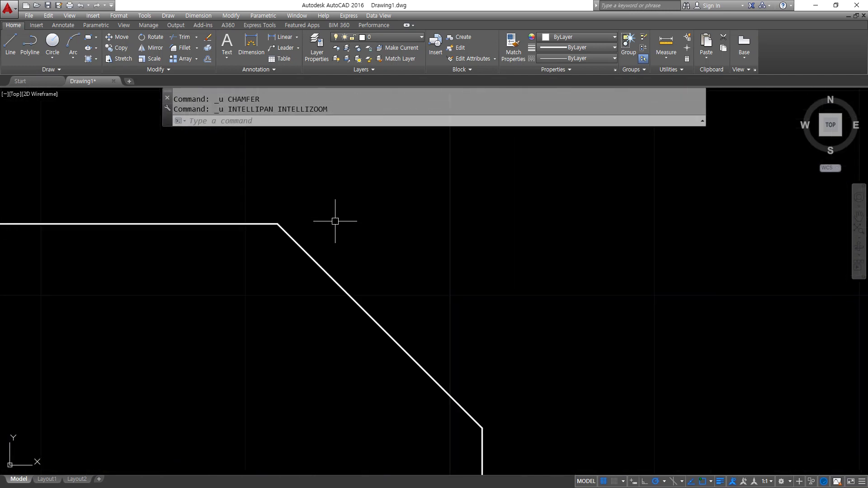
{"action": "scroll", "coordinate": [336, 221], "scroll_direction": "down", "scroll_amount": 4}
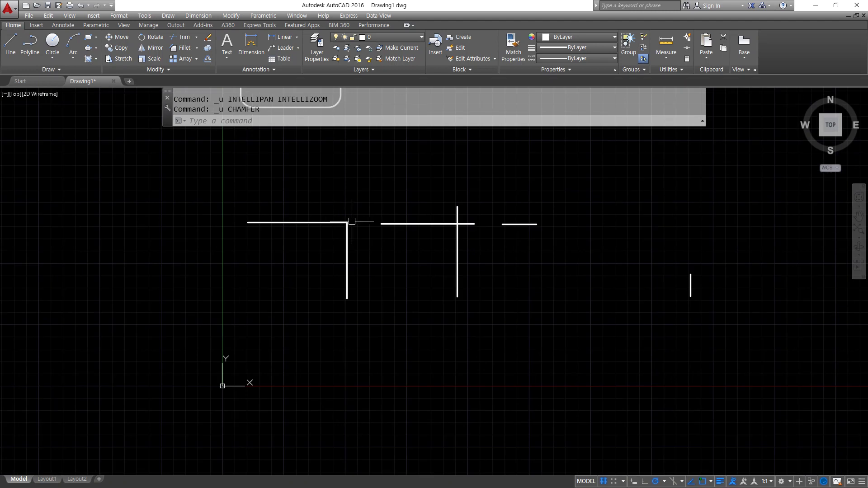
Chamfer the left corner sample using the Angle option, with length 10 and angle 45 from the horizontal line
{"action": "type", "text": "cha"}
{"action": "key", "text": "Return"}
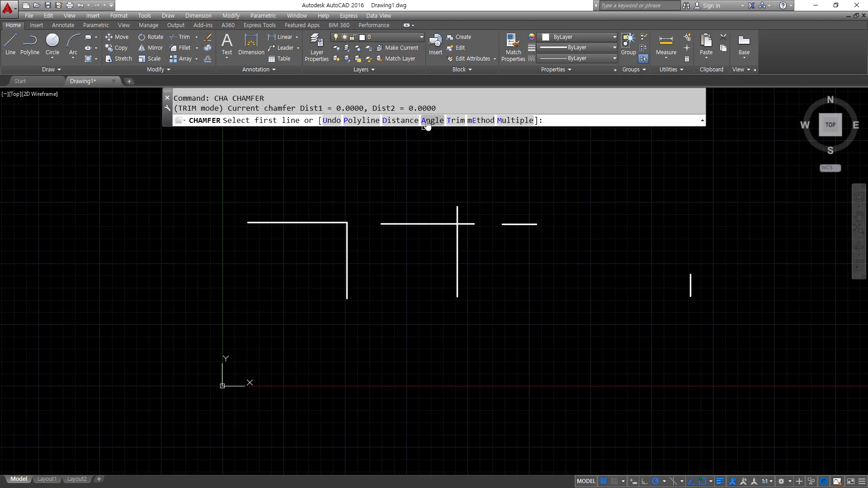
{"action": "key", "text": "super+plus"}
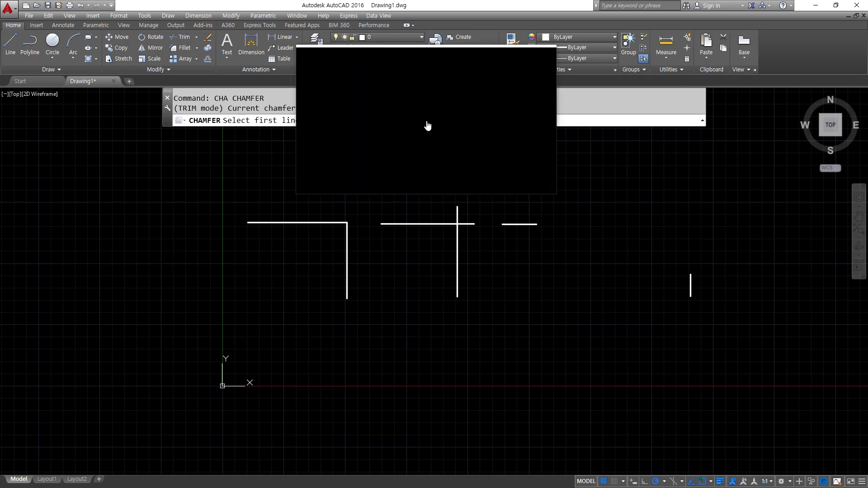
{"action": "left_click", "coordinate": [432, 121]}
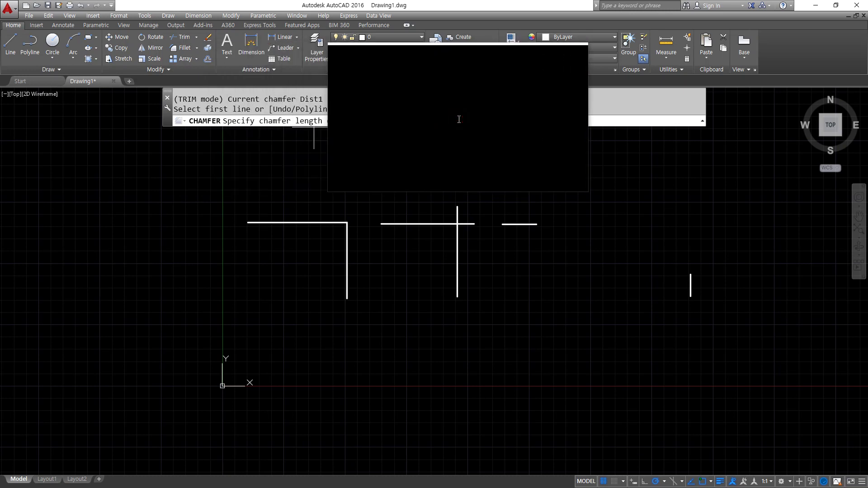
{"action": "key", "text": "Return"}
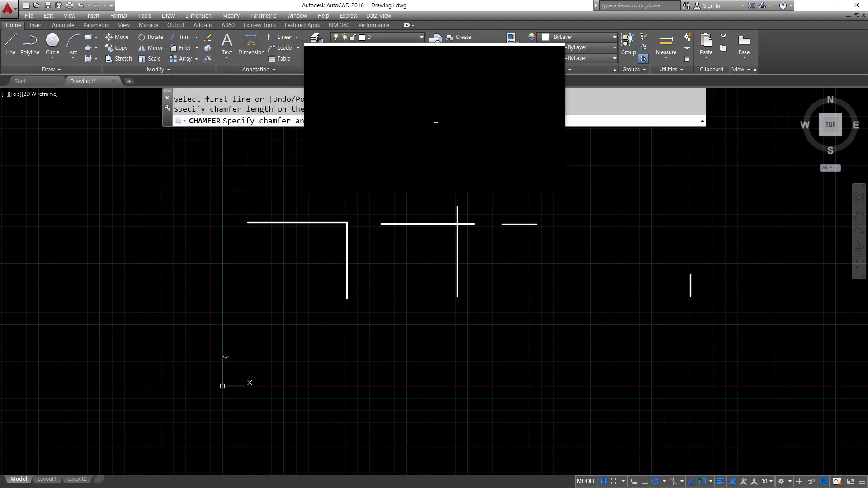
{"action": "key", "text": "Return"}
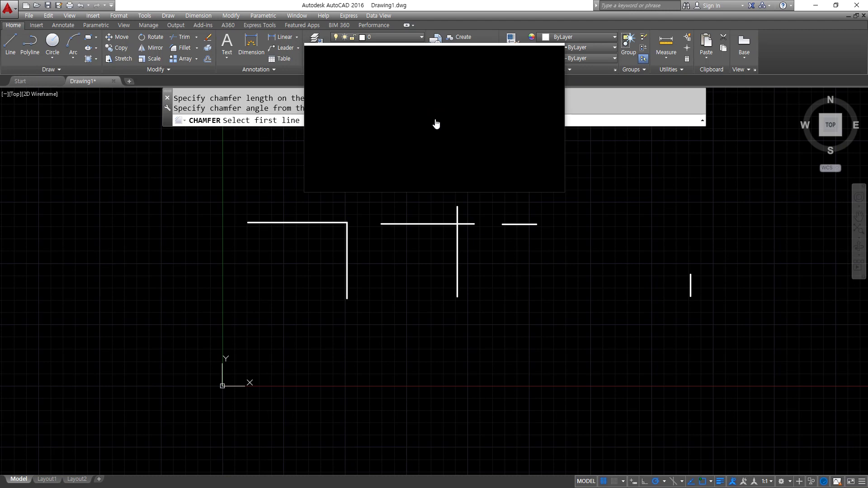
{"action": "left_click", "coordinate": [325, 218]}
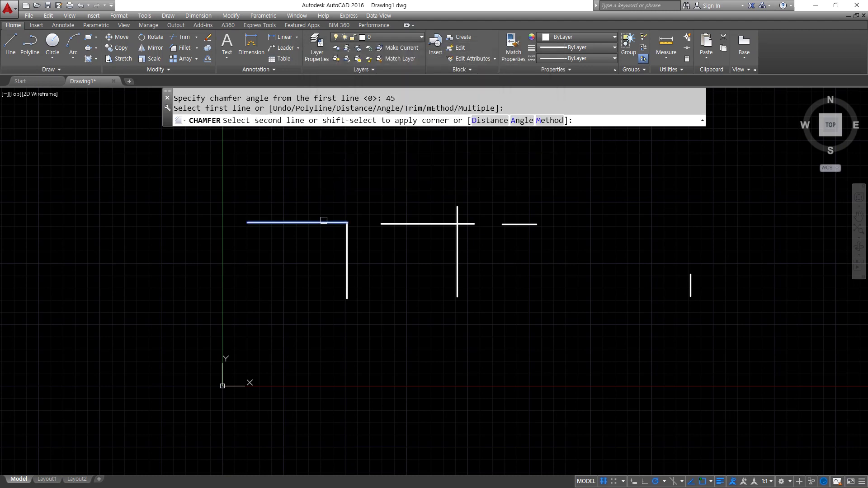
{"action": "left_click", "coordinate": [346, 247]}
Chamfer the crossing horizontal and vertical lines with the same length 10 and angle 45
{"action": "scroll", "coordinate": [420, 209], "scroll_direction": "up", "scroll_amount": 2}
{"action": "scroll", "coordinate": [419, 209], "scroll_direction": "up", "scroll_amount": 2}
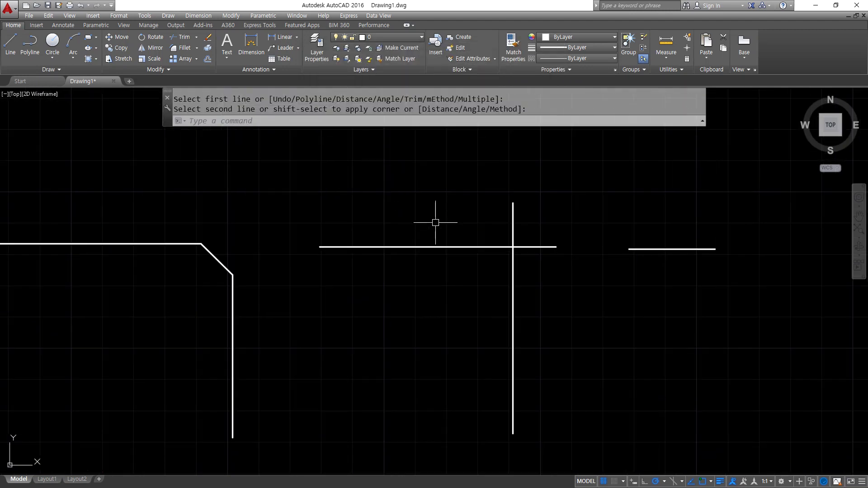
{"action": "key", "text": "Return"}
{"action": "left_click", "coordinate": [479, 247]}
{"action": "left_click", "coordinate": [509, 279]}
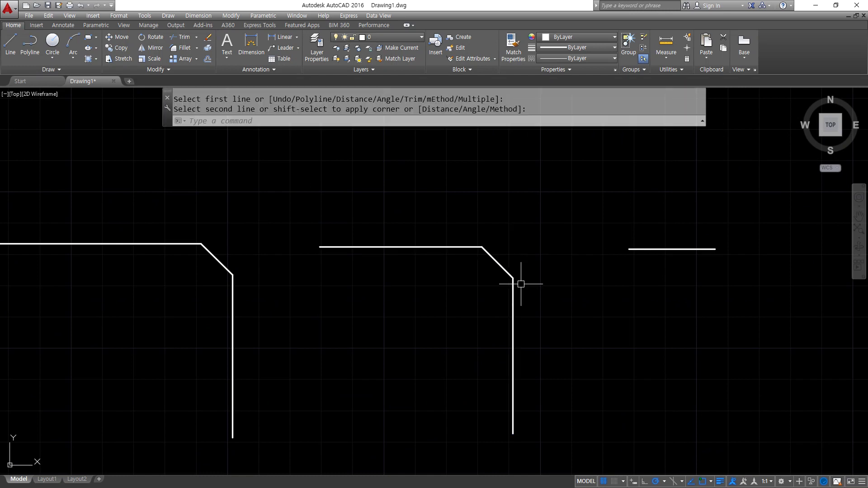
Chamfer the separated horizontal and vertical lines with the same length 10 and angle 45
{"action": "middle_click_drag", "start_coordinate": [519, 284], "coordinate": [258, 291]}
{"action": "key", "text": "Return"}
{"action": "left_click", "coordinate": [383, 259]}
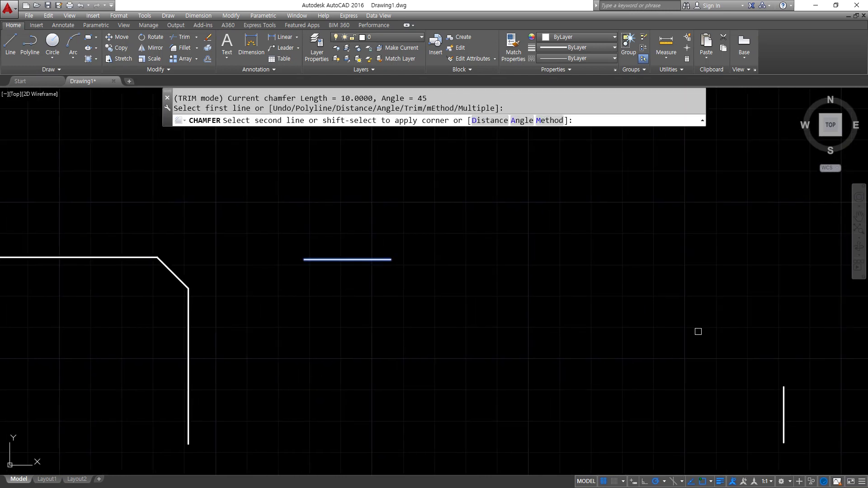
{"action": "left_click", "coordinate": [783, 404]}
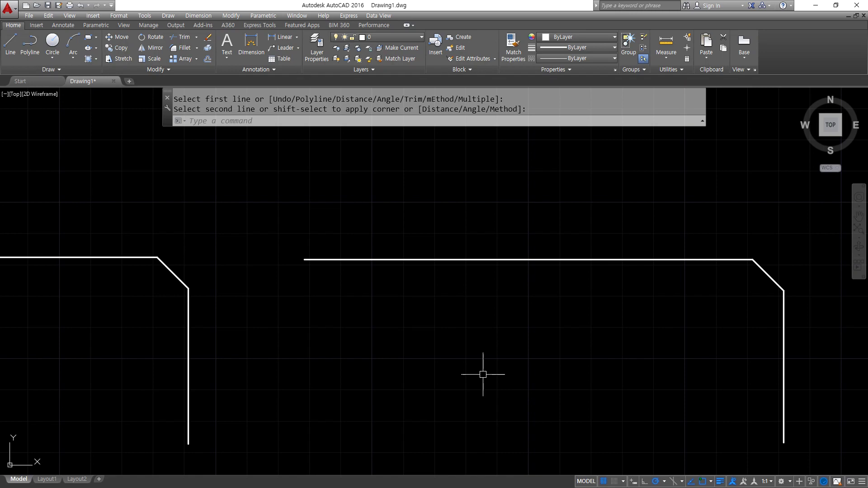
{"action": "scroll", "coordinate": [457, 359], "scroll_direction": "down", "scroll_amount": 6}
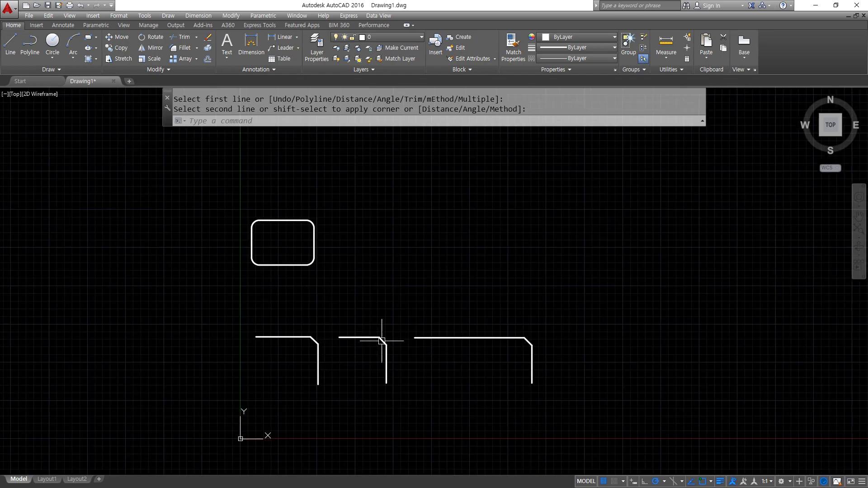
{"action": "scroll", "coordinate": [285, 285], "scroll_direction": "up", "scroll_amount": 2}
{"action": "type", "text": "rec"}
{"action": "key", "text": "Return"}
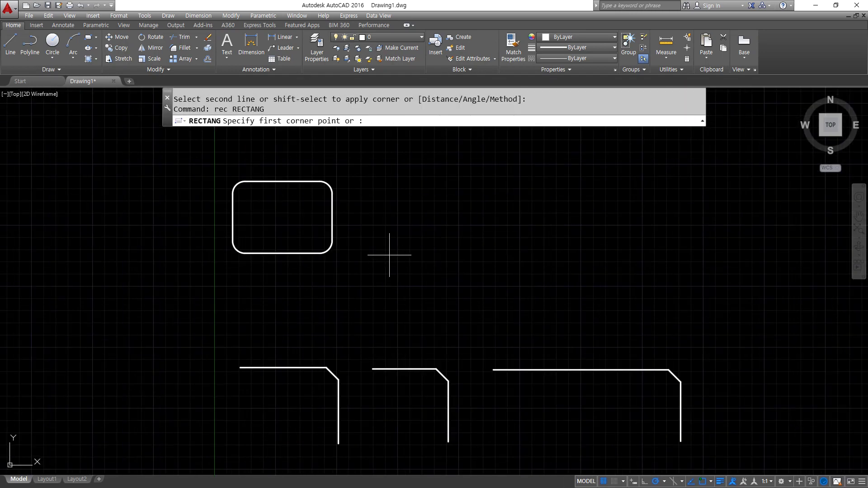
{"action": "type", "text": "r"}
{"action": "key", "text": "Return"}
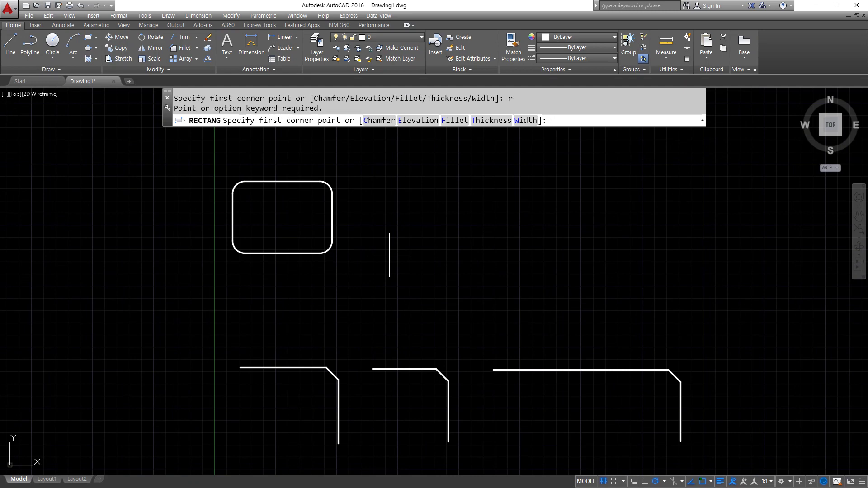
{"action": "type", "text": "0"}
{"action": "key", "text": "Return"}
{"action": "key", "text": "Escape"}
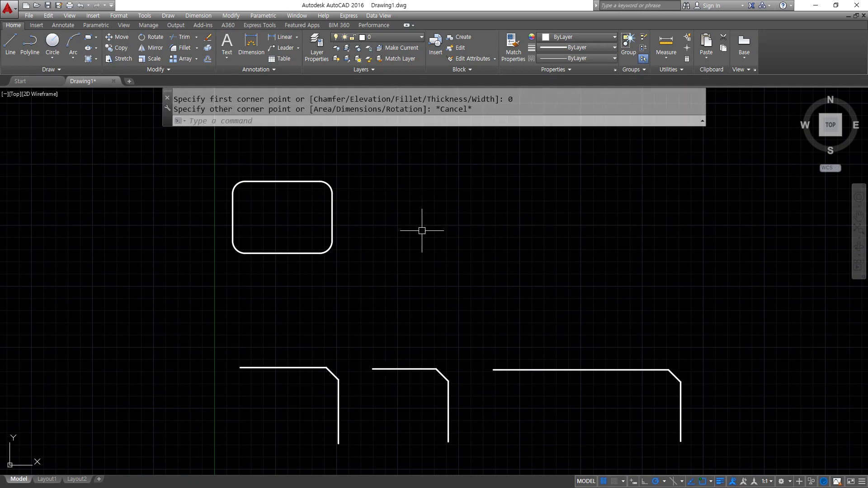
{"action": "type", "text": "re"}
{"action": "key", "text": "Return"}
{"action": "key", "text": "Escape"}
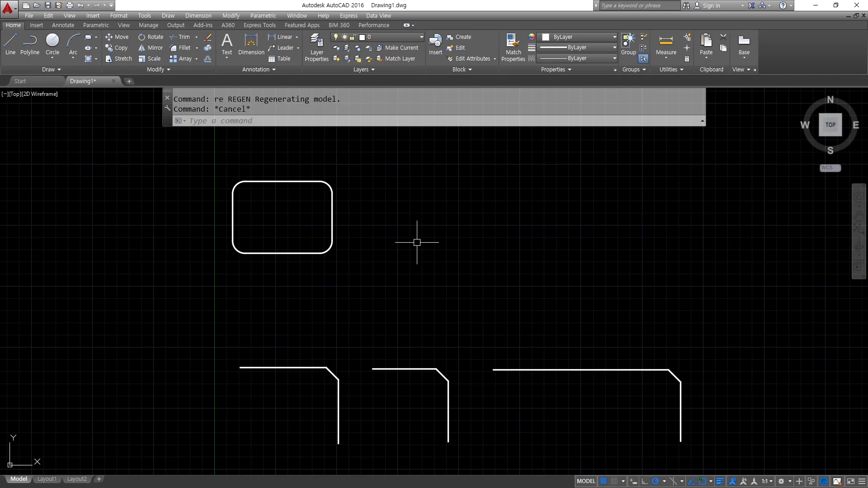
Draw a sharp-cornered rectangle to the right of the rounded one, slightly wider and about the same height
{"action": "type", "text": "rec"}
{"action": "key", "text": "Return"}
{"action": "left_click", "coordinate": [399, 259]}
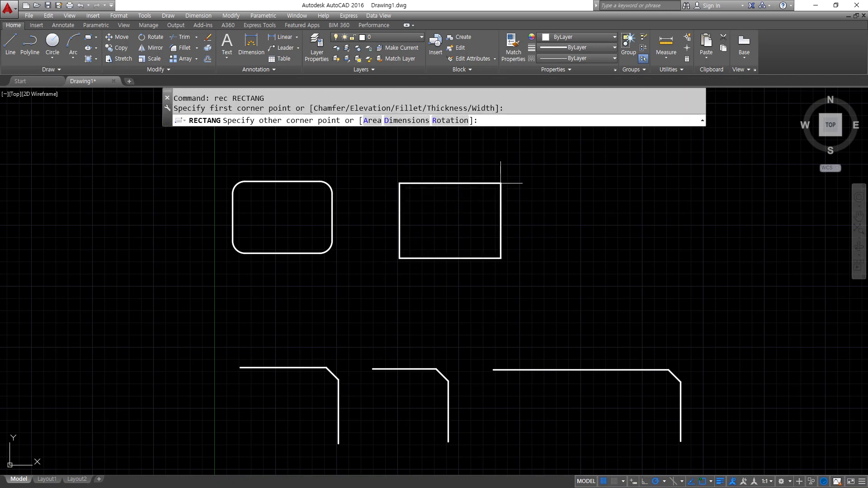
{"action": "left_click", "coordinate": [519, 183]}
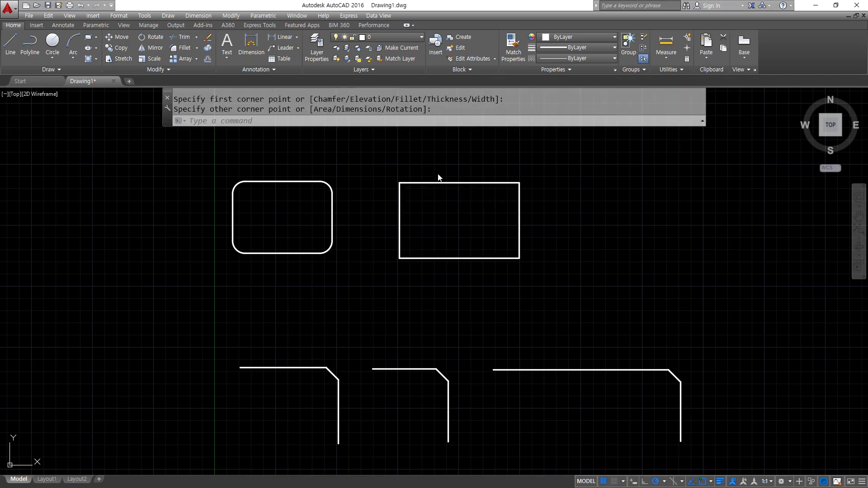
Copy the sharp-cornered rectangle horizontally to its right, at a distance of about 135 units
{"action": "middle_click_drag", "start_coordinate": [470, 211], "coordinate": [246, 228]}
{"action": "type", "text": "cp"}
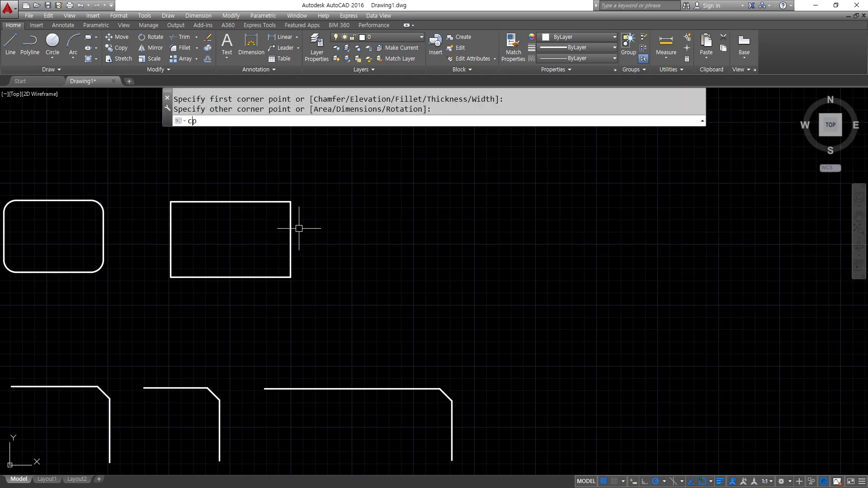
{"action": "key", "text": "Return"}
{"action": "left_click", "coordinate": [307, 184]}
{"action": "left_click", "coordinate": [238, 243]}
{"action": "key", "text": "Return"}
{"action": "left_click", "coordinate": [214, 242]}
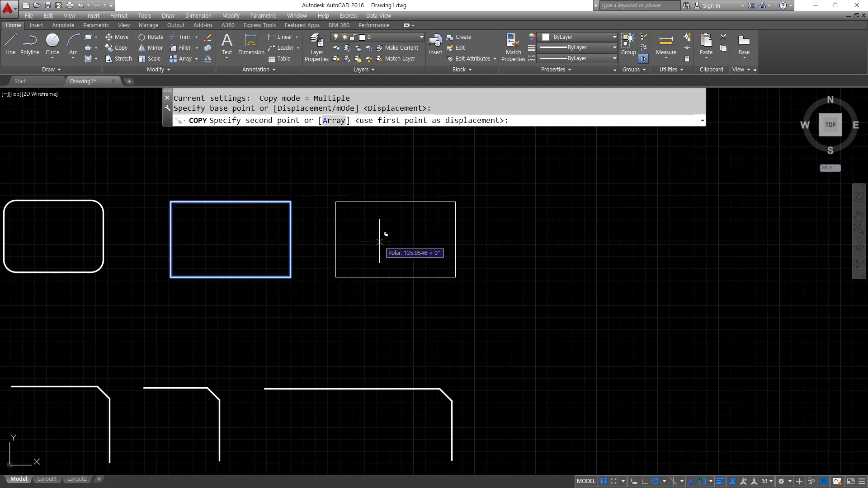
{"action": "left_click", "coordinate": [379, 242]}
{"action": "scroll", "coordinate": [290, 204], "scroll_direction": "up", "scroll_amount": 2}
{"action": "key", "text": "Return"}
Chamfer all four corners of the original sharp-cornered rectangle at once using the Polyline option, with length 10 and angle 45
{"action": "scroll", "coordinate": [207, 228], "scroll_direction": "up", "scroll_amount": 1}
{"action": "scroll", "coordinate": [136, 225], "scroll_direction": "down", "scroll_amount": 1}
{"action": "middle_click_drag", "start_coordinate": [136, 225], "coordinate": [184, 219]}
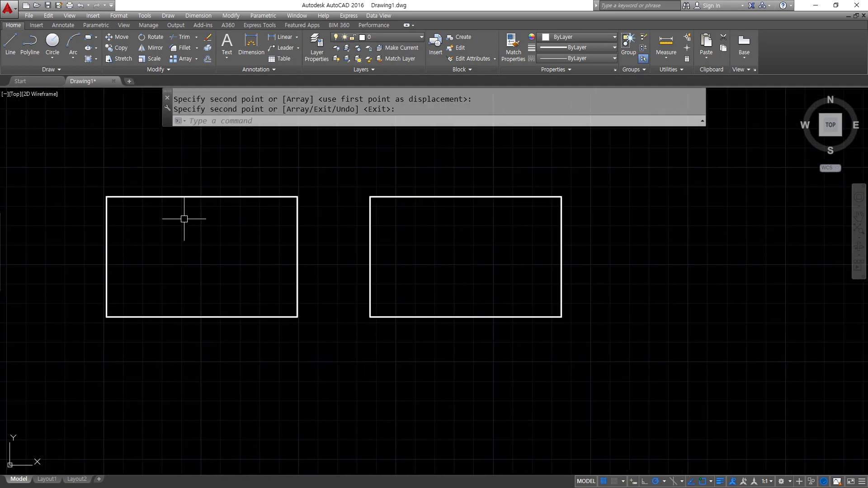
{"action": "type", "text": "cha"}
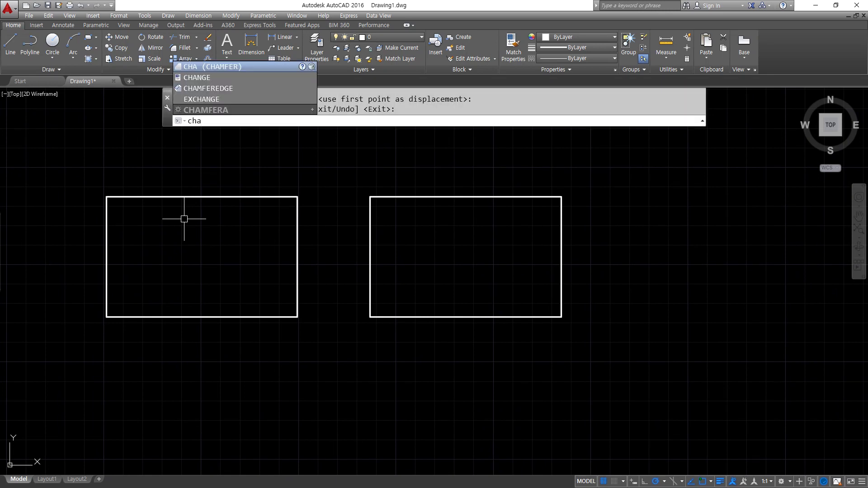
{"action": "key", "text": "Return"}
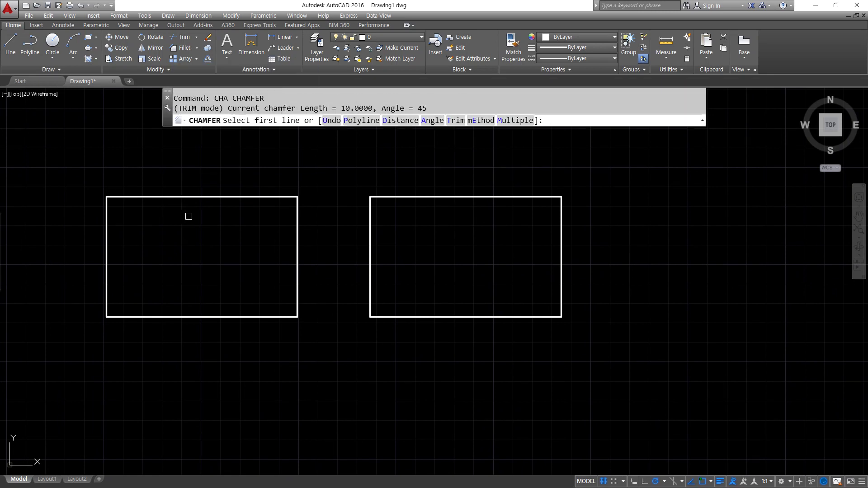
{"action": "left_click", "coordinate": [356, 120]}
{"action": "left_click", "coordinate": [261, 197]}
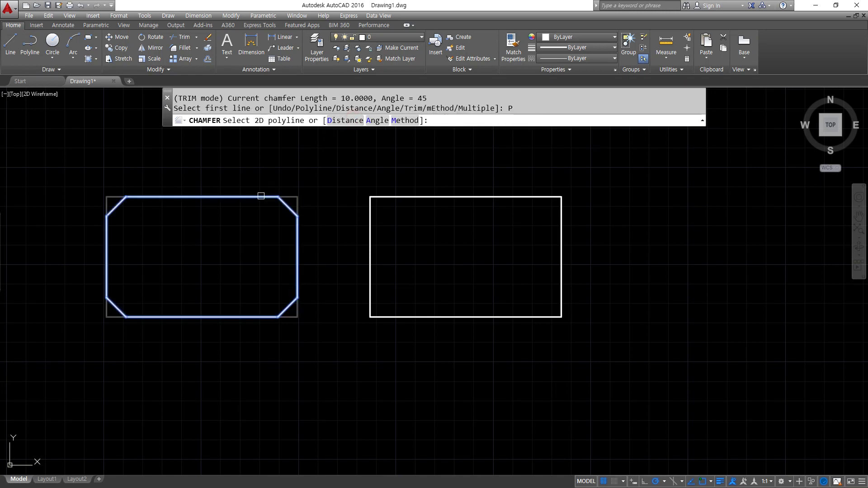
{"action": "left_click", "coordinate": [260, 197]}
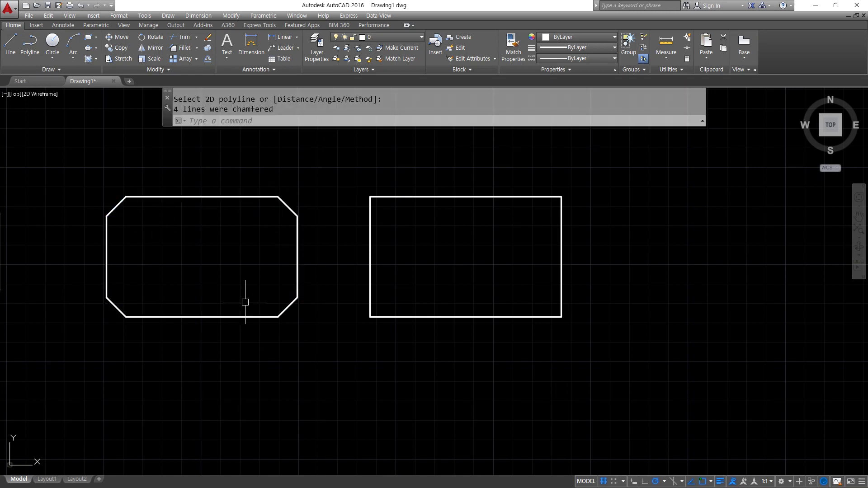
Erase the unchamfered rectangle copy to the right of the chamfered one
{"action": "left_click", "coordinate": [508, 239]}
{"action": "left_click", "coordinate": [470, 170]}
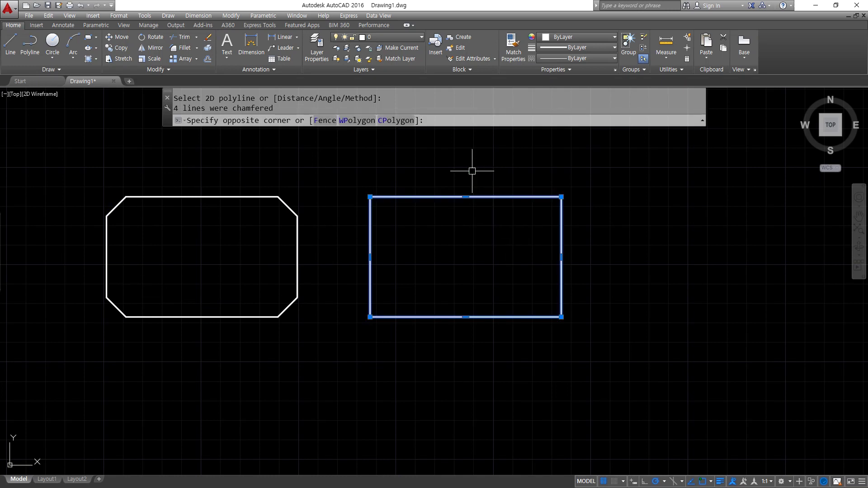
{"action": "key", "text": "Delete"}
{"action": "type", "text": "e"}
{"action": "key", "text": "Return"}
Draw a rectangle right of the chamfered one using the Rectangle command's Chamfer option, with both chamfer distances set to 10
{"action": "type", "text": "rec"}
{"action": "key", "text": "Return"}
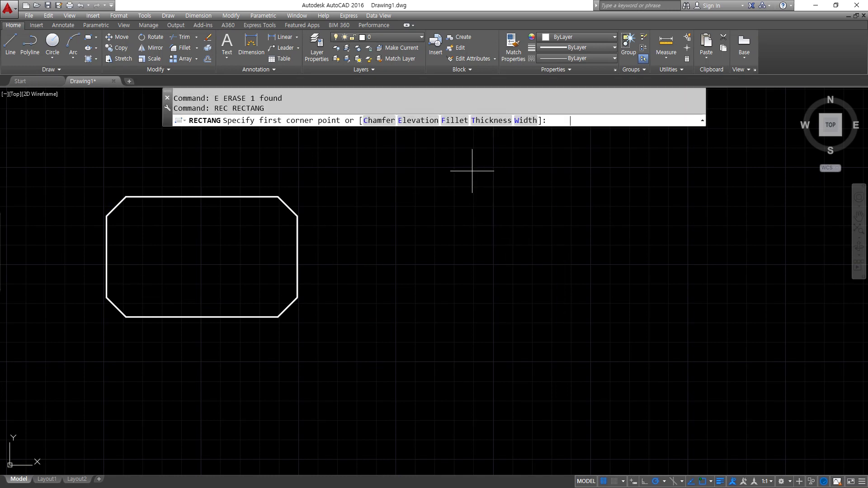
{"action": "left_click", "coordinate": [385, 121]}
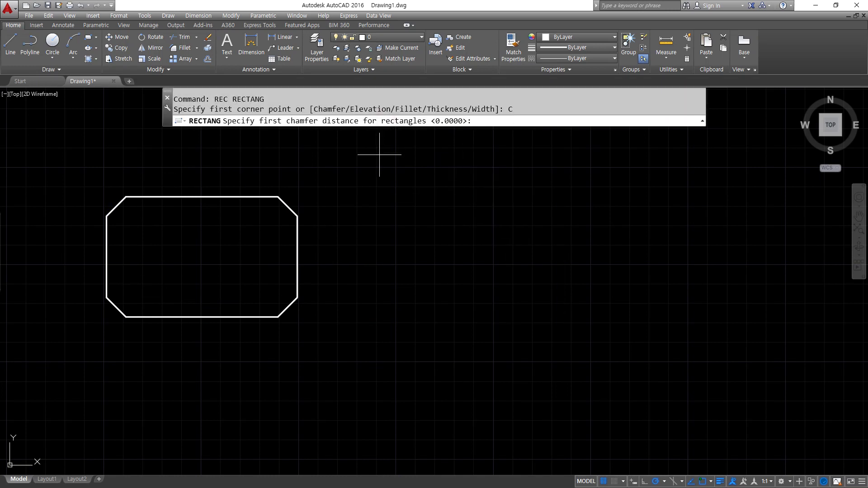
{"action": "key", "text": "Return"}
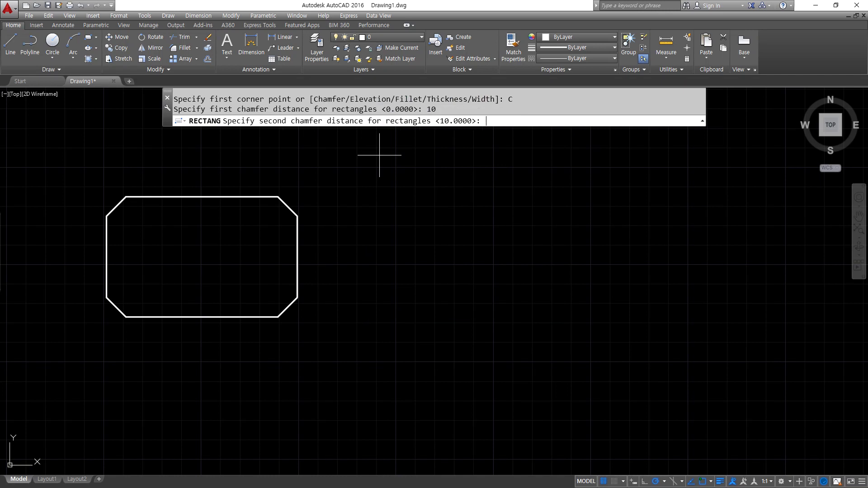
{"action": "type", "text": "10"}
{"action": "key", "text": "Return"}
{"action": "left_click", "coordinate": [366, 200]}
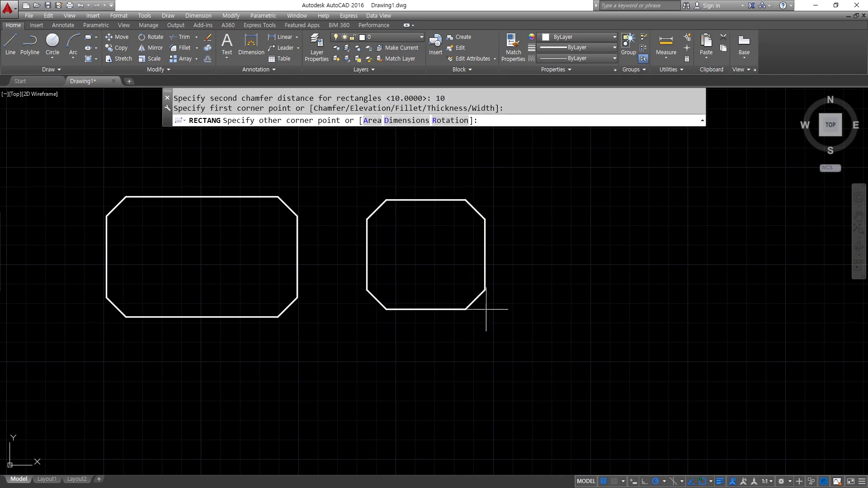
{"action": "left_click", "coordinate": [528, 315]}
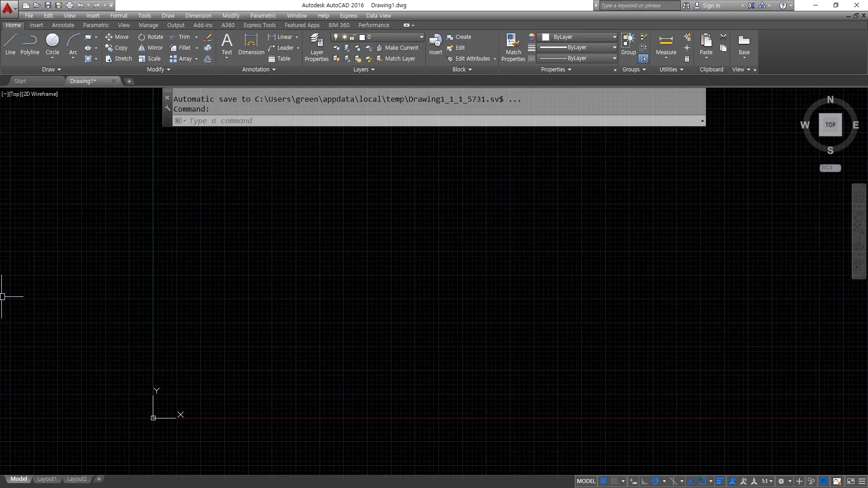
Switch to the Notepad lecture notes and add "(정 다각형)" directly after "POLygon" in the command list
{"action": "key", "text": "alt+Tab"}
{"action": "scroll", "coordinate": [167, 334], "scroll_direction": "down", "scroll_amount": 1}
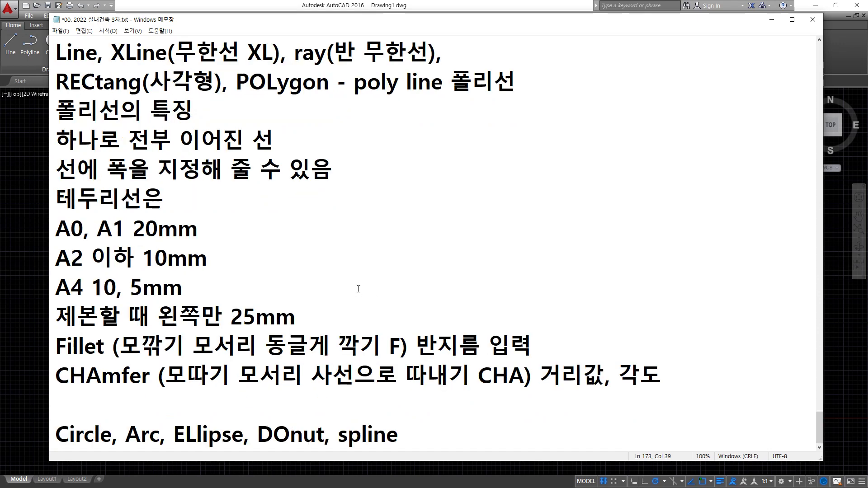
{"action": "scroll", "coordinate": [358, 289], "scroll_direction": "up", "scroll_amount": 2}
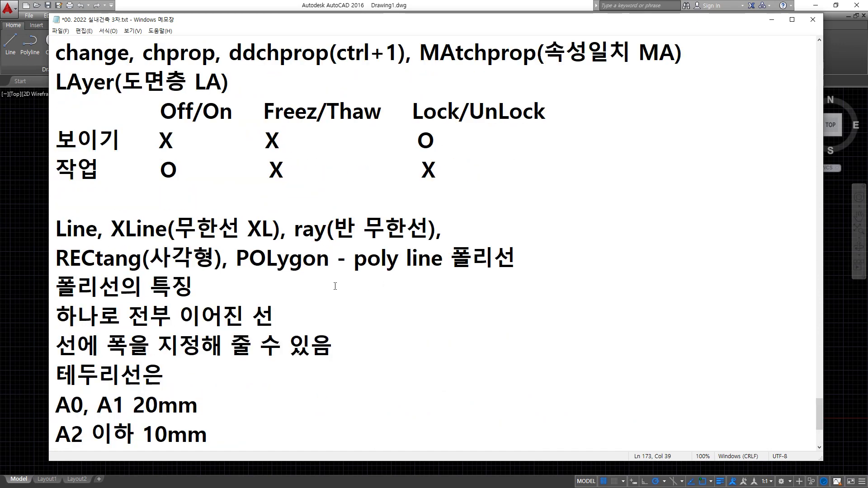
{"action": "left_click_drag", "start_coordinate": [239, 275], "coordinate": [360, 276]}
{"action": "left_click", "coordinate": [337, 263]}
{"action": "key", "text": "Left"}
{"action": "type", "text": "(wj"}
{"action": "type", "text": "정 다각형)"}
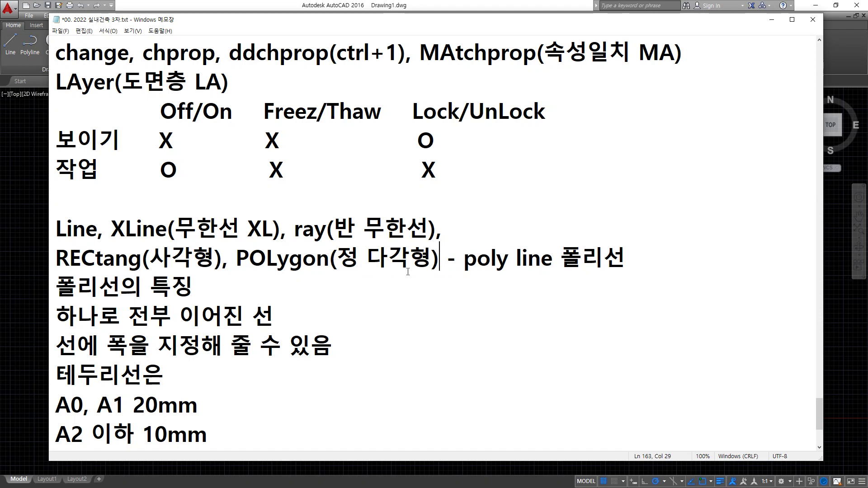
Return to AutoCAD and draw a circle of radius 50 above and to the right of the origin
{"action": "left_click", "coordinate": [33, 227]}
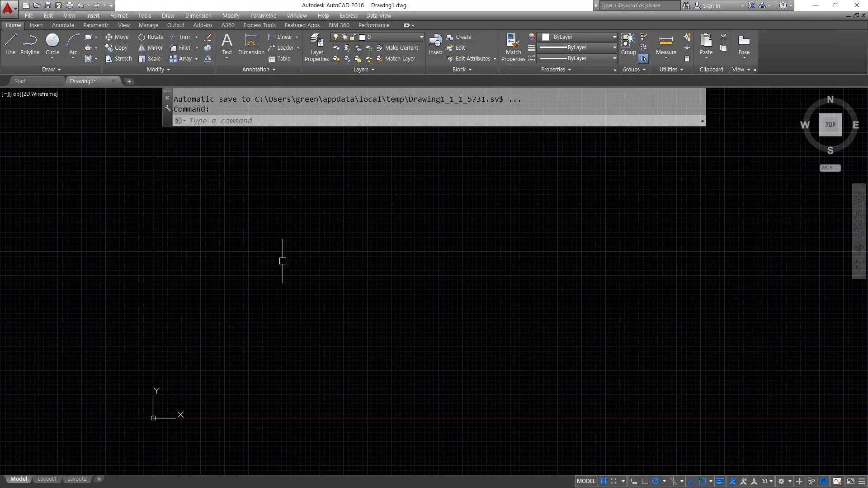
{"action": "type", "text": "c"}
{"action": "key", "text": "Return"}
{"action": "left_click", "coordinate": [265, 272]}
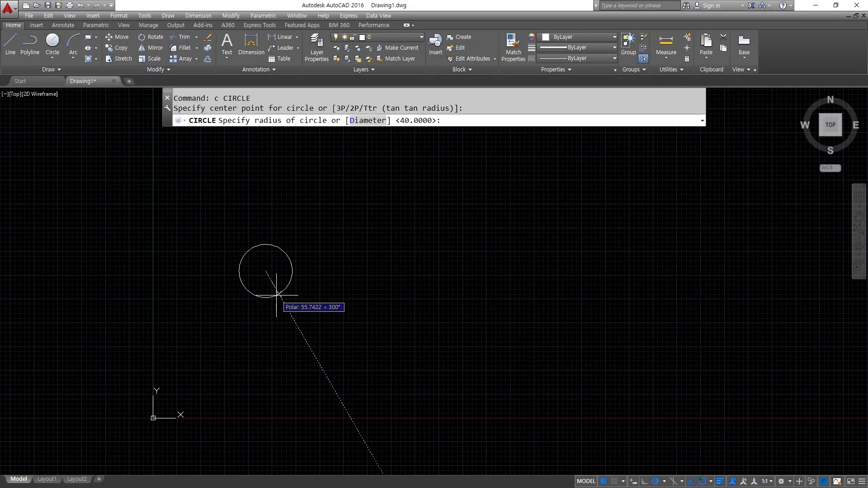
{"action": "type", "text": "50"}
{"action": "key", "text": "Return"}
Draw a second circle to the right of the first one, keeping the same radius of 50
{"action": "scroll", "coordinate": [306, 272], "scroll_direction": "up", "scroll_amount": 2}
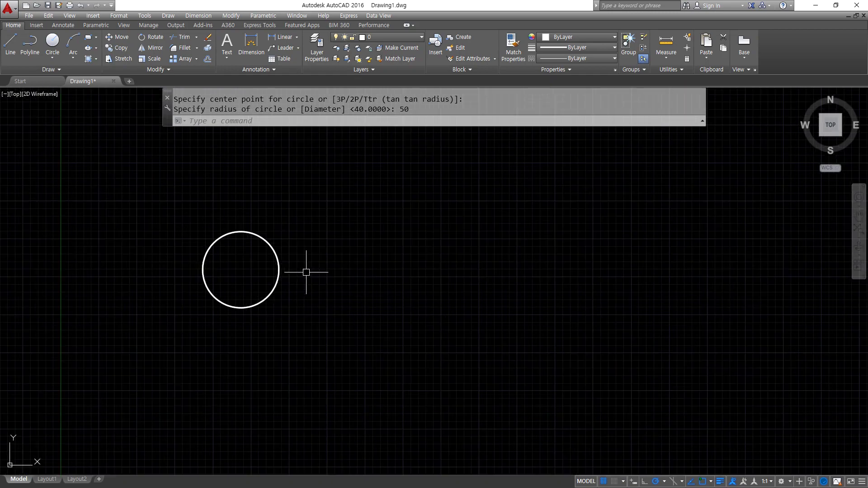
{"action": "scroll", "coordinate": [307, 273], "scroll_direction": "up", "scroll_amount": 2}
{"action": "key", "text": "Return"}
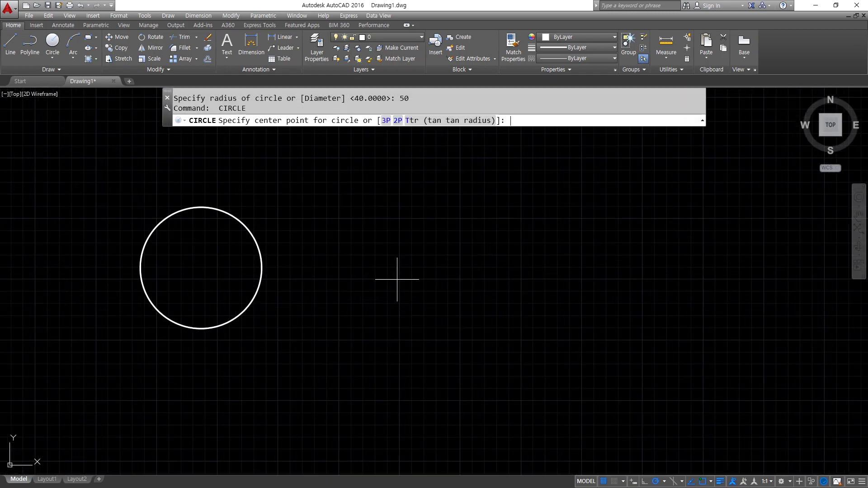
{"action": "left_click", "coordinate": [397, 279]}
{"action": "key", "text": "Return"}
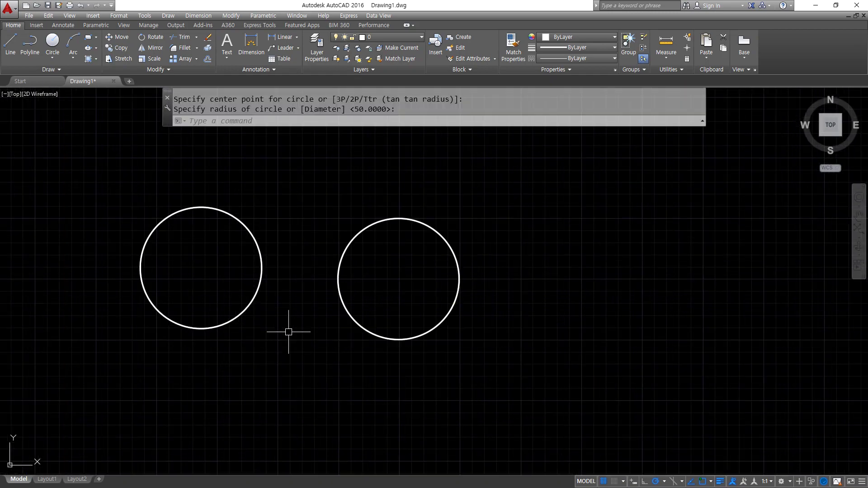
Erase the left circle and redraw it level with the right circle, using the same radius of 50
{"action": "left_click_drag", "start_coordinate": [289, 332], "coordinate": [203, 304]}
{"action": "type", "text": "e"}
{"action": "key", "text": "Return"}
{"action": "type", "text": "c"}
{"action": "key", "text": "Return"}
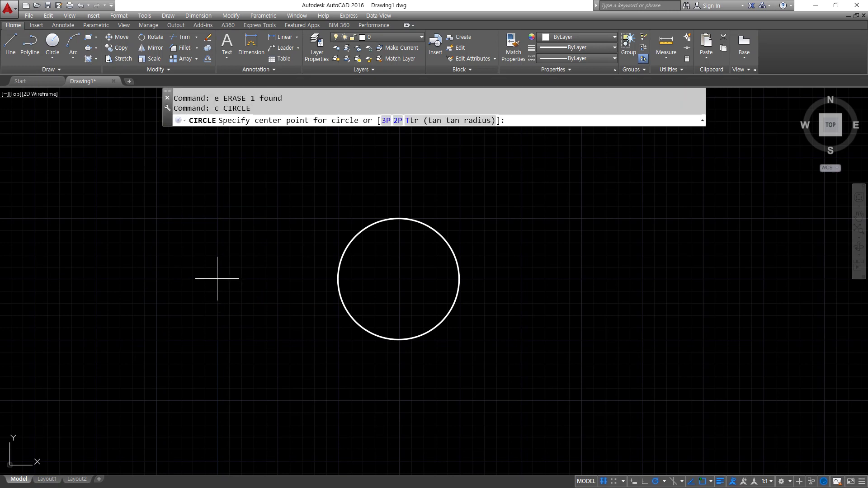
{"action": "left_click", "coordinate": [217, 279]}
{"action": "key", "text": "Return"}
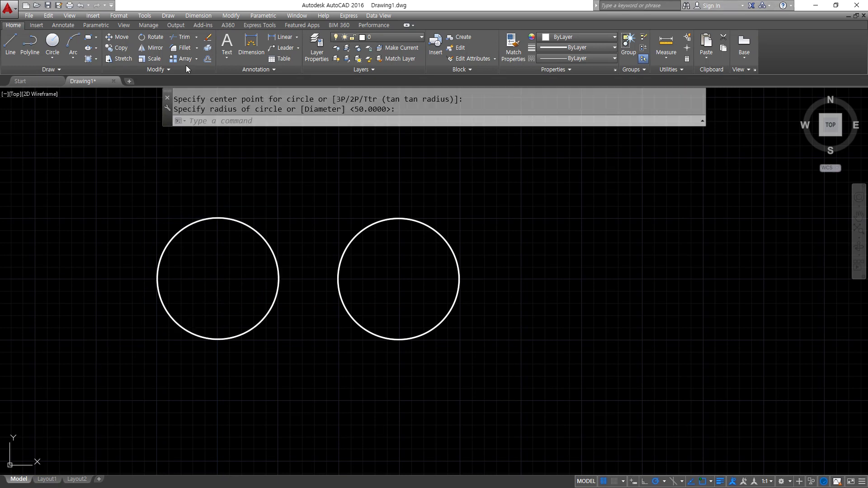
Start a polygon with 6 sides, enable the Center object snap and place the polygon's centre at the left circle's centre
{"action": "left_click", "coordinate": [97, 37]}
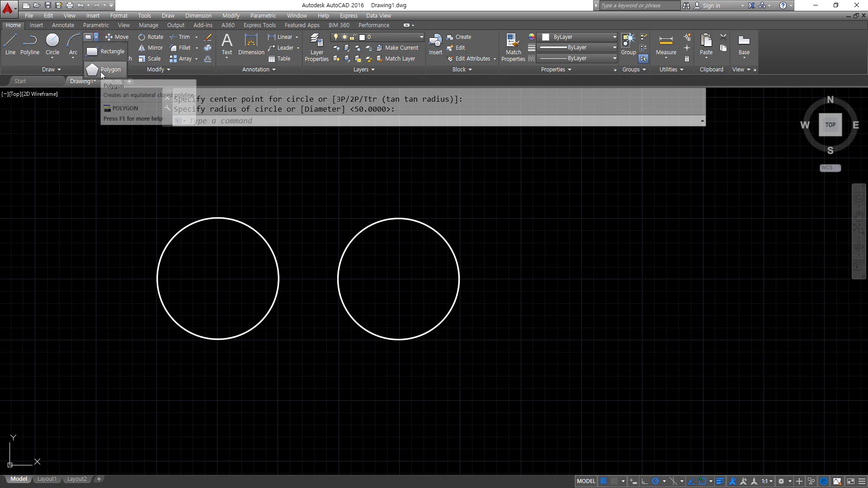
{"action": "left_click", "coordinate": [100, 71]}
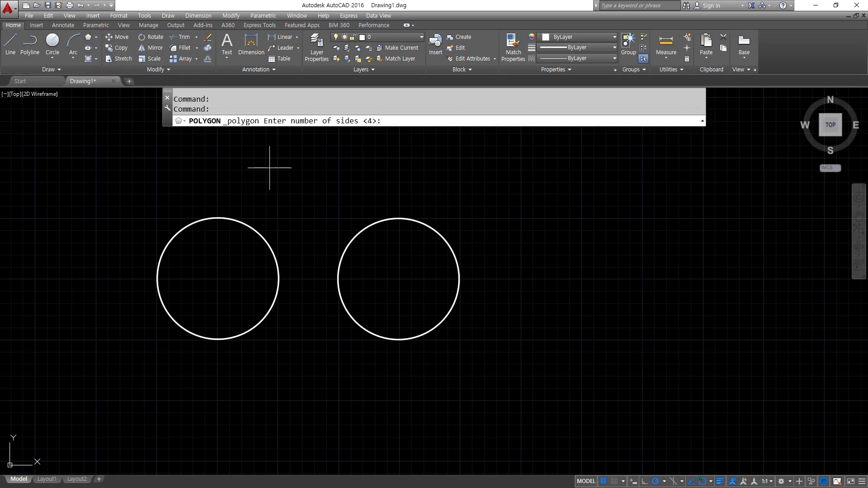
{"action": "key", "text": "super+plus"}
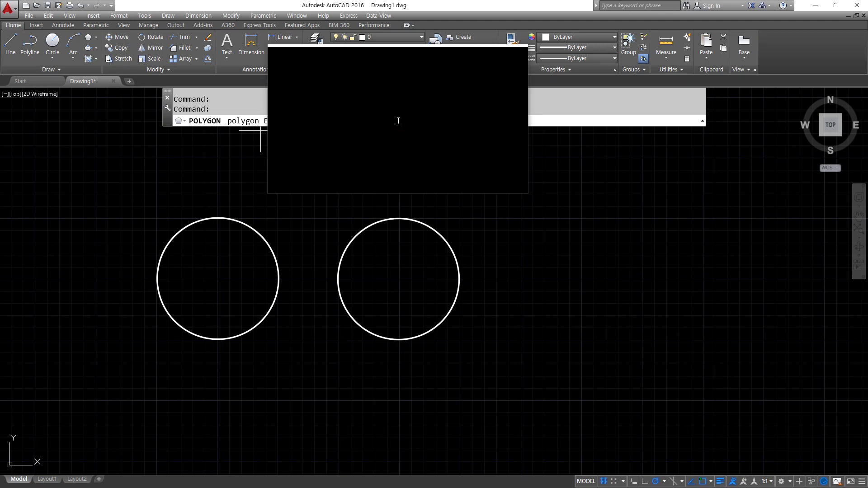
{"action": "key", "text": "Return"}
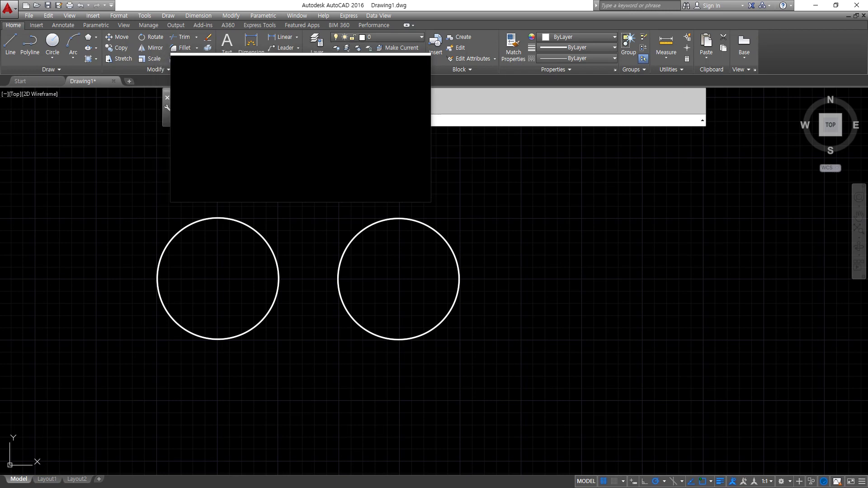
{"action": "key", "text": "super+Escape"}
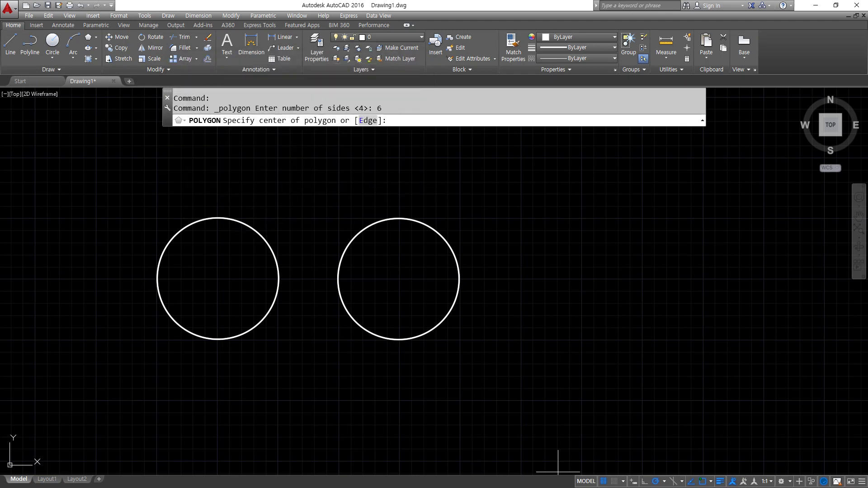
{"action": "left_click", "coordinate": [711, 482]}
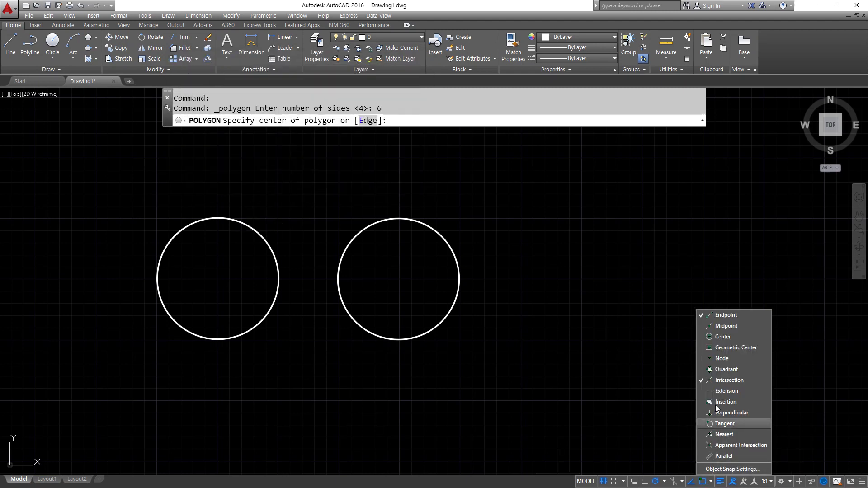
{"action": "left_click", "coordinate": [725, 336]}
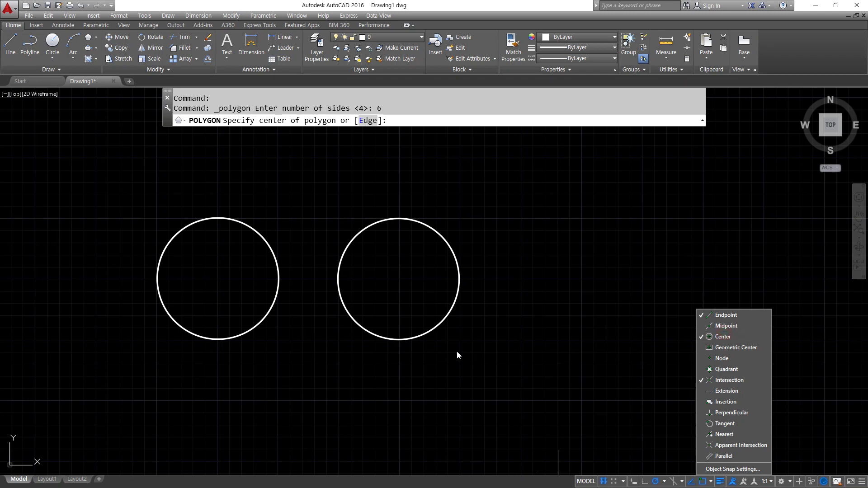
{"action": "left_click", "coordinate": [278, 254]}
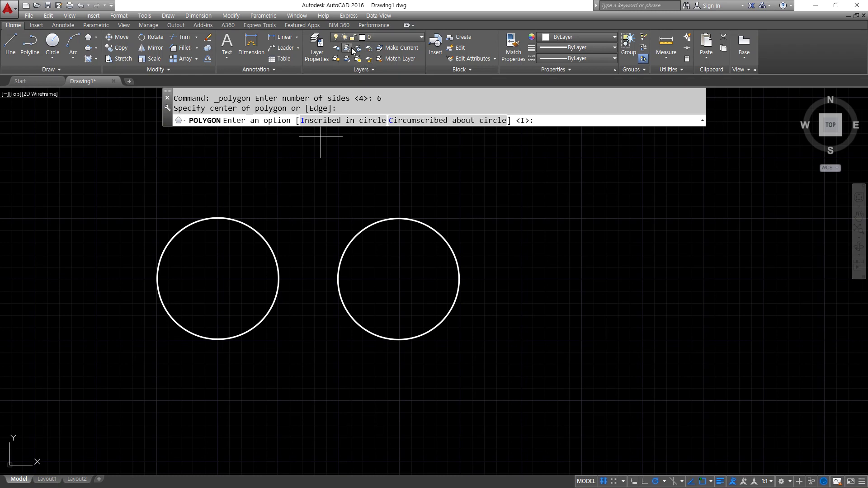
Finish the hexagon with the Inscribed in circle option and a radius of 50
{"action": "key", "text": "super+plus"}
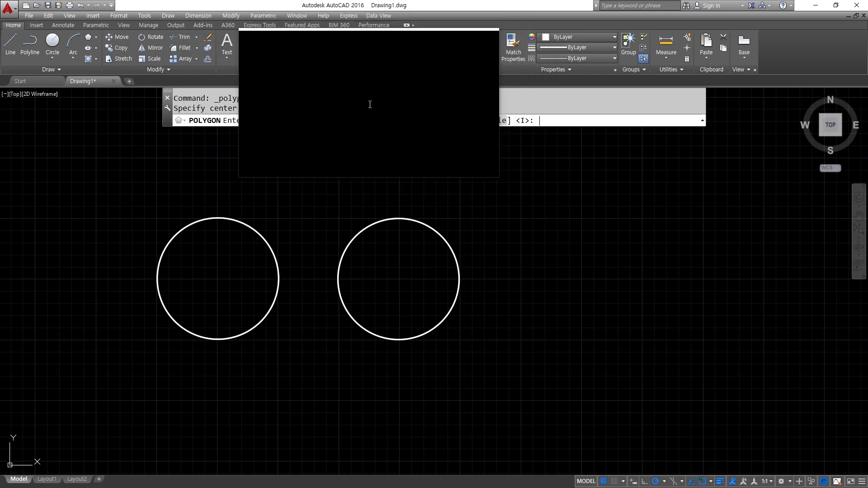
{"action": "left_click", "coordinate": [366, 120]}
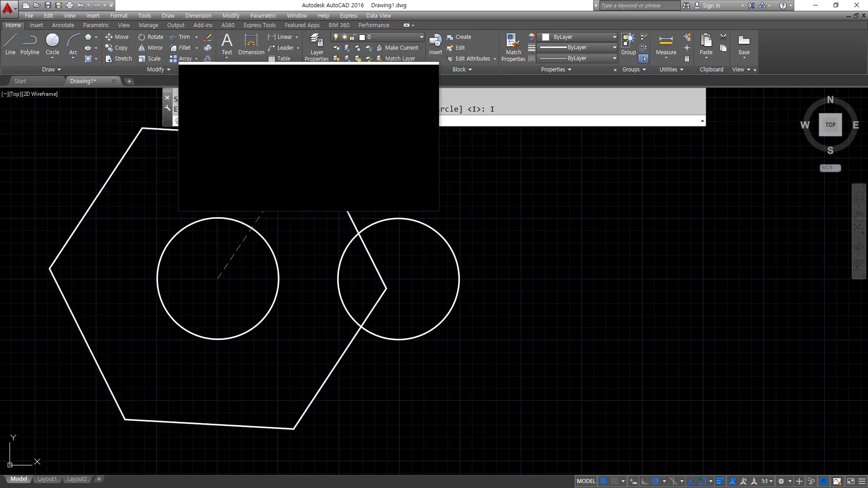
{"action": "key", "text": "Return"}
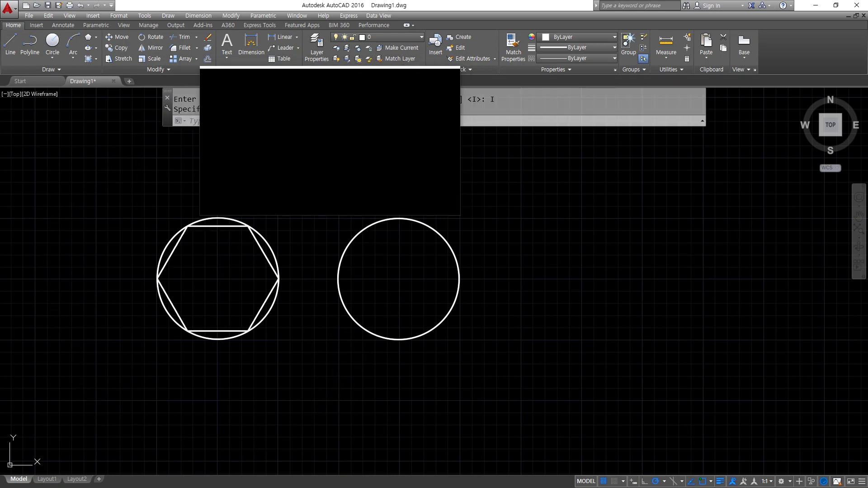
{"action": "scroll", "coordinate": [268, 320], "scroll_direction": "up", "scroll_amount": 2}
{"action": "scroll", "coordinate": [268, 320], "scroll_direction": "up", "scroll_amount": 2}
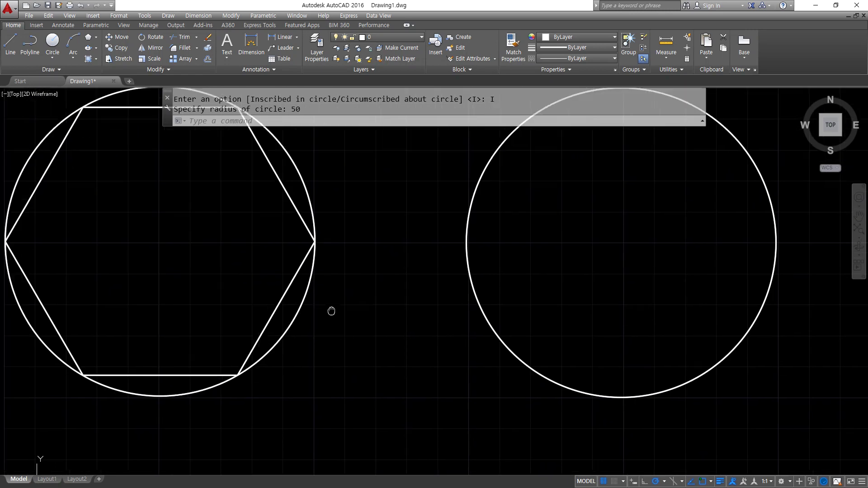
Draw a 6-sided polygon centred on the right circle with the Circumscribed about circle option and a radius of 50
{"action": "middle_click_drag", "start_coordinate": [332, 310], "coordinate": [362, 333]}
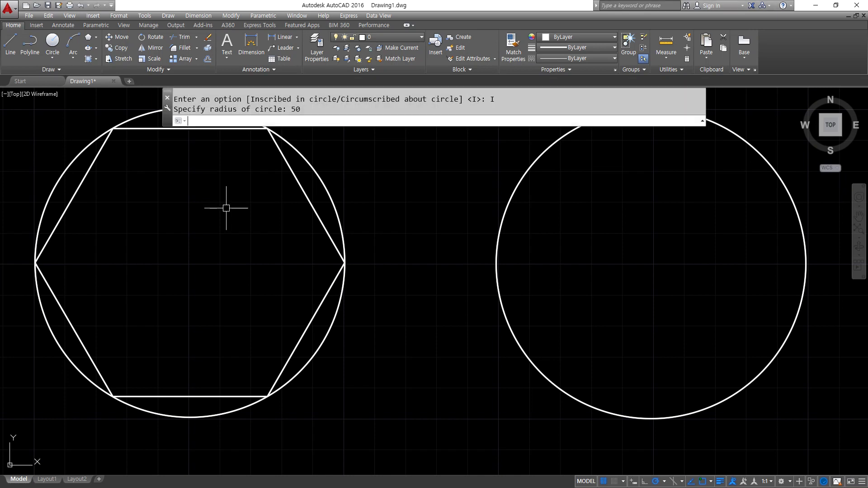
{"action": "type", "text": "pol"}
{"action": "key", "text": "Return"}
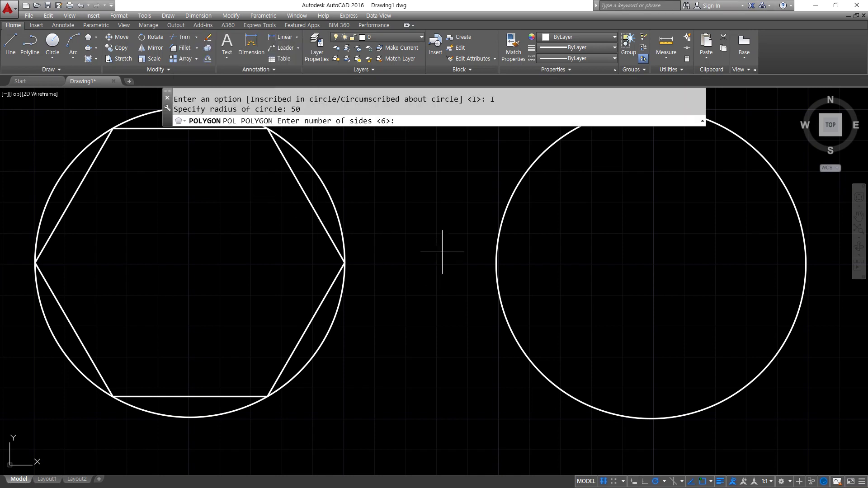
{"action": "middle_click_drag", "start_coordinate": [558, 252], "coordinate": [434, 281]}
{"action": "key", "text": "Return"}
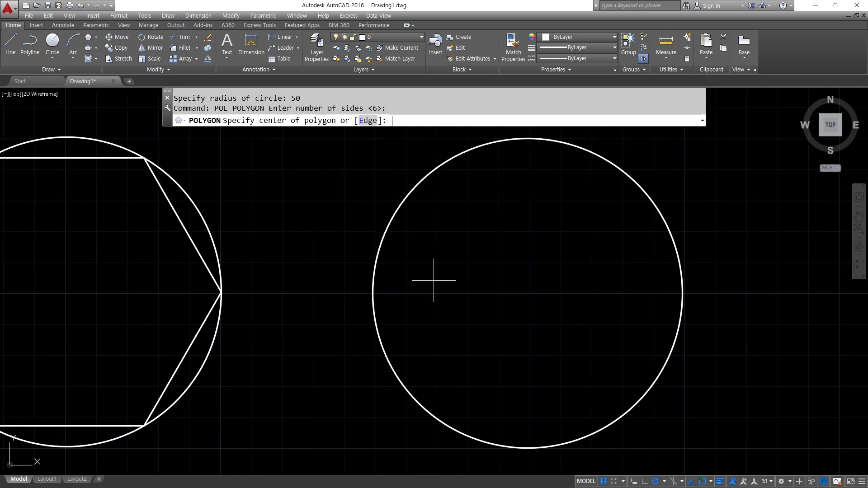
{"action": "left_click", "coordinate": [429, 181]}
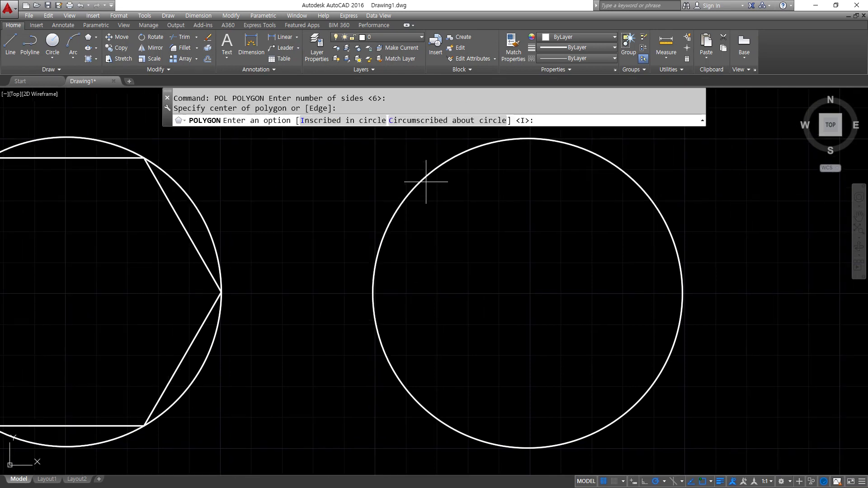
{"action": "left_click", "coordinate": [435, 122]}
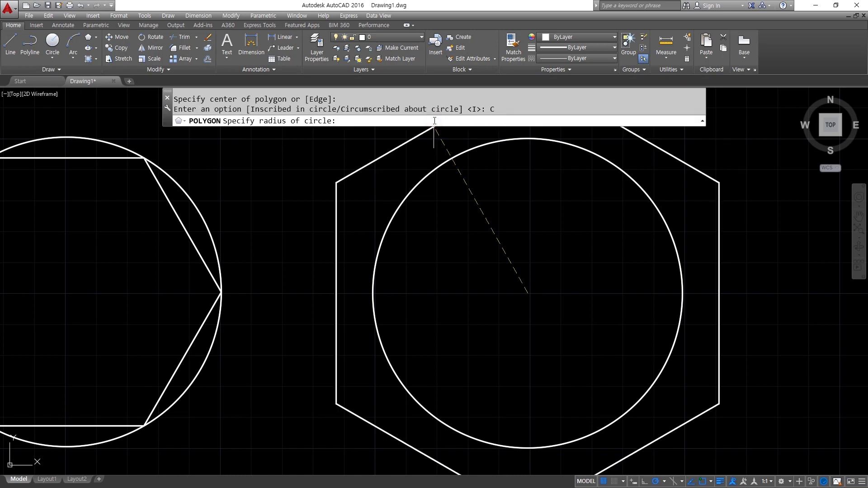
{"action": "type", "text": "50"}
{"action": "key", "text": "Return"}
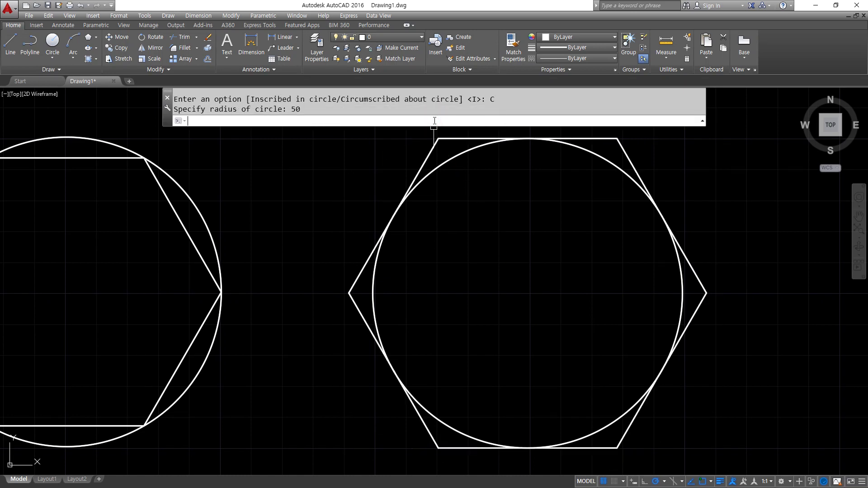
Draw a hexagon by the Edge option in the empty area right of the circles, with a horizontal bottom edge of 50
{"action": "scroll", "coordinate": [434, 310], "scroll_direction": "down", "scroll_amount": 2}
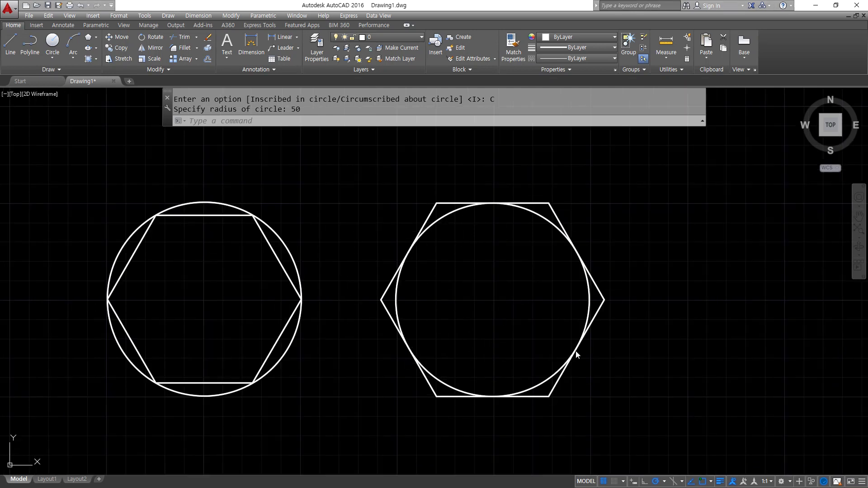
{"action": "middle_click_drag", "start_coordinate": [657, 351], "coordinate": [411, 315]}
{"action": "type", "text": "pol"}
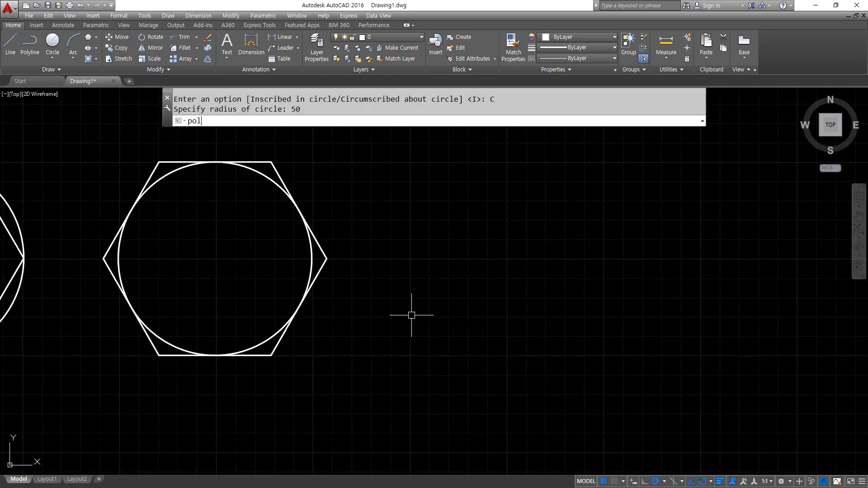
{"action": "key", "text": "Return"}
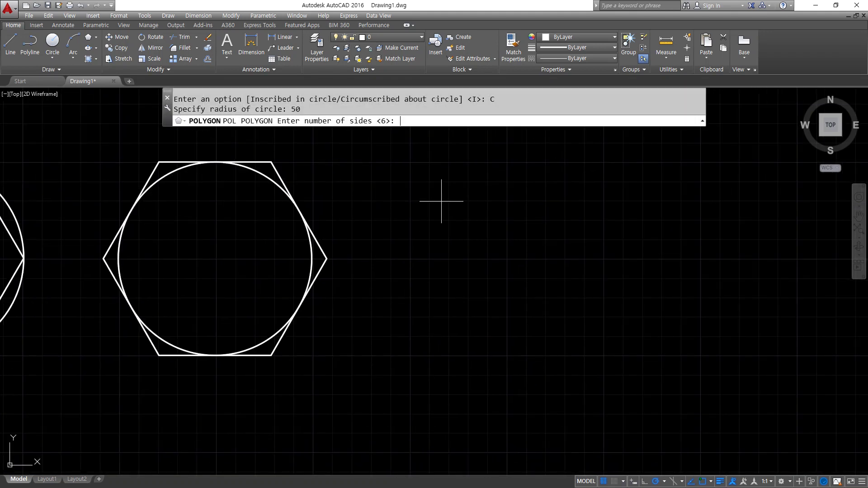
{"action": "key", "text": "Return"}
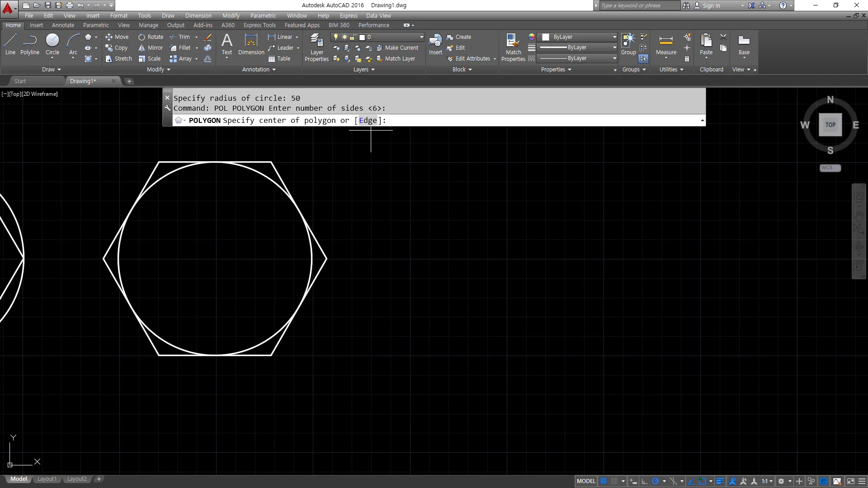
{"action": "key", "text": "super+plus"}
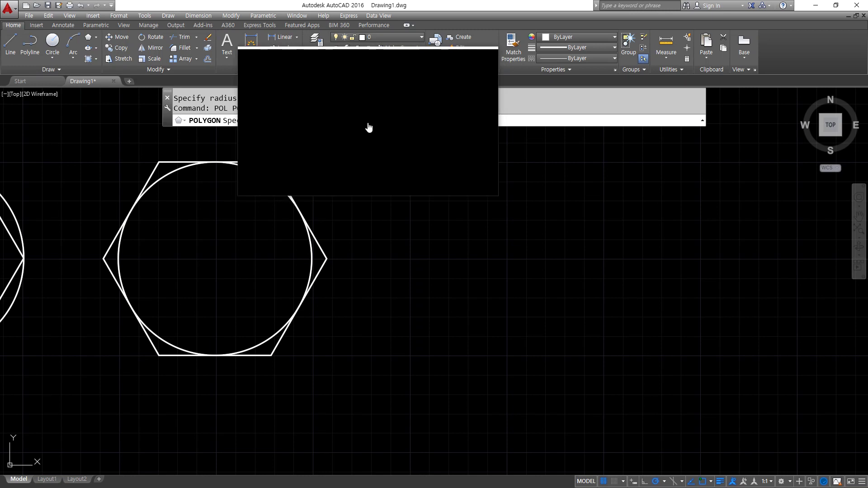
{"action": "type", "text": "E"}
{"action": "key", "text": "Return"}
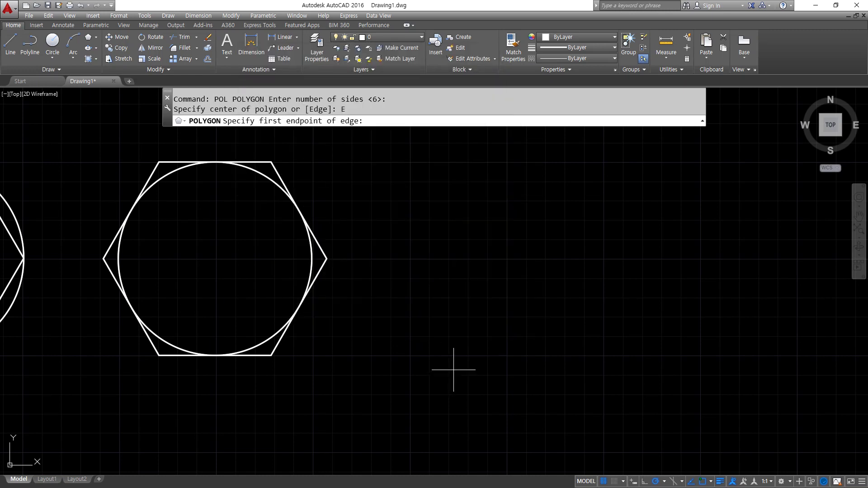
{"action": "left_click", "coordinate": [507, 355]}
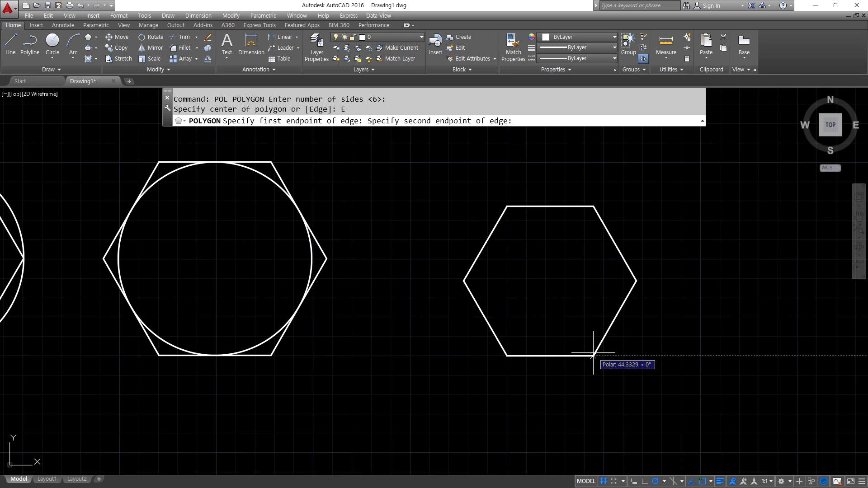
{"action": "type", "text": "50"}
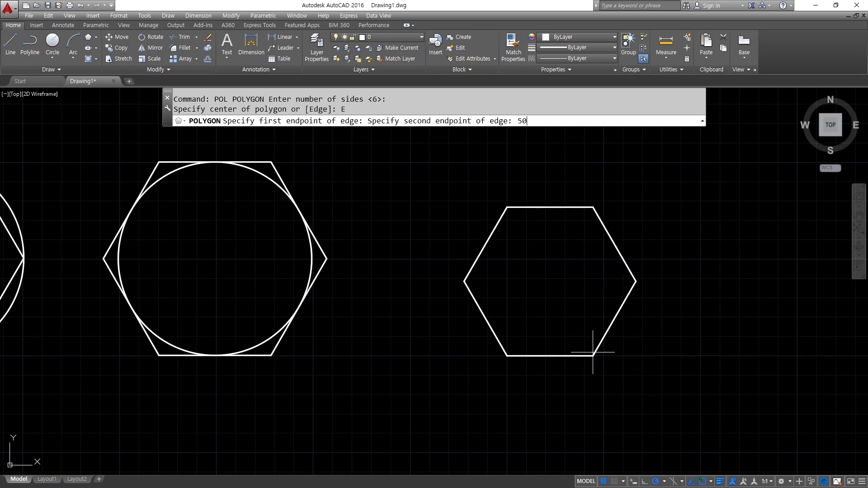
{"action": "key", "text": "Return"}
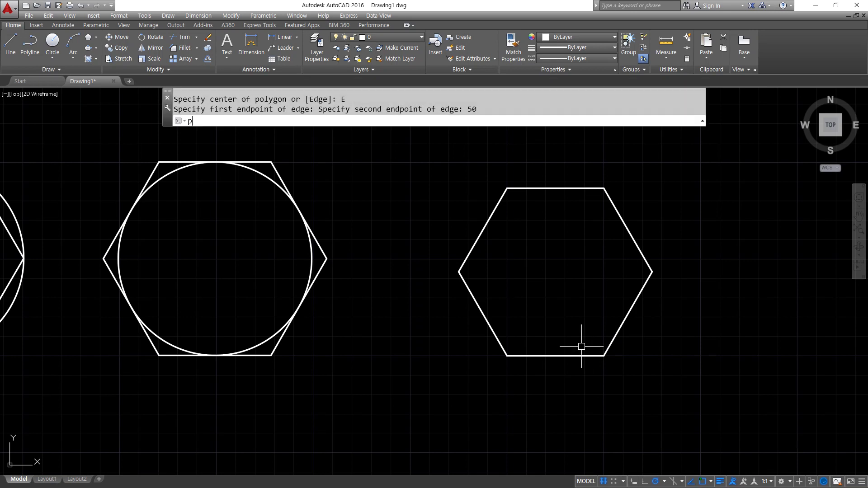
Draw a 3-sided polygon by the Edge option, using the two endpoints of the rightmost hexagon's bottom edge
{"action": "type", "text": "pol"}
{"action": "key", "text": "Return"}
{"action": "type", "text": "3"}
{"action": "key", "text": "Return"}
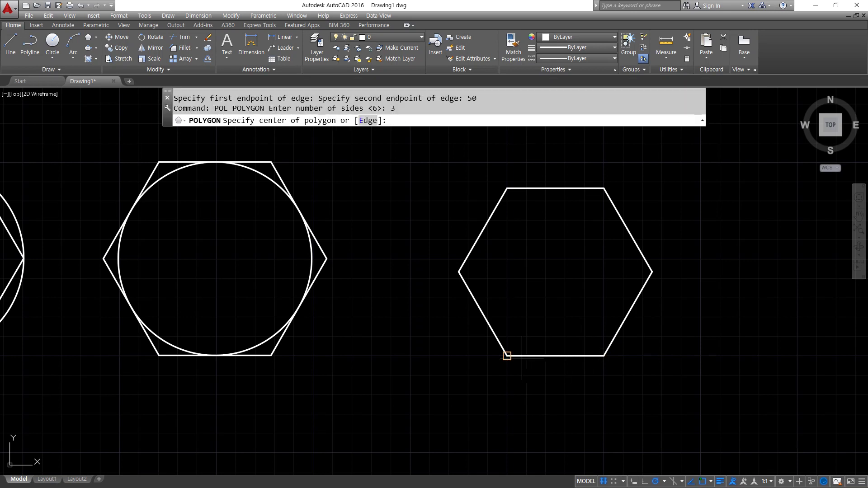
{"action": "type", "text": "e"}
{"action": "key", "text": "Return"}
{"action": "left_click", "coordinate": [507, 356]}
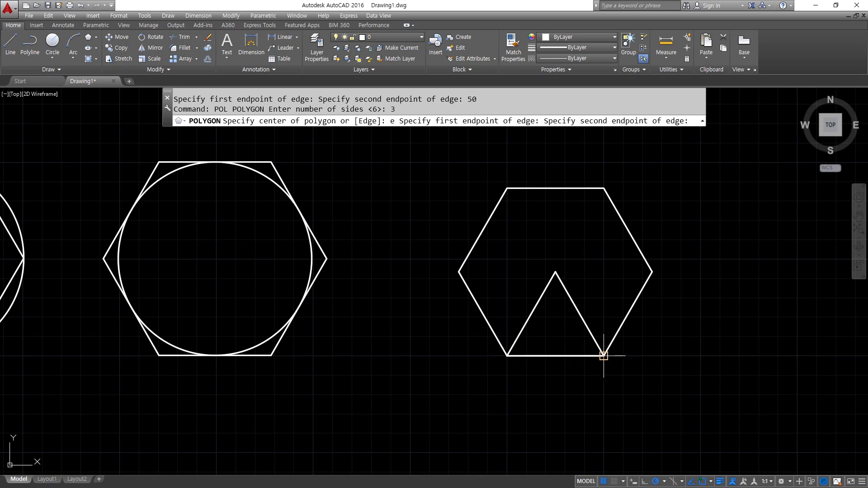
{"action": "left_click", "coordinate": [605, 356]}
Draw a 4-sided polygon by the Edge option on the same bottom edge, from its left to its right endpoint
{"action": "key", "text": "Return"}
{"action": "type", "text": "4"}
{"action": "key", "text": "Return"}
{"action": "type", "text": "e"}
{"action": "key", "text": "Return"}
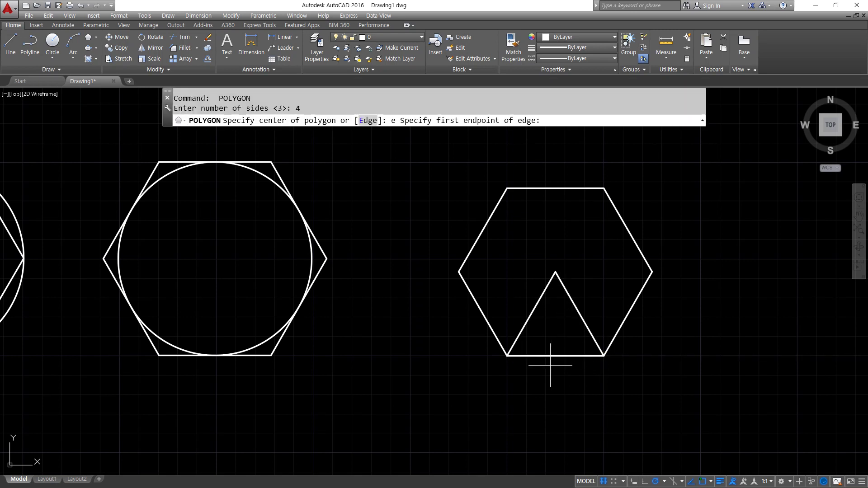
{"action": "left_click", "coordinate": [507, 356]}
{"action": "left_click", "coordinate": [604, 356]}
Draw a 5-sided polygon by the Edge option on the shared bottom edge of the triangle and square
{"action": "key", "text": "Return"}
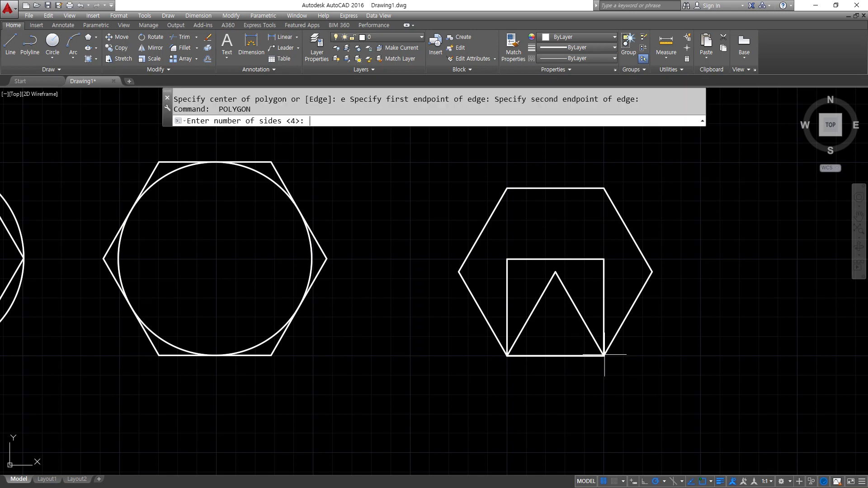
{"action": "type", "text": "5"}
{"action": "key", "text": "Return"}
{"action": "type", "text": "e"}
{"action": "key", "text": "Return"}
{"action": "left_click", "coordinate": [507, 356]}
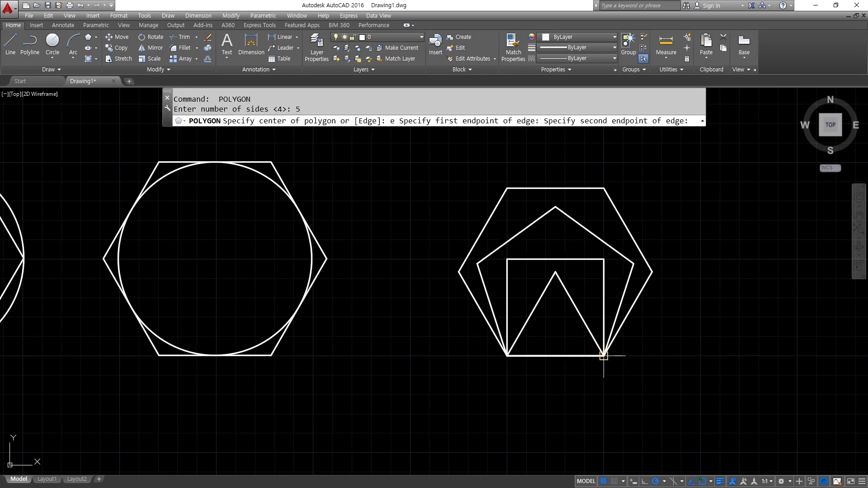
{"action": "left_click", "coordinate": [604, 356]}
Draw a 7-sided polygon by the Edge option, picking both endpoints of the shared bottom edge
{"action": "key", "text": "Return"}
{"action": "type", "text": "7"}
{"action": "key", "text": "Return"}
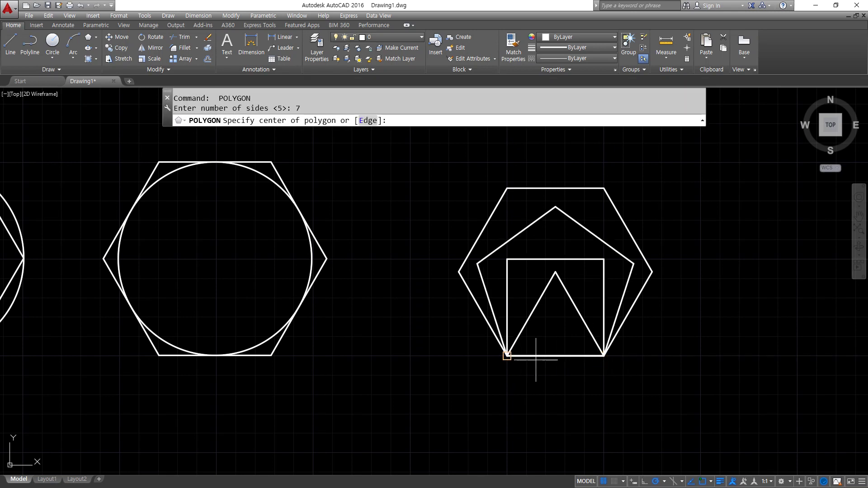
{"action": "type", "text": "e"}
{"action": "key", "text": "Return"}
{"action": "left_click", "coordinate": [507, 356]}
{"action": "left_click", "coordinate": [604, 356]}
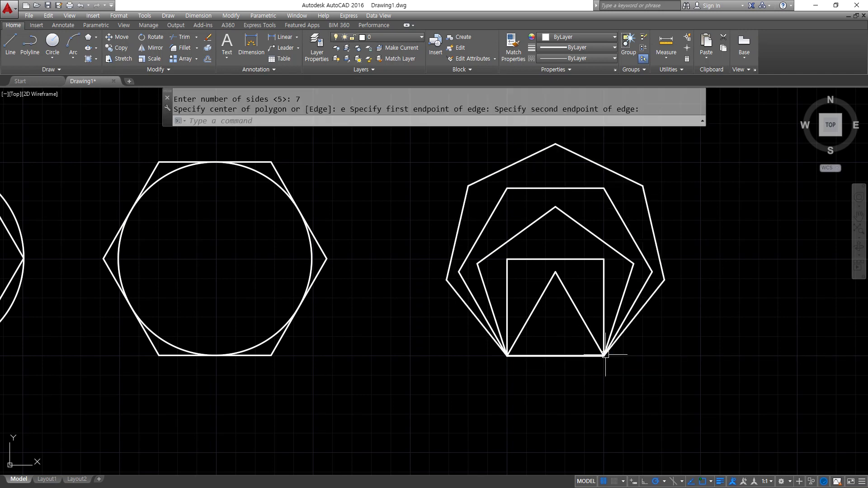
Draw an 8-sided polygon around the heptagon by the Edge option, using the same bottom edge endpoints
{"action": "key", "text": "Return"}
{"action": "type", "text": "8"}
{"action": "type", "text": "e"}
{"action": "key", "text": "Return"}
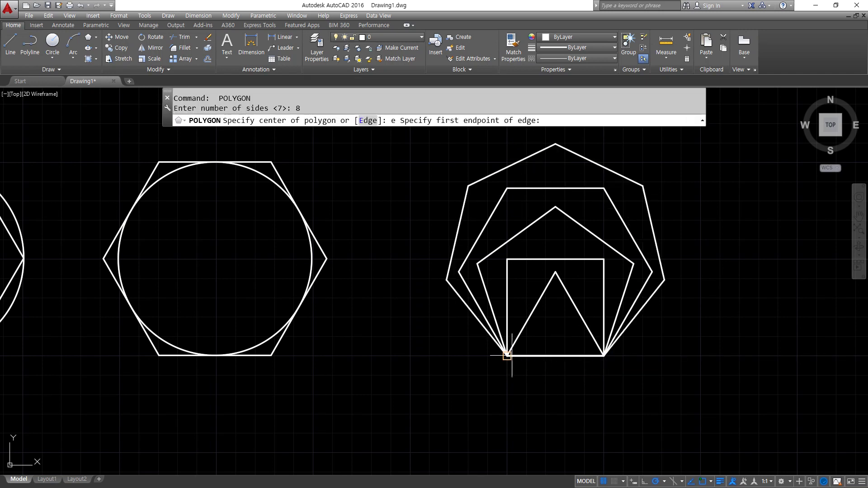
{"action": "left_click", "coordinate": [507, 356]}
{"action": "left_click", "coordinate": [604, 356]}
Draw a 9-sided polygon around the octagon by the Edge option, using the same bottom edge endpoints
{"action": "middle_click_drag", "start_coordinate": [563, 321], "coordinate": [513, 400]}
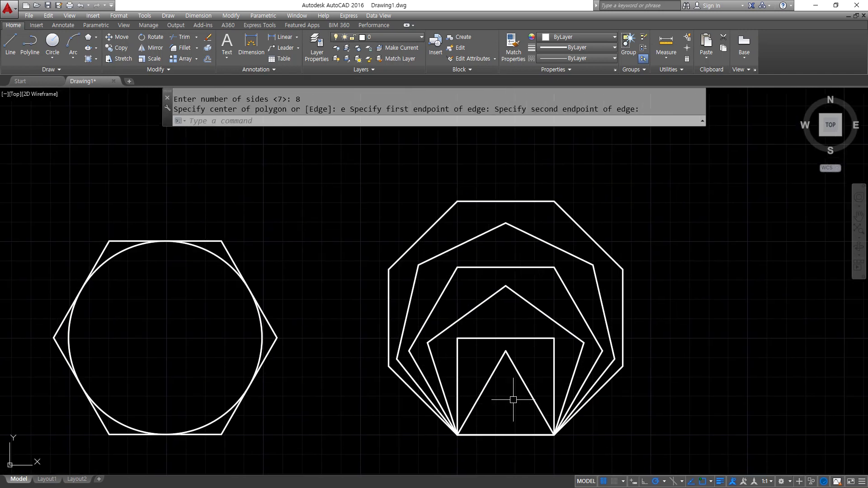
{"action": "key", "text": "Return"}
{"action": "type", "text": "9"}
{"action": "key", "text": "Return"}
{"action": "type", "text": "e"}
{"action": "key", "text": "Return"}
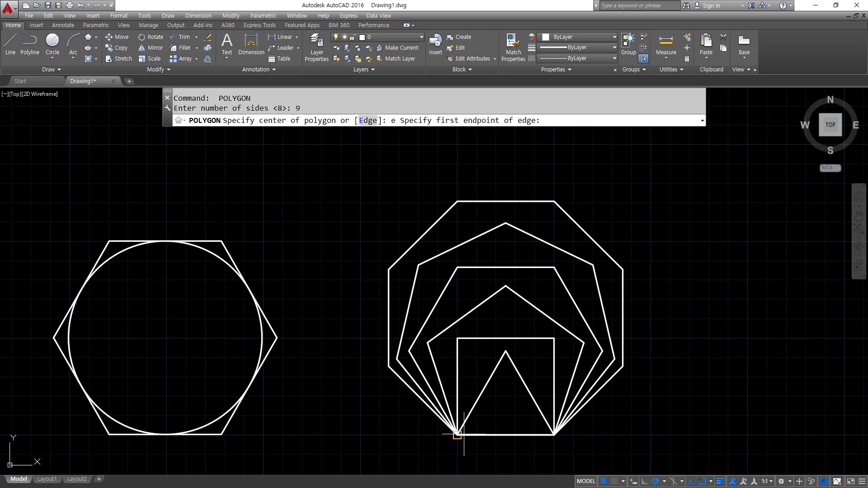
{"action": "left_click", "coordinate": [457, 435]}
{"action": "left_click", "coordinate": [553, 435]}
Draw a 10-sided polygon as the outermost of the nested shapes by the Edge option on the shared bottom edge
{"action": "key", "text": "Return"}
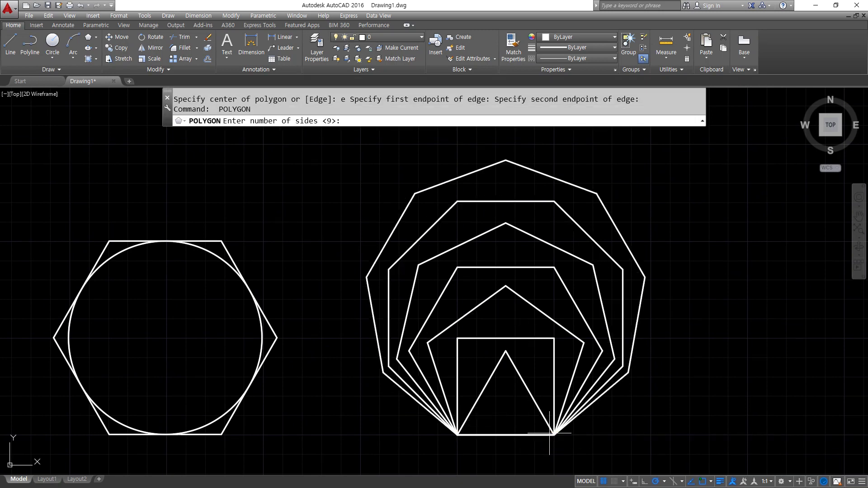
{"action": "type", "text": "10"}
{"action": "key", "text": "Return"}
{"action": "type", "text": "e"}
{"action": "key", "text": "Return"}
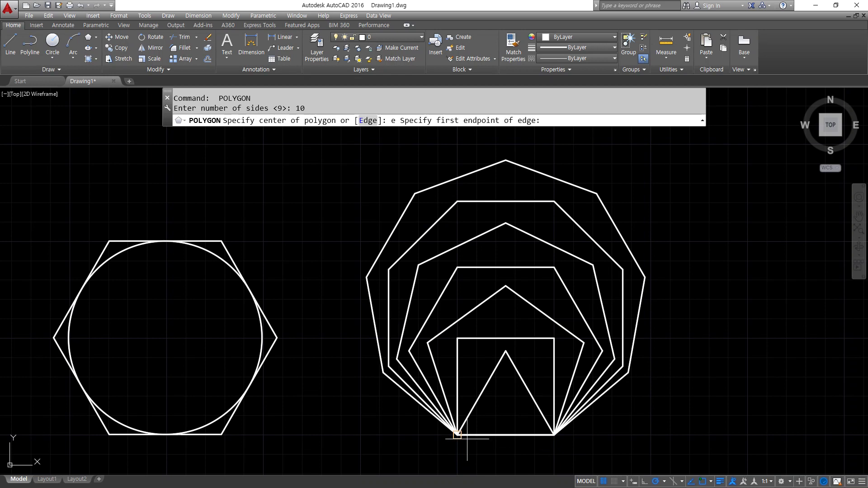
{"action": "left_click", "coordinate": [458, 435]}
{"action": "left_click", "coordinate": [553, 434]}
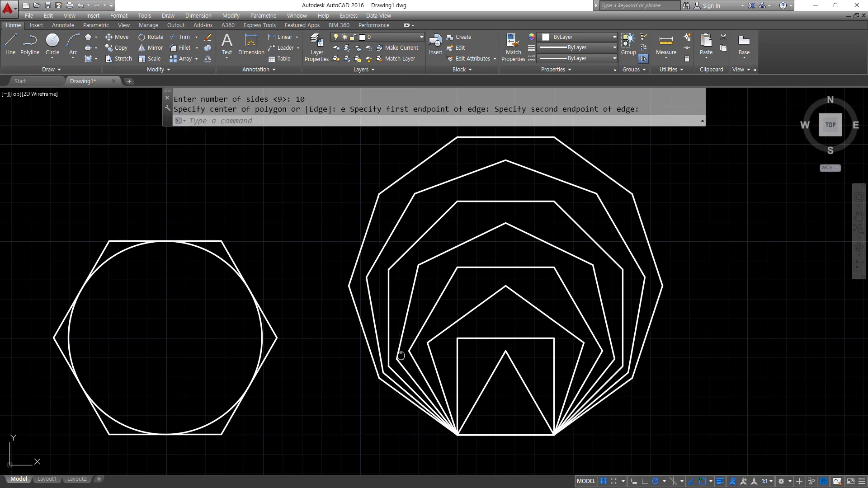
{"action": "middle_click_drag", "start_coordinate": [405, 357], "coordinate": [408, 367]}
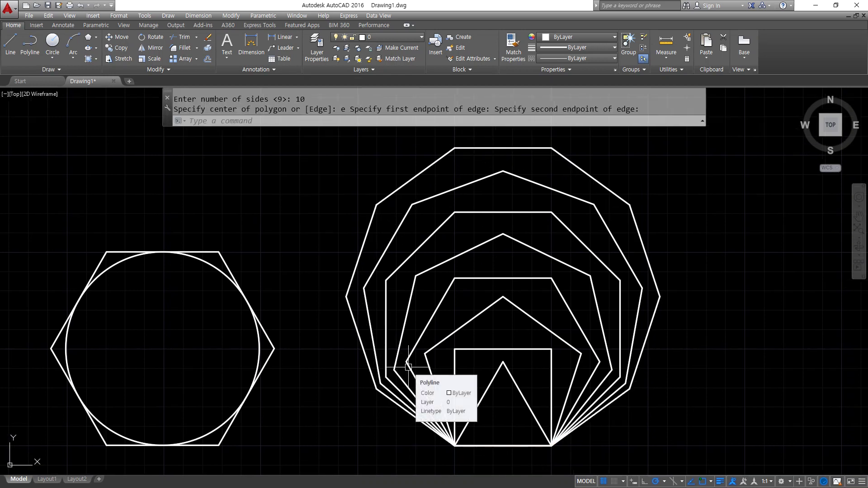